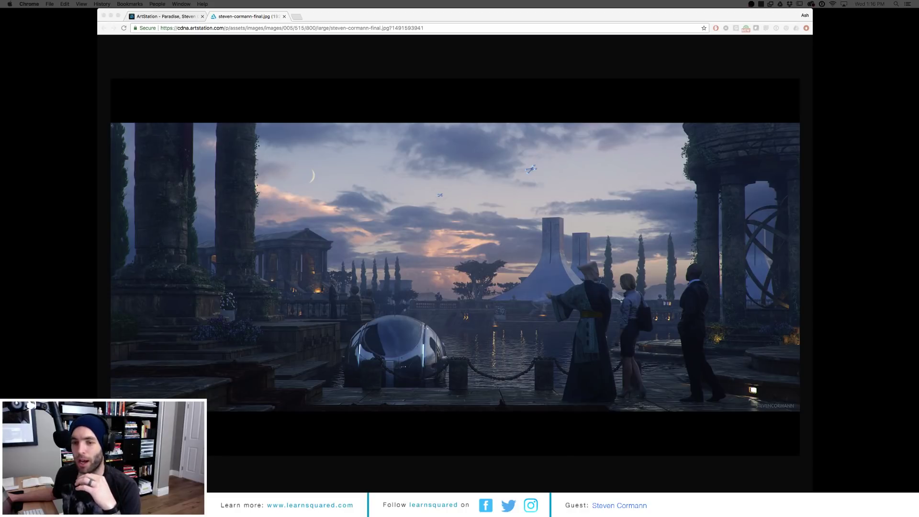
# Step: Switch to the Paradise artwork page and copy its web address
pyautogui.click(219, 94)
pyautogui.hotkey('ctrl', 'Tab')
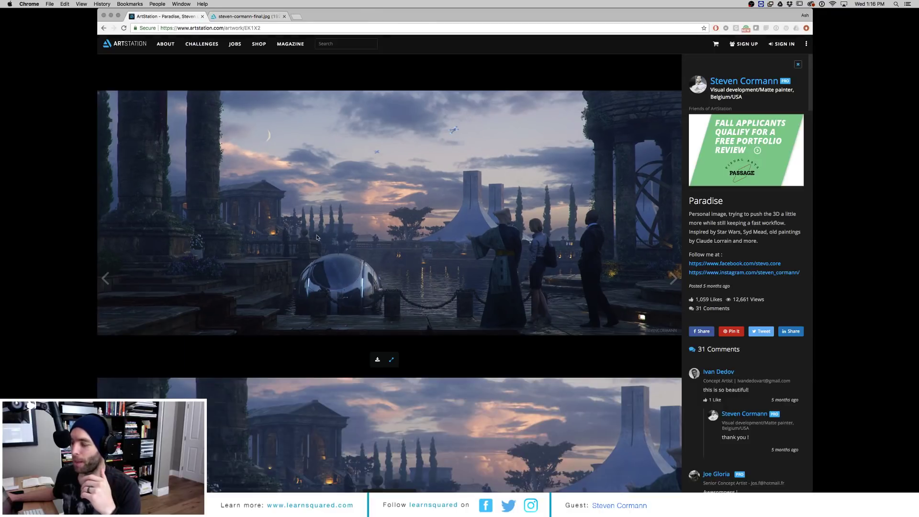
pyautogui.scroll(-1, 300, 242)
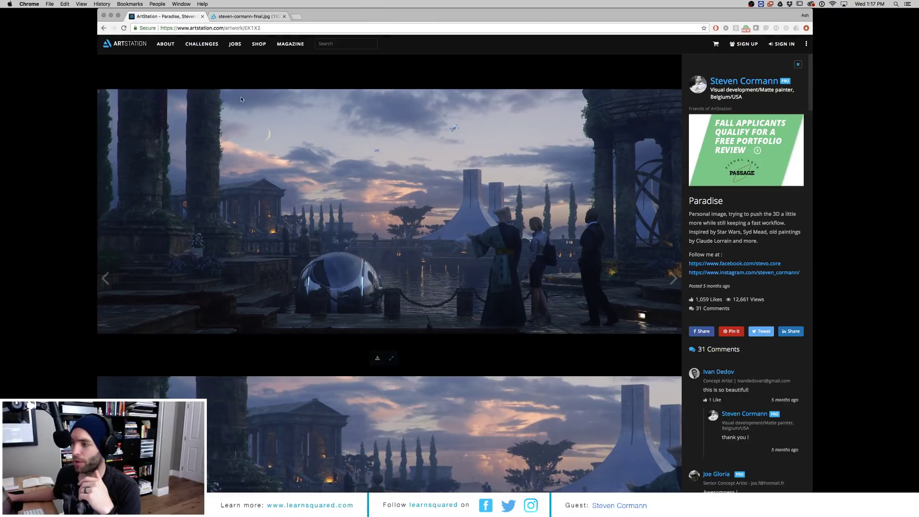
pyautogui.click(268, 29)
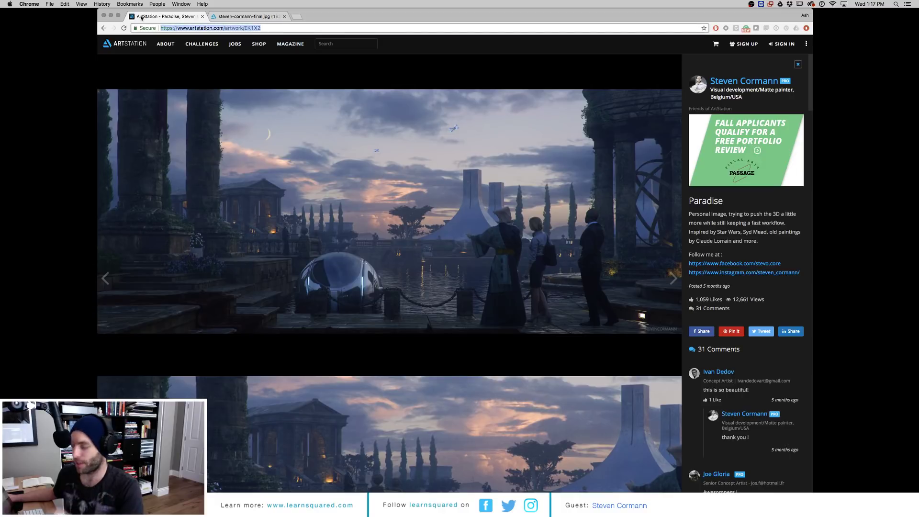
pyautogui.press('super+c')
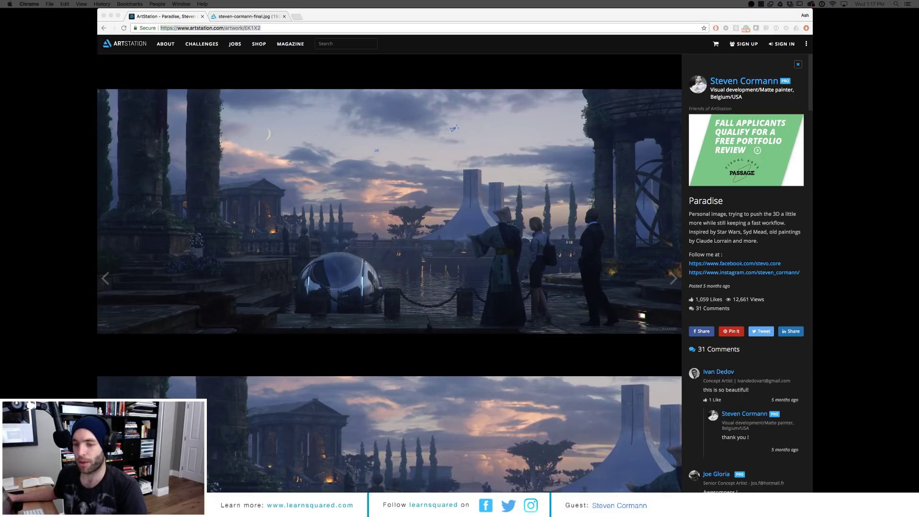
# Step: Go back to the artist's portfolio page and select its web address
pyautogui.click(382, 357)
pyautogui.click(104, 27)
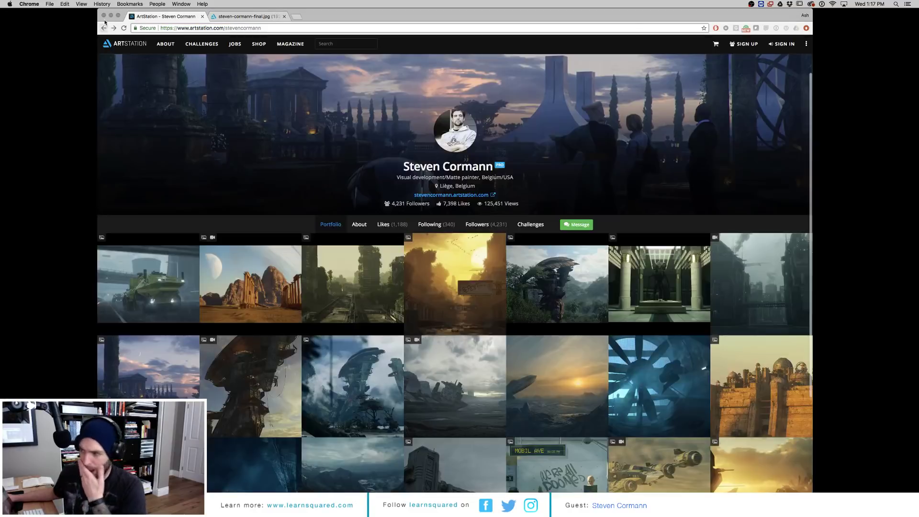
pyautogui.press('super+a')
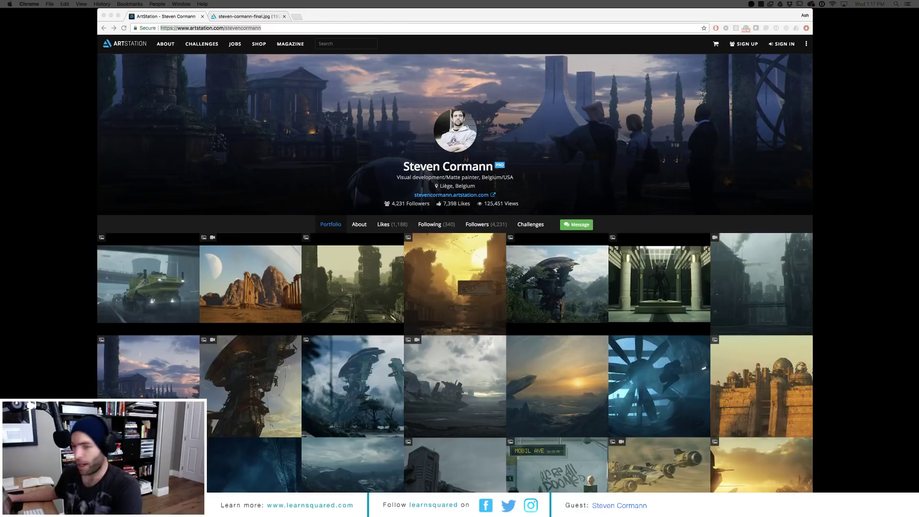
# Step: Look through the portfolio thumbnails and open the X-Wing in famous movies artwork
pyautogui.scroll(-2, 392, 306)
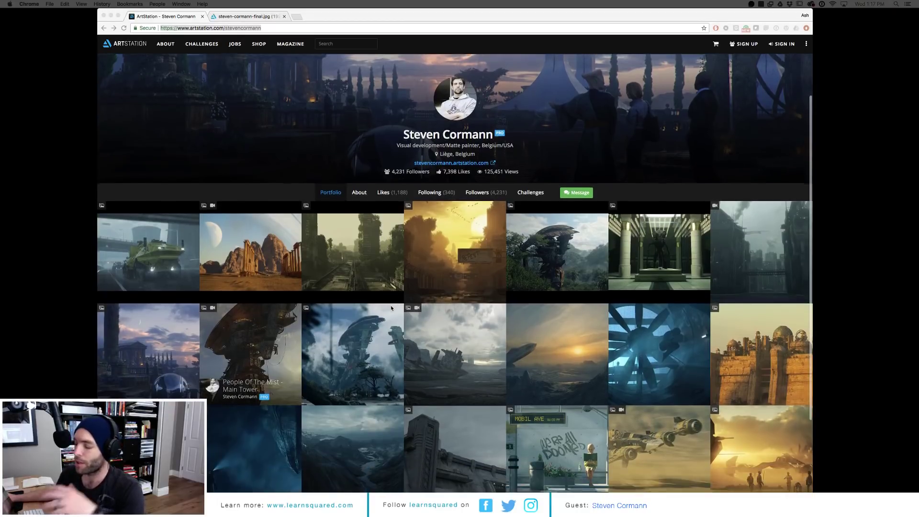
pyautogui.scroll(-5, 391, 307)
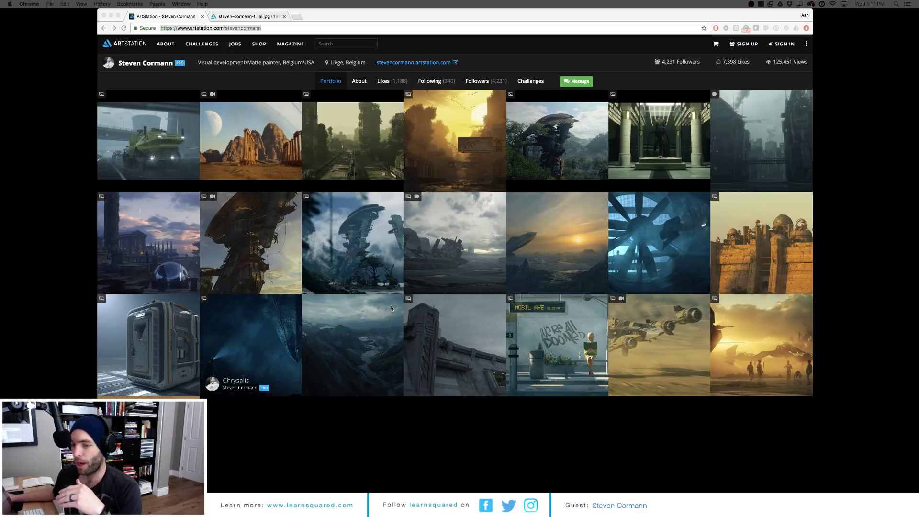
pyautogui.click(151, 442)
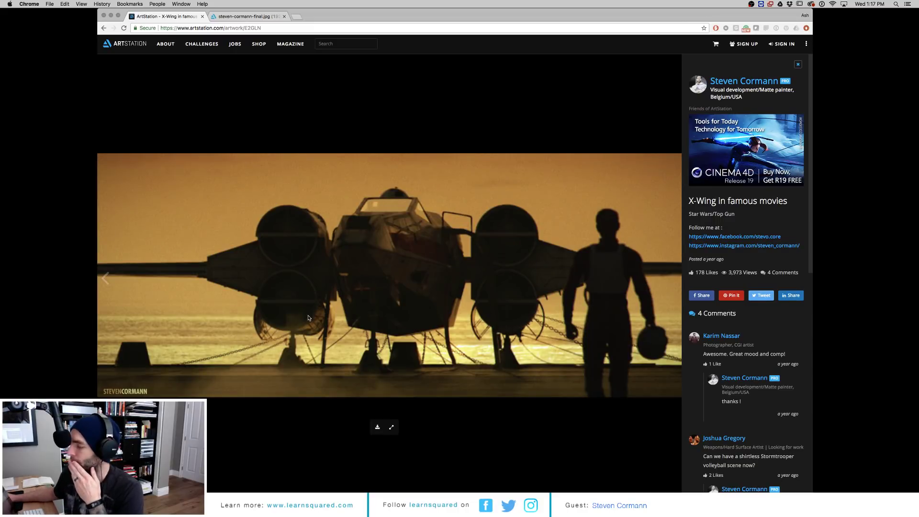
# Step: Open the neighbouring project ILM Art Department Challenge : The Job and examine its scene paintings and ship design sheets
pyautogui.click(105, 279)
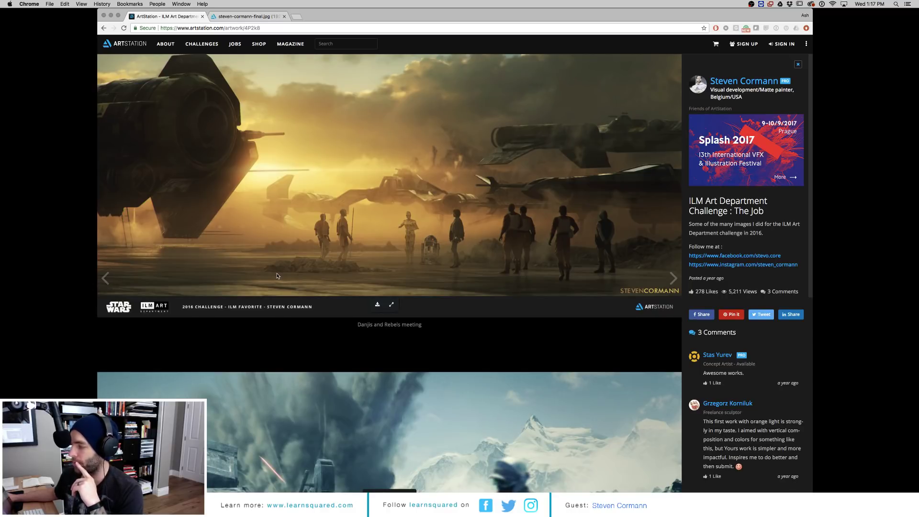
pyautogui.scroll(-5, 277, 275)
pyautogui.scroll(-3, 277, 276)
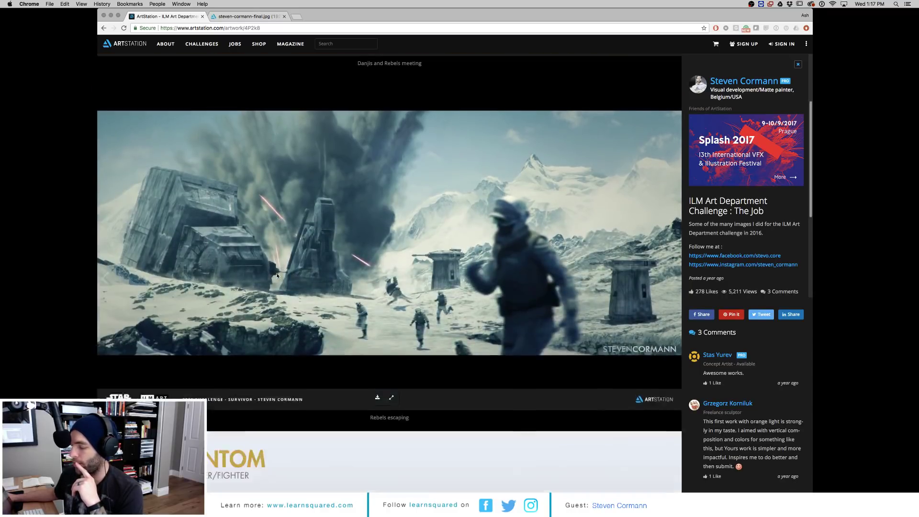
pyautogui.scroll(-8, 276, 275)
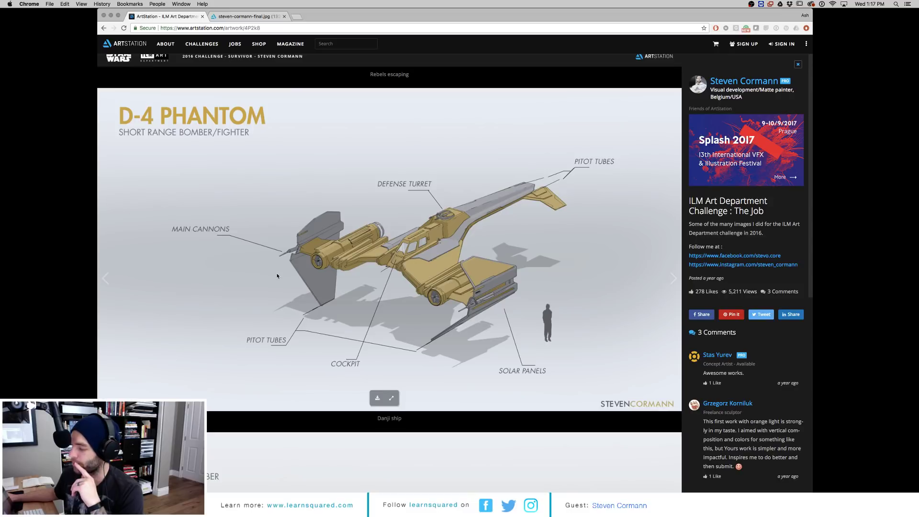
pyautogui.scroll(-8, 277, 276)
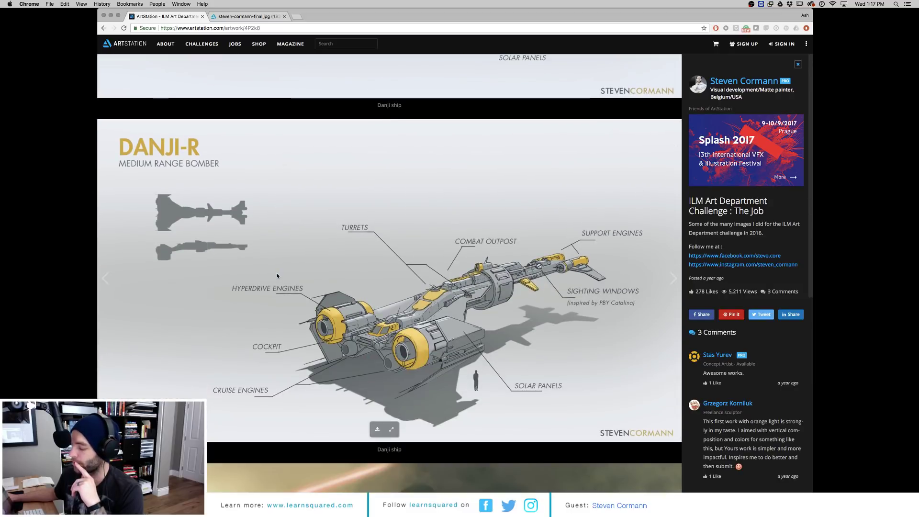
pyautogui.scroll(-1, 277, 276)
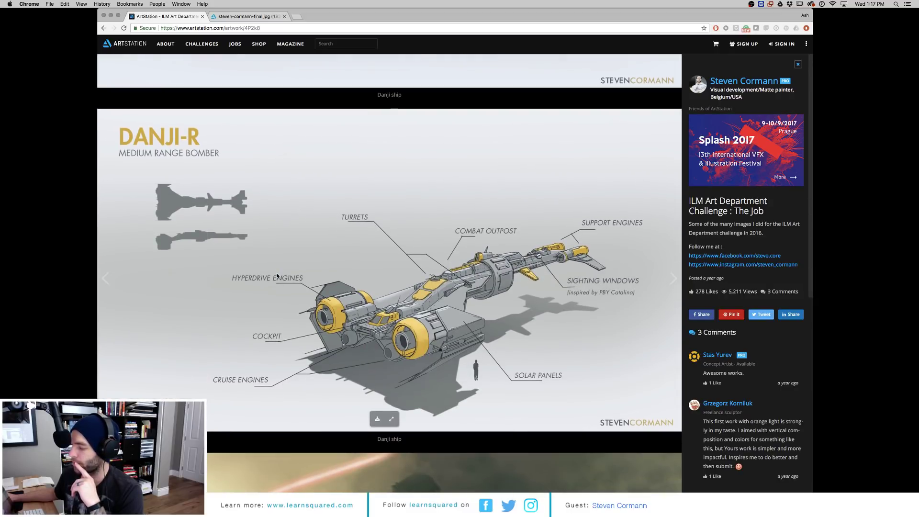
pyautogui.scroll(-2, 276, 276)
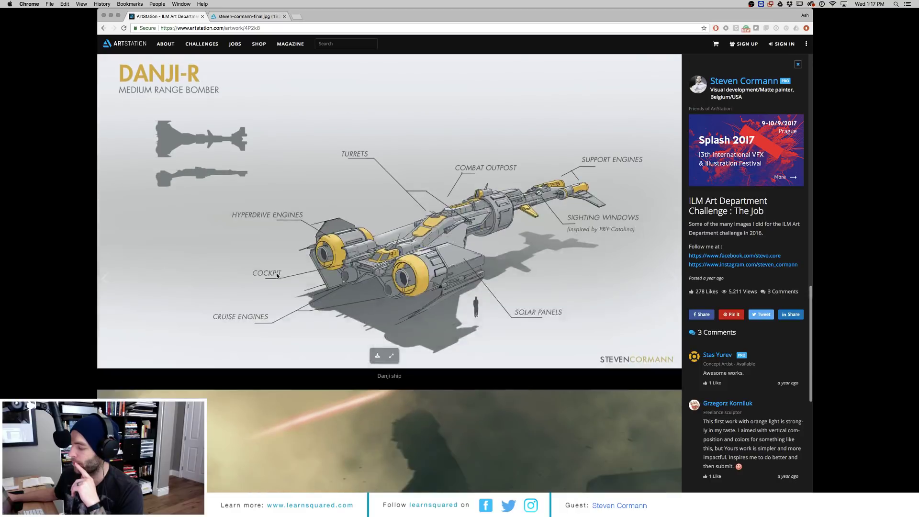
pyautogui.scroll(-5, 276, 275)
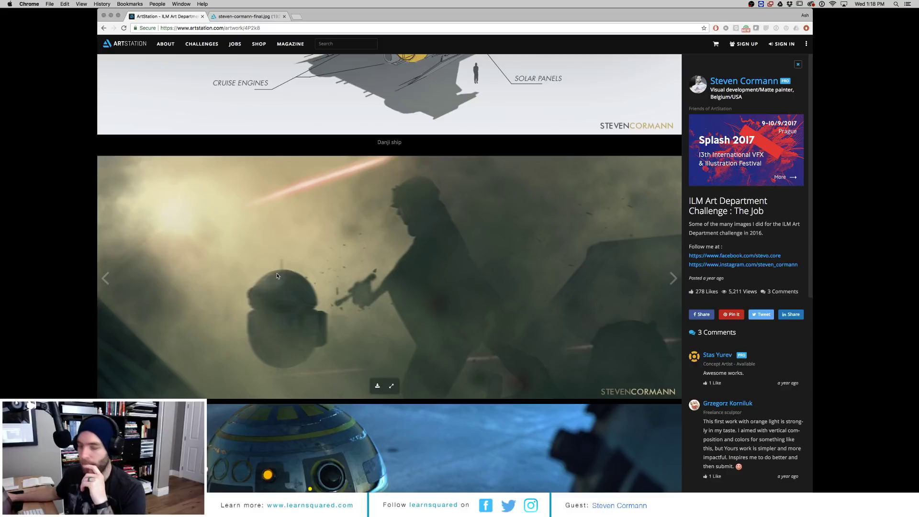
pyautogui.scroll(-3, 276, 276)
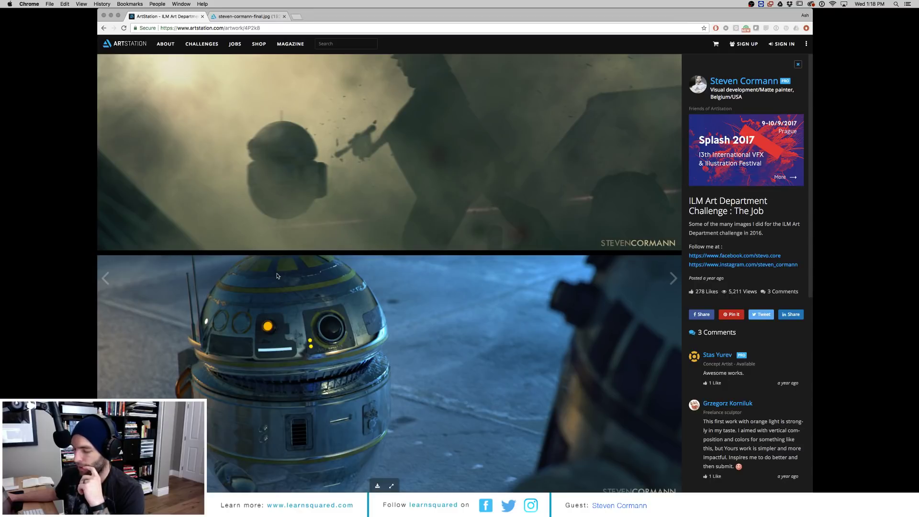
pyautogui.scroll(-15, 276, 276)
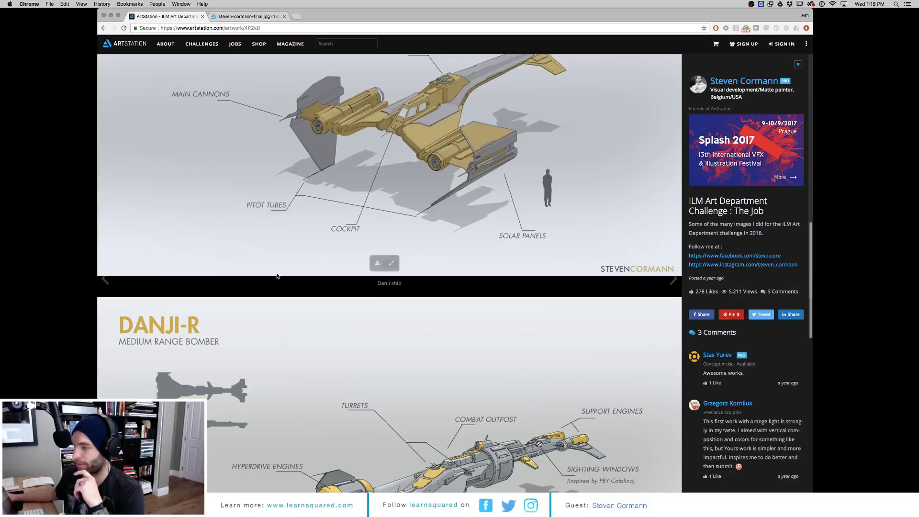
# Step: Open the project ILM Art Department Challenge : The Ride and compare its final shots with the model renders
pyautogui.click(105, 278)
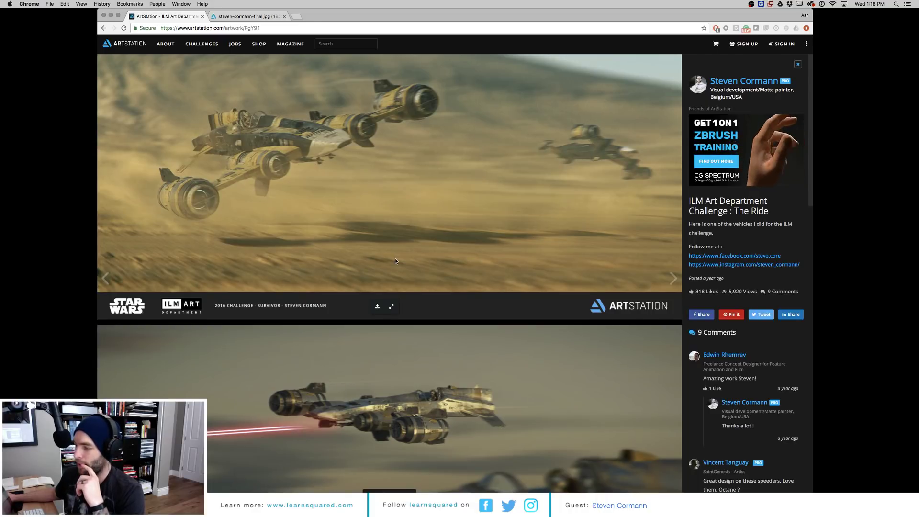
pyautogui.scroll(-5, 396, 261)
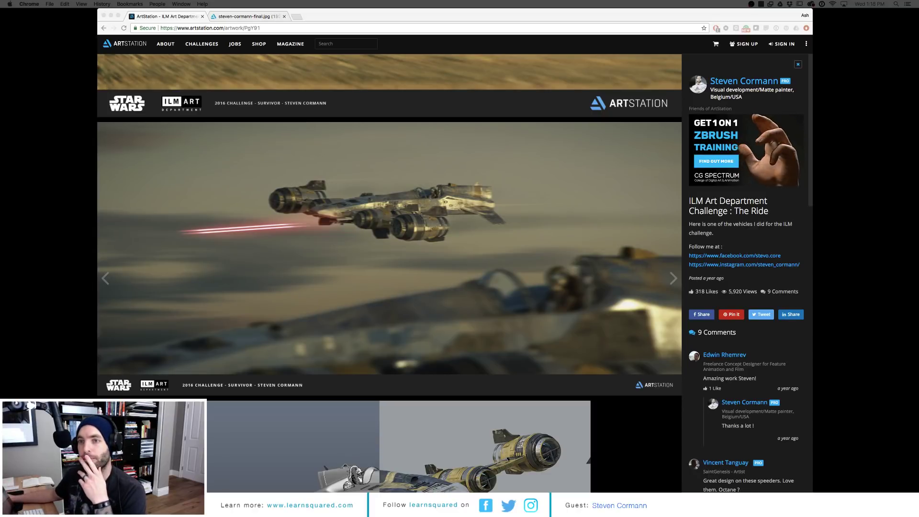
pyautogui.scroll(-5, 377, 185)
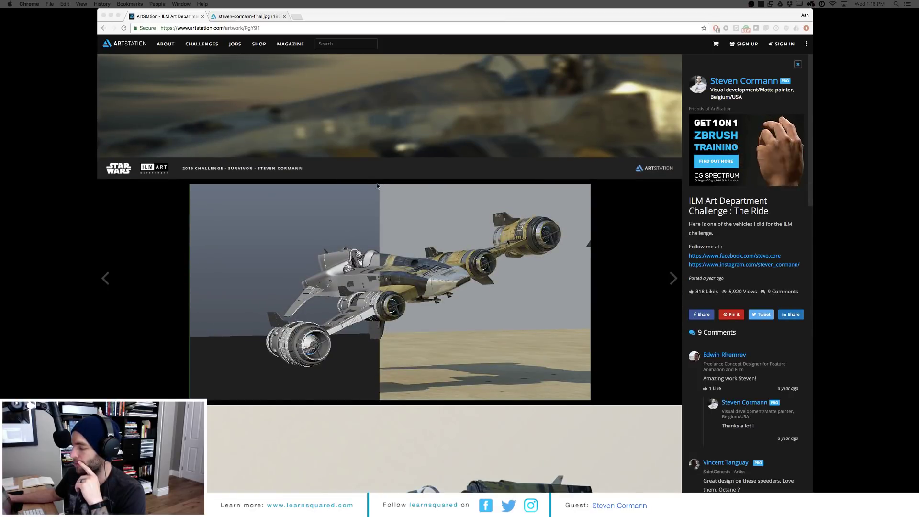
pyautogui.scroll(10, 377, 186)
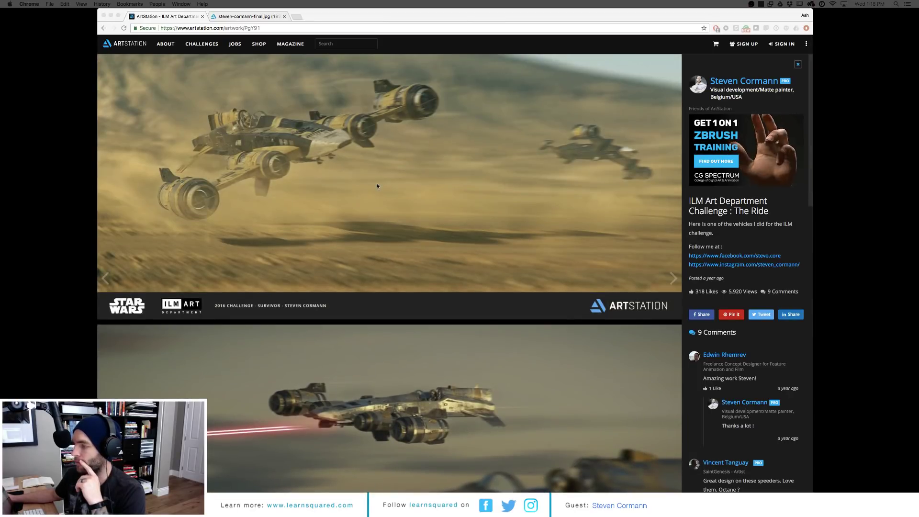
pyautogui.scroll(-15, 377, 185)
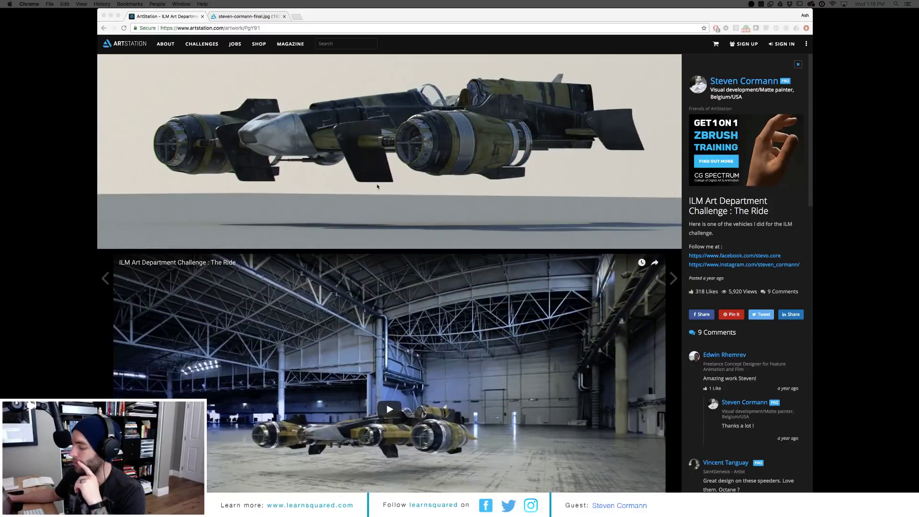
pyautogui.scroll(-2, 377, 186)
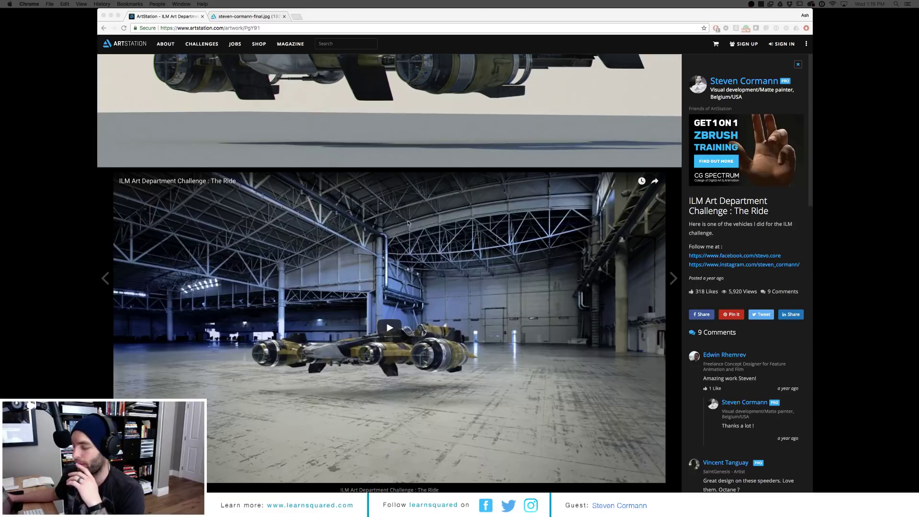
pyautogui.scroll(6, 408, 223)
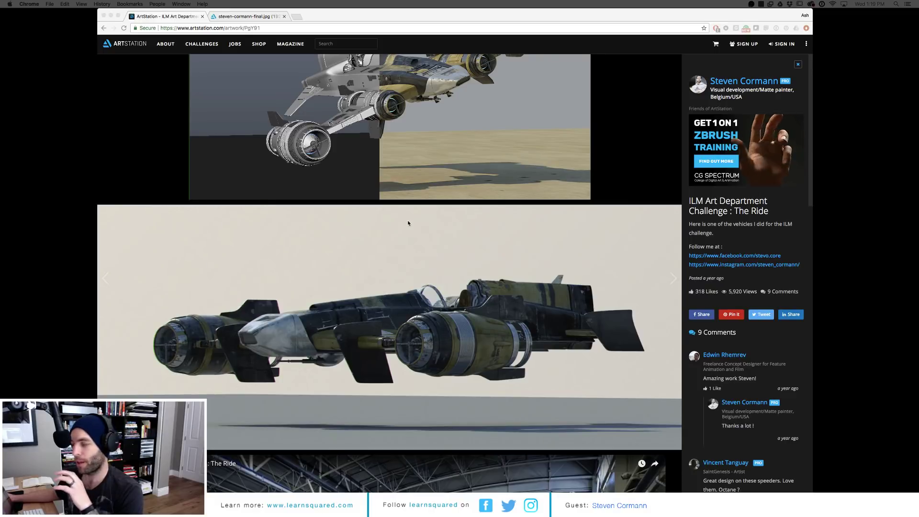
pyautogui.scroll(3, 408, 222)
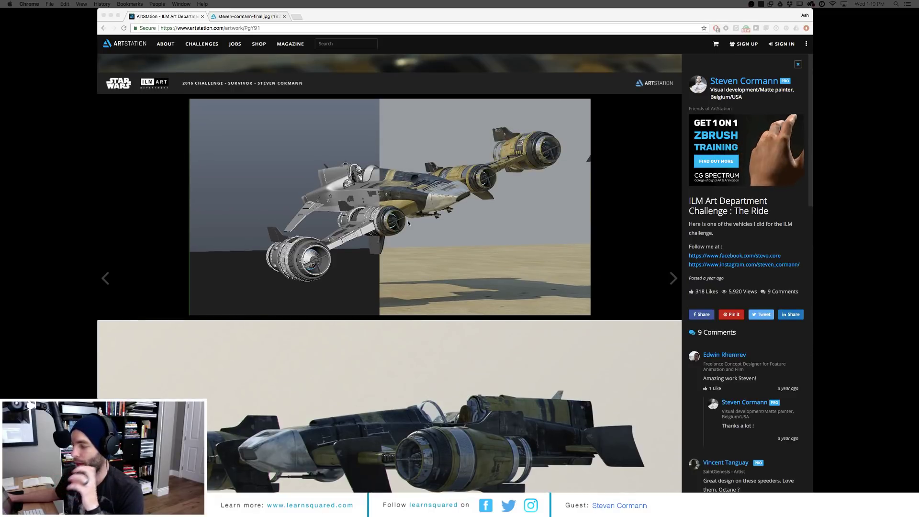
pyautogui.scroll(2, 408, 222)
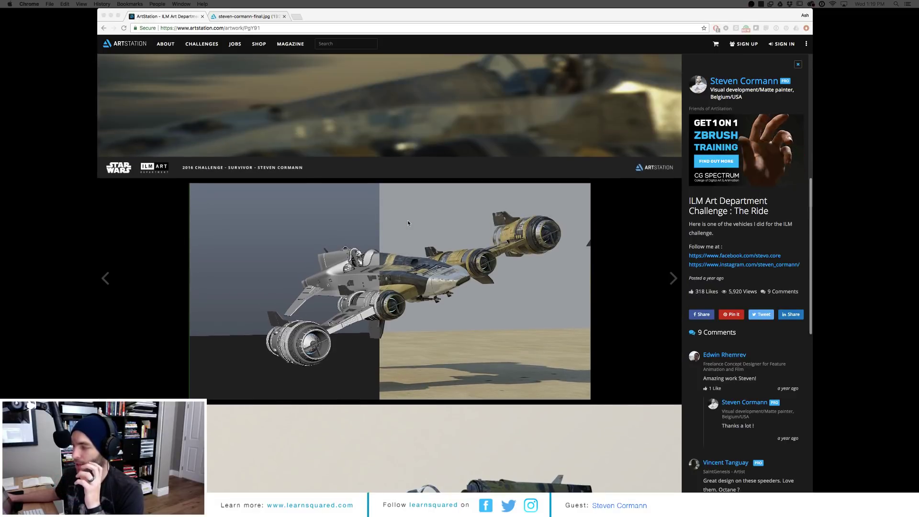
# Step: View the images of Simulacra and simulation, followed by those of Dam concept 2
pyautogui.click(105, 278)
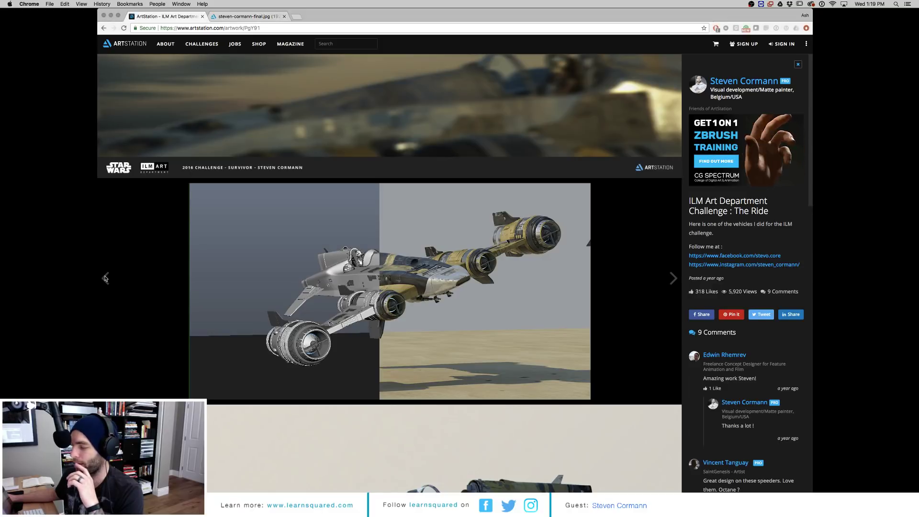
pyautogui.click(106, 279)
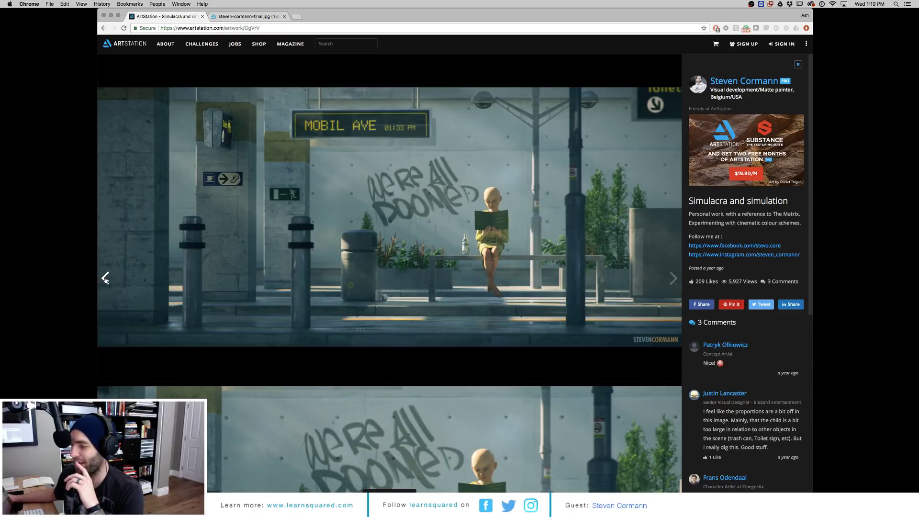
pyautogui.scroll(-3, 105, 280)
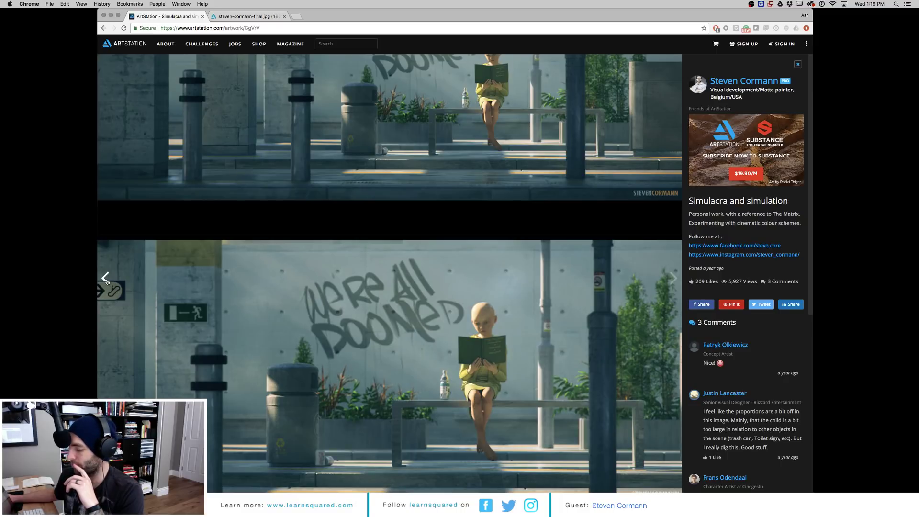
pyautogui.click(105, 277)
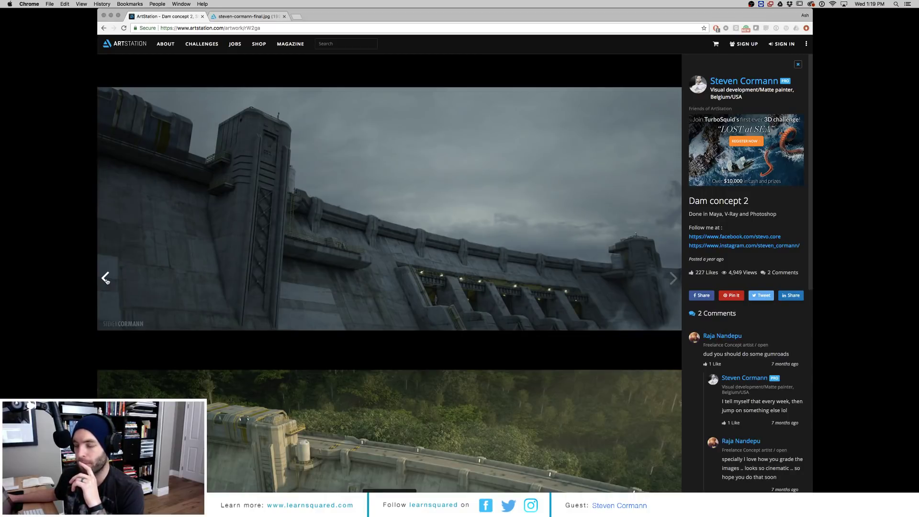
pyautogui.scroll(-3, 106, 280)
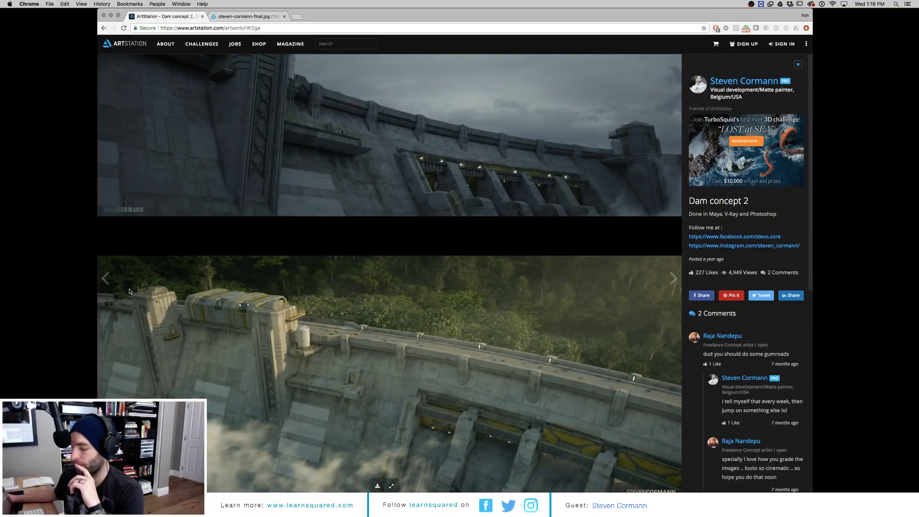
# Step: View the Intro to 3d concept design 2 landscape and the images of the Chrysalis project
pyautogui.click(106, 277)
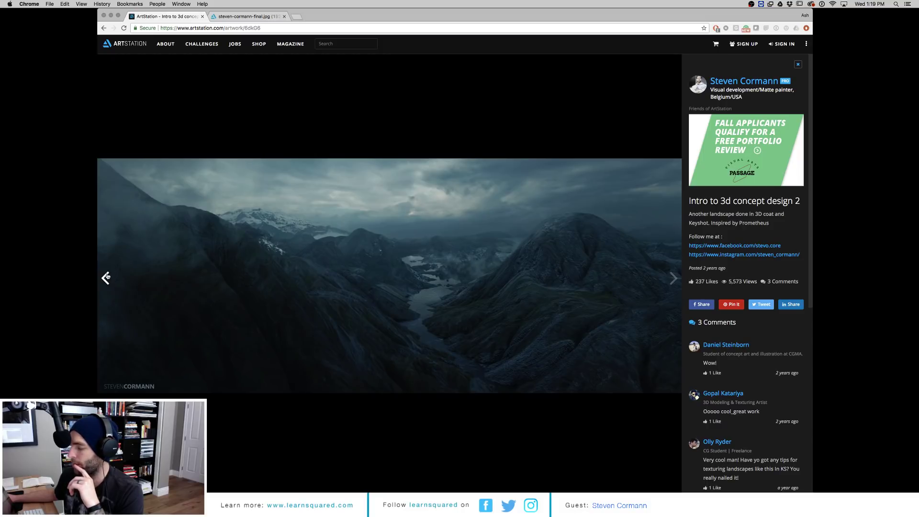
pyautogui.click(106, 277)
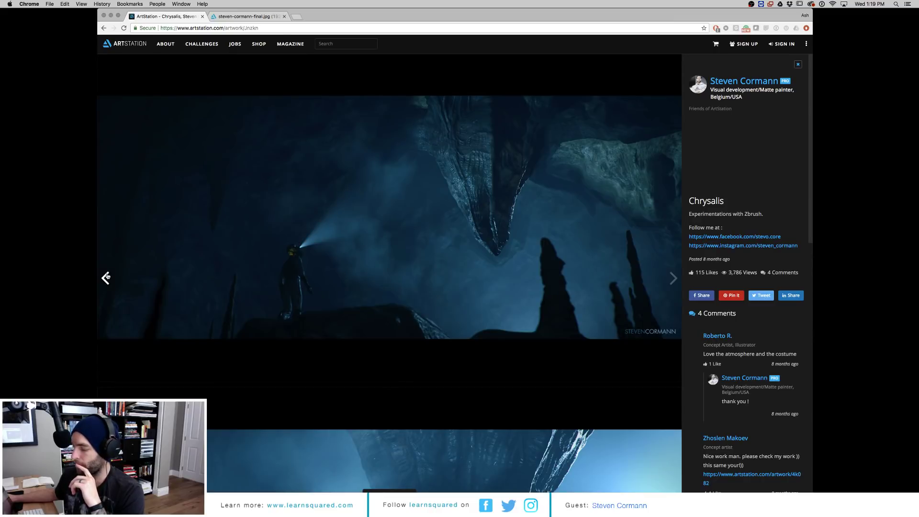
pyautogui.scroll(-6, 204, 279)
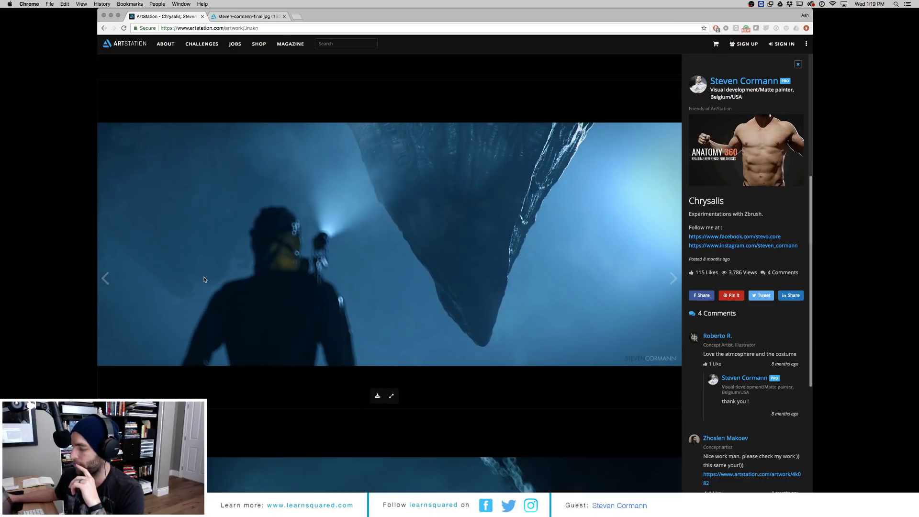
# Step: Finish viewing the diver images of Chrysalis and examine the renders and side views of the neighbouring Refuge Chamber project
pyautogui.scroll(-5, 204, 279)
pyautogui.scroll(5, 204, 280)
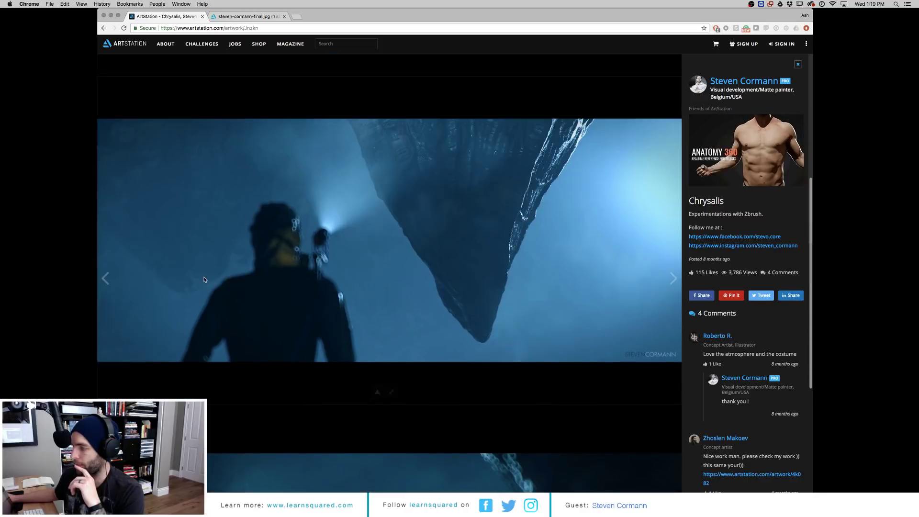
pyautogui.scroll(3, 203, 280)
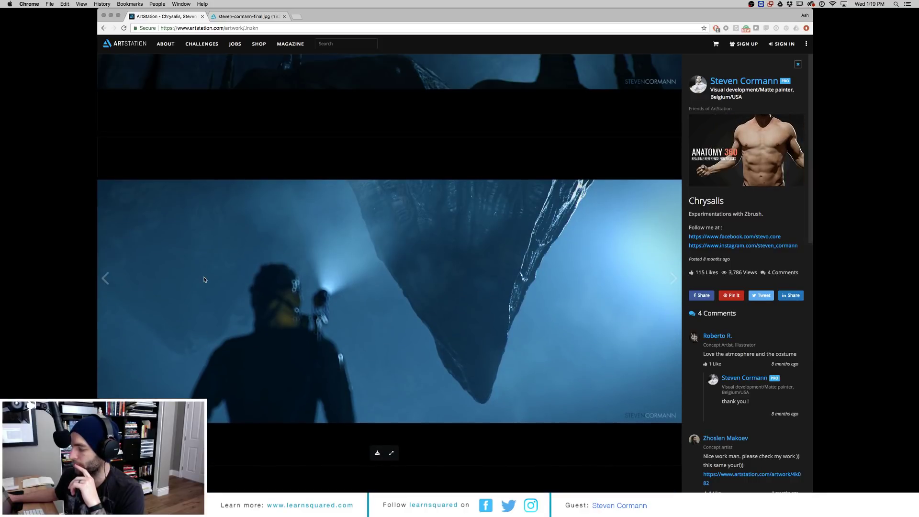
pyautogui.click(105, 278)
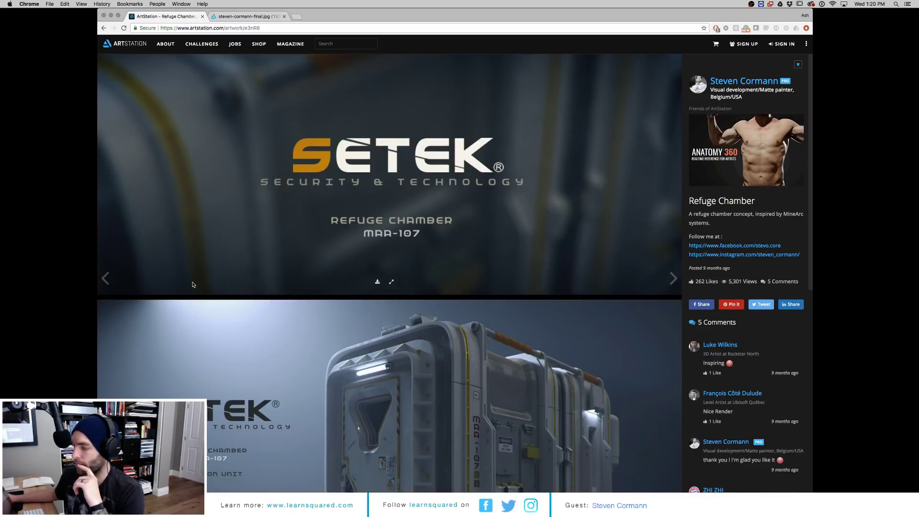
pyautogui.scroll(-5, 193, 284)
pyautogui.scroll(-7, 193, 284)
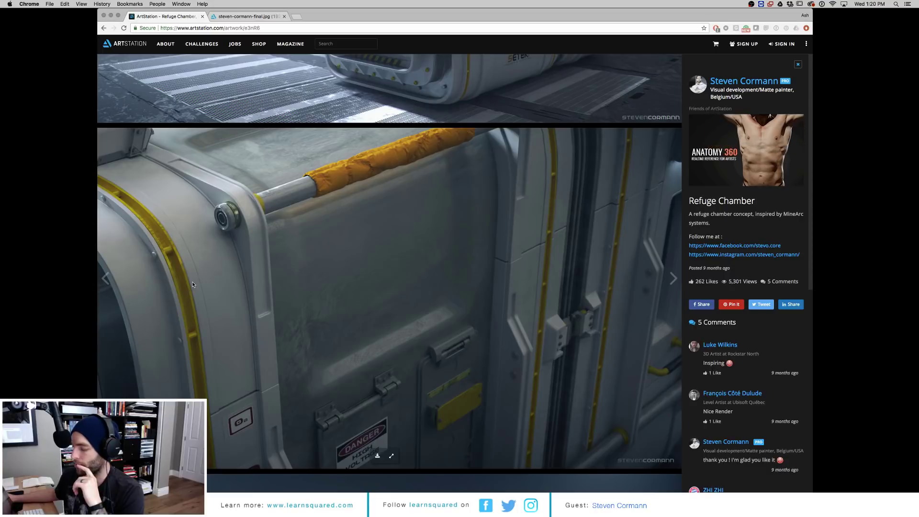
pyautogui.scroll(-6, 192, 285)
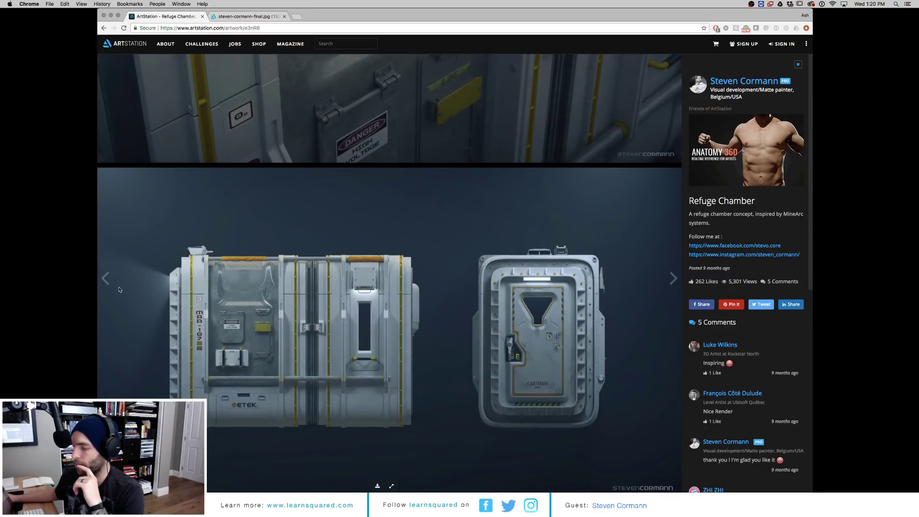
# Step: Open the Desert city project and view its wide matte painting at full size in an enlarged browser window, returning to the project
pyautogui.click(105, 279)
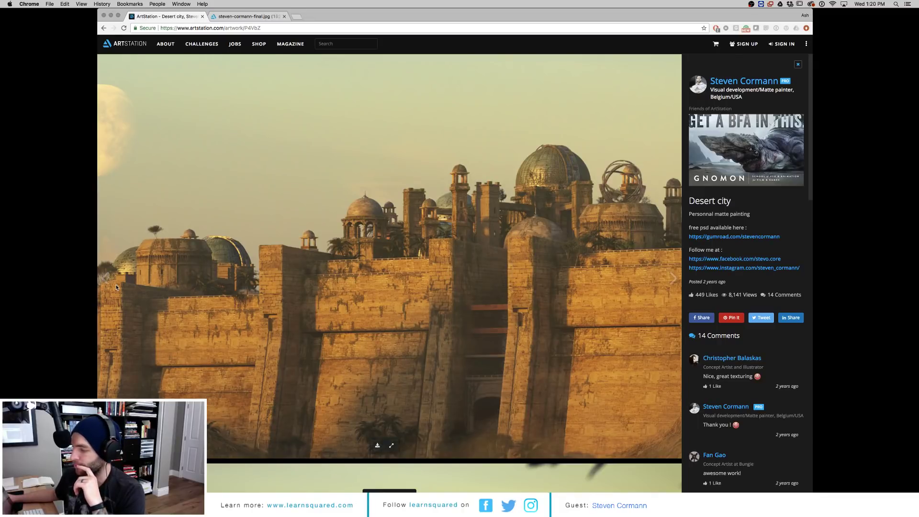
pyautogui.scroll(-5, 115, 286)
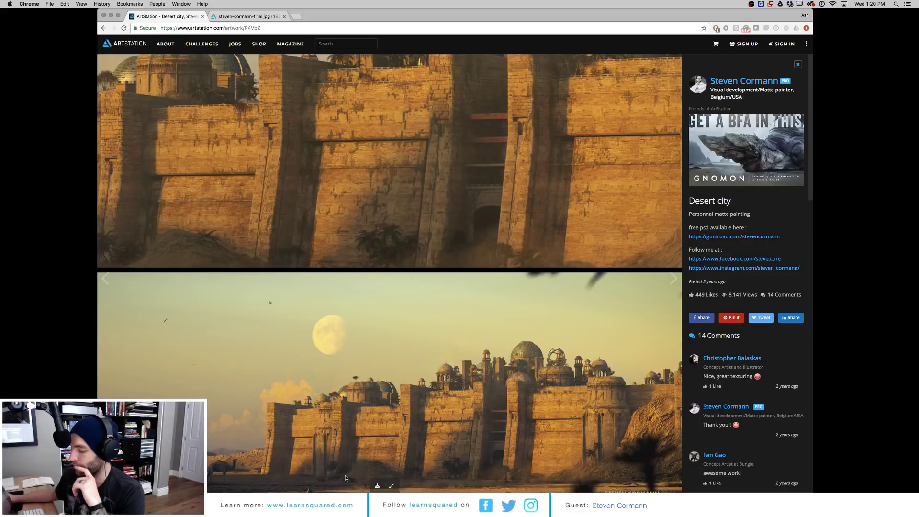
pyautogui.click(392, 486)
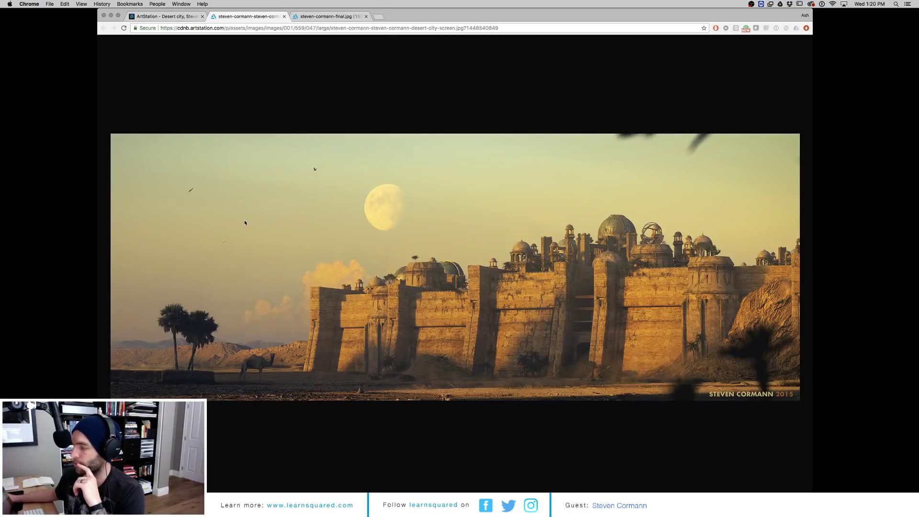
pyautogui.click(118, 16)
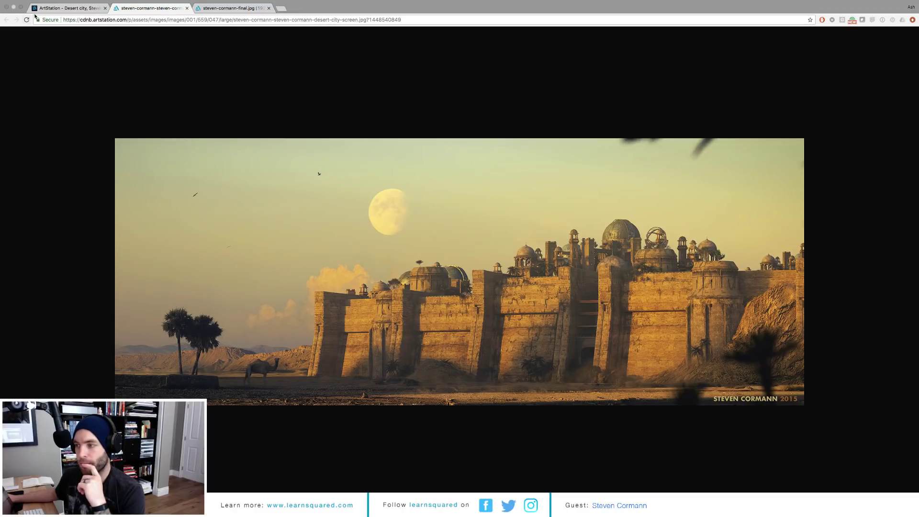
pyautogui.click(47, 8)
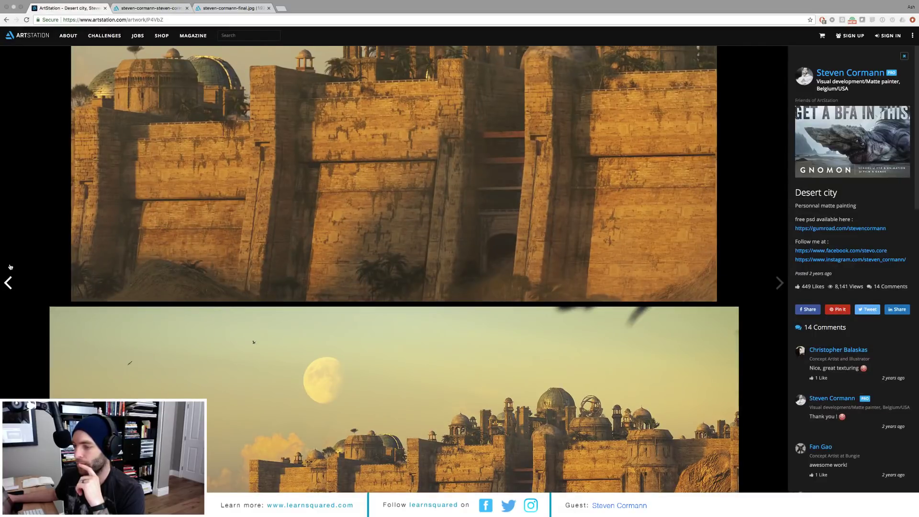
# Step: View the Birth image, followed by the Star Trek landscape of Intro to 3D concept design 3 at full size
pyautogui.click(10, 282)
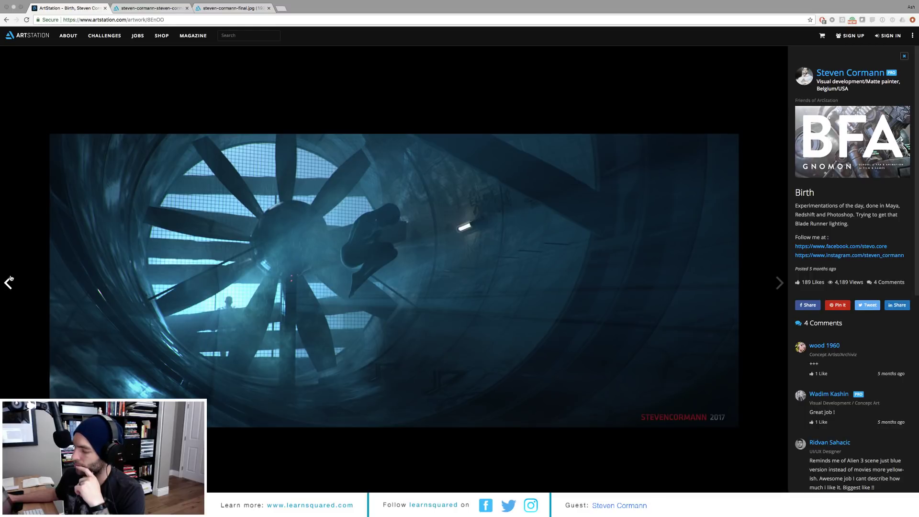
pyautogui.click(8, 282)
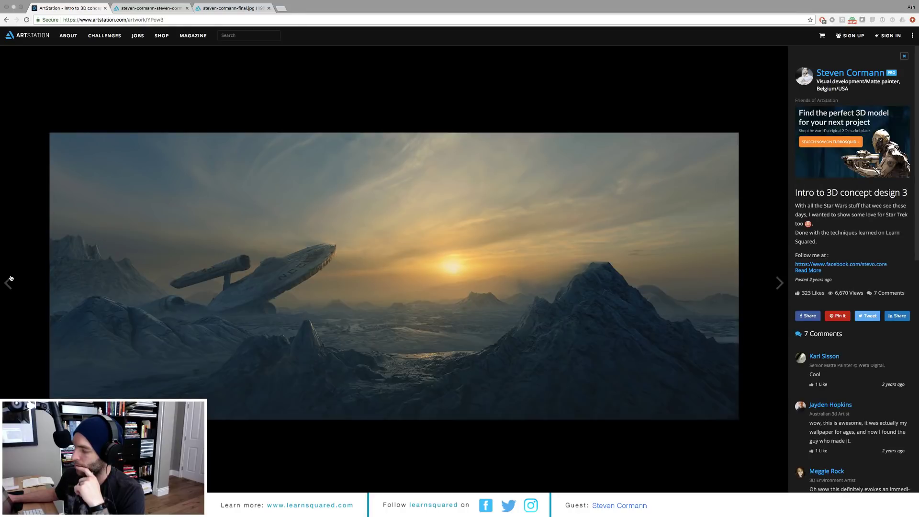
pyautogui.click(383, 407)
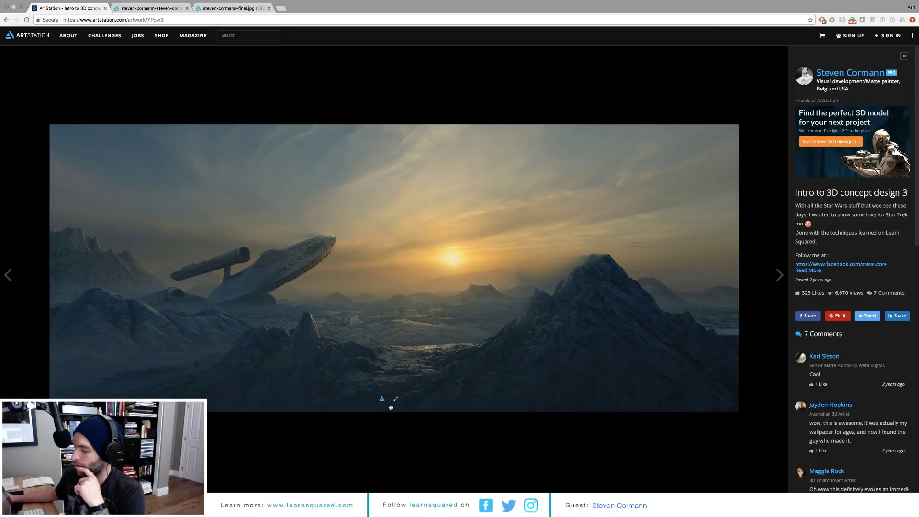
pyautogui.click(396, 400)
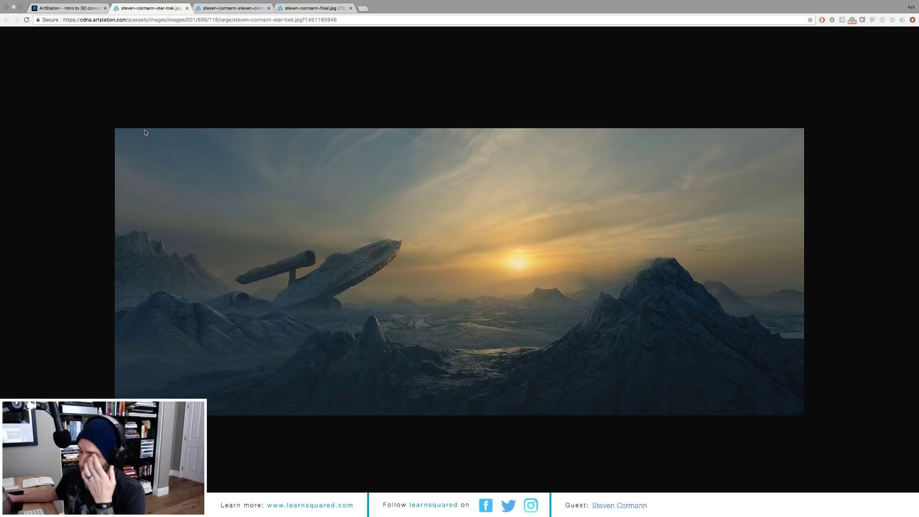
pyautogui.click(72, 8)
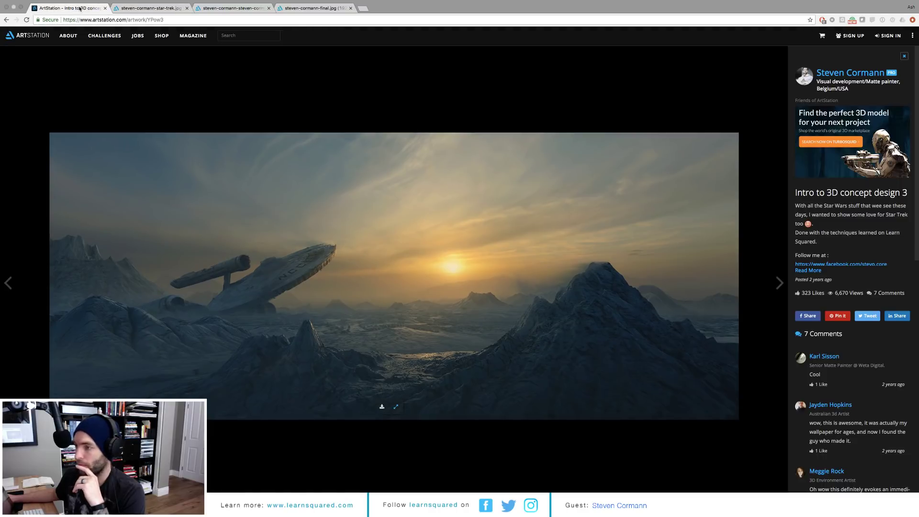
# Step: Open the Citadels project, look through its paintings and book photos, and play the Citadels breakdown video
pyautogui.click(8, 281)
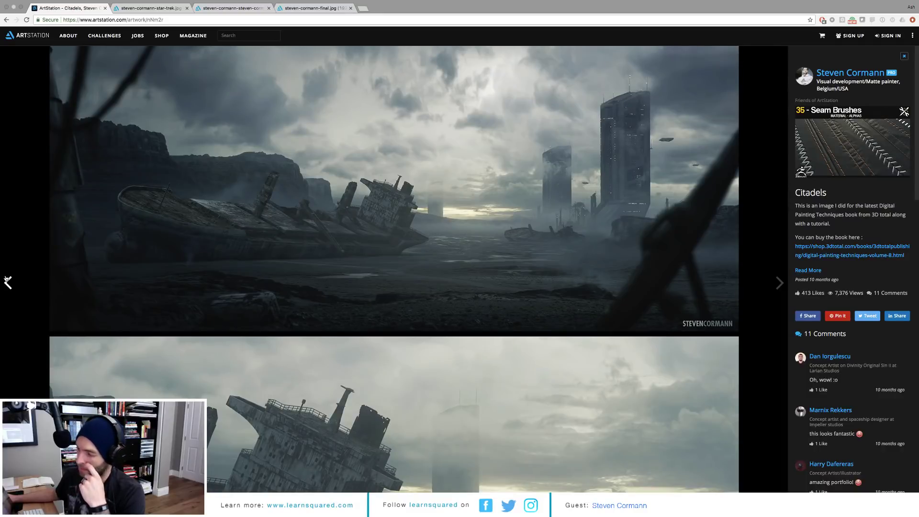
pyautogui.scroll(-10, 87, 289)
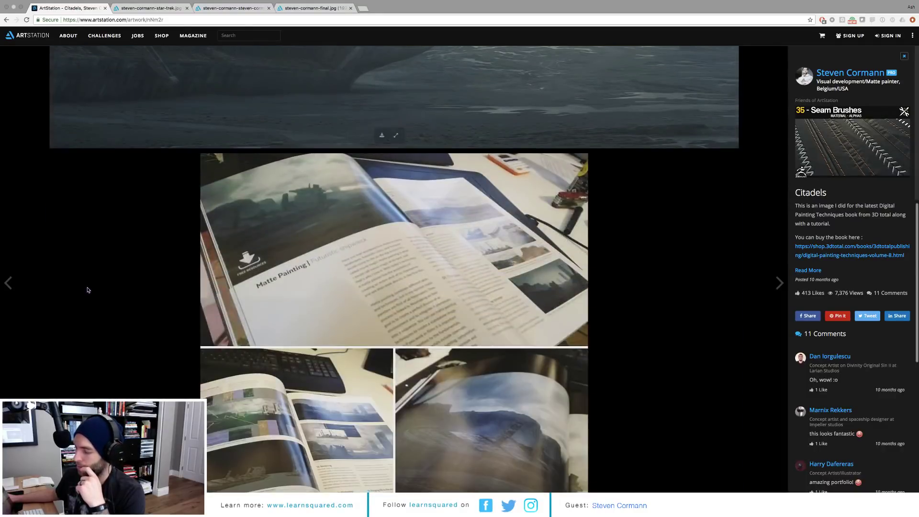
pyautogui.scroll(-9, 88, 289)
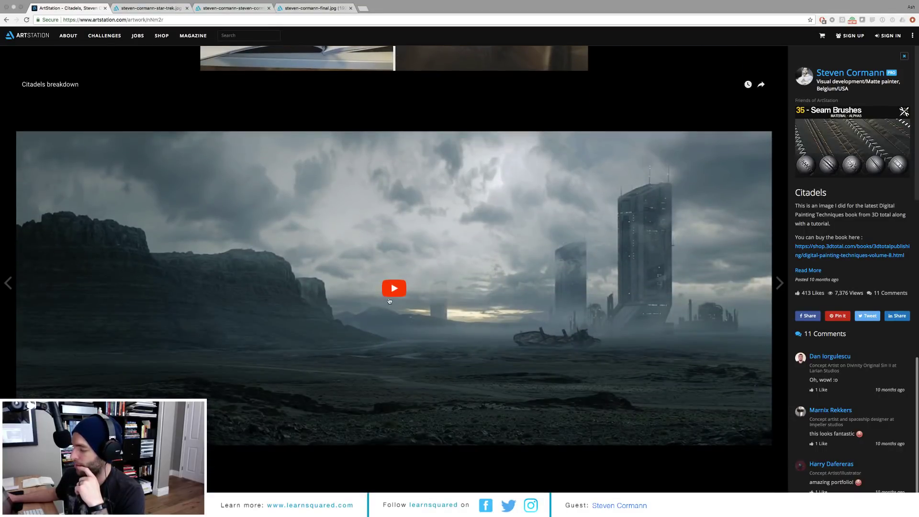
pyautogui.click(389, 300)
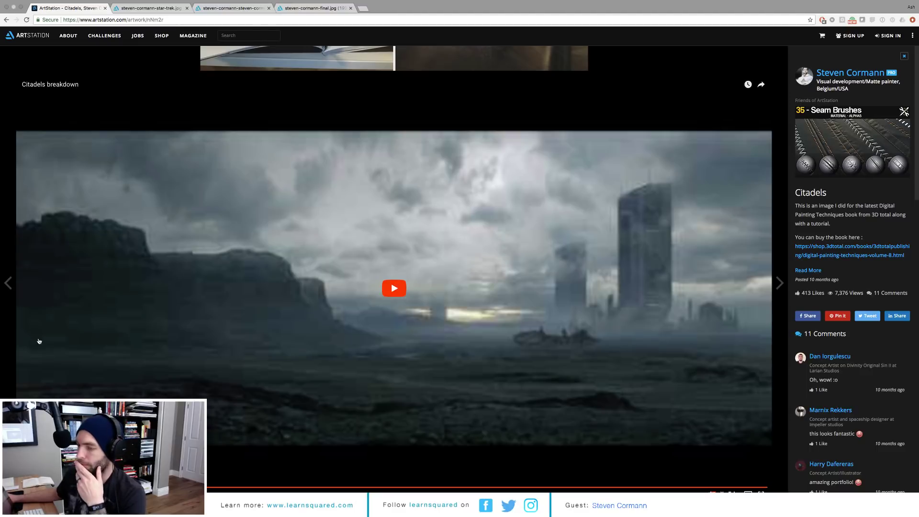
# Step: Open the People Of The Mist project and examine its wide shot and close-up images
pyautogui.click(9, 285)
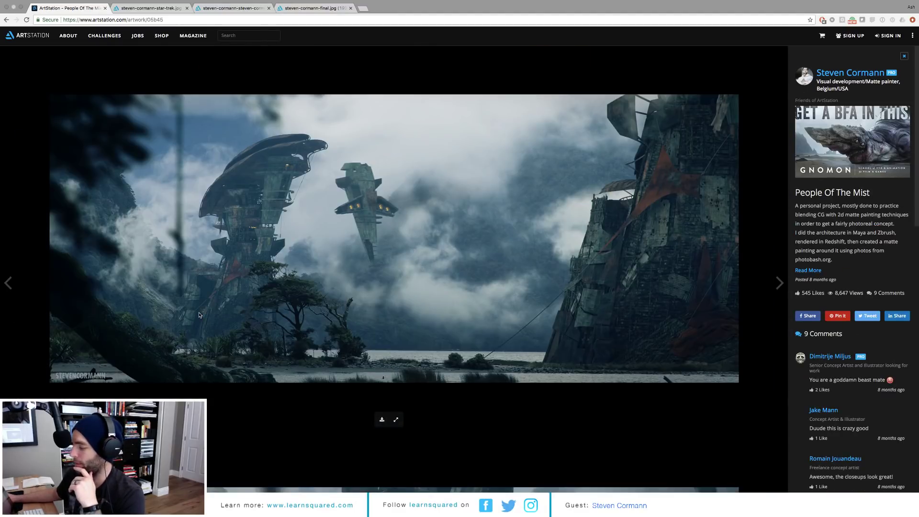
pyautogui.scroll(-8, 199, 315)
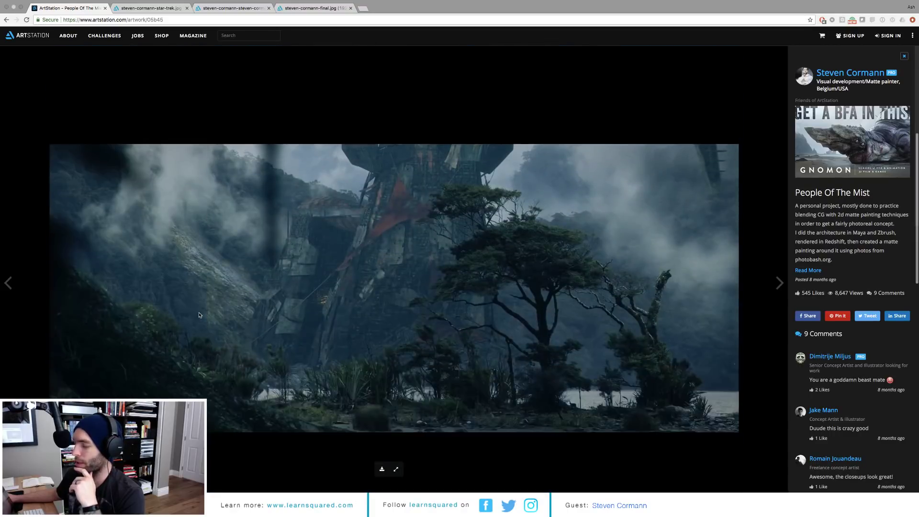
pyautogui.scroll(-1, 199, 315)
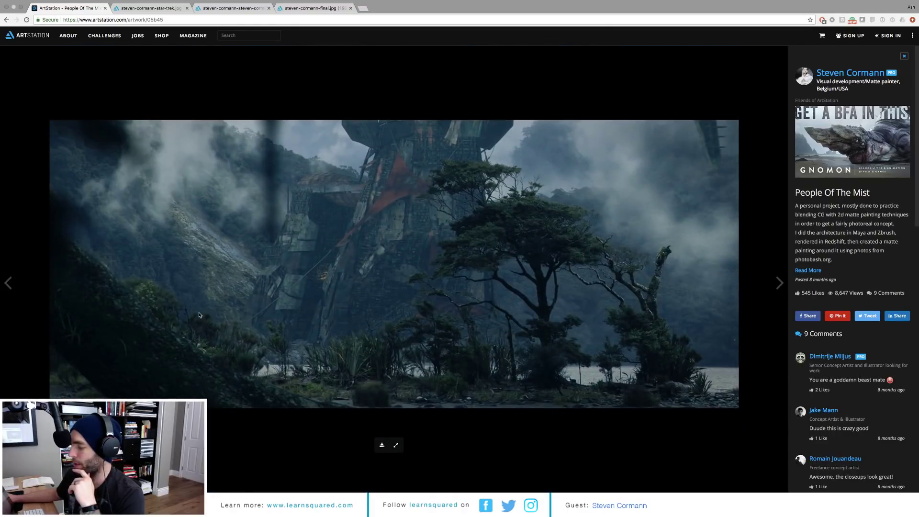
pyautogui.scroll(-10, 200, 325)
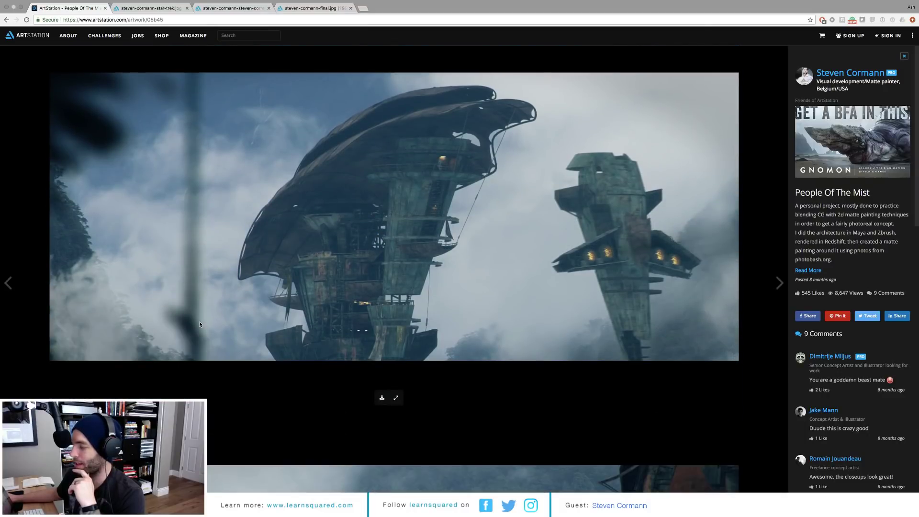
pyautogui.scroll(-6, 200, 324)
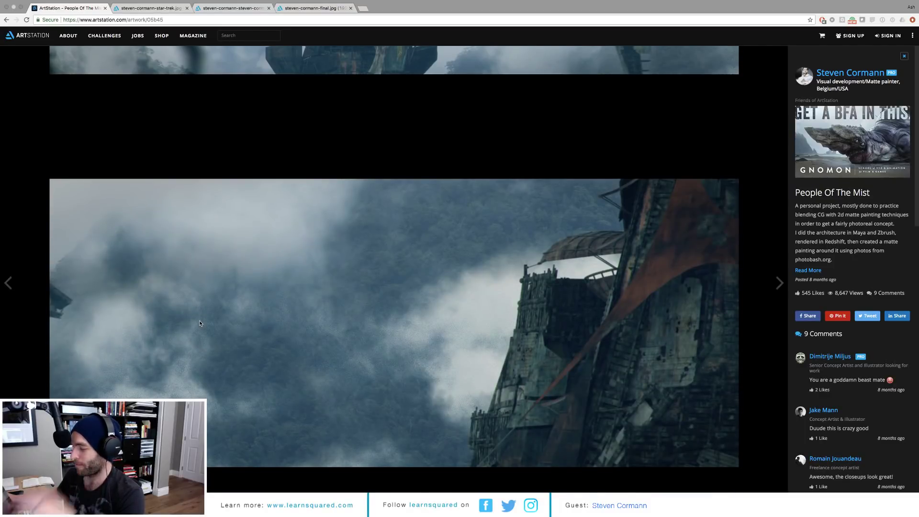
# Step: Open the People Of The Mist - Main Tower project, view the tower renders and play the Tower shot video
pyautogui.click(8, 283)
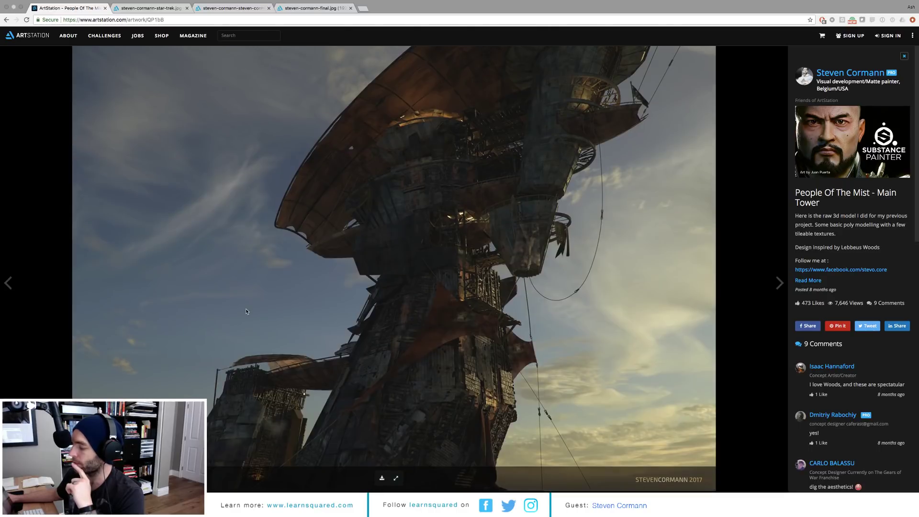
pyautogui.scroll(-10, 246, 308)
pyautogui.scroll(2, 246, 311)
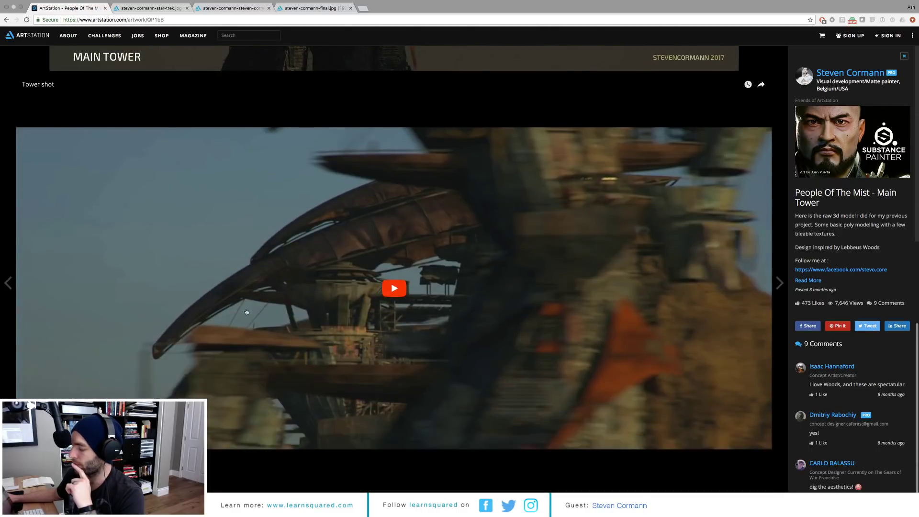
pyautogui.click(390, 288)
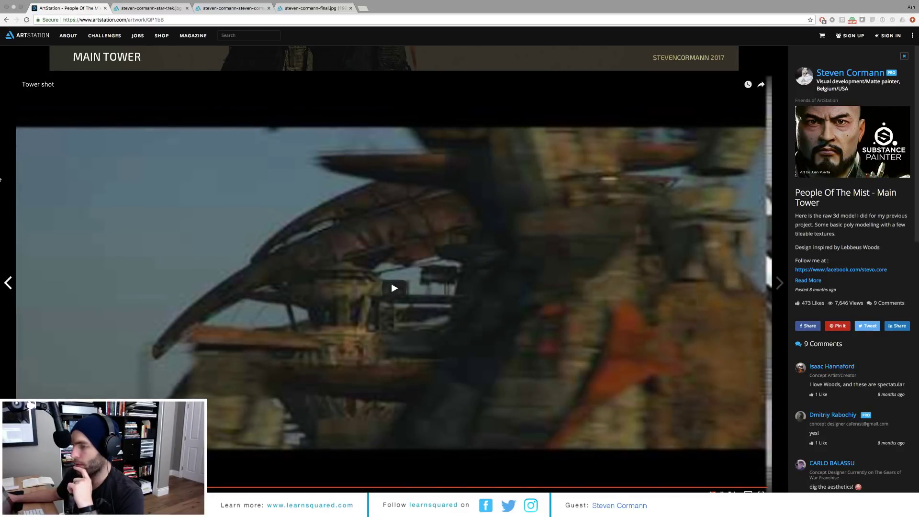
# Step: Open the Paradise project and compare its final images with the breakdown of models, textures and lighting
pyautogui.click(10, 287)
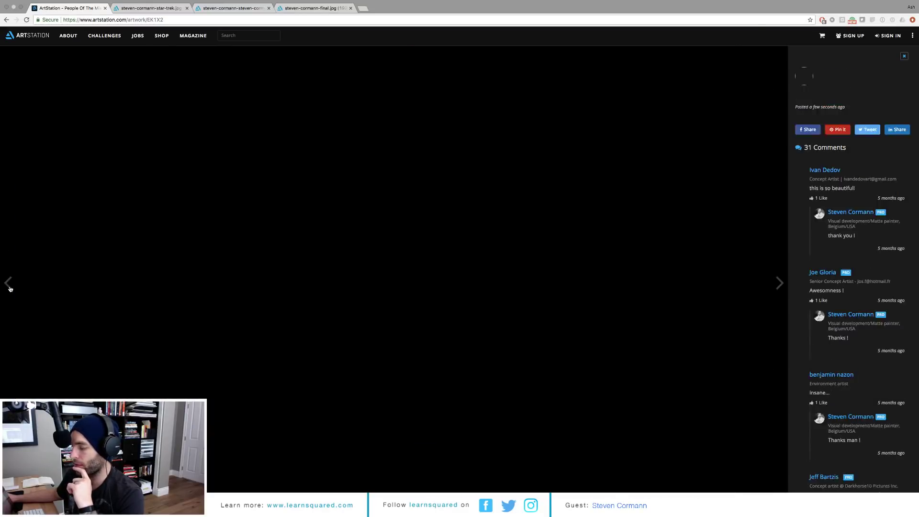
pyautogui.scroll(-5, 218, 287)
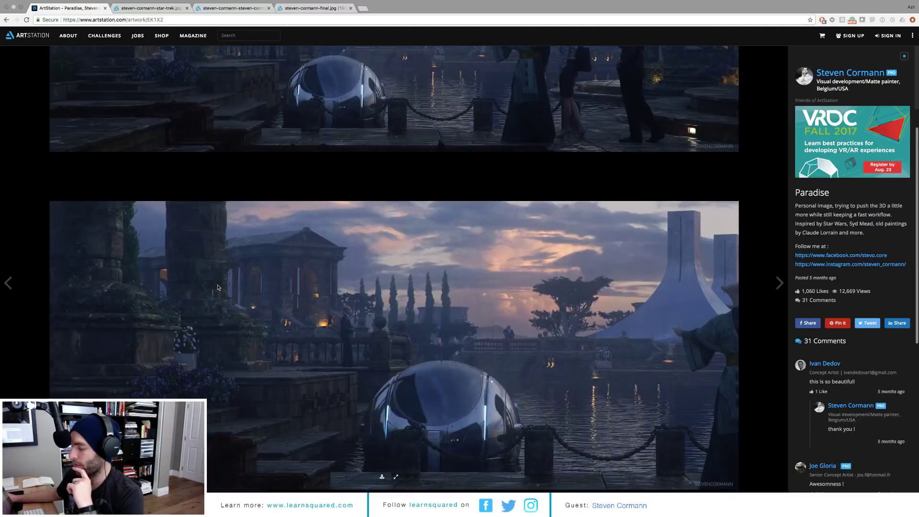
pyautogui.scroll(-4, 218, 287)
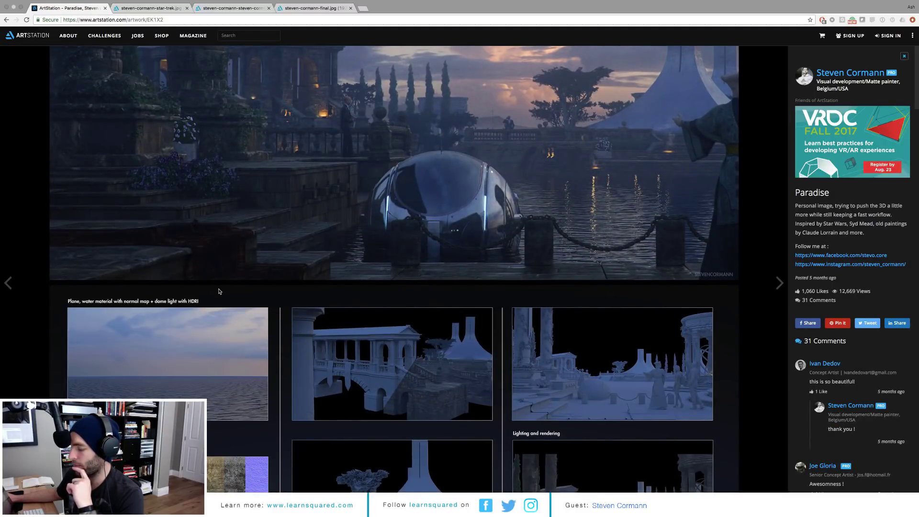
pyautogui.scroll(-4, 218, 291)
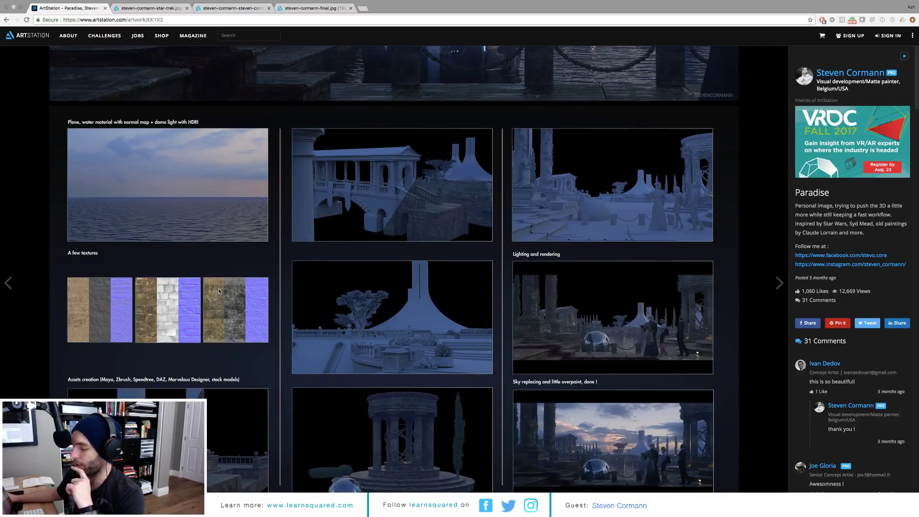
pyautogui.scroll(10, 218, 288)
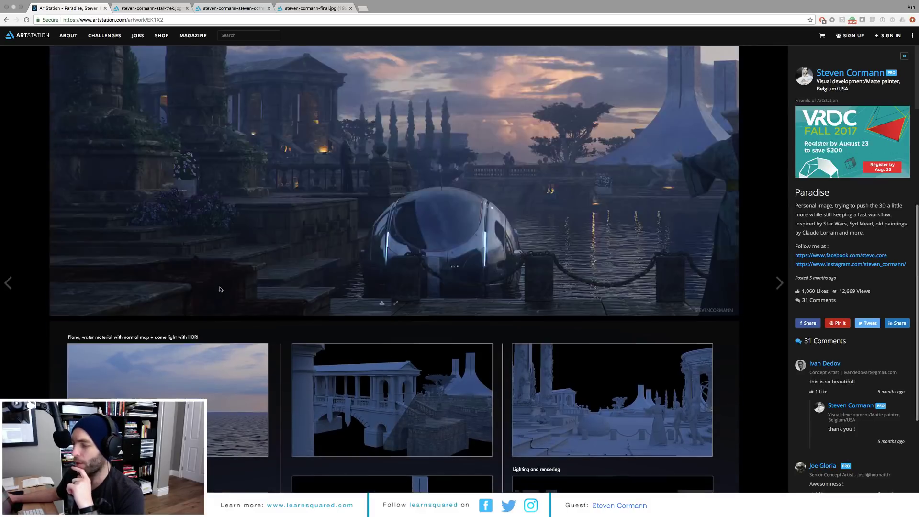
pyautogui.scroll(2, 220, 288)
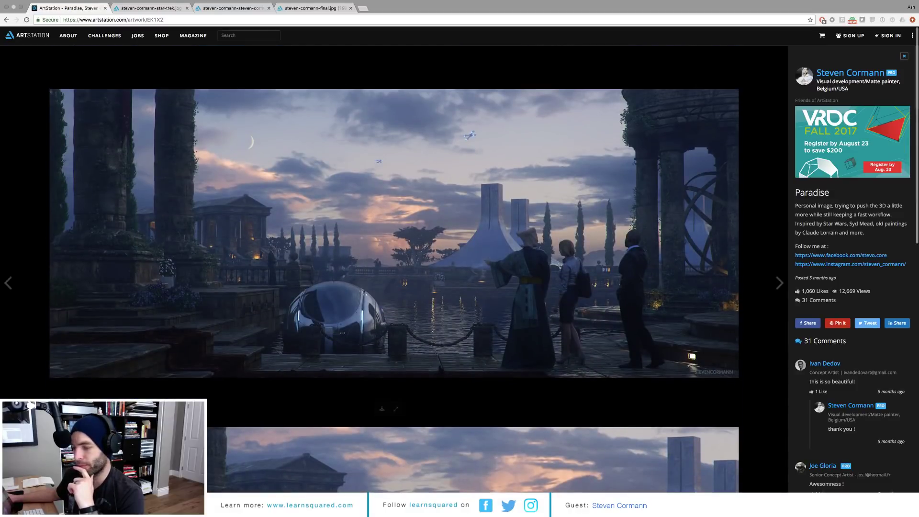
# Step: View the Sinister project's city image and Future City video, and open the Alien on display project to examine its renders
pyautogui.click(6, 282)
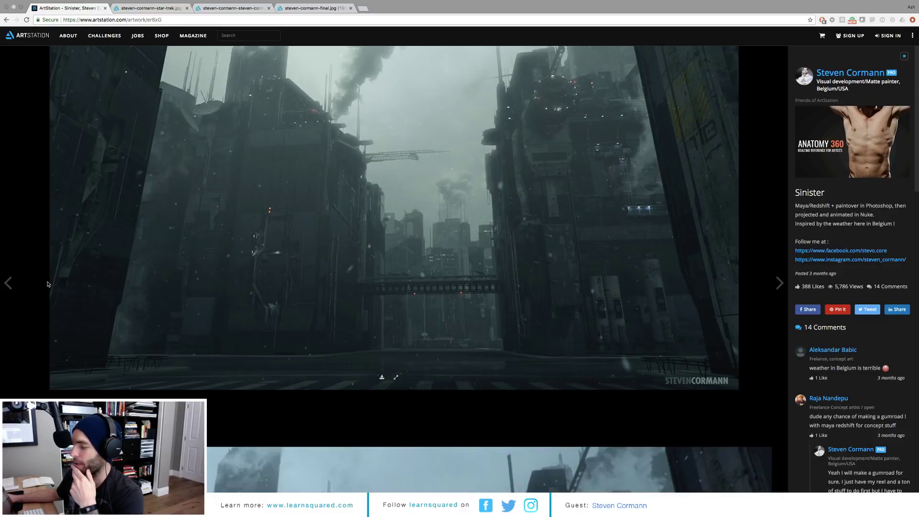
pyautogui.scroll(-3, 79, 283)
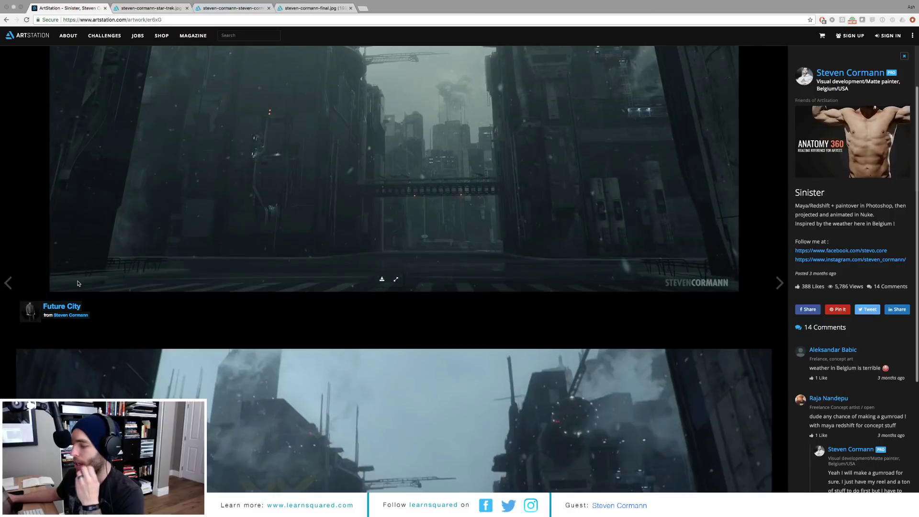
pyautogui.scroll(-4, 79, 284)
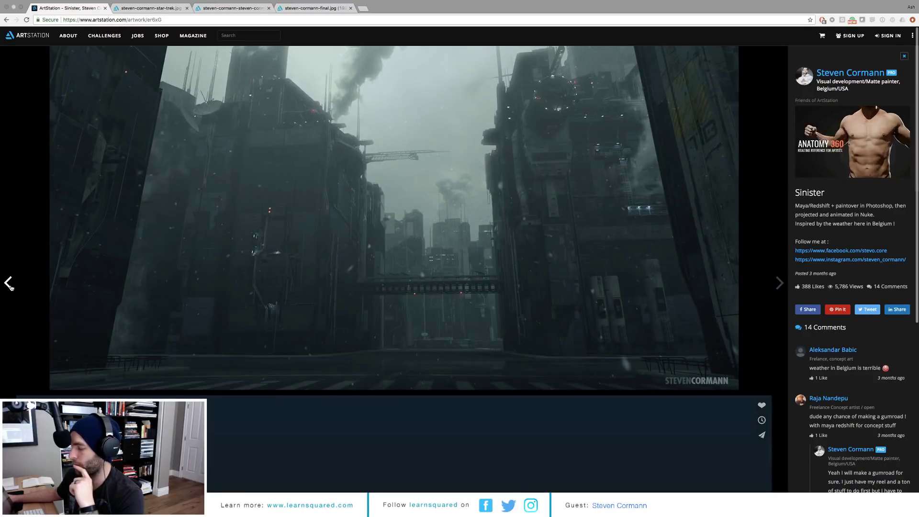
pyautogui.click(9, 284)
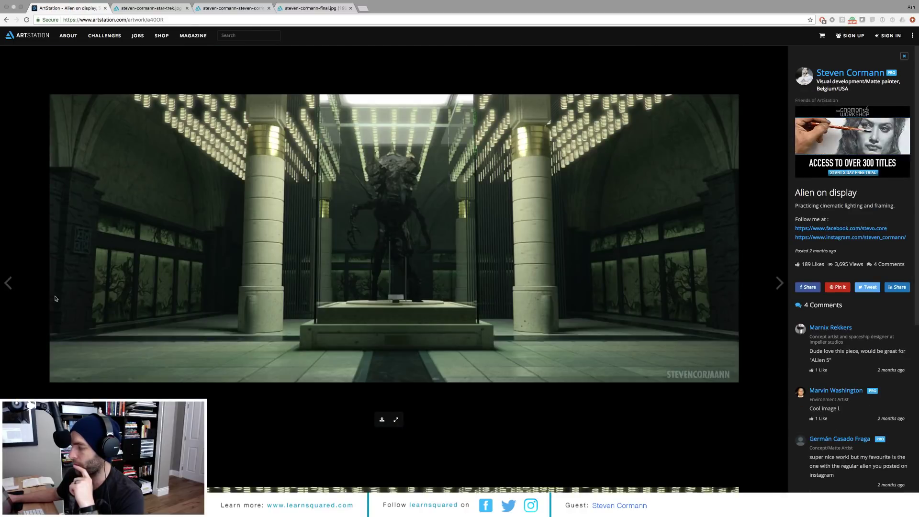
pyautogui.scroll(-6, 58, 302)
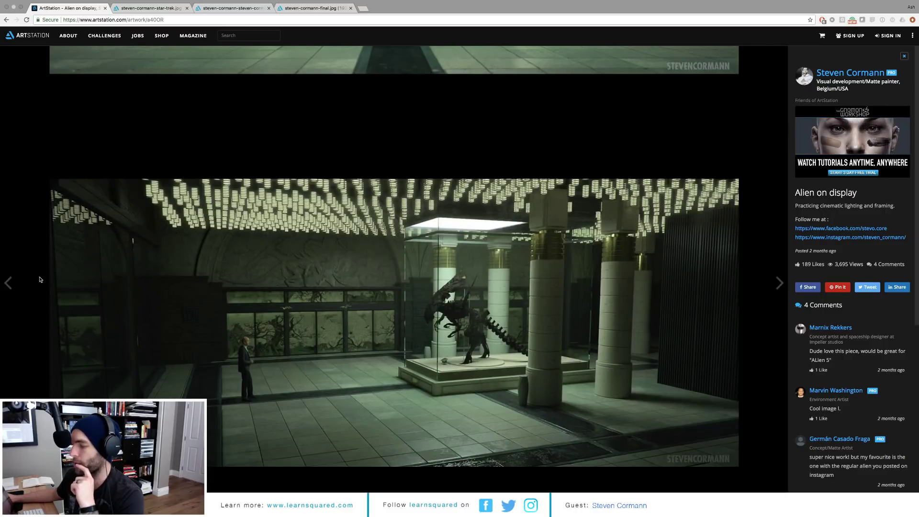
# Step: Open the Mash/Redshift test project and examine its wide jungle tower render and the close-up crops
pyautogui.click(10, 282)
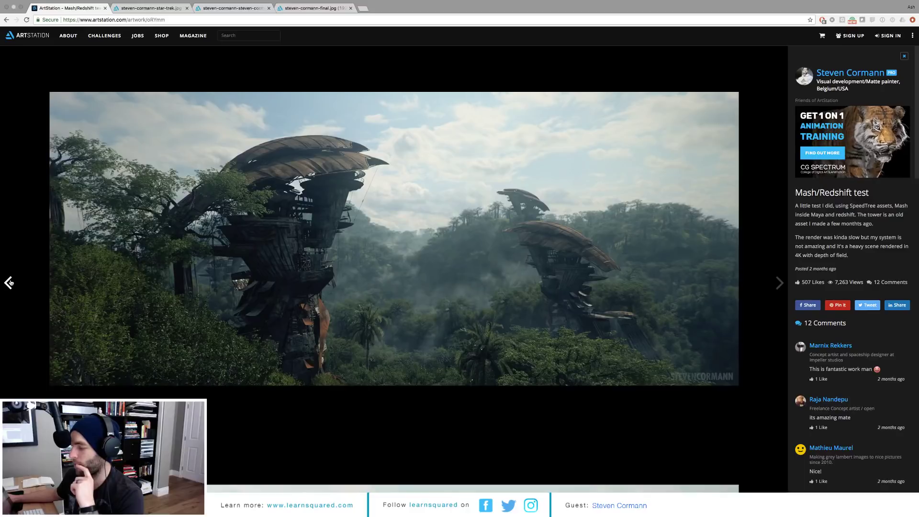
pyautogui.scroll(-8, 97, 310)
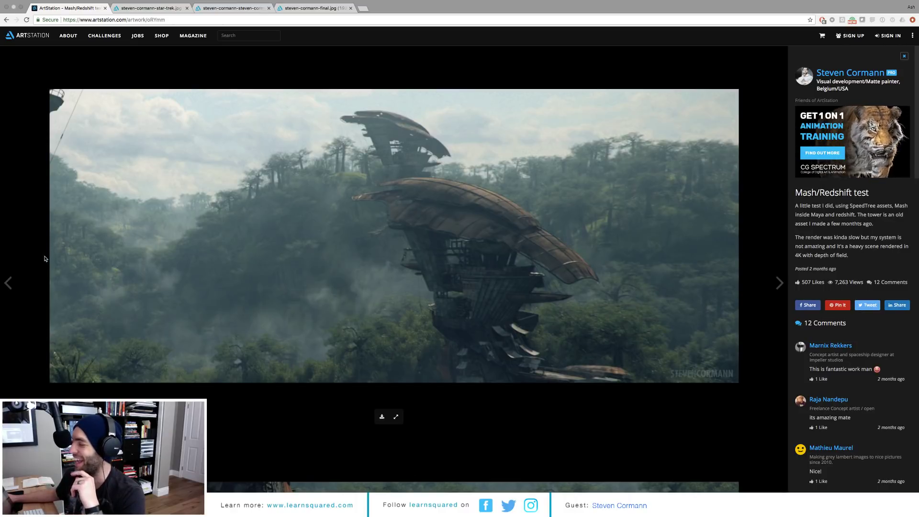
pyautogui.click(10, 282)
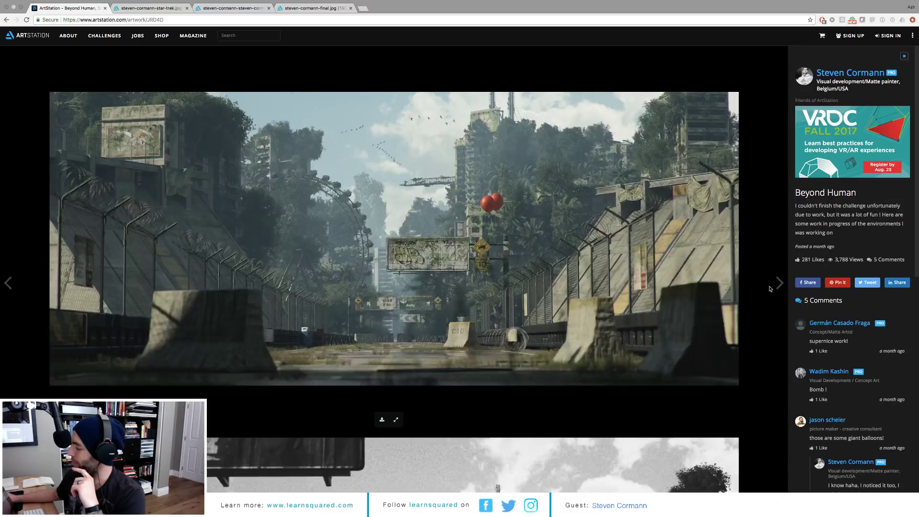
pyautogui.click(770, 289)
pyautogui.scroll(-5, 345, 294)
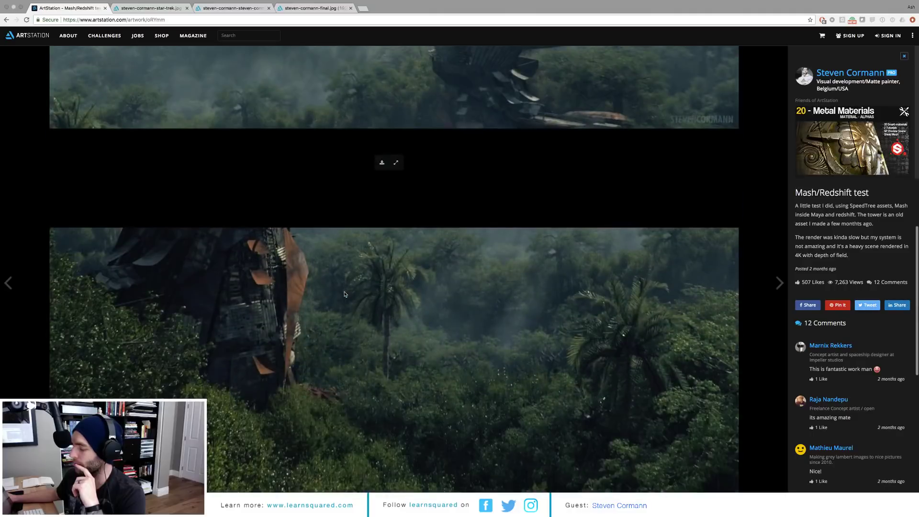
pyautogui.scroll(-5, 344, 294)
pyautogui.scroll(2, 344, 294)
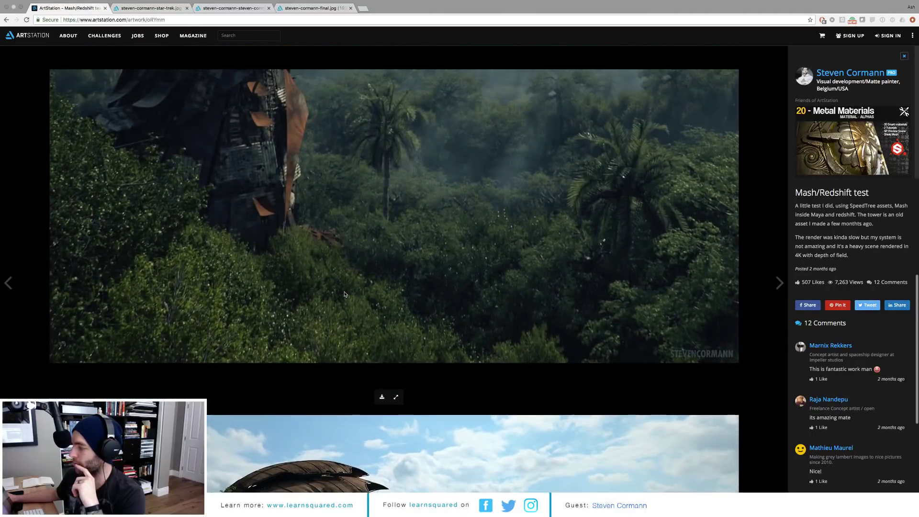
pyautogui.scroll(-5, 345, 294)
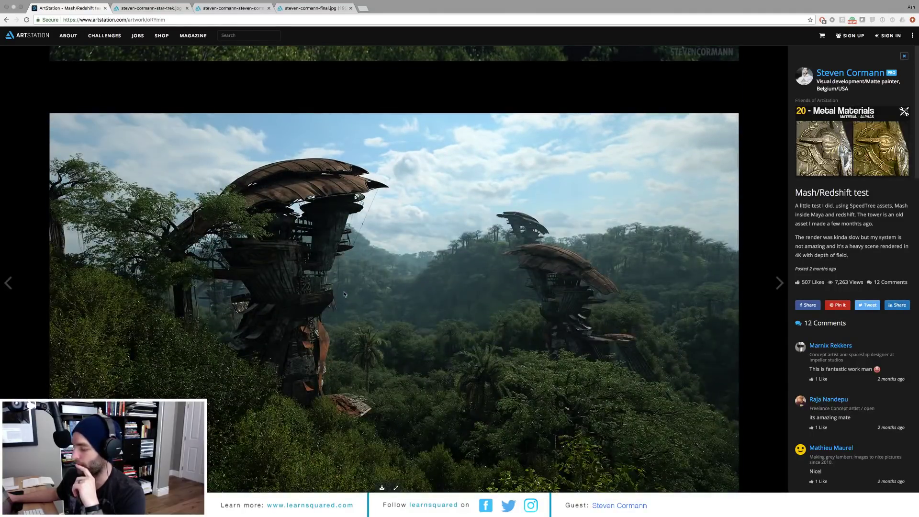
# Step: Open the Beyond Human project and examine its environment images from the daytime street to the sunset scene with the REPENT sign
pyautogui.click(9, 282)
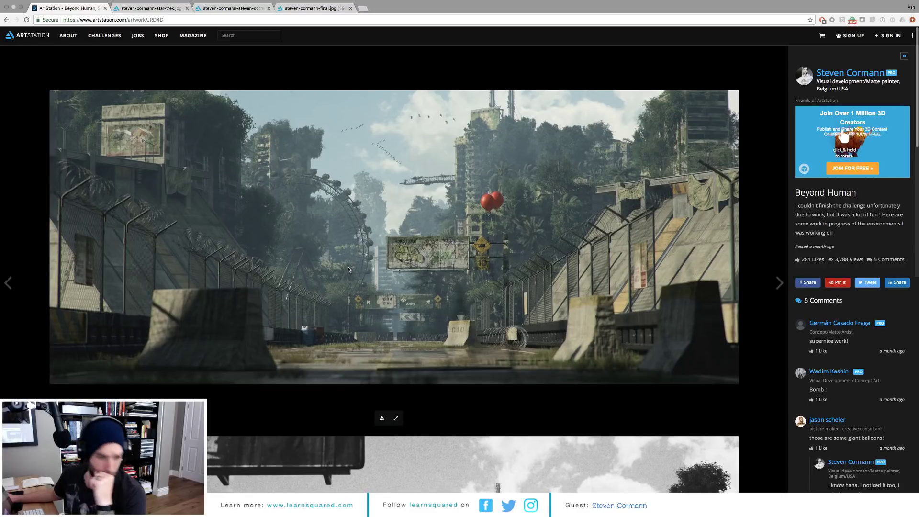
pyautogui.scroll(-7, 348, 268)
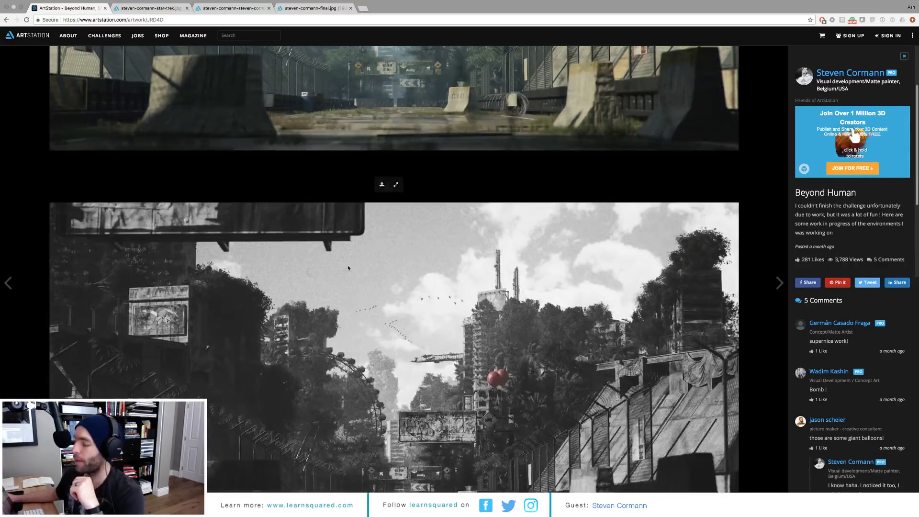
pyautogui.scroll(-3, 348, 268)
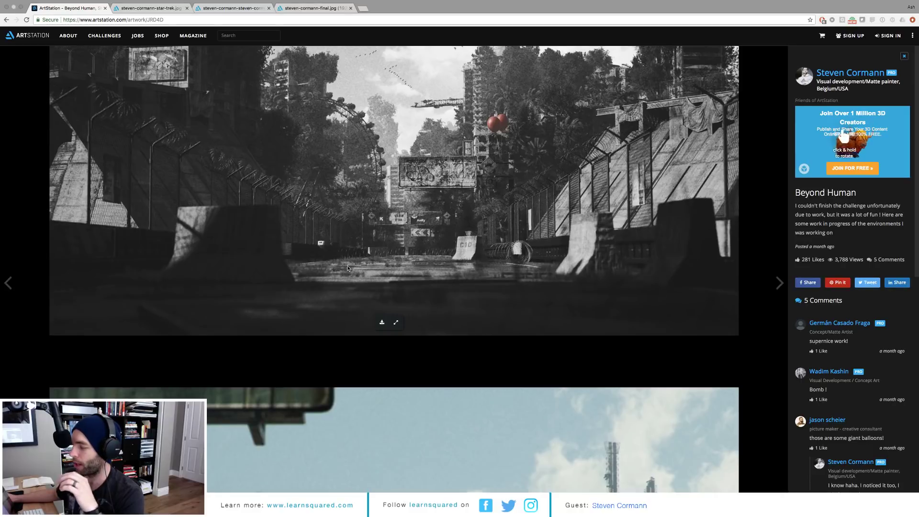
pyautogui.scroll(-10, 348, 268)
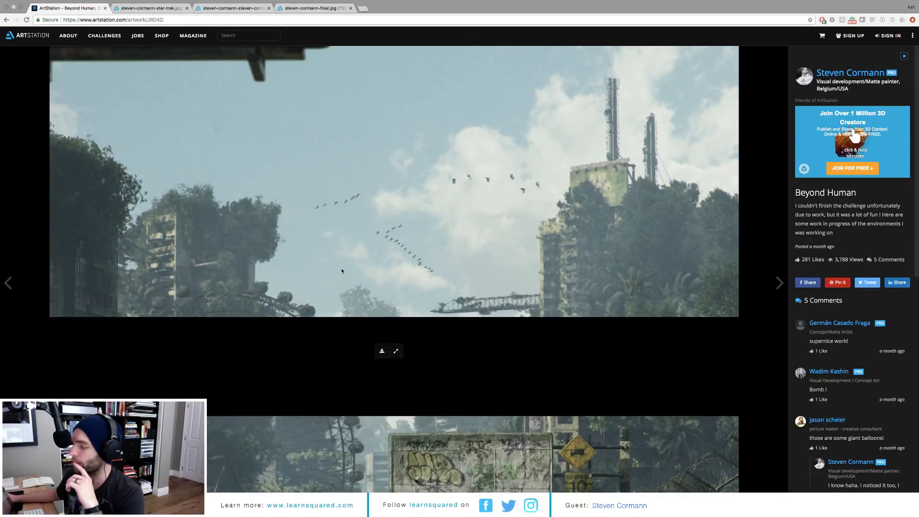
pyautogui.scroll(-5, 348, 268)
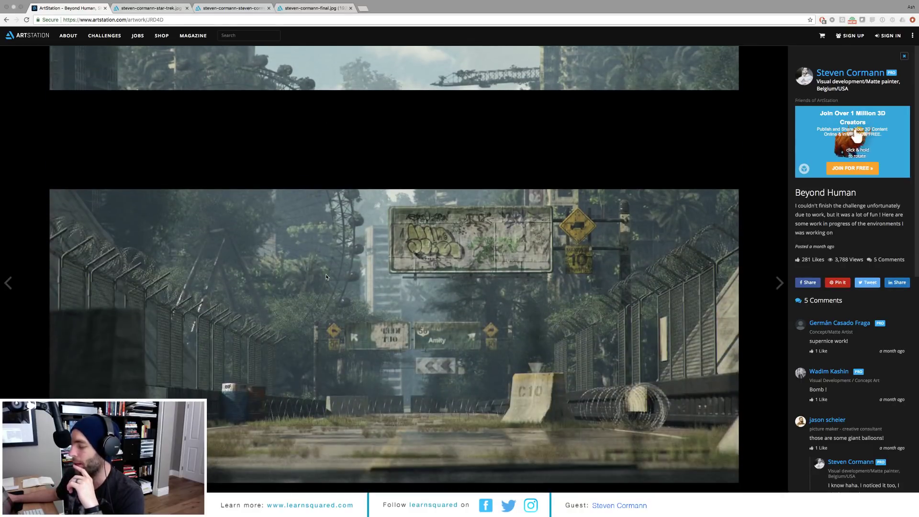
pyautogui.scroll(-2, 325, 275)
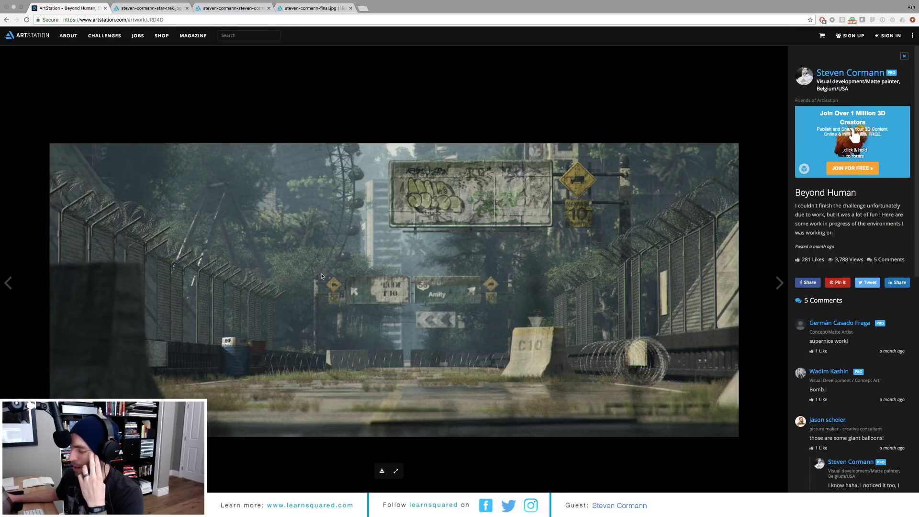
pyautogui.scroll(-1, 322, 276)
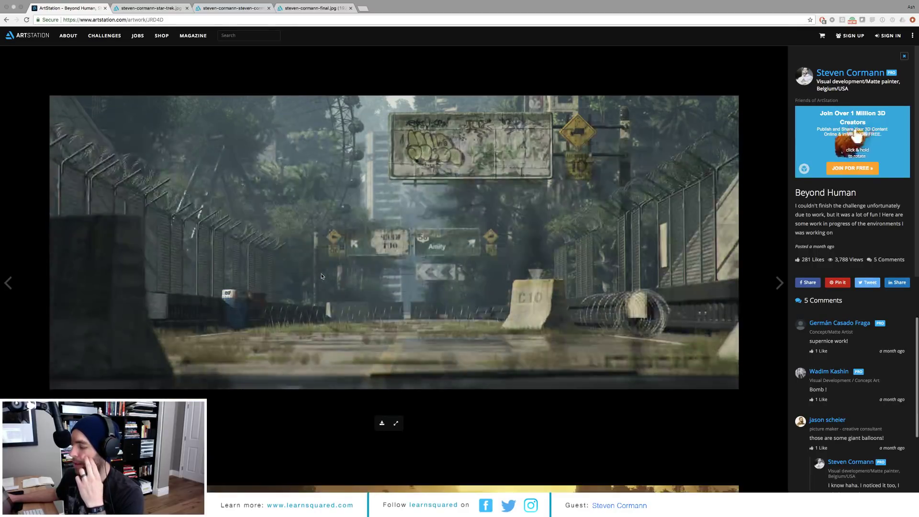
pyautogui.scroll(-6, 321, 276)
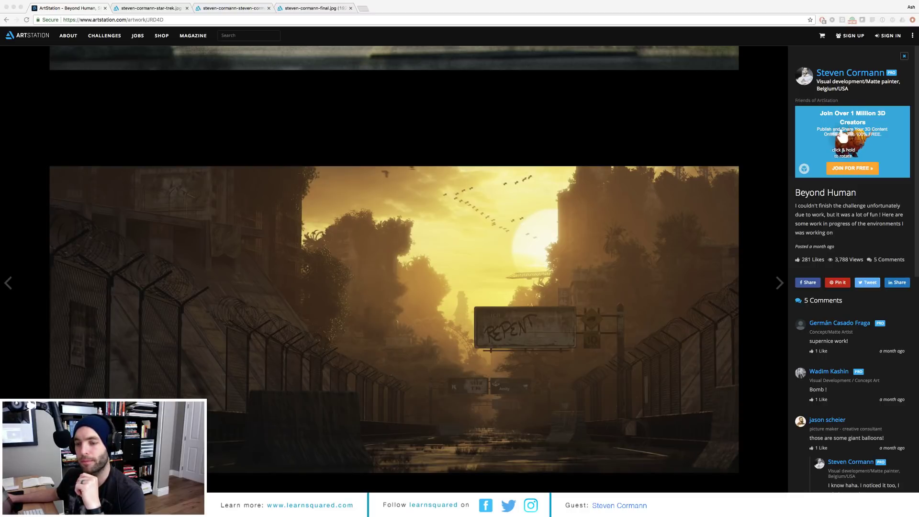
# Step: Go back through the Beyond Human images to compare the daytime, black-and-white and sunset versions
pyautogui.scroll(7, 403, 270)
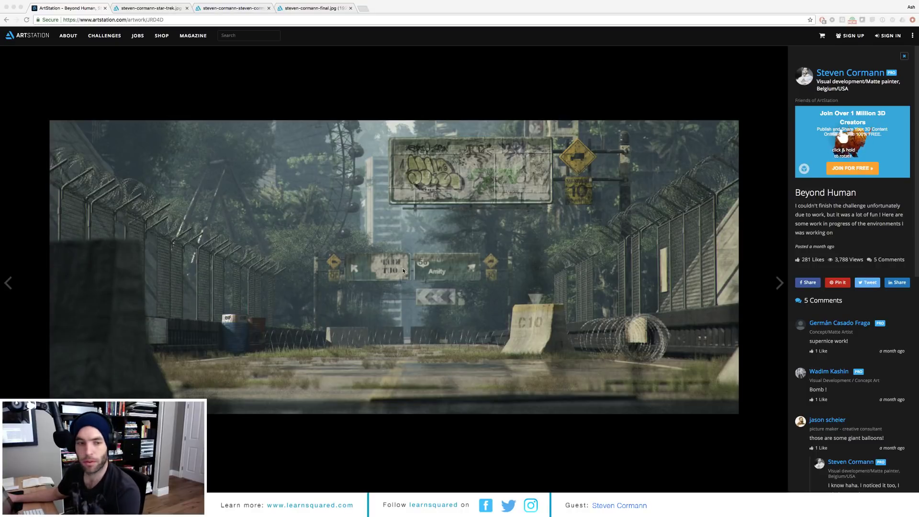
pyautogui.scroll(7, 407, 275)
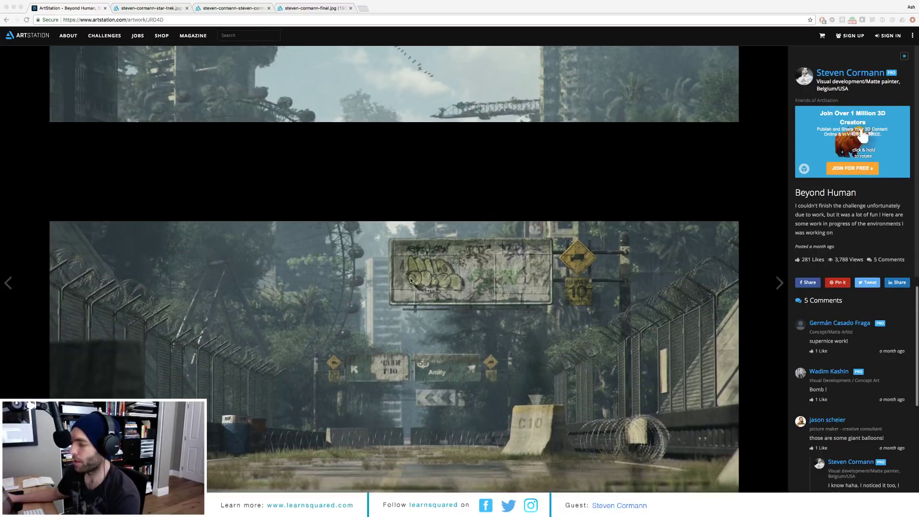
pyautogui.scroll(1, 412, 284)
pyautogui.scroll(10, 414, 287)
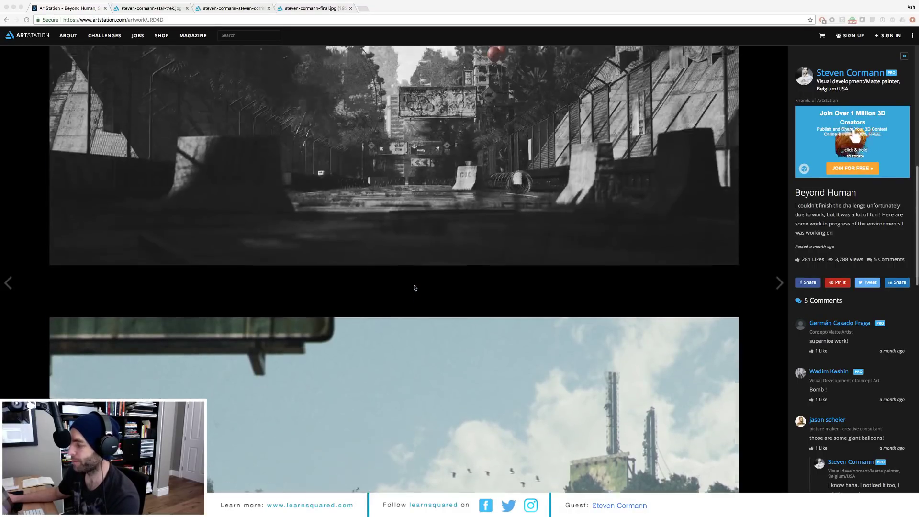
pyautogui.scroll(10, 414, 287)
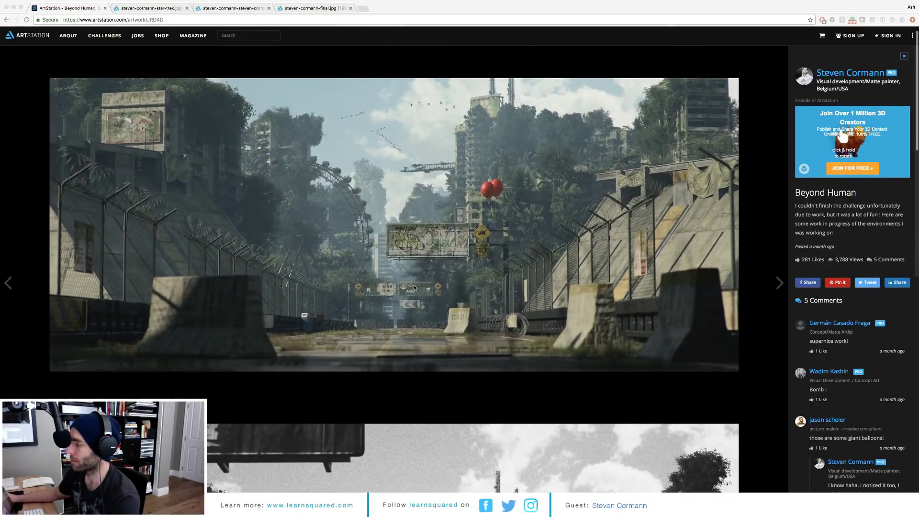
pyautogui.scroll(1, 415, 288)
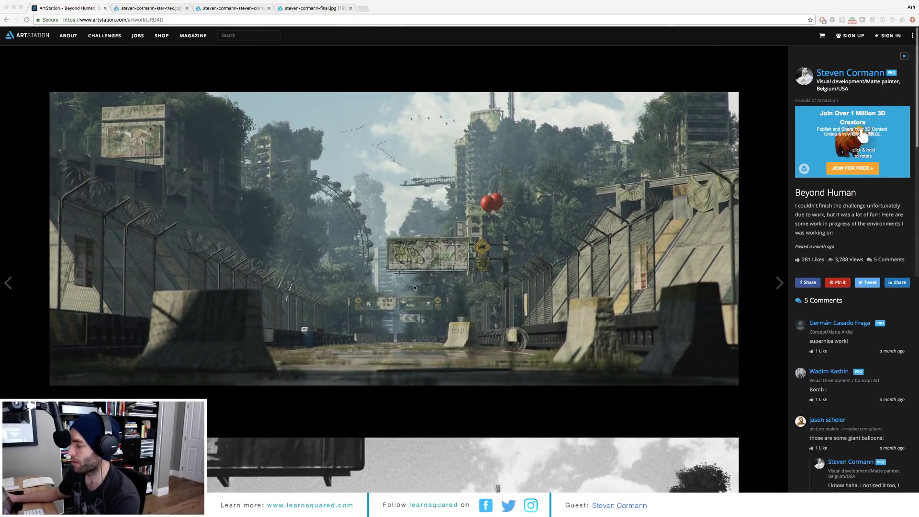
pyautogui.scroll(-14, 415, 288)
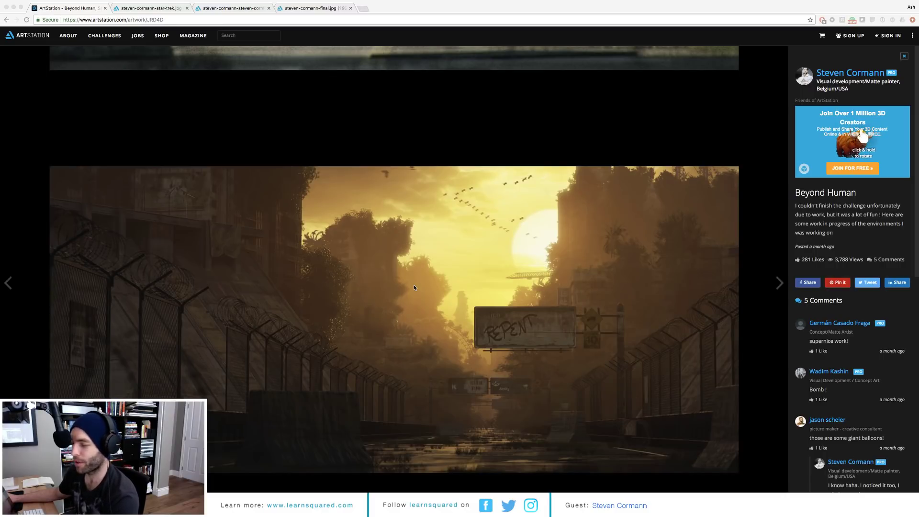
# Step: Open the Beyond Human, part 2 project and look through its overgrown city images
pyautogui.click(8, 283)
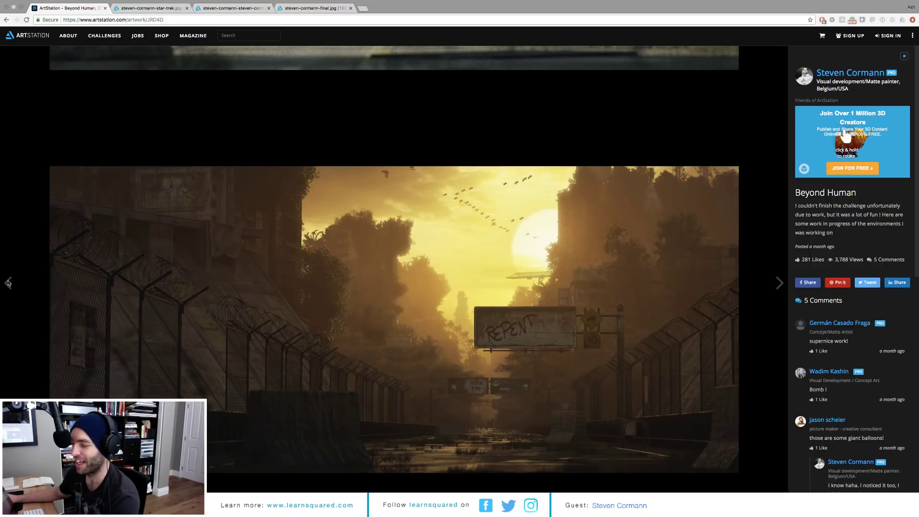
pyautogui.click(8, 283)
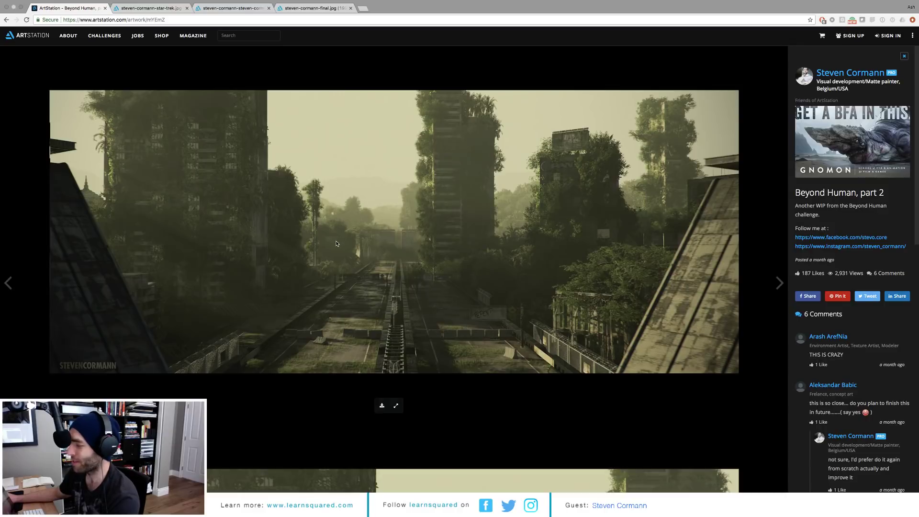
pyautogui.scroll(-1, 336, 243)
pyautogui.scroll(-15, 336, 243)
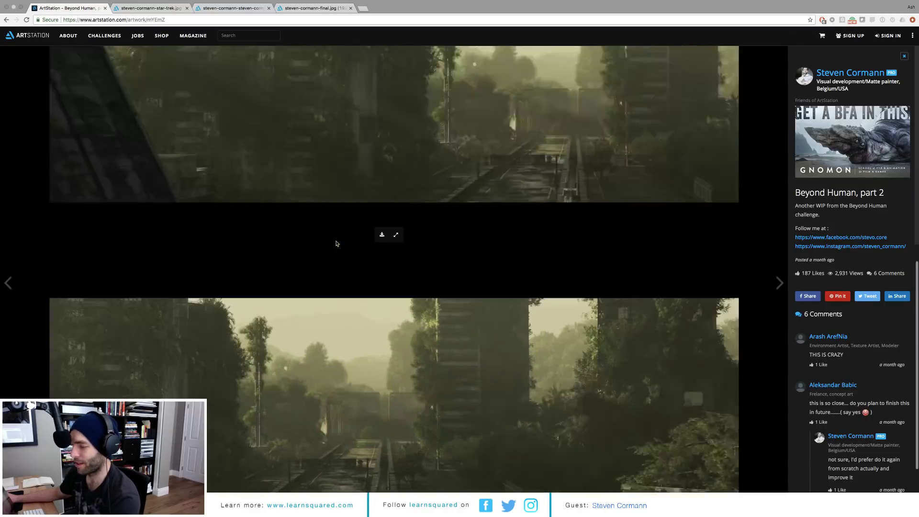
pyautogui.scroll(-2, 336, 244)
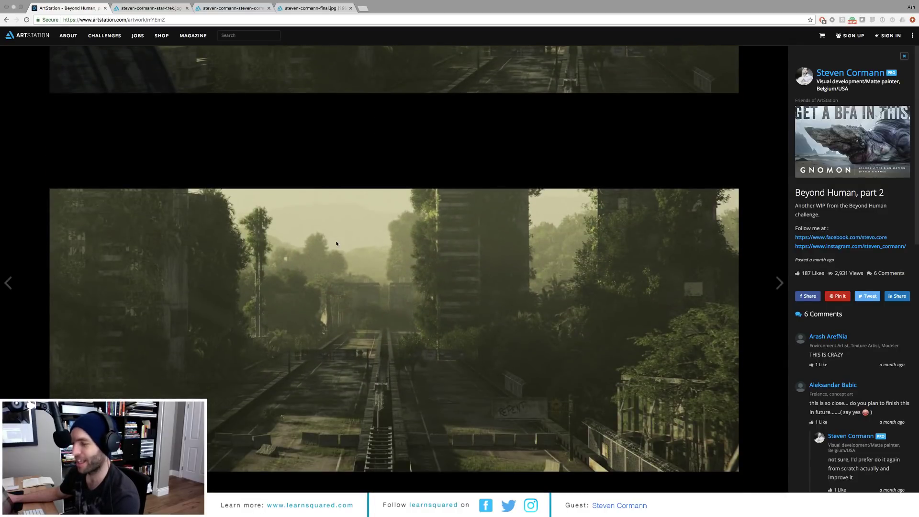
# Step: Open the Desert Ruins project to view its animation video, and switch to the Skype screen share
pyautogui.click(9, 282)
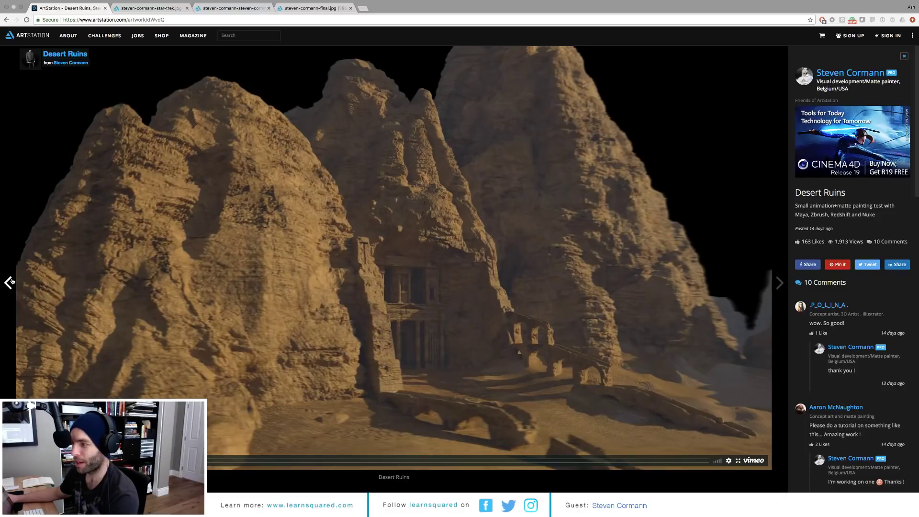
pyautogui.click(22, 8)
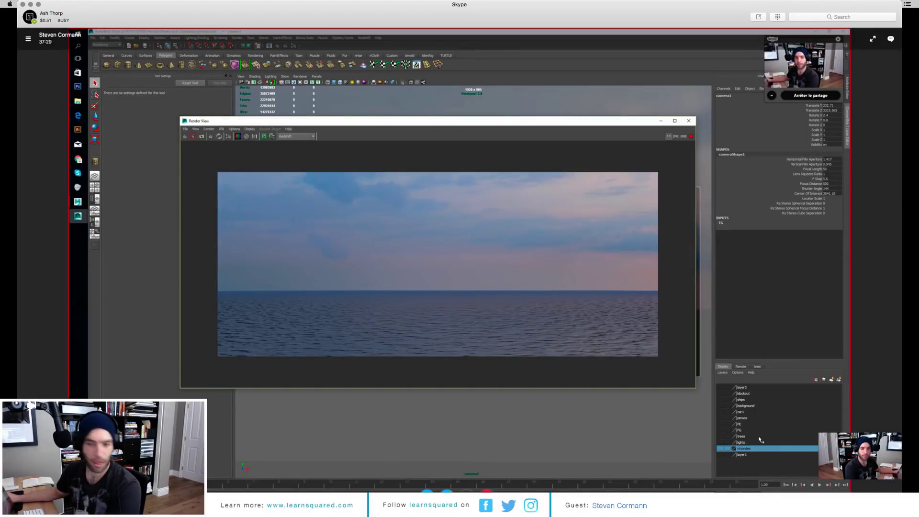
# Step: Bring up the Paradise artwork page on the shared screen for reference, minimize it, and reposition the Render View window showing the sea render
pyautogui.moveTo(664, 119); pyautogui.dragTo(591, 149)
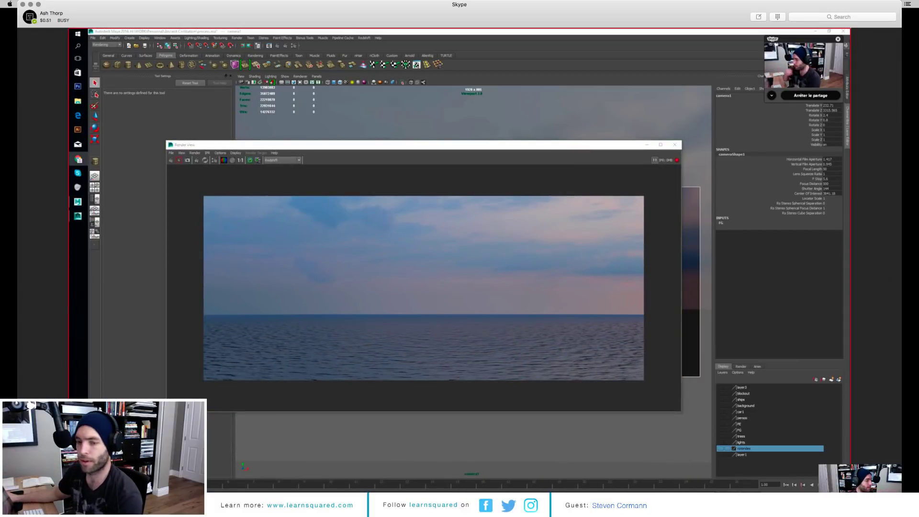
pyautogui.moveTo(850, 97); pyautogui.dragTo(622, 103)
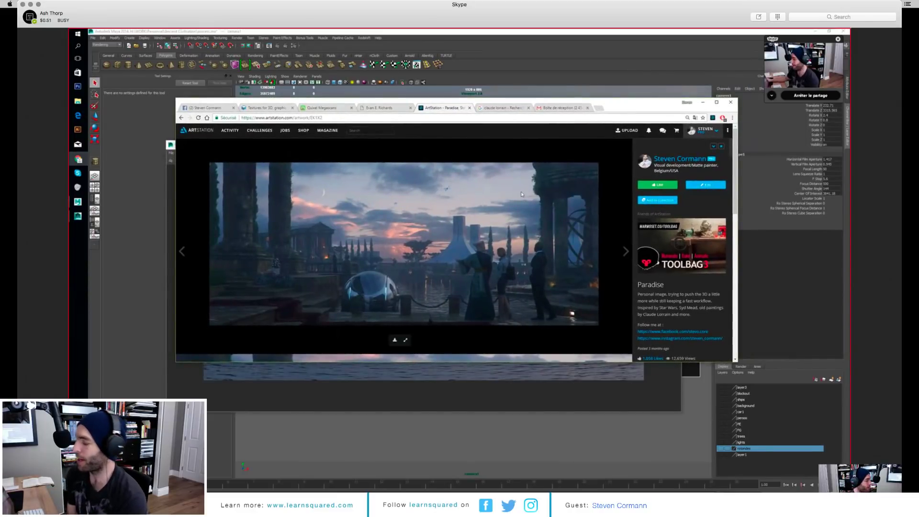
pyautogui.click(703, 102)
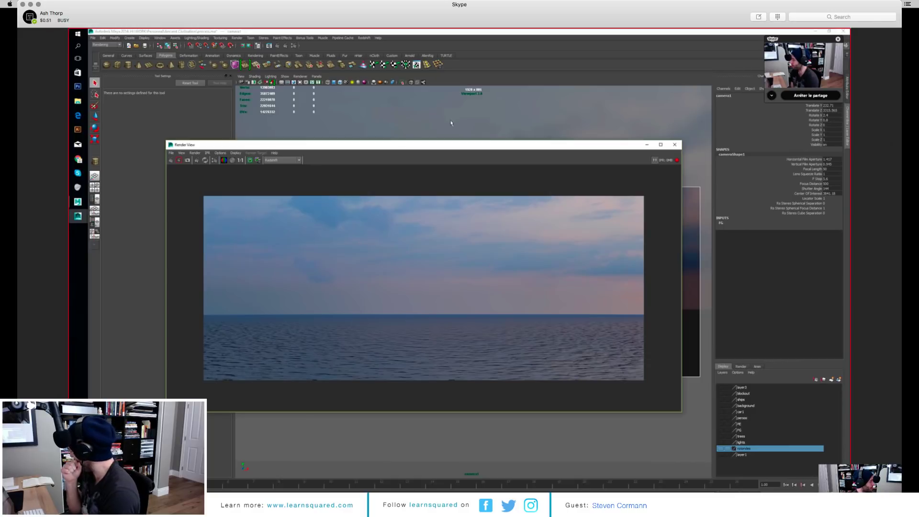
pyautogui.moveTo(601, 149)
pyautogui.mouseDown()
pyautogui.moveTo(629, 149)
pyautogui.moveTo(606, 164)
pyautogui.mouseUp()
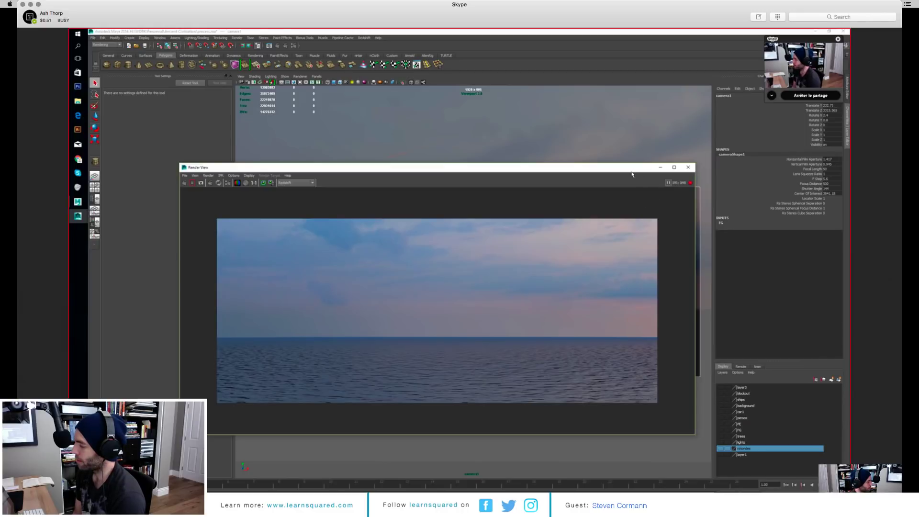
# Step: Minimize the Render View window and switch to the browser's Claude Lorrain image search results
pyautogui.moveTo(632, 174); pyautogui.dragTo(621, 118)
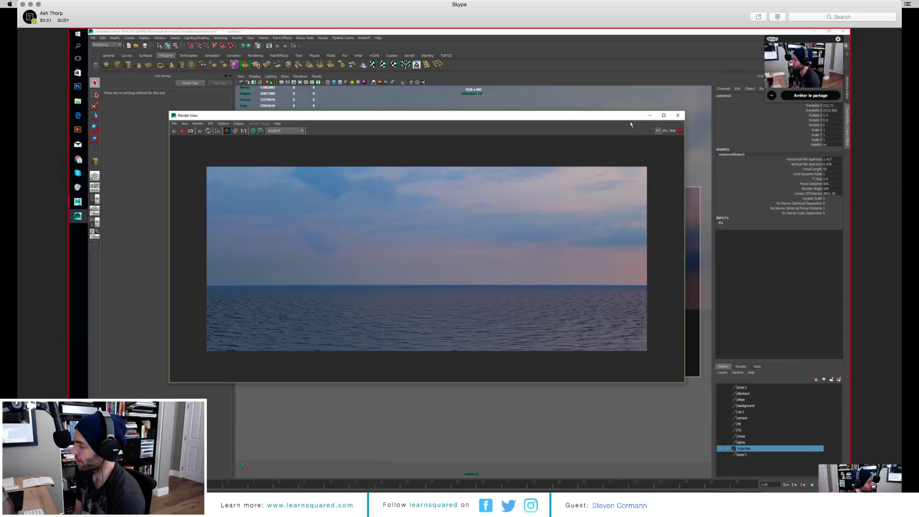
pyautogui.click(749, 450)
pyautogui.moveTo(596, 121); pyautogui.dragTo(589, 138)
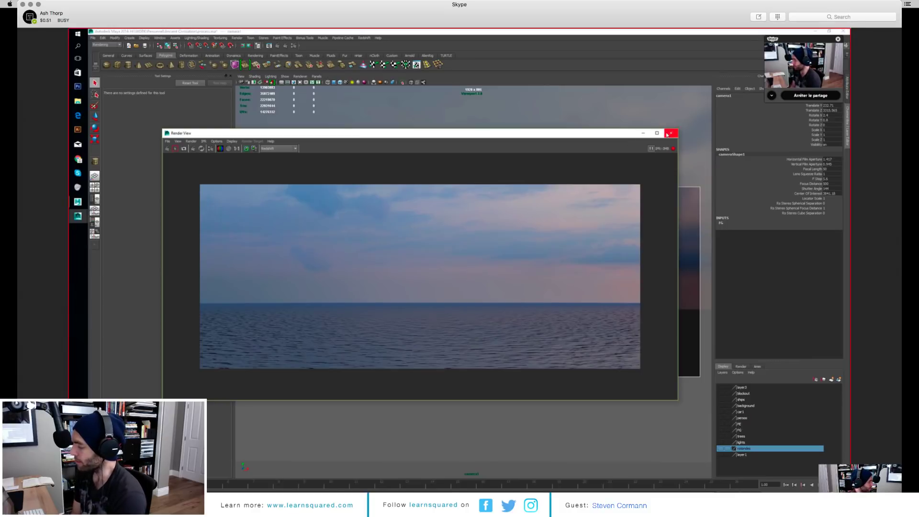
pyautogui.click(643, 133)
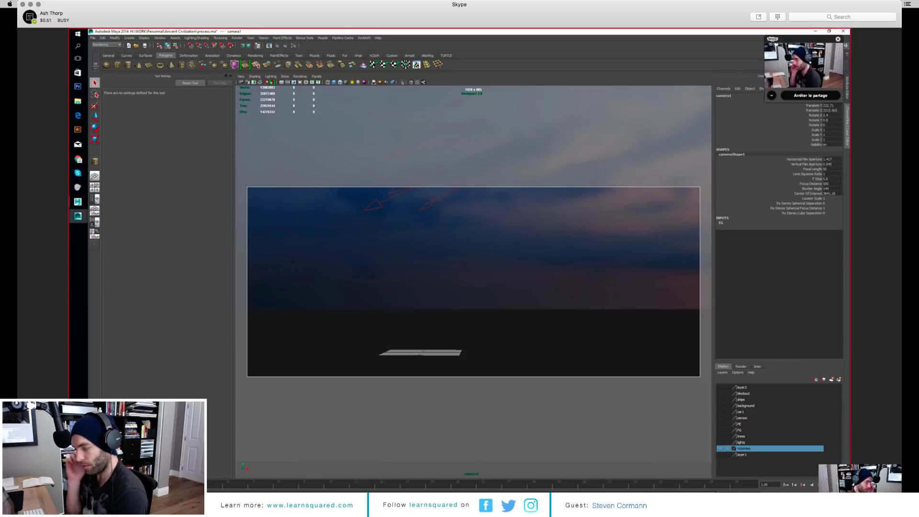
pyautogui.click(78, 159)
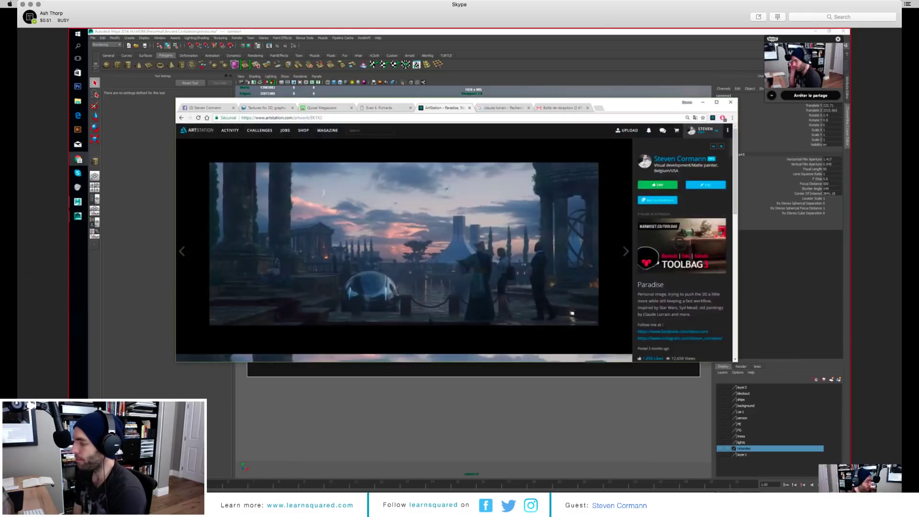
pyautogui.click(494, 109)
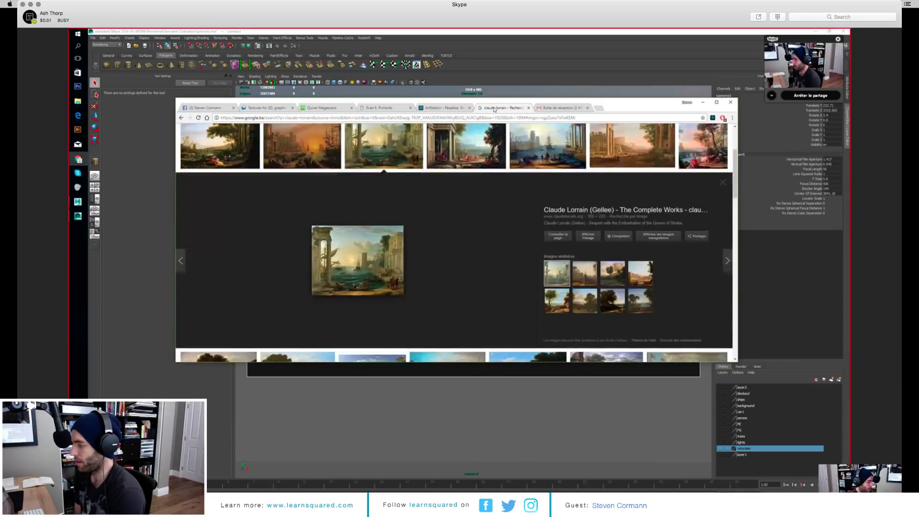
# Step: Look through the Claude Lorrain paintings used as inspiration and enlarge the sunset seaport painting
pyautogui.scroll(3, 508, 292)
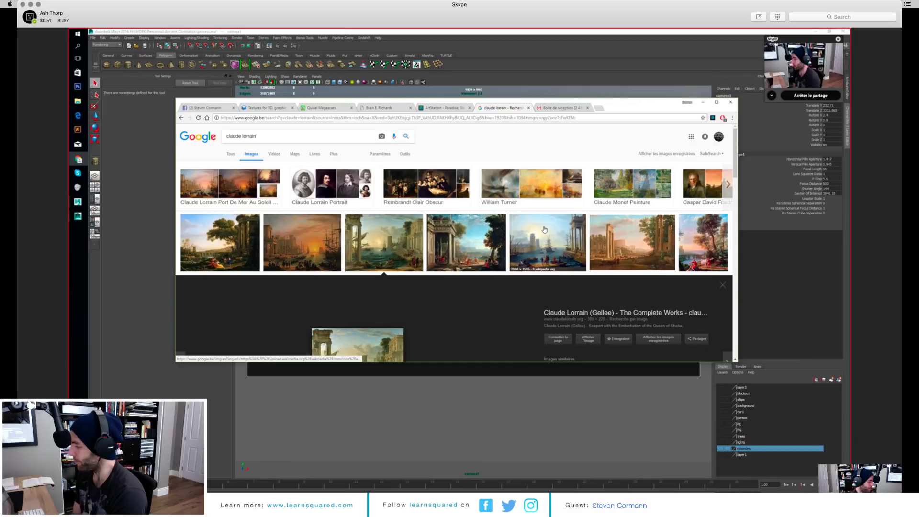
pyautogui.scroll(-3, 512, 254)
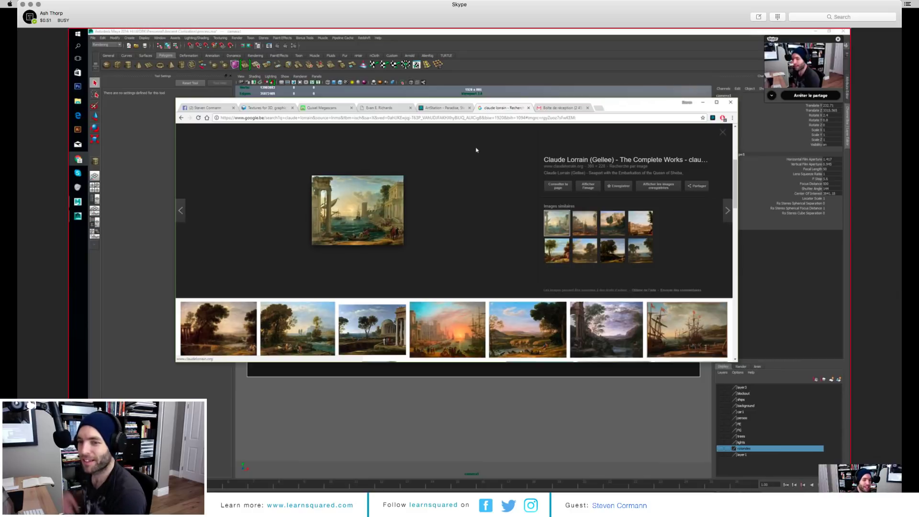
pyautogui.scroll(3, 484, 242)
pyautogui.scroll(-1, 471, 242)
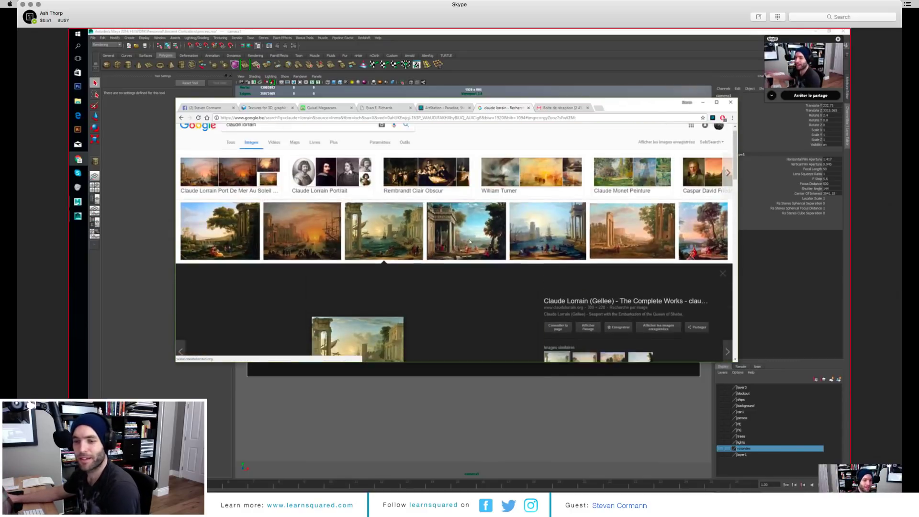
pyautogui.scroll(-2, 469, 242)
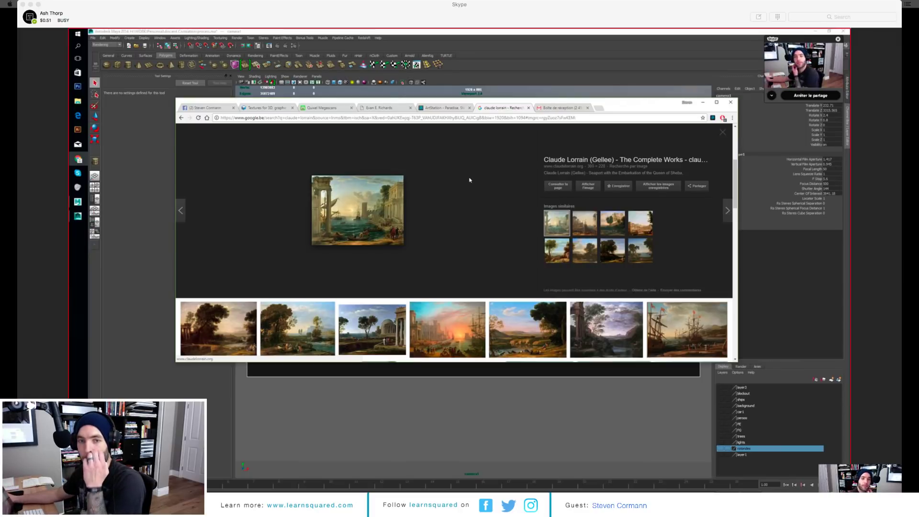
pyautogui.scroll(3, 445, 255)
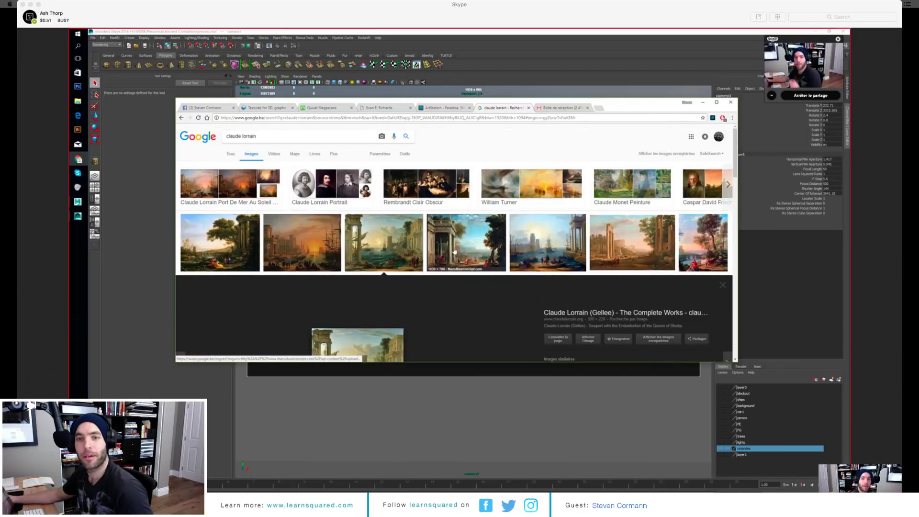
pyautogui.scroll(-3, 540, 249)
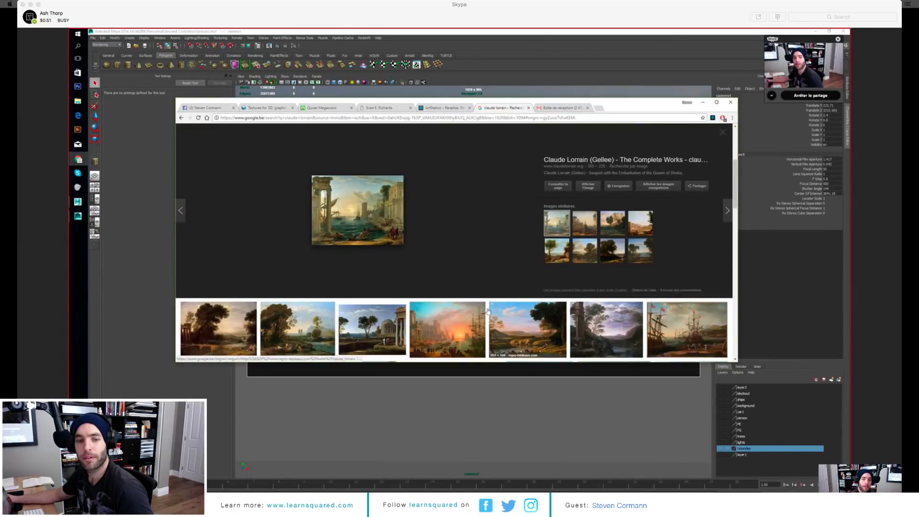
pyautogui.click(447, 329)
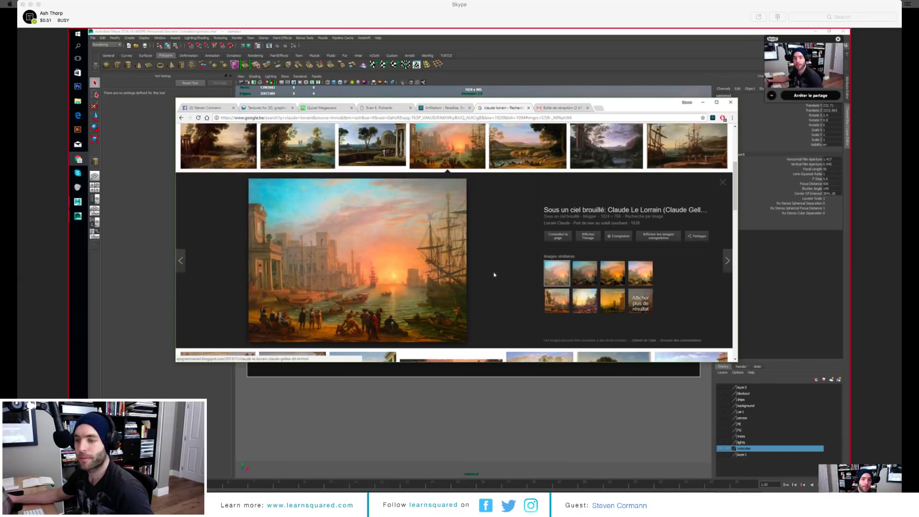
# Step: Return to the Maya scene, select the water plane, and reopen the Render View with the sea render
pyautogui.click(702, 102)
pyautogui.click(496, 342)
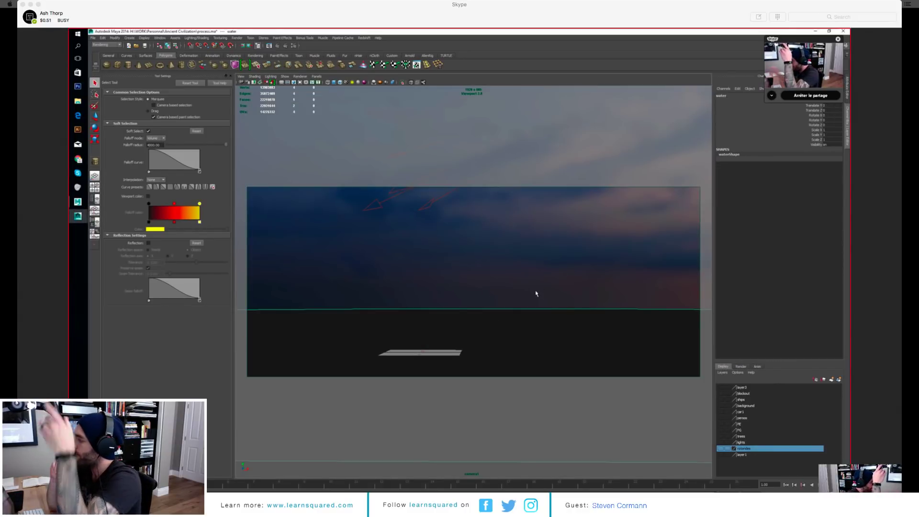
pyautogui.click(270, 47)
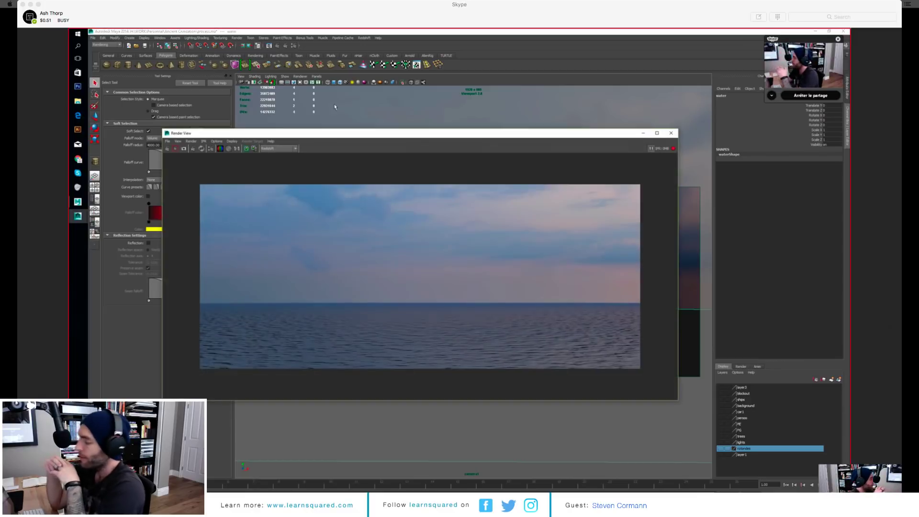
pyautogui.moveTo(523, 139); pyautogui.dragTo(494, 96)
# Step: Make the FG display layer visible to show the foreground geometry in the scene
pyautogui.click(751, 450)
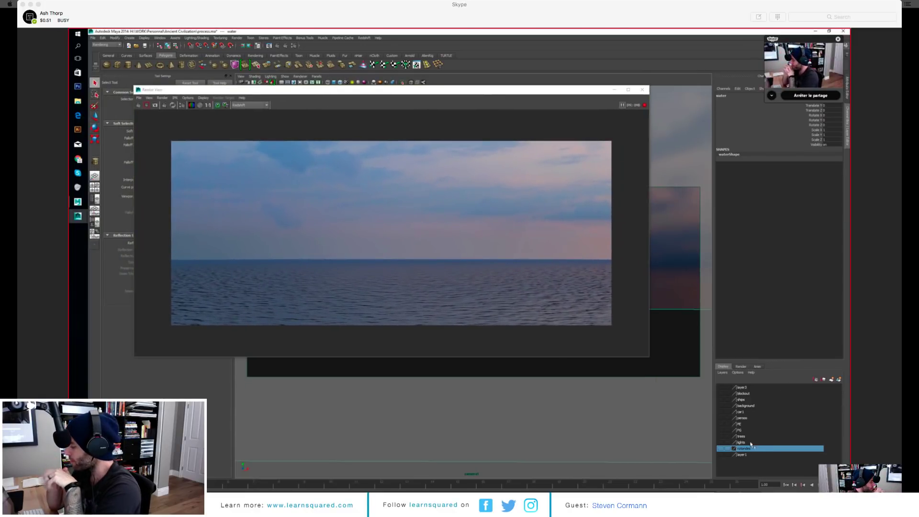
pyautogui.click(721, 429)
pyautogui.click(749, 431)
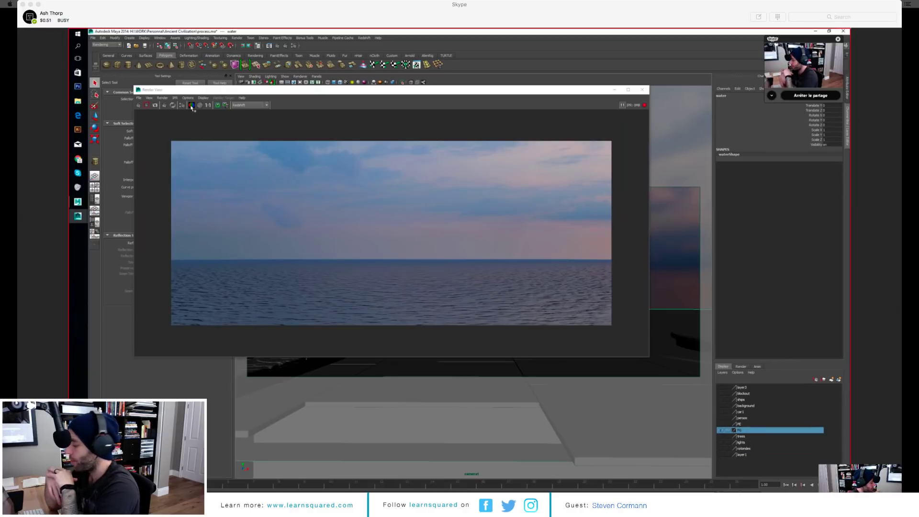
pyautogui.click(175, 98)
pyautogui.moveTo(218, 114)
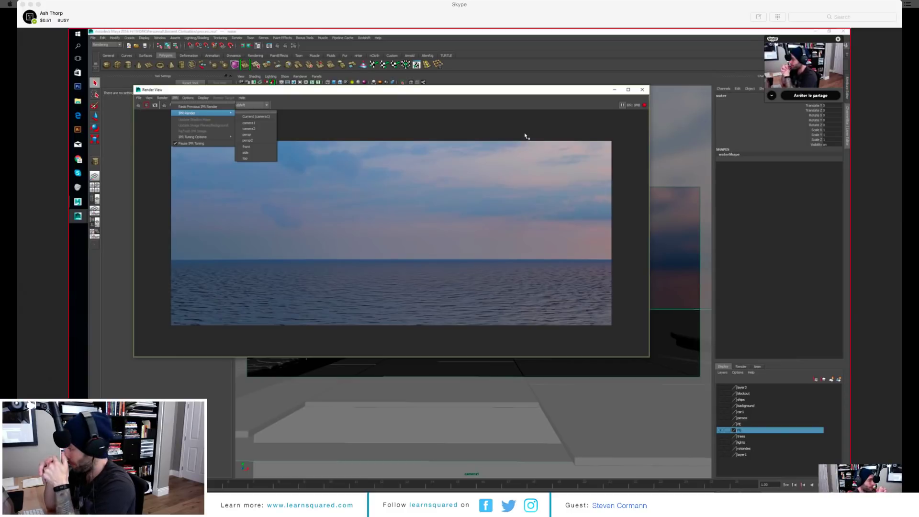
pyautogui.click(529, 92)
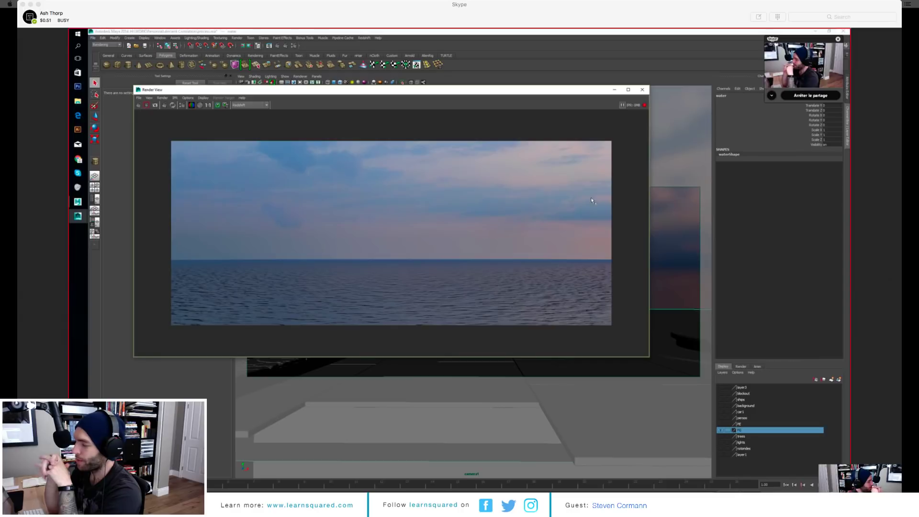
# Step: Minimize the Render View and view the foreground columns, steps and paving through the second perspective camera
pyautogui.moveTo(571, 91); pyautogui.dragTo(584, 110)
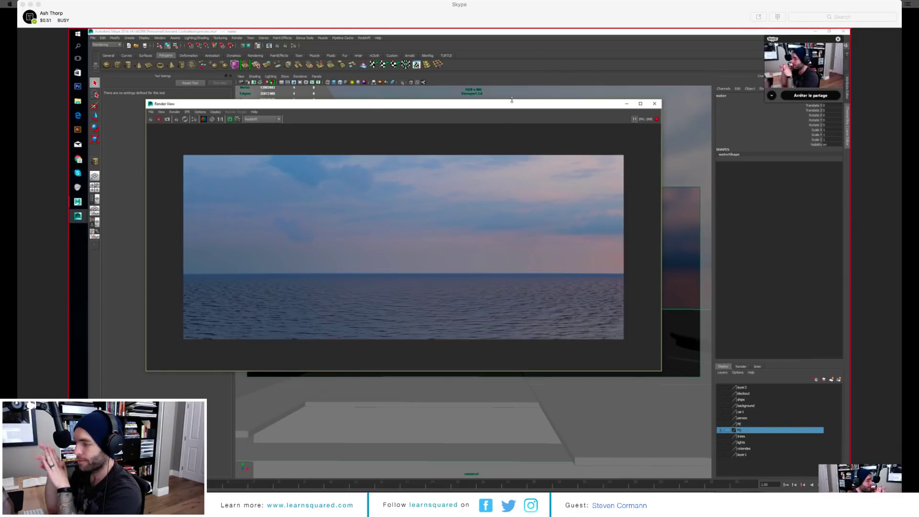
pyautogui.moveTo(512, 99); pyautogui.dragTo(519, 137)
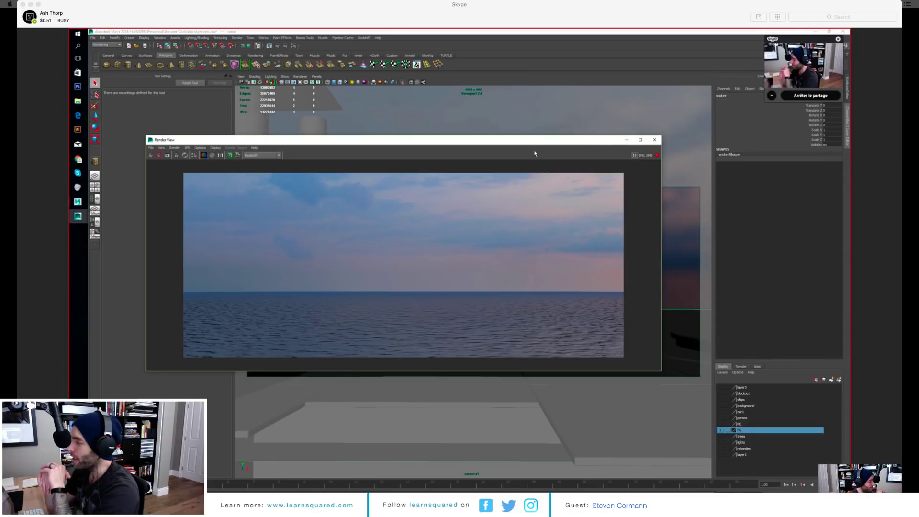
pyautogui.click(626, 140)
pyautogui.click(94, 176)
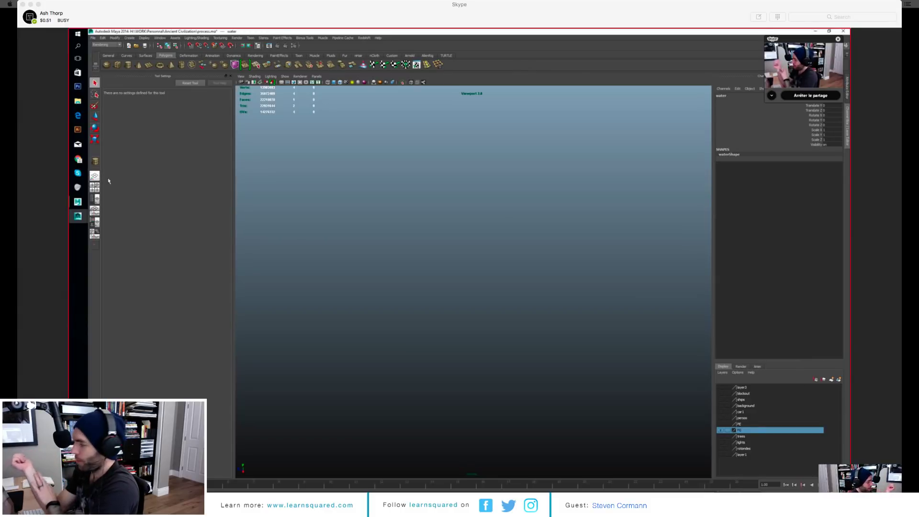
pyautogui.click(316, 76)
pyautogui.moveTo(335, 82)
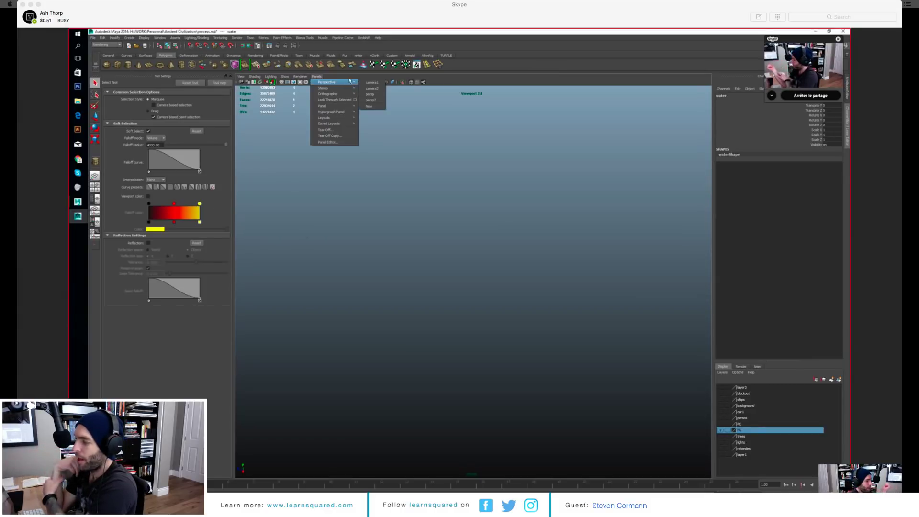
pyautogui.click(375, 100)
pyautogui.keyDown('alt'); pyautogui.moveTo(500, 285); pyautogui.dragTo(524, 285, button='right'); pyautogui.keyUp('alt')
pyautogui.keyDown('alt'); pyautogui.moveTo(524, 285); pyautogui.dragTo(532, 267); pyautogui.keyUp('alt')
pyautogui.keyDown('alt'); pyautogui.moveTo(532, 267); pyautogui.dragTo(547, 291, button='right'); pyautogui.keyUp('alt')
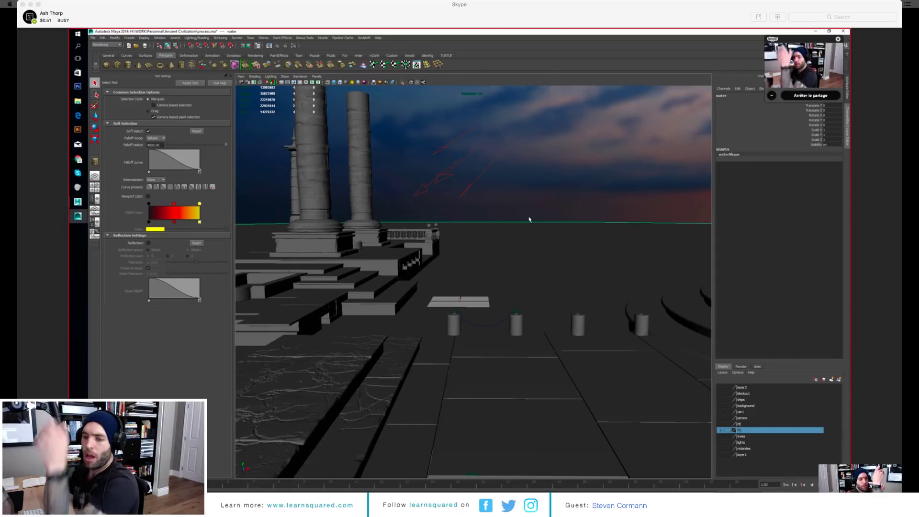
pyautogui.keyDown('alt'); pyautogui.moveTo(541, 211); pyautogui.dragTo(554, 240, button='right'); pyautogui.keyUp('alt')
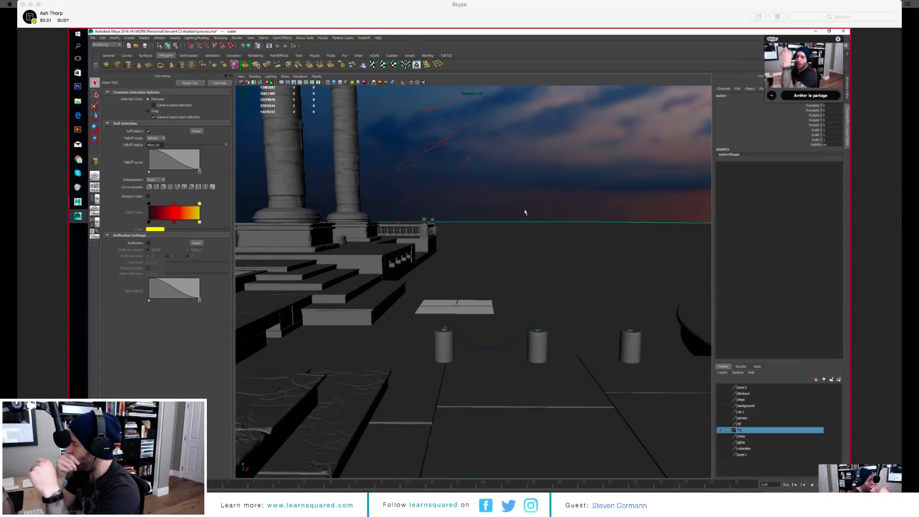
# Step: Reopen the Render View and move it down the viewport so the foreground geometry stays in view
pyautogui.click(269, 45)
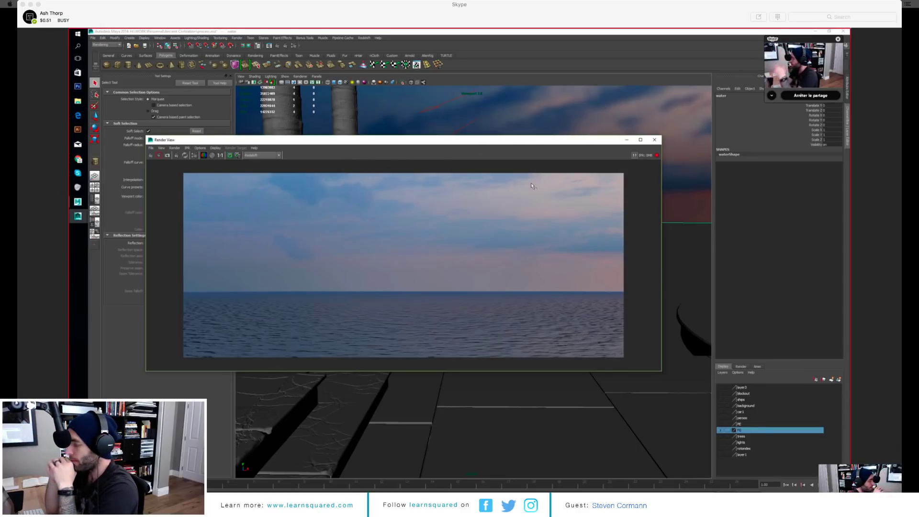
pyautogui.moveTo(537, 143); pyautogui.dragTo(541, 354)
pyautogui.keyDown('alt'); pyautogui.moveTo(564, 221); pyautogui.dragTo(573, 290); pyautogui.keyUp('alt')
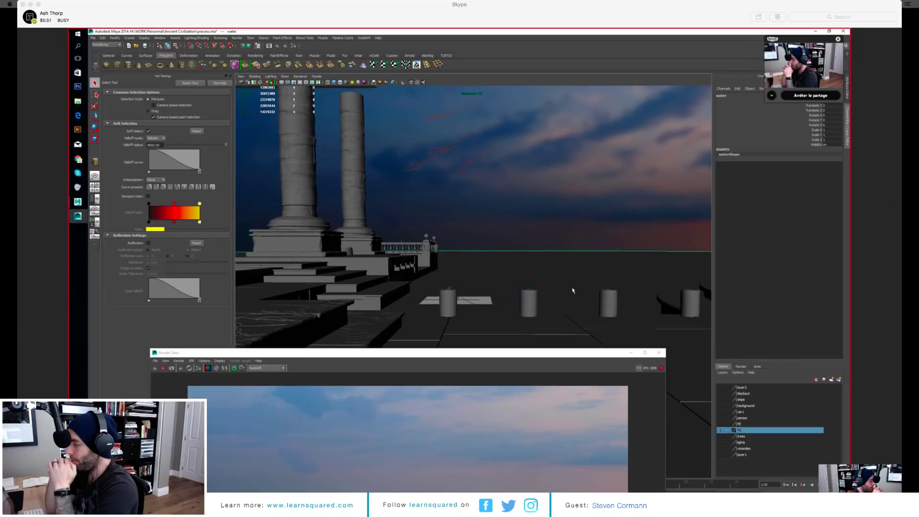
pyautogui.click(444, 136)
pyautogui.moveTo(514, 353); pyautogui.dragTo(537, 289)
pyautogui.keyDown('alt'); pyautogui.moveTo(542, 203); pyautogui.dragTo(547, 221, button='right'); pyautogui.keyUp('alt')
pyautogui.keyDown('alt'); pyautogui.moveTo(547, 221); pyautogui.dragTo(554, 220, button='middle'); pyautogui.keyUp('alt')
pyautogui.moveTo(553, 293); pyautogui.dragTo(563, 374)
# Step: Select the large floor slab in front of the bollards and inspect its bevelled edges up close
pyautogui.keyDown('alt'); pyautogui.moveTo(566, 322); pyautogui.dragTo(558, 227); pyautogui.keyUp('alt')
pyautogui.click(525, 239)
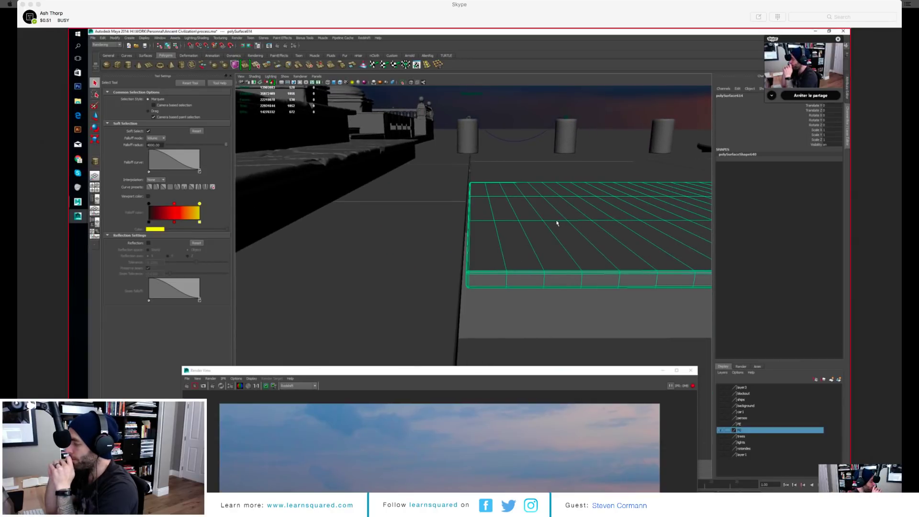
pyautogui.scroll(5, 509, 270)
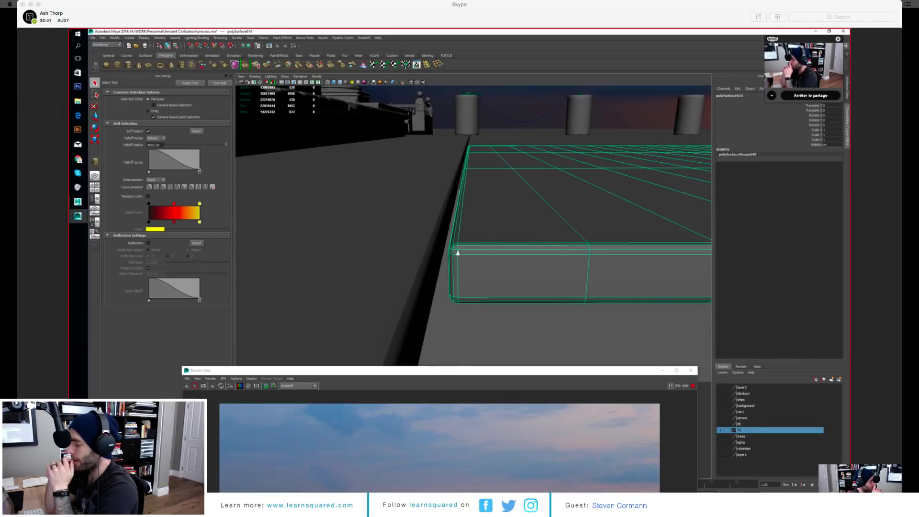
pyautogui.scroll(-6, 470, 257)
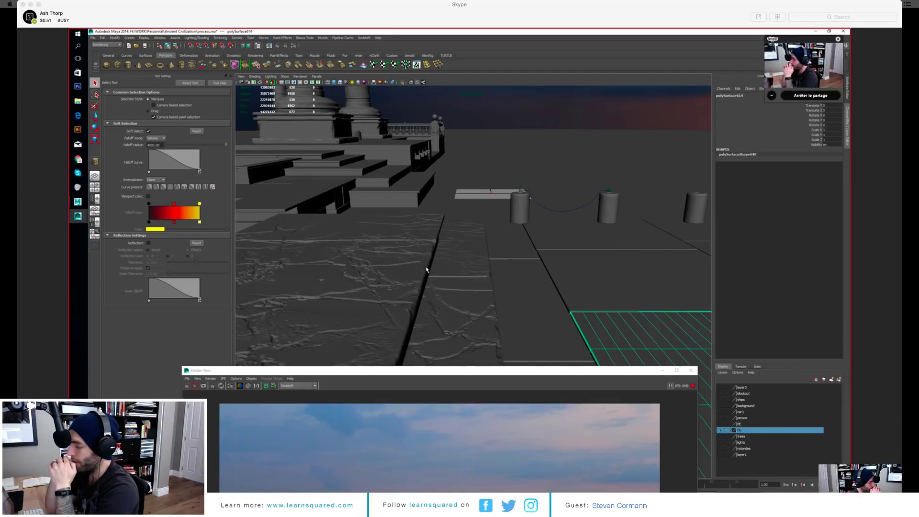
# Step: Select the cracked stone slabs beside the steps and examine their dense sculpted mesh
pyautogui.click(427, 270)
pyautogui.keyDown('alt'); pyautogui.moveTo(433, 181); pyautogui.dragTo(449, 213, button='middle'); pyautogui.keyUp('alt')
pyautogui.scroll(6, 476, 272)
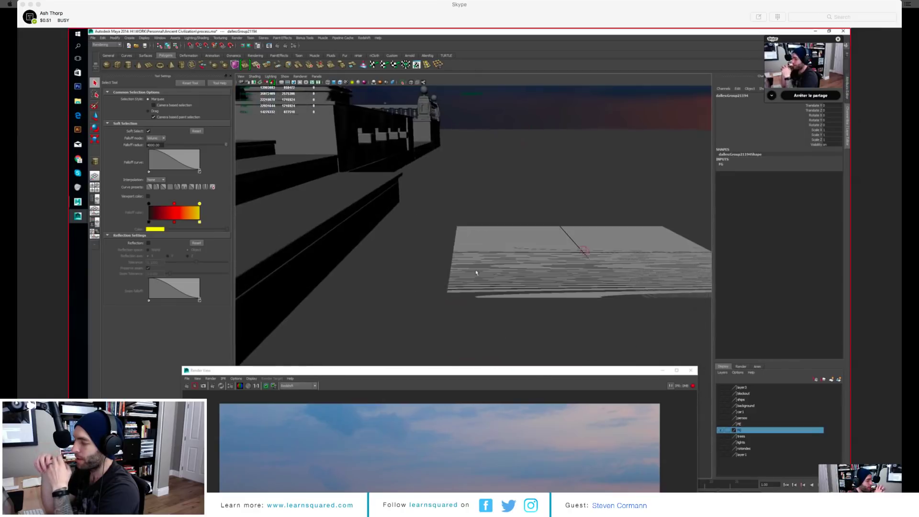
pyautogui.keyDown('alt'); pyautogui.moveTo(403, 157); pyautogui.dragTo(480, 211, button='middle'); pyautogui.keyUp('alt')
pyautogui.scroll(-5, 410, 232)
pyautogui.keyDown('alt'); pyautogui.moveTo(410, 232); pyautogui.dragTo(386, 143, button='middle'); pyautogui.keyUp('alt')
pyautogui.scroll(-3, 414, 213)
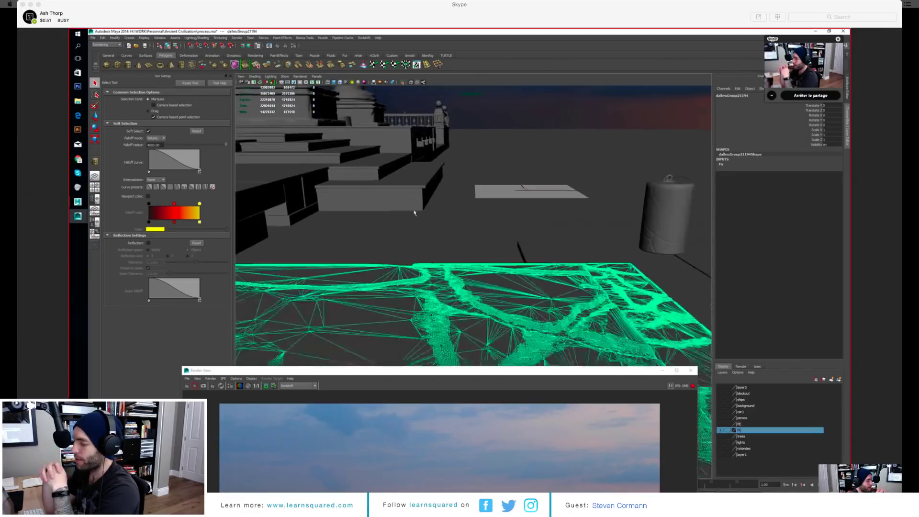
pyautogui.moveTo(414, 213)
pyautogui.keyDown('alt'); pyautogui.mouseDown(button='middle')
pyautogui.moveTo(404, 186)
pyautogui.moveTo(404, 208)
pyautogui.mouseUp(button='middle'); pyautogui.keyUp('alt')
pyautogui.scroll(-4, 416, 201)
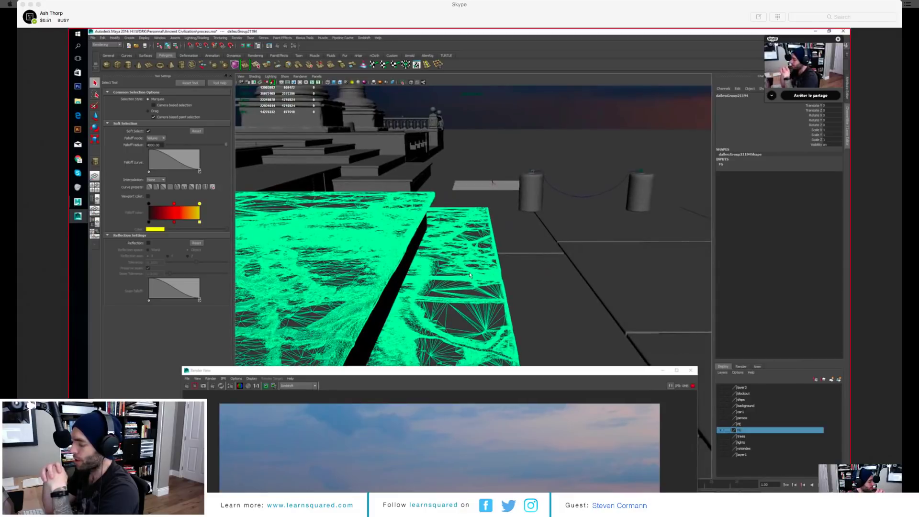
# Step: Select the plain paving slab next to the cracked stones to inspect its simple mesh
pyautogui.click(516, 238)
pyautogui.keyDown('alt'); pyautogui.moveTo(453, 190); pyautogui.dragTo(448, 208, button='middle'); pyautogui.keyUp('alt')
pyautogui.scroll(-3, 454, 221)
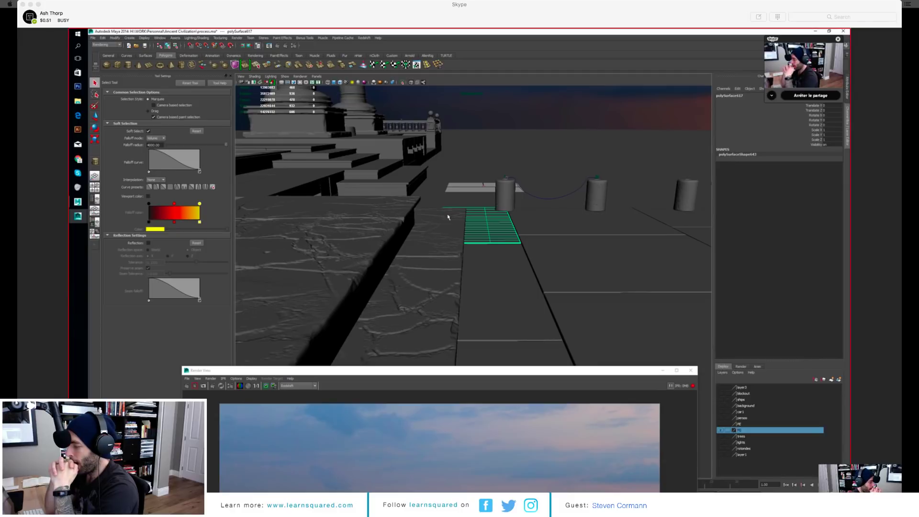
# Step: Select the terrace wall with protruding blocks to examine its mesh, and bring the Render View back over the viewport
pyautogui.keyDown('alt'); pyautogui.moveTo(445, 181); pyautogui.dragTo(480, 227); pyautogui.keyUp('alt')
pyautogui.keyDown('alt'); pyautogui.moveTo(480, 228); pyautogui.dragTo(513, 303, button='right'); pyautogui.keyUp('alt')
pyautogui.keyDown('alt'); pyautogui.moveTo(512, 303); pyautogui.dragTo(506, 285); pyautogui.keyUp('alt')
pyautogui.click(493, 232)
pyautogui.click(492, 231)
pyautogui.keyDown('alt'); pyautogui.moveTo(545, 228); pyautogui.dragTo(476, 239); pyautogui.keyUp('alt')
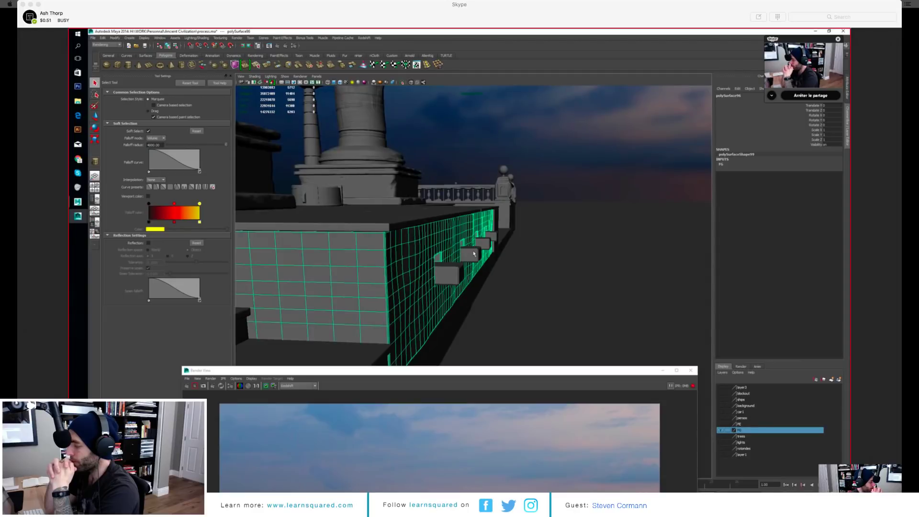
pyautogui.moveTo(511, 373); pyautogui.dragTo(492, 144)
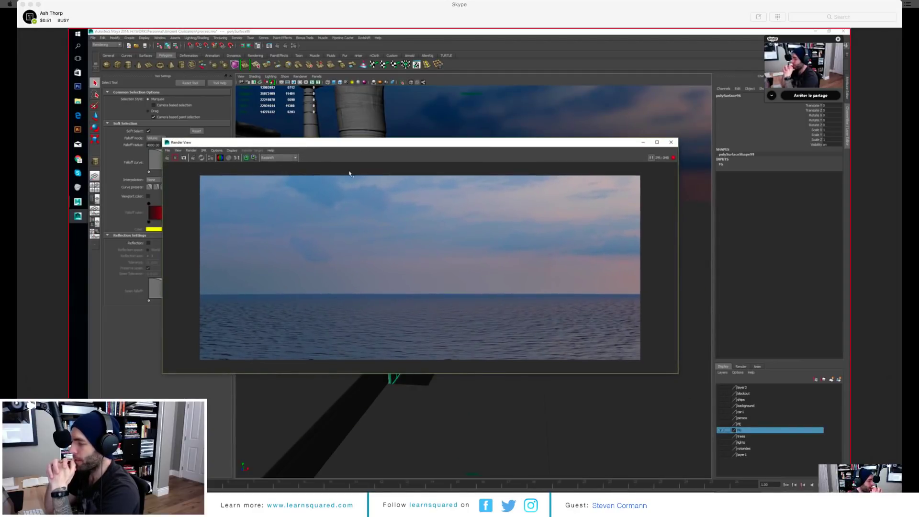
# Step: Start a Redshift IPR render of the foreground scene and arrange the Render View beside the modelled columns for comparison
pyautogui.click(204, 151)
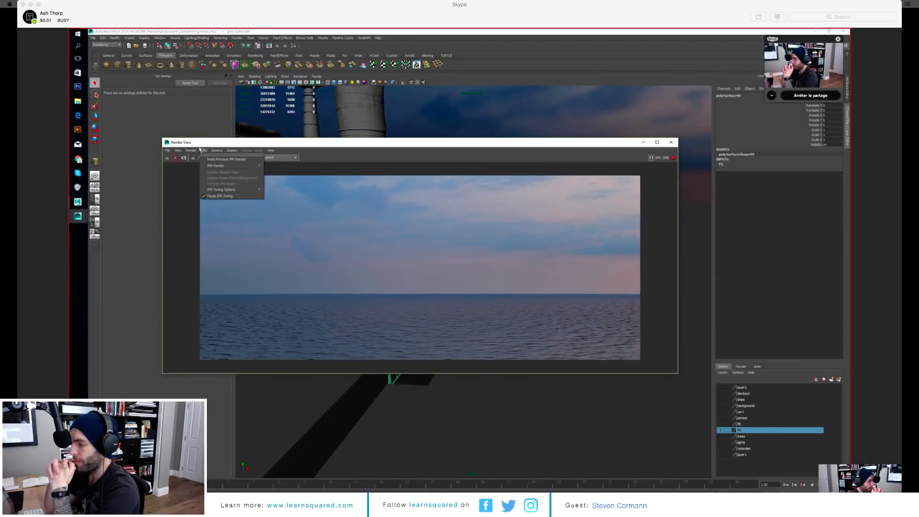
pyautogui.moveTo(229, 165)
pyautogui.click(281, 175)
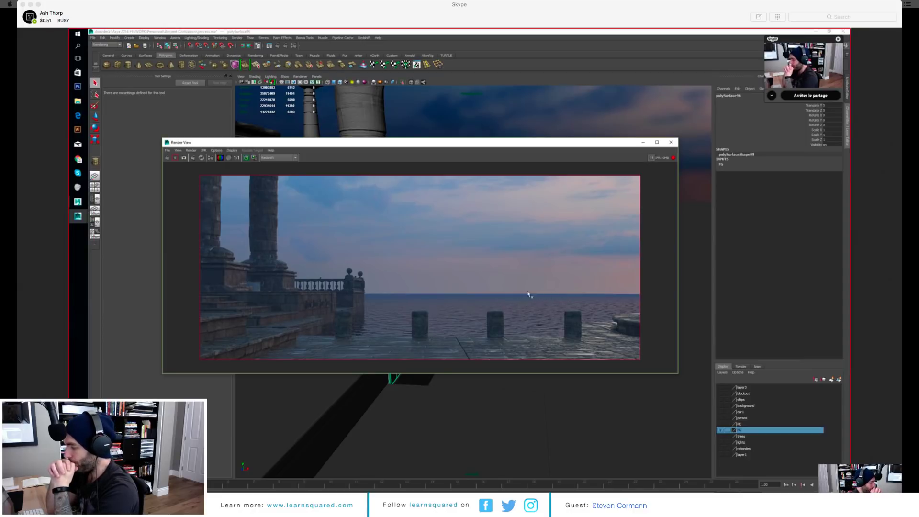
pyautogui.moveTo(417, 144); pyautogui.dragTo(551, 245)
pyautogui.click(474, 184)
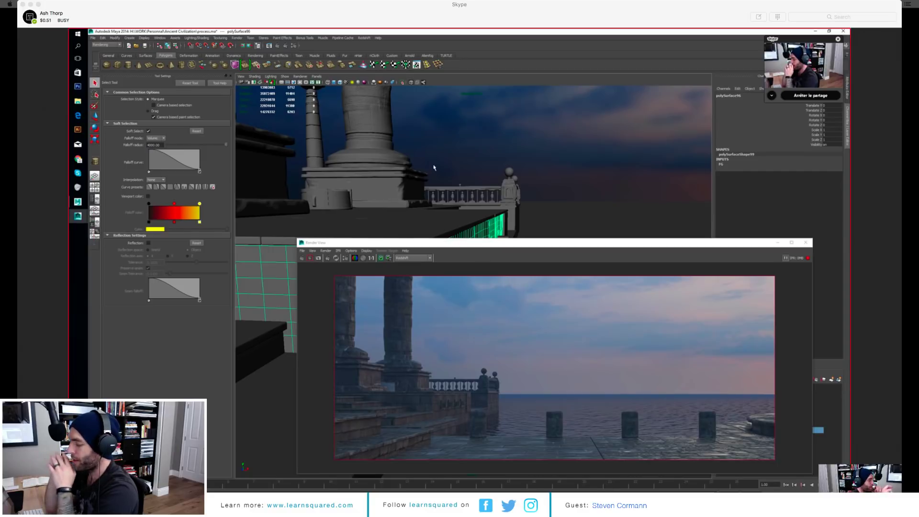
pyautogui.moveTo(614, 242); pyautogui.dragTo(564, 186)
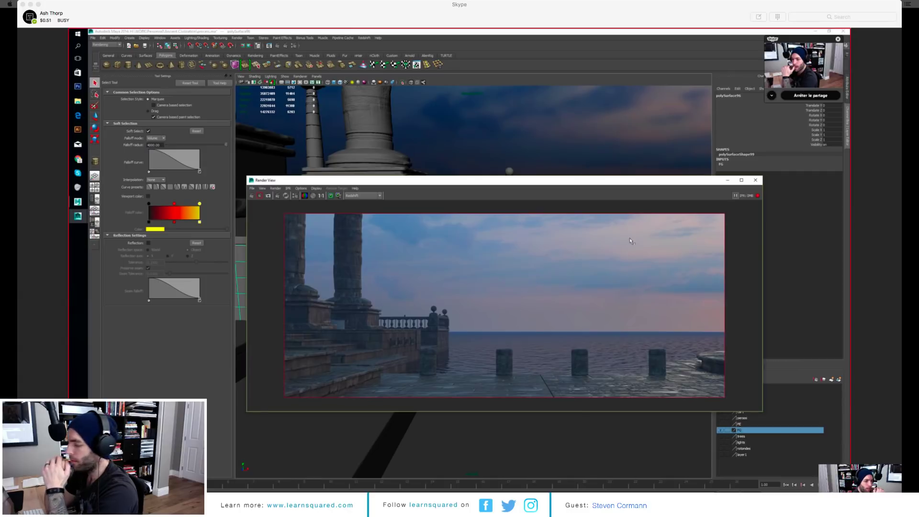
pyautogui.moveTo(591, 181); pyautogui.dragTo(603, 235)
# Step: Select the slab under the foreground column and inspect the column bases, shafts and pedestal up close
pyautogui.keyDown('alt'); pyautogui.moveTo(516, 164); pyautogui.dragTo(651, 281, button='middle'); pyautogui.keyUp('alt')
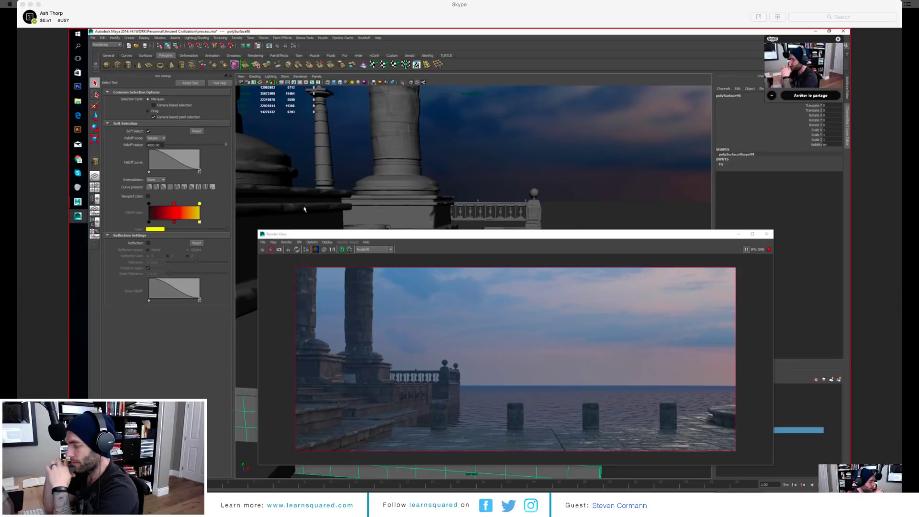
pyautogui.click(305, 209)
pyautogui.keyDown('alt'); pyautogui.moveTo(311, 158); pyautogui.dragTo(518, 166, button='middle'); pyautogui.keyUp('alt')
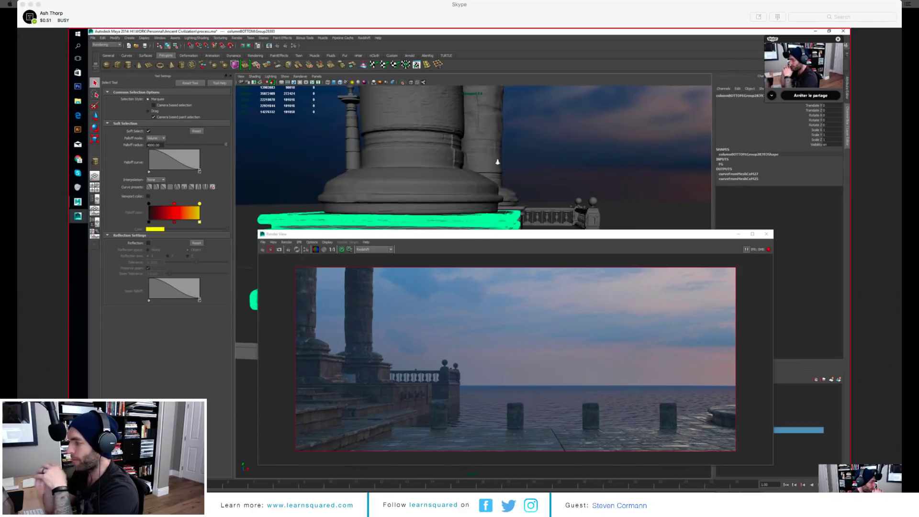
pyautogui.keyDown('alt'); pyautogui.moveTo(518, 165); pyautogui.dragTo(499, 162, button='right'); pyautogui.keyUp('alt')
pyautogui.moveTo(514, 235); pyautogui.dragTo(529, 269)
pyautogui.keyDown('alt'); pyautogui.moveTo(538, 209); pyautogui.dragTo(529, 174, button='right'); pyautogui.keyUp('alt')
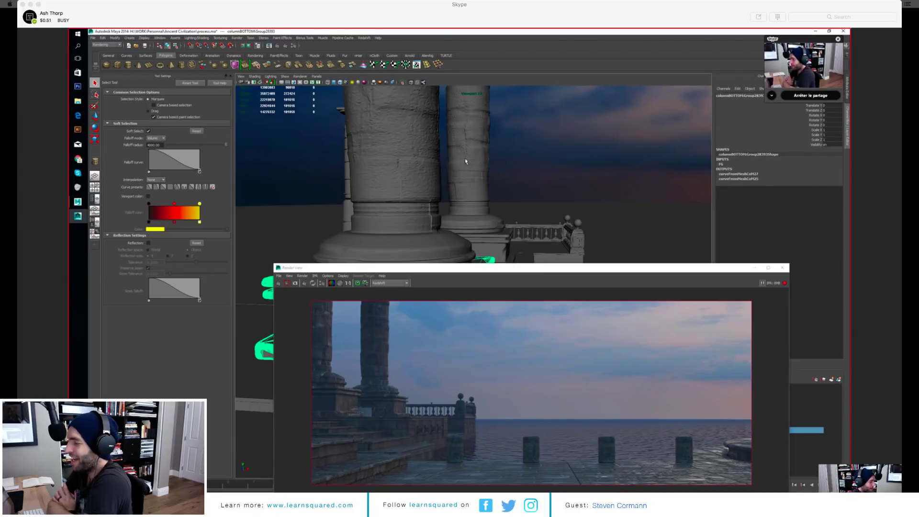
pyautogui.keyDown('alt'); pyautogui.moveTo(566, 220); pyautogui.dragTo(491, 184, button='middle'); pyautogui.keyUp('alt')
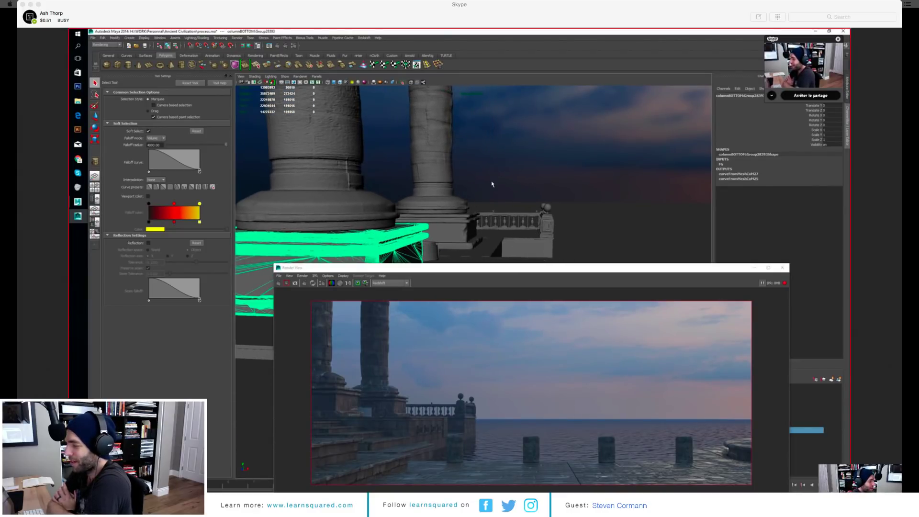
pyautogui.click(505, 248)
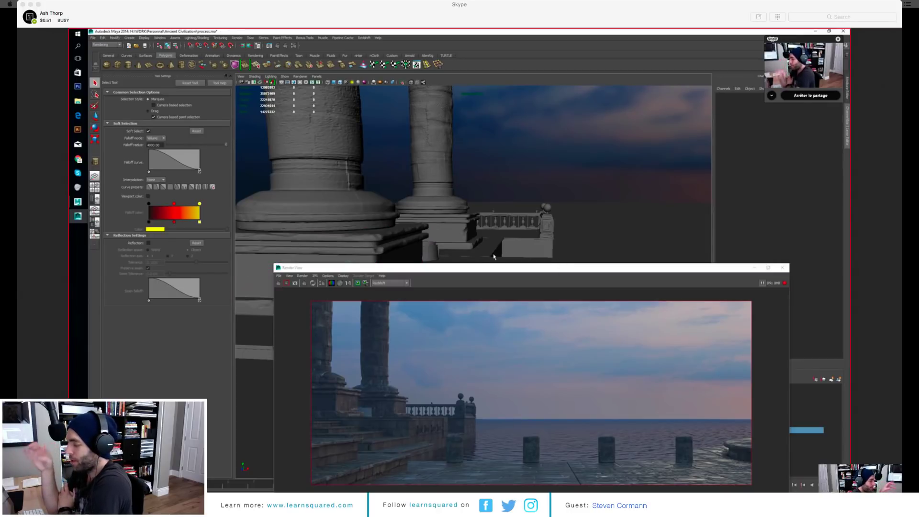
pyautogui.keyDown('alt'); pyautogui.moveTo(446, 237); pyautogui.dragTo(475, 222, button='middle'); pyautogui.keyUp('alt')
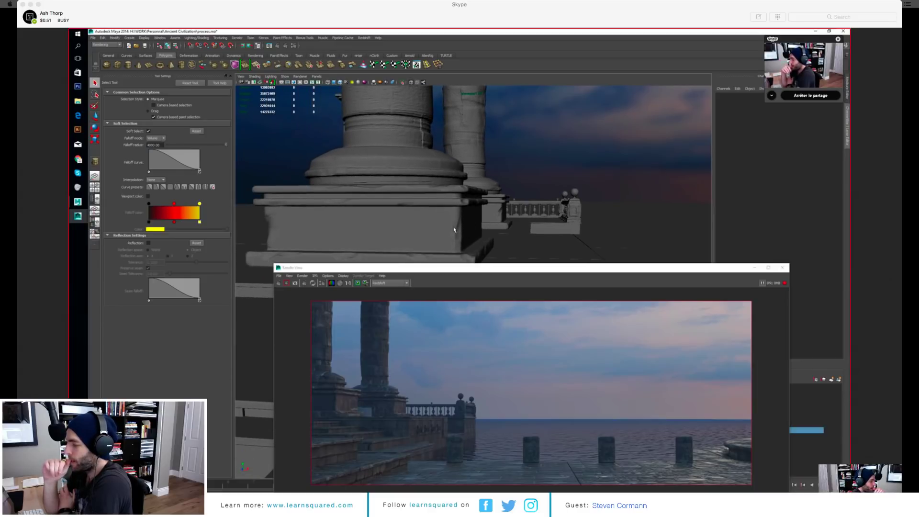
# Step: Reposition the Render View and make the background layer visible in the scene
pyautogui.moveTo(487, 268); pyautogui.dragTo(490, 210)
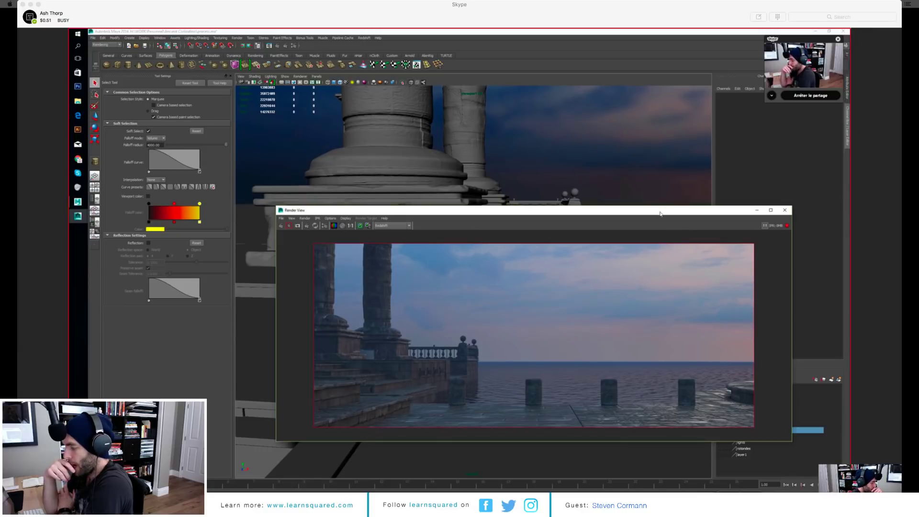
pyautogui.moveTo(659, 214); pyautogui.dragTo(502, 131)
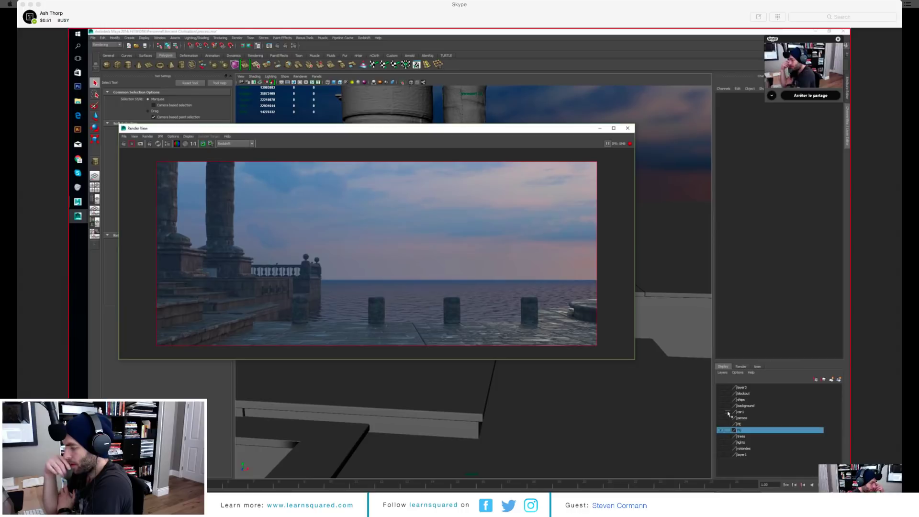
pyautogui.click(721, 407)
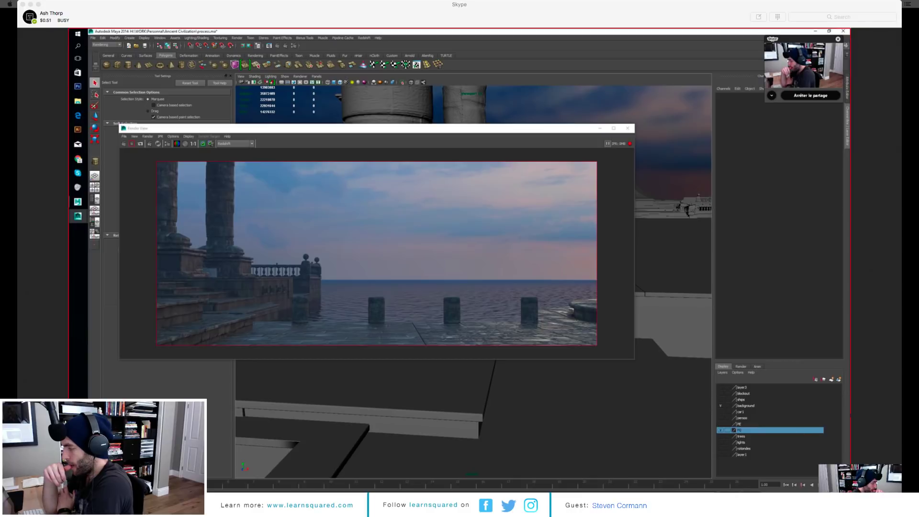
# Step: Switch to Chrome to view the finished Paradise artwork on ArtStation, and return to the Maya scene
pyautogui.click(78, 159)
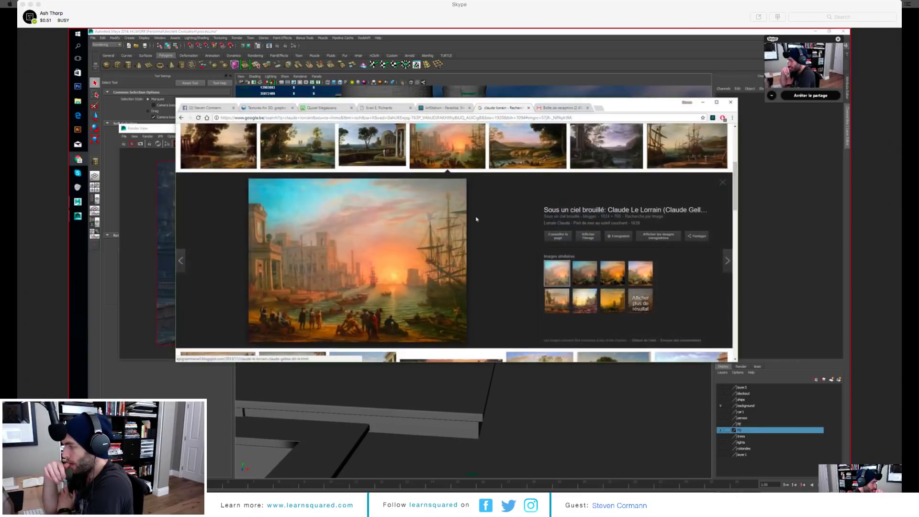
pyautogui.click(458, 109)
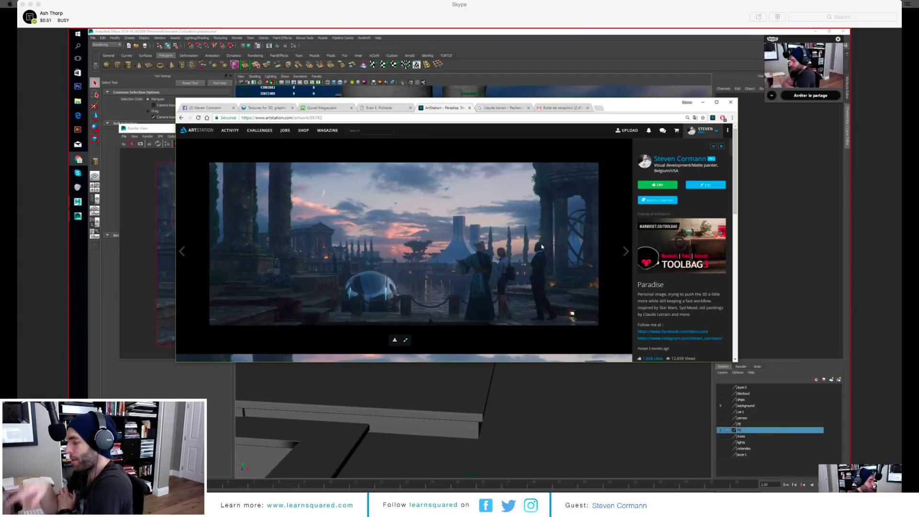
pyautogui.click(430, 416)
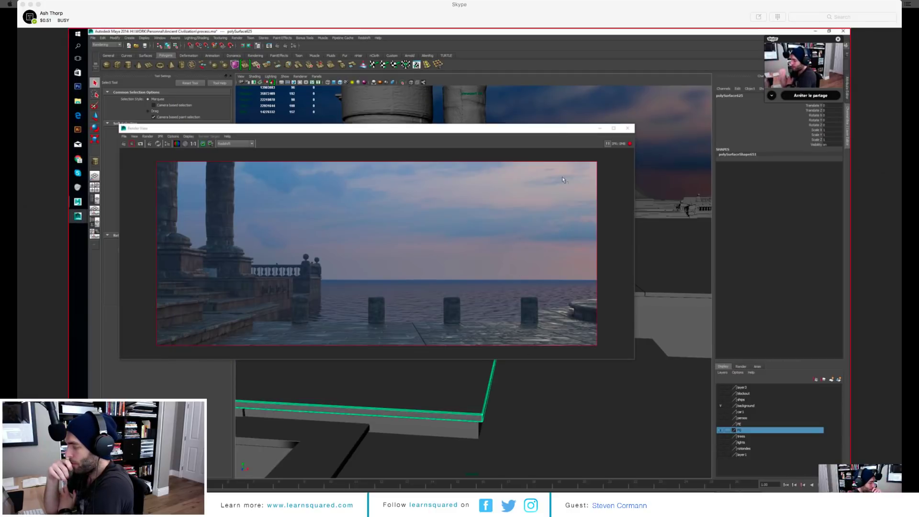
# Step: Examine the paved foreground with the background towers in the viewport, and bring the Render View back for comparison
pyautogui.moveTo(553, 128); pyautogui.dragTo(531, 68)
pyautogui.keyDown('alt'); pyautogui.moveTo(566, 392); pyautogui.dragTo(439, 371, button='right'); pyautogui.keyUp('alt')
pyautogui.keyDown('alt'); pyautogui.moveTo(597, 420); pyautogui.dragTo(488, 349, button='middle'); pyautogui.keyUp('alt')
pyautogui.keyDown('alt'); pyautogui.moveTo(489, 349); pyautogui.dragTo(427, 384, button='right'); pyautogui.keyUp('alt')
pyautogui.keyDown('alt'); pyautogui.moveTo(427, 383); pyautogui.dragTo(464, 375); pyautogui.keyUp('alt')
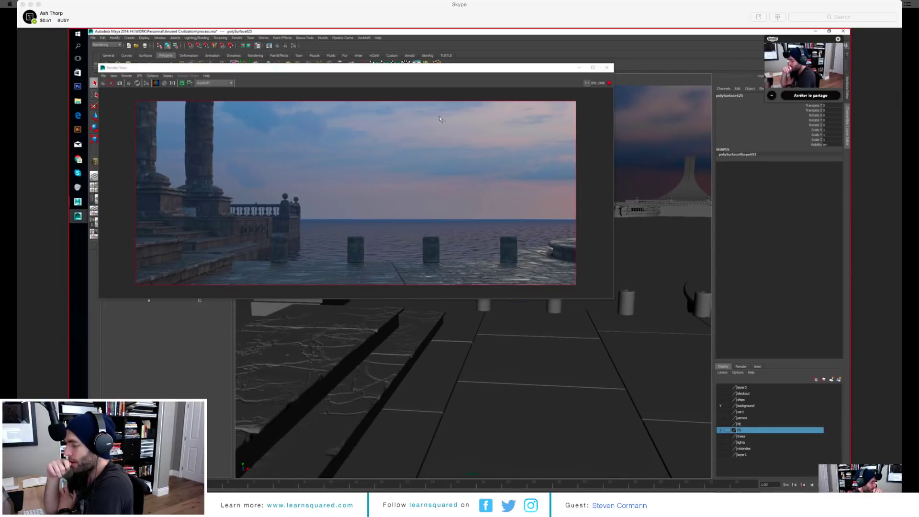
pyautogui.moveTo(428, 67); pyautogui.dragTo(492, 134)
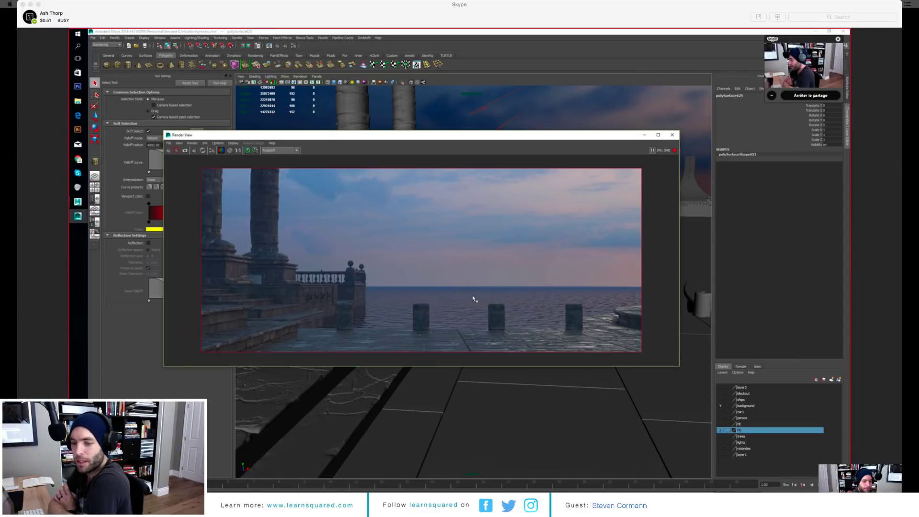
pyautogui.scroll(-1, 472, 298)
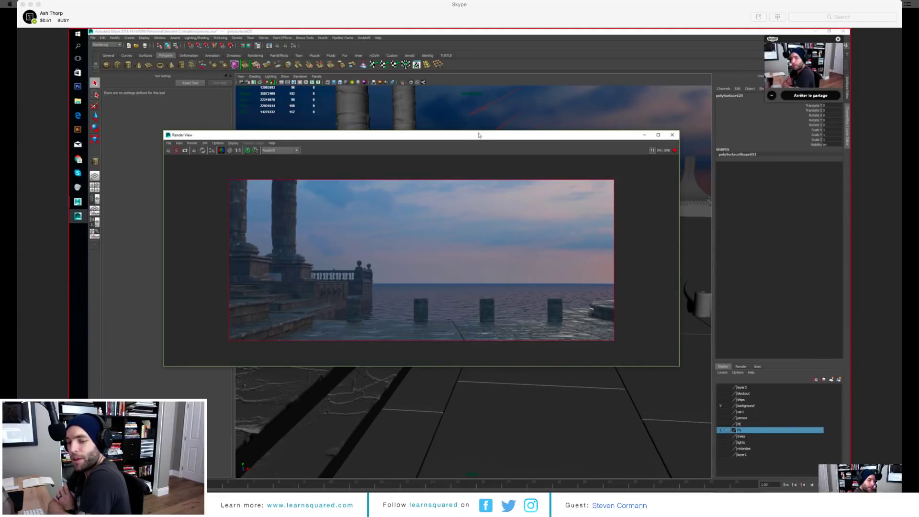
pyautogui.moveTo(483, 138); pyautogui.dragTo(492, 138)
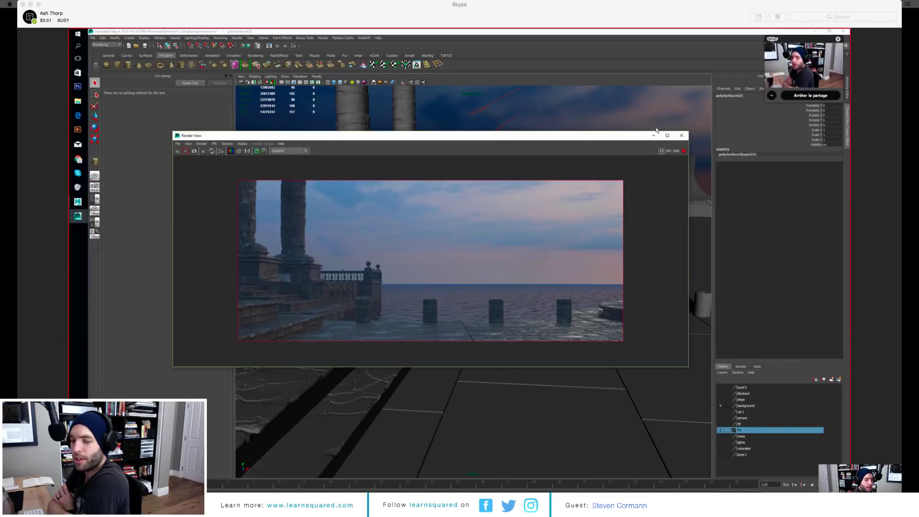
# Step: Select the water plane and isolate it in the viewport to show its full extent
pyautogui.moveTo(591, 137); pyautogui.dragTo(522, 296)
pyautogui.click(571, 237)
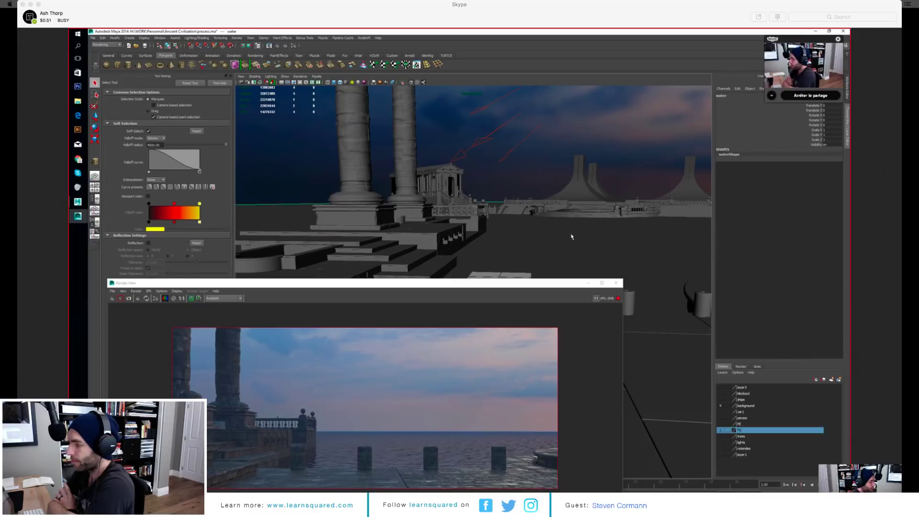
pyautogui.click(402, 82)
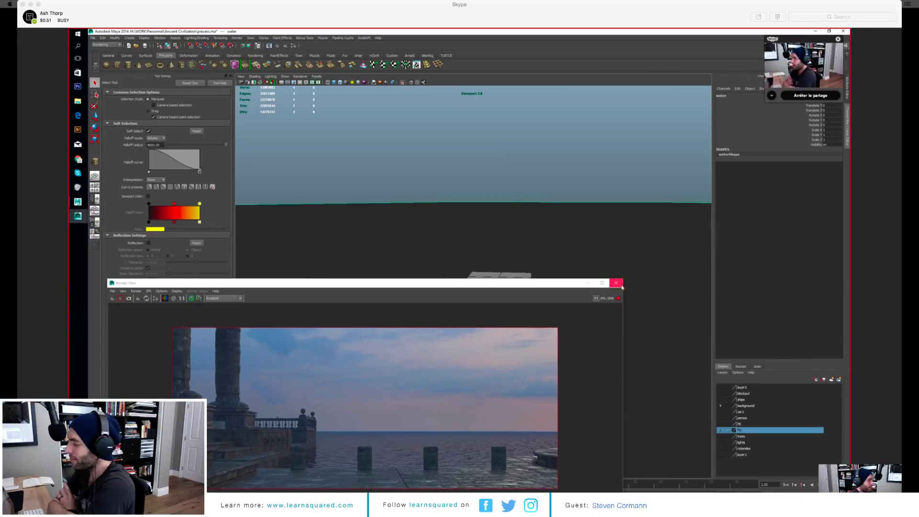
pyautogui.keyDown('alt'); pyautogui.moveTo(525, 209); pyautogui.dragTo(359, 158, button='right'); pyautogui.keyUp('alt')
pyautogui.keyDown('alt'); pyautogui.moveTo(540, 173); pyautogui.dragTo(617, 242); pyautogui.keyUp('alt')
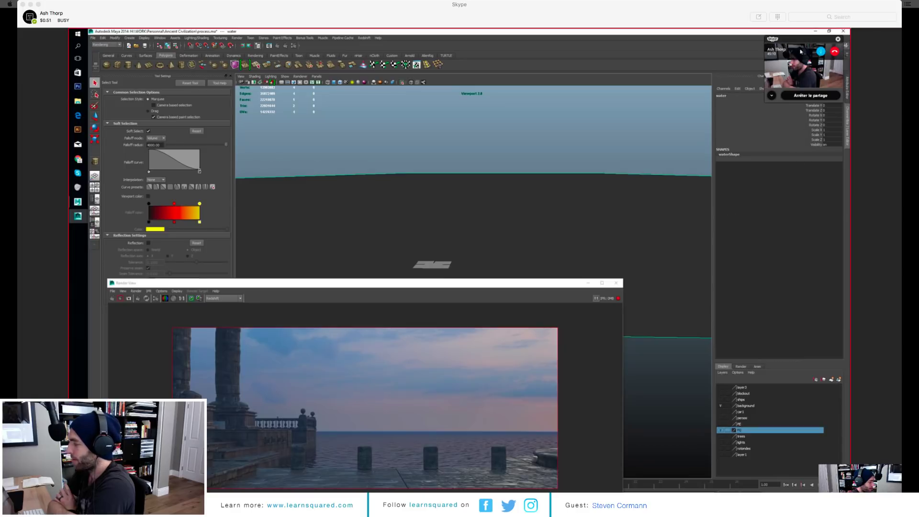
# Step: Inspect the Water material's index of refraction and open the normal map connected to its bump input
pyautogui.moveTo(799, 40); pyautogui.dragTo(762, 130)
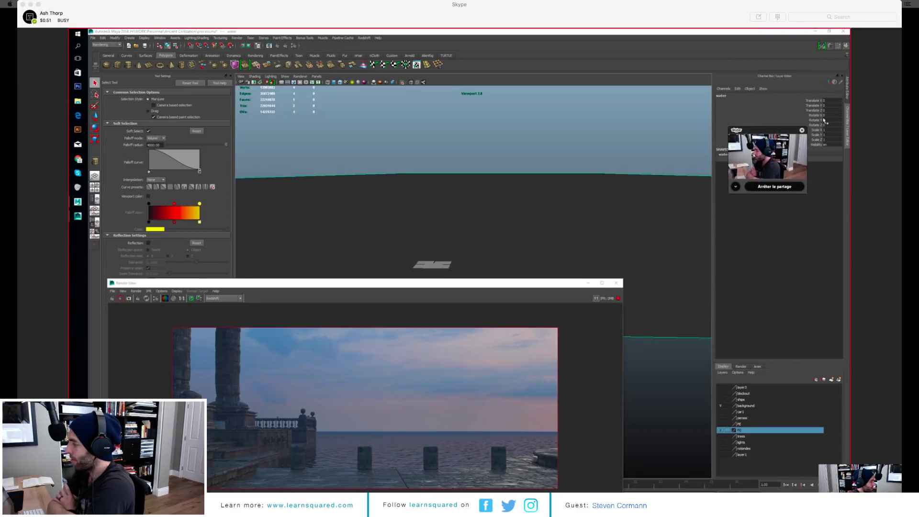
pyautogui.click(847, 90)
pyautogui.click(768, 95)
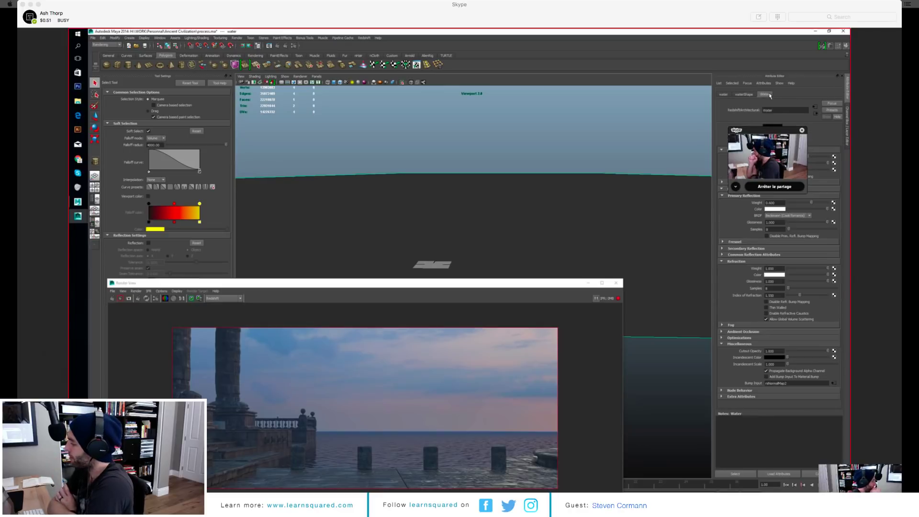
pyautogui.moveTo(775, 132); pyautogui.dragTo(639, 95)
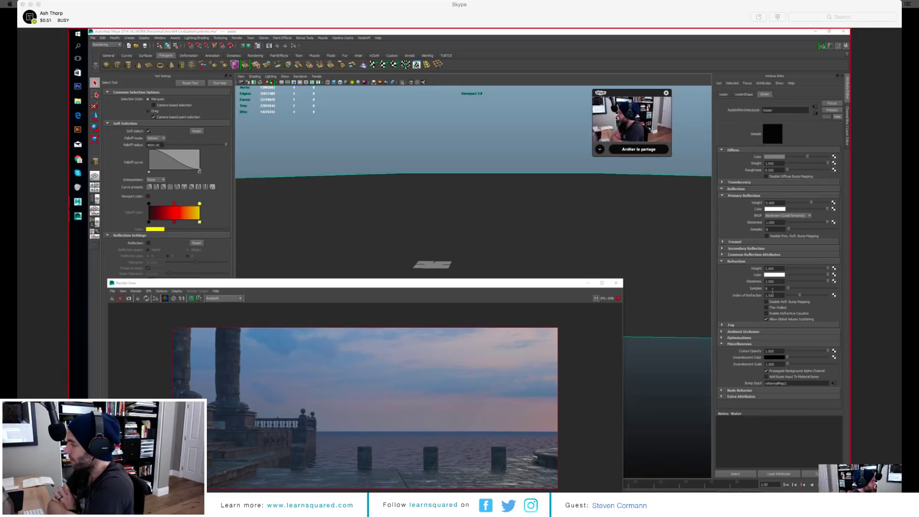
pyautogui.doubleClick(774, 295)
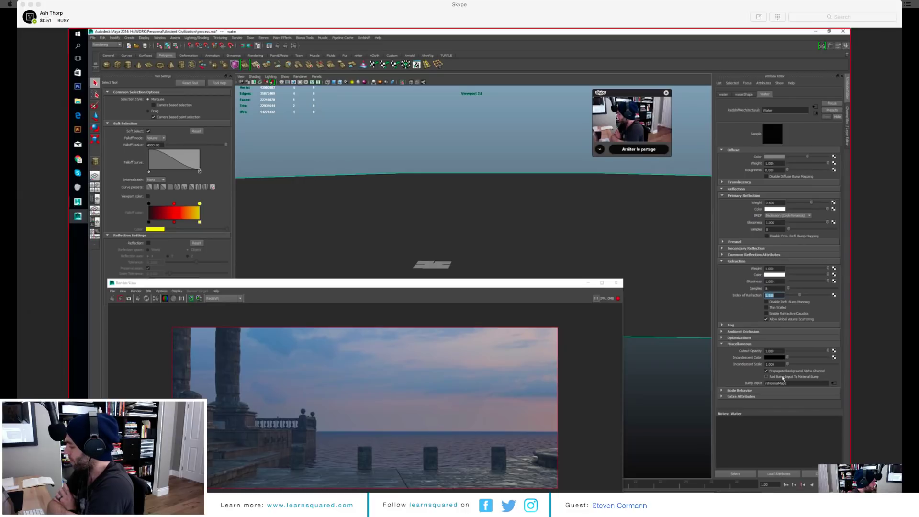
pyautogui.click(834, 384)
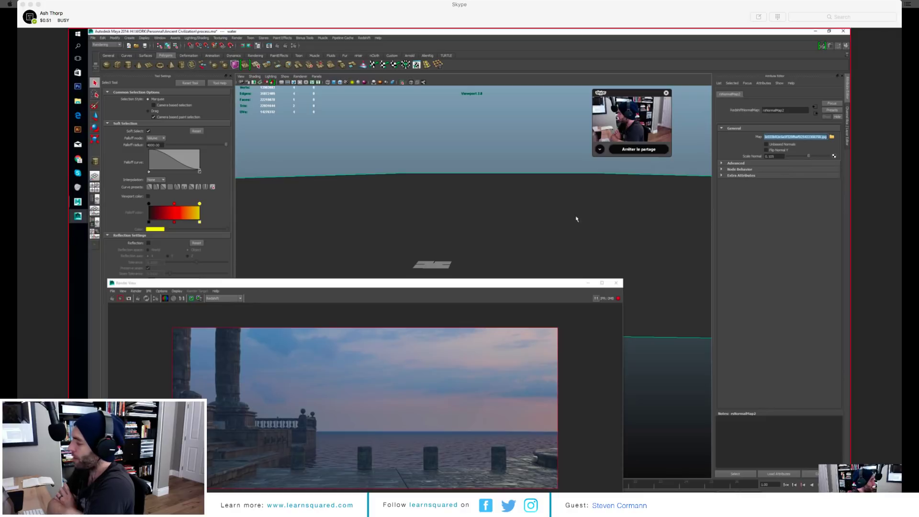
# Step: Set the Scale Normal of the water's normal map to 0 with the render in view
pyautogui.moveTo(575, 285); pyautogui.dragTo(603, 144)
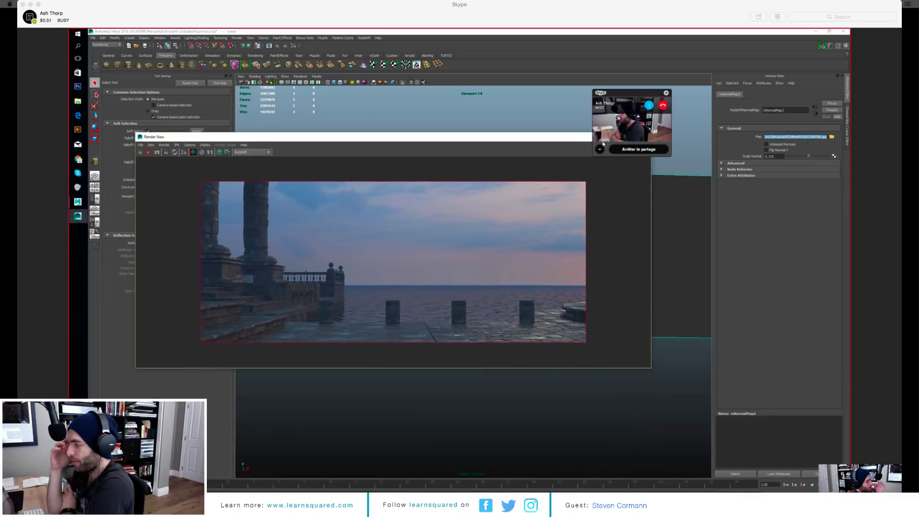
pyautogui.doubleClick(771, 156)
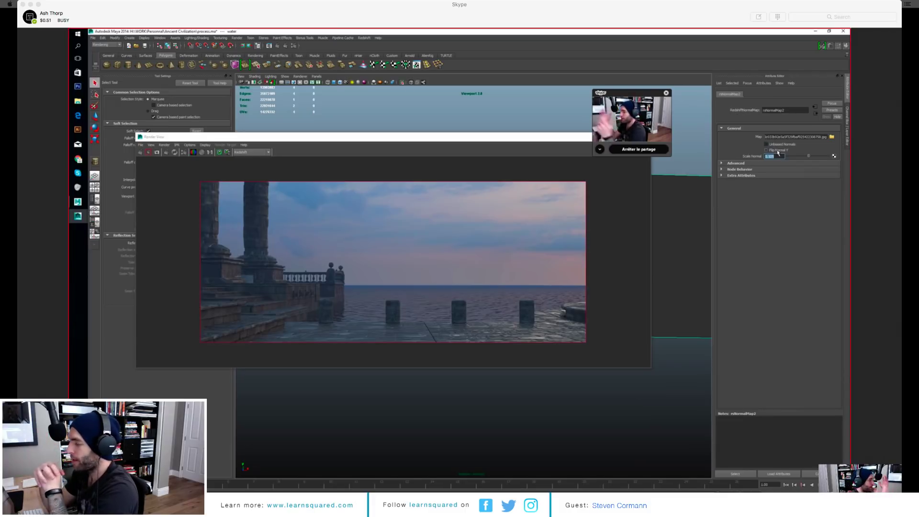
pyautogui.write('0')
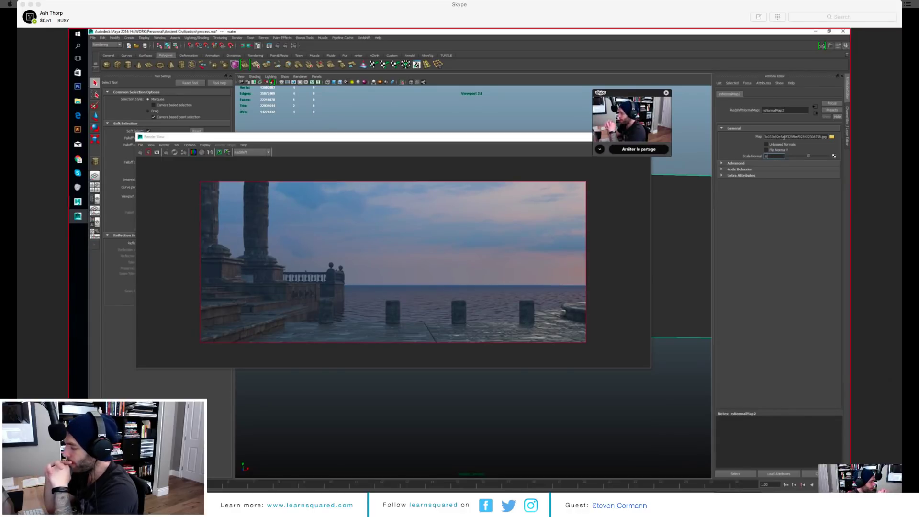
pyautogui.click(783, 137)
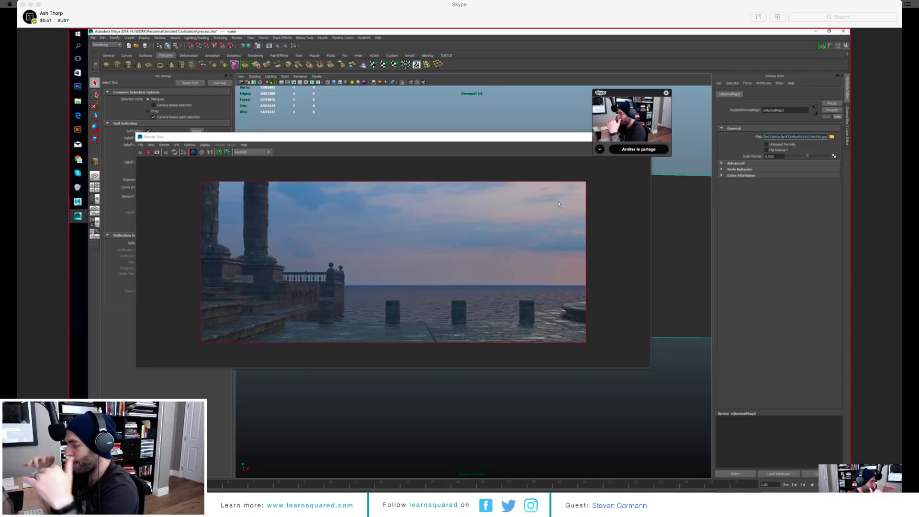
# Step: Compare the isolated water plane with its rendered surface, moving the Render View clear of the geometry
pyautogui.moveTo(493, 134); pyautogui.dragTo(546, 325)
pyautogui.keyDown('alt'); pyautogui.moveTo(498, 221); pyautogui.dragTo(507, 254); pyautogui.keyUp('alt')
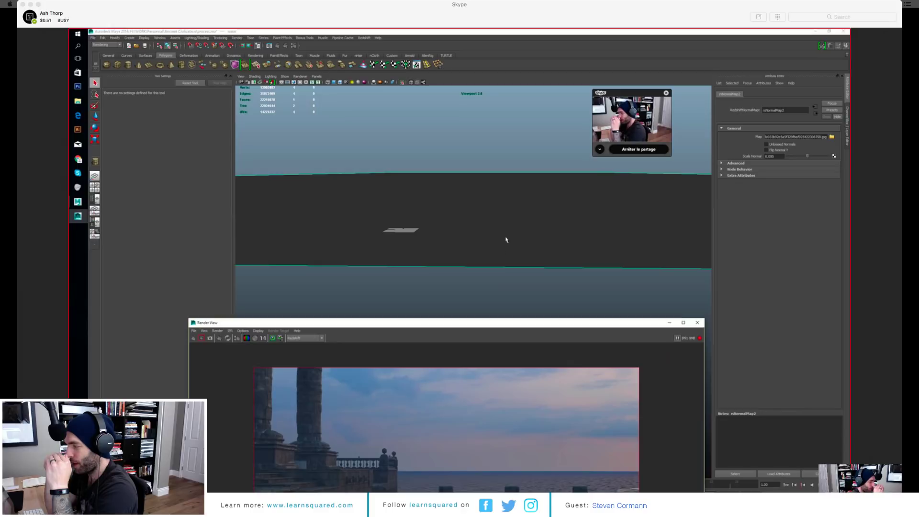
pyautogui.moveTo(515, 329); pyautogui.dragTo(504, 166)
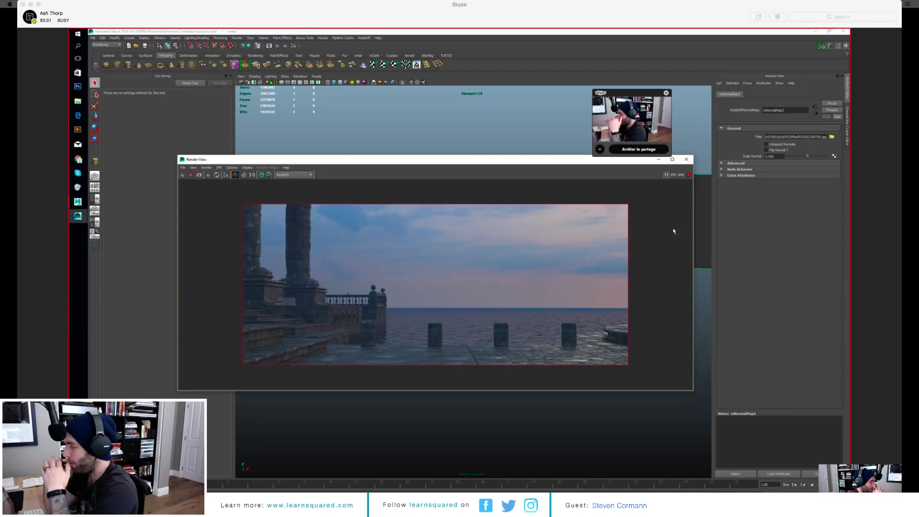
pyautogui.moveTo(578, 165); pyautogui.dragTo(551, 230)
pyautogui.click(526, 207)
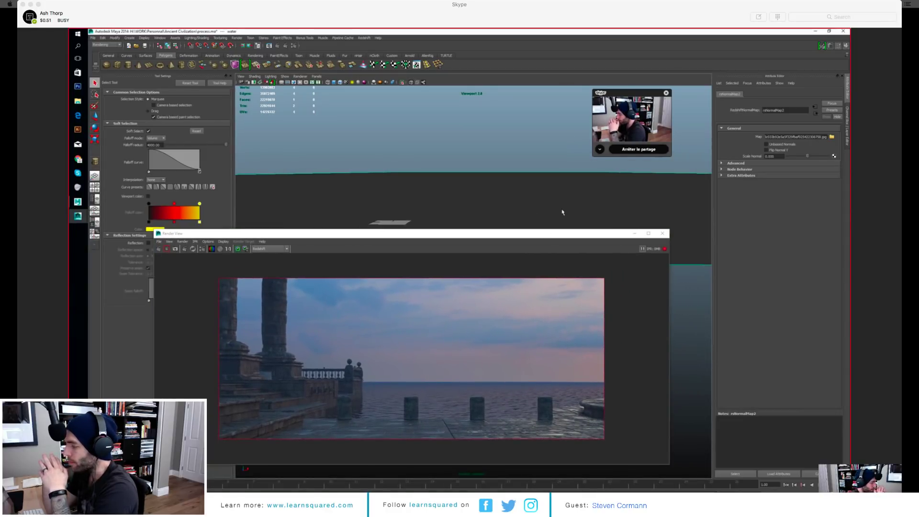
# Step: Limit the render region to the water and restart the IPR render from the current camera
pyautogui.click(778, 156)
pyautogui.click(340, 369)
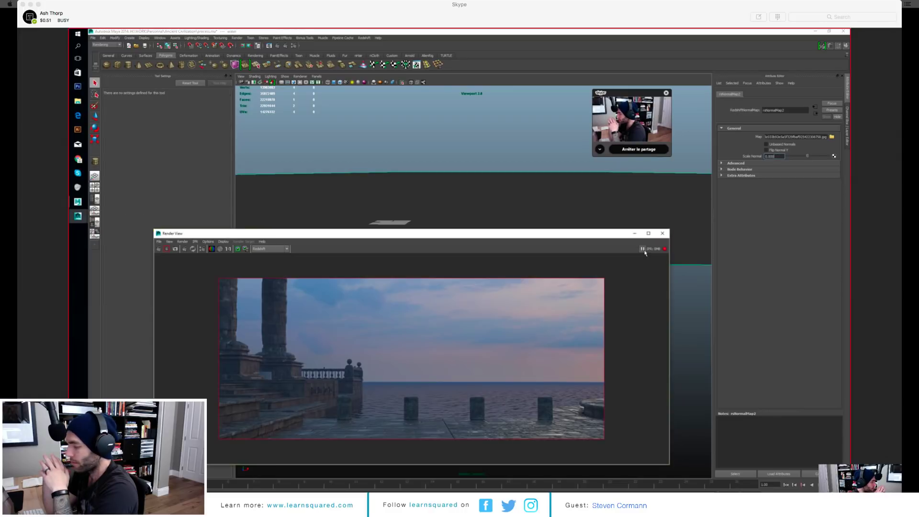
pyautogui.moveTo(253, 351); pyautogui.dragTo(579, 424)
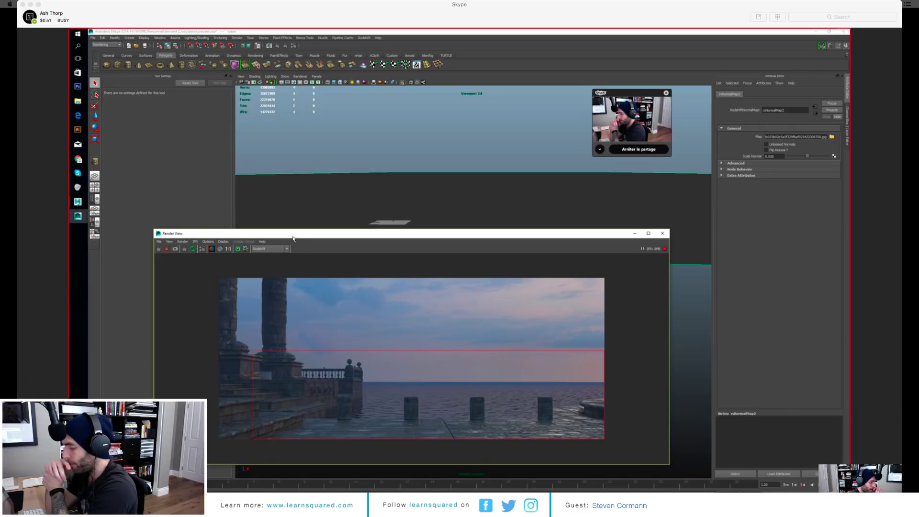
pyautogui.moveTo(282, 237); pyautogui.dragTo(293, 175)
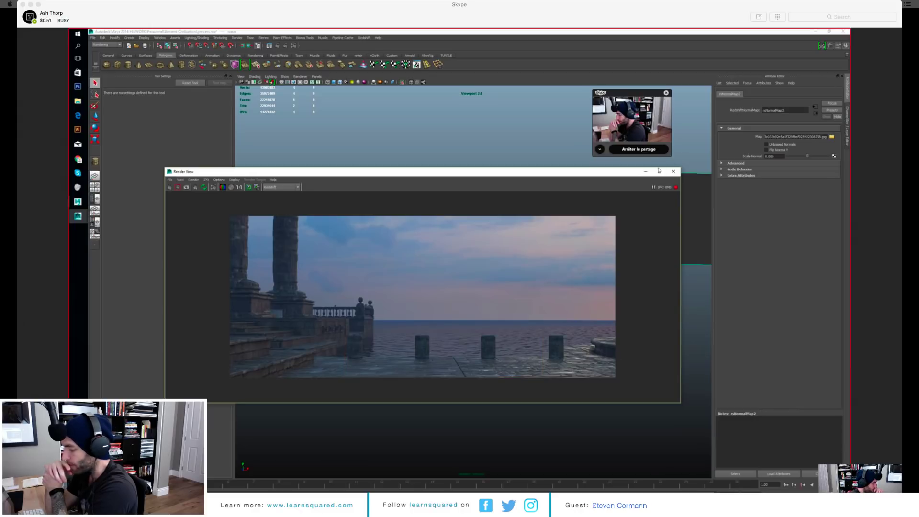
pyautogui.click(205, 180)
pyautogui.moveTo(220, 195)
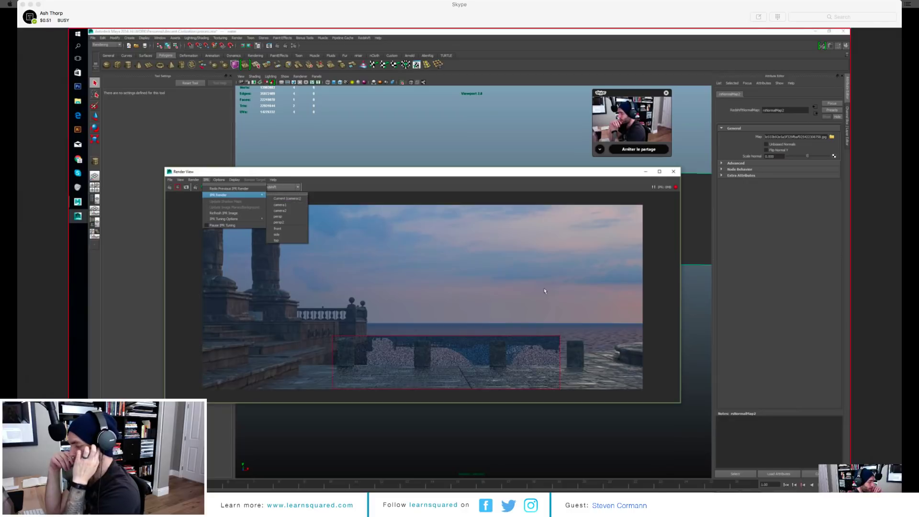
pyautogui.click(287, 198)
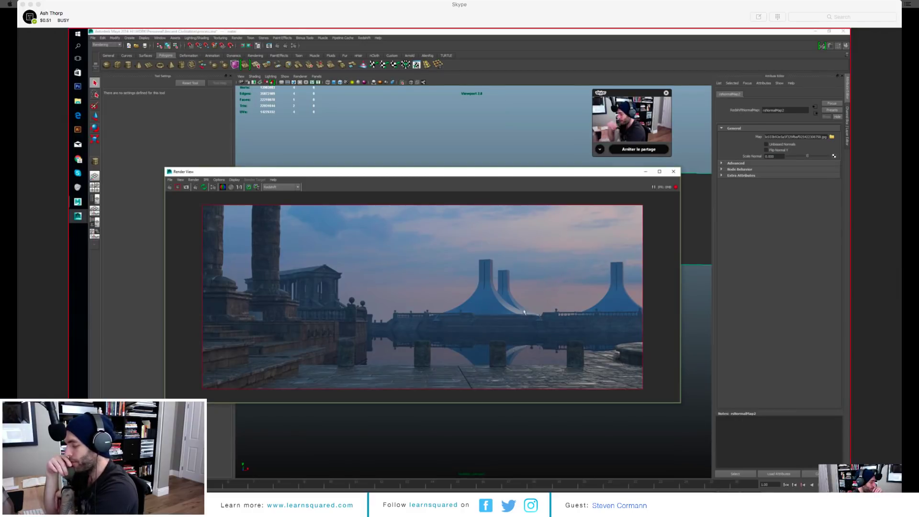
# Step: Switch to Photoshop and open the MedievalCobblestone roughness, normal, height and albedo maps from the megascans folder
pyautogui.click(78, 87)
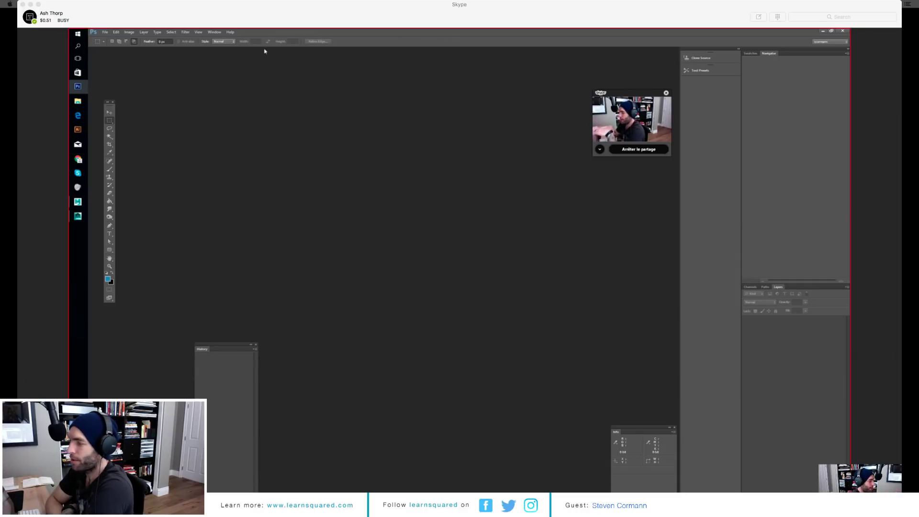
pyautogui.click(105, 32)
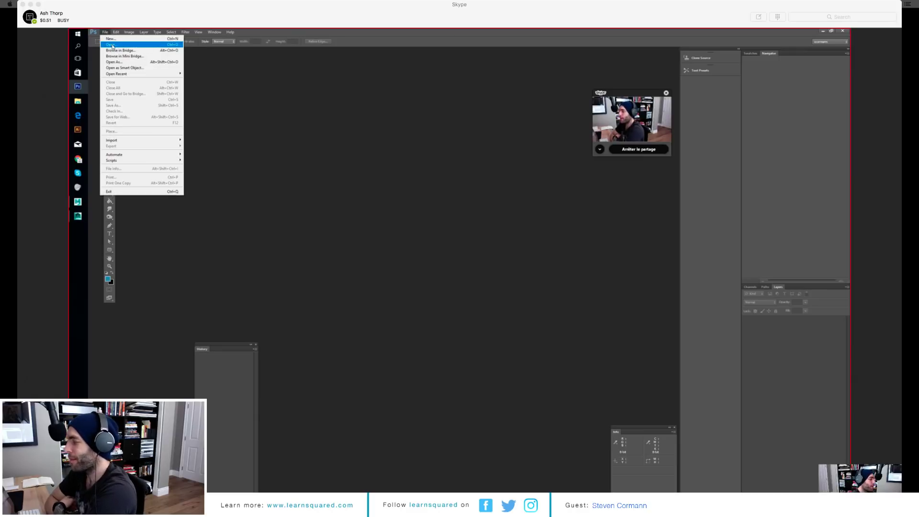
pyautogui.click(112, 45)
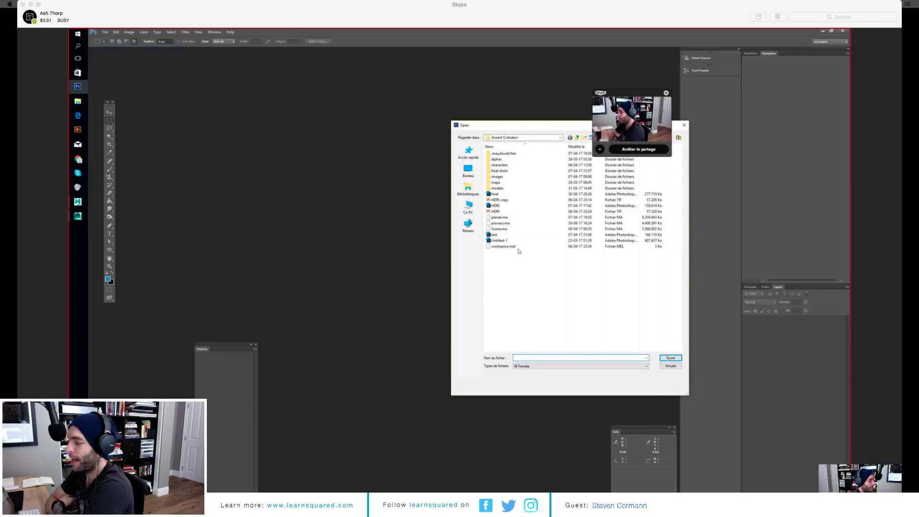
pyautogui.click(468, 208)
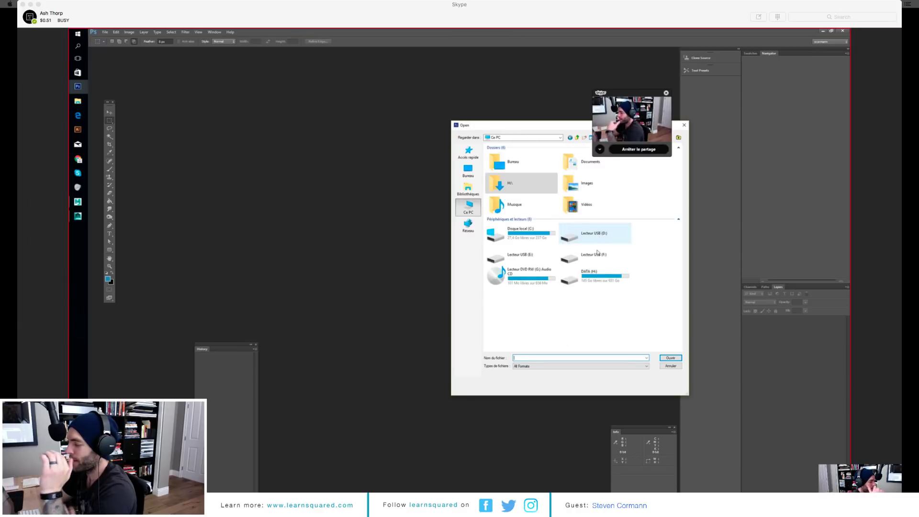
pyautogui.doubleClick(596, 276)
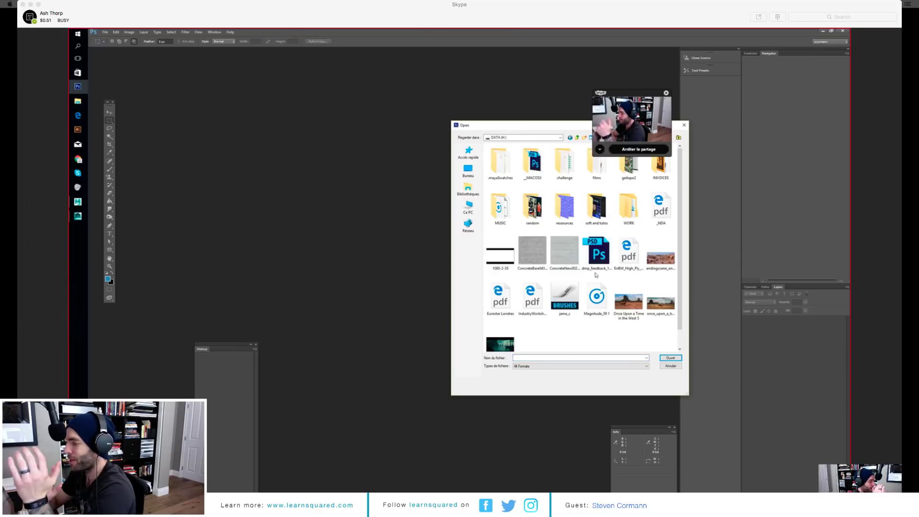
pyautogui.doubleClick(565, 205)
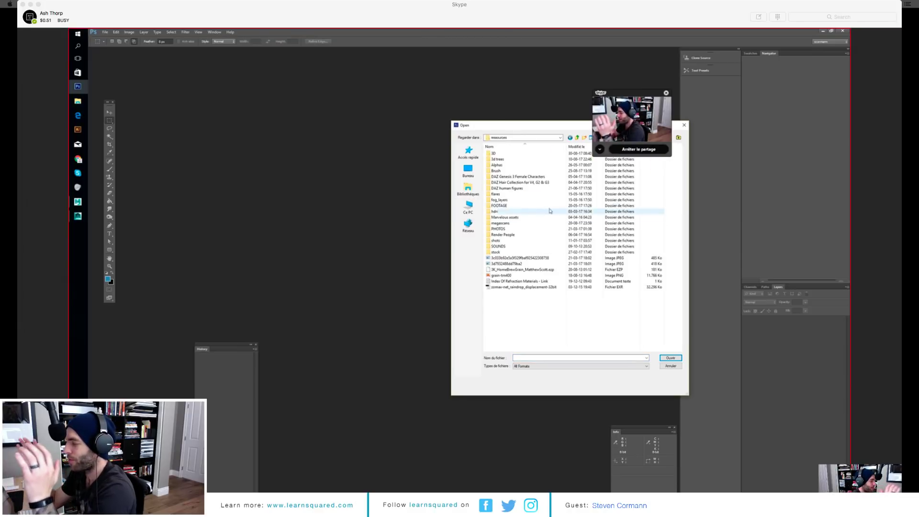
pyautogui.doubleClick(510, 224)
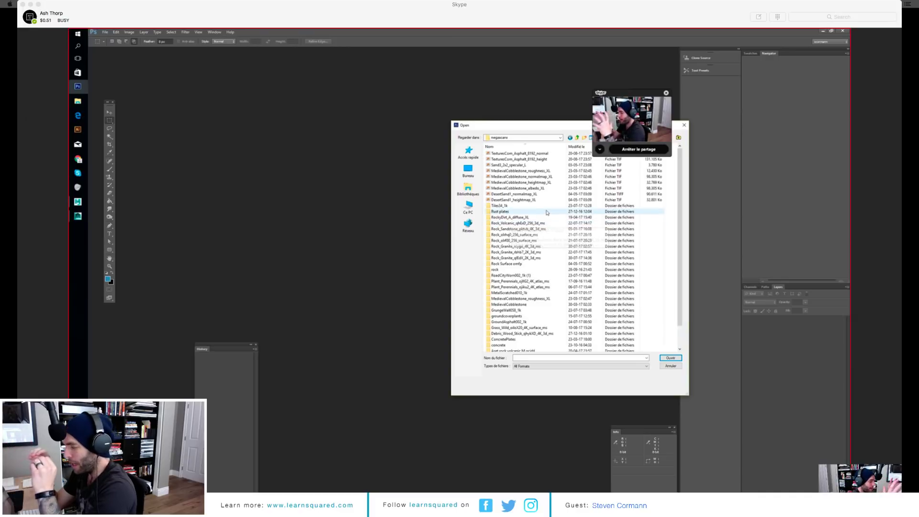
pyautogui.click(540, 171)
pyautogui.keyDown('shift'); pyautogui.click(543, 188); pyautogui.keyUp('shift')
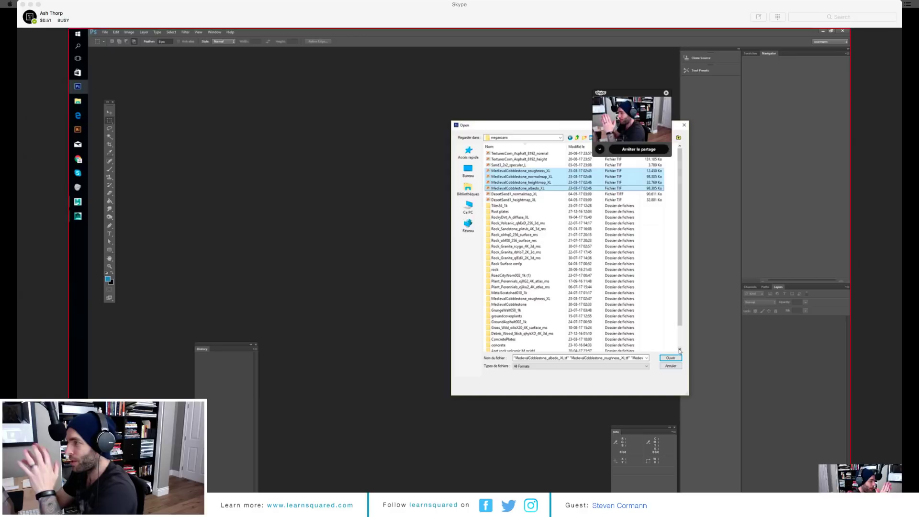
pyautogui.click(670, 358)
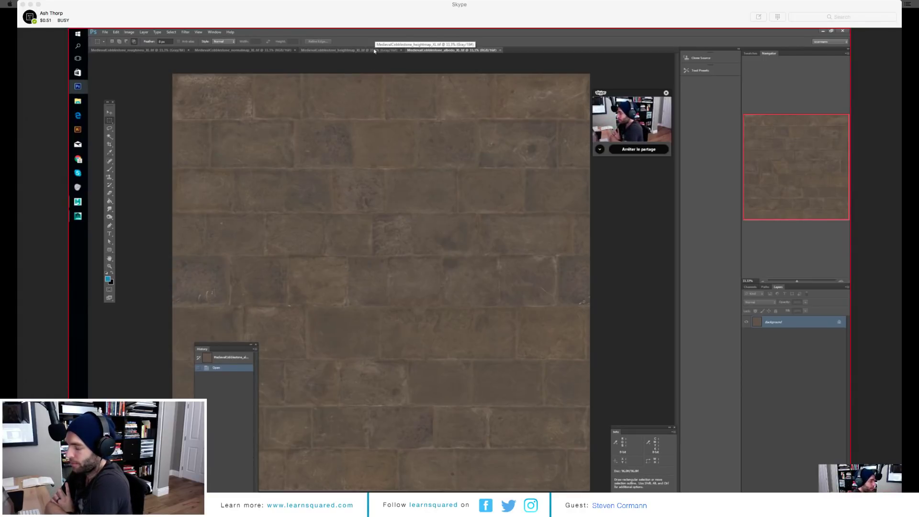
# Step: Examine the cobblestone height, normal and roughness maps one after another
pyautogui.click(374, 51)
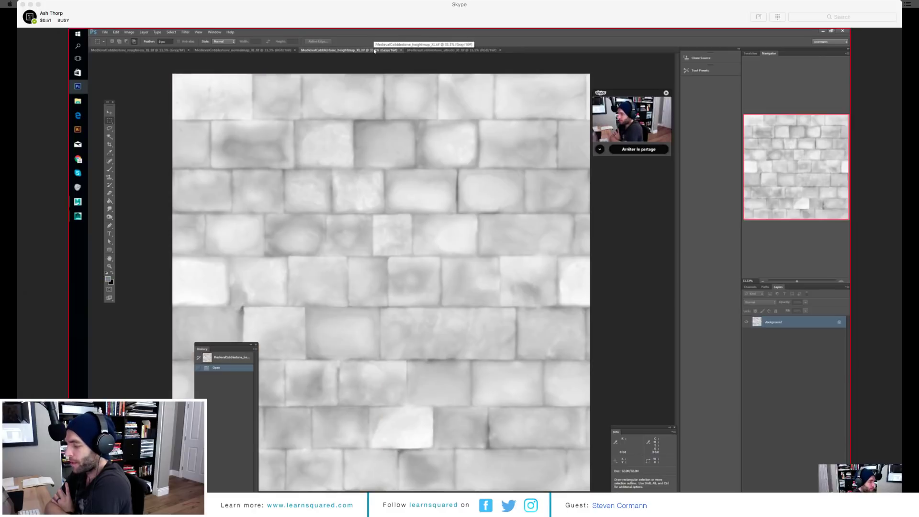
pyautogui.click(285, 50)
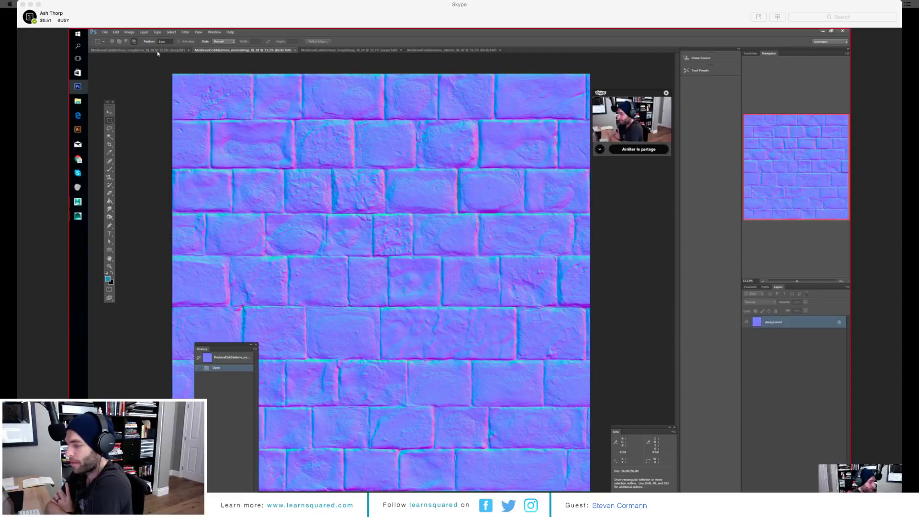
pyautogui.click(157, 52)
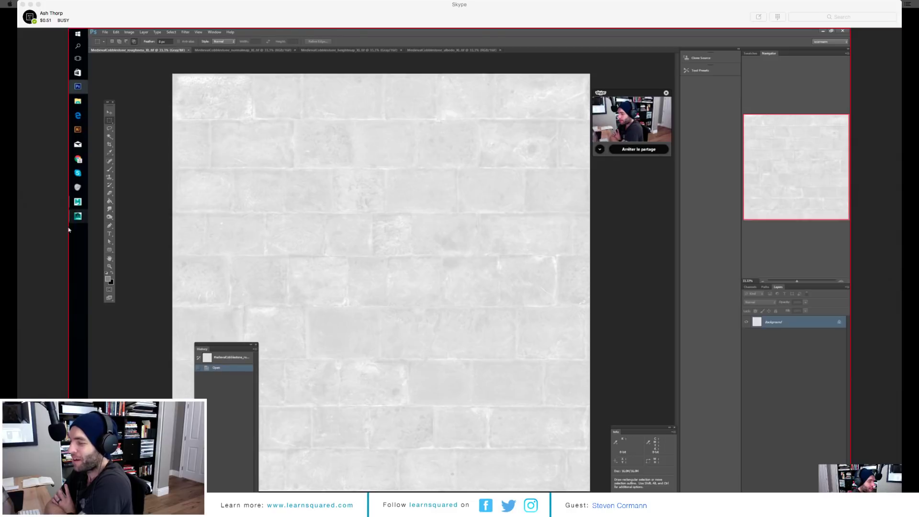
# Step: Switch back to Maya and set the water normal map's Scale Normal to 0.2
pyautogui.moveTo(81, 219)
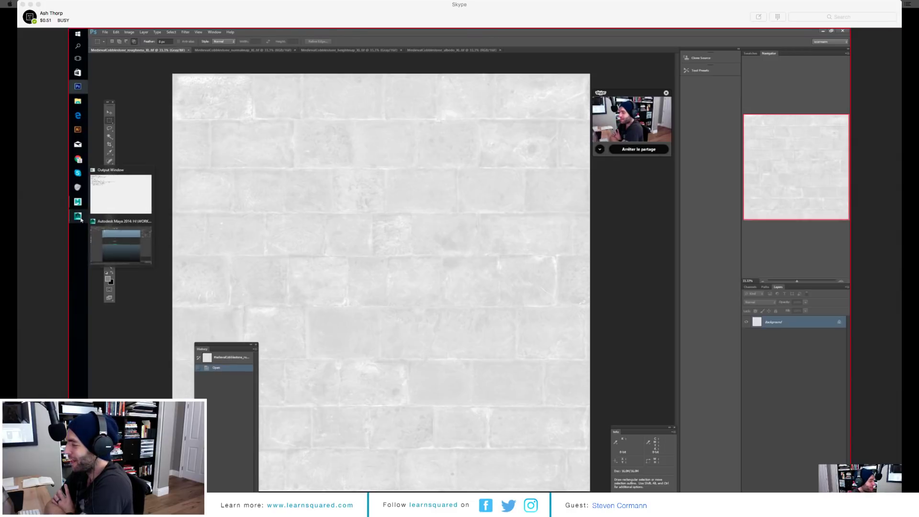
pyautogui.click(121, 244)
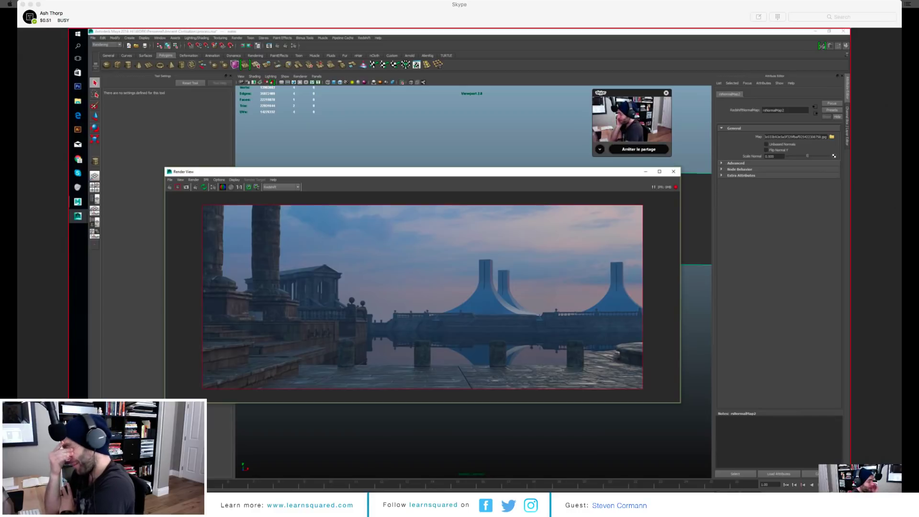
pyautogui.doubleClick(778, 156)
pyautogui.click(790, 137)
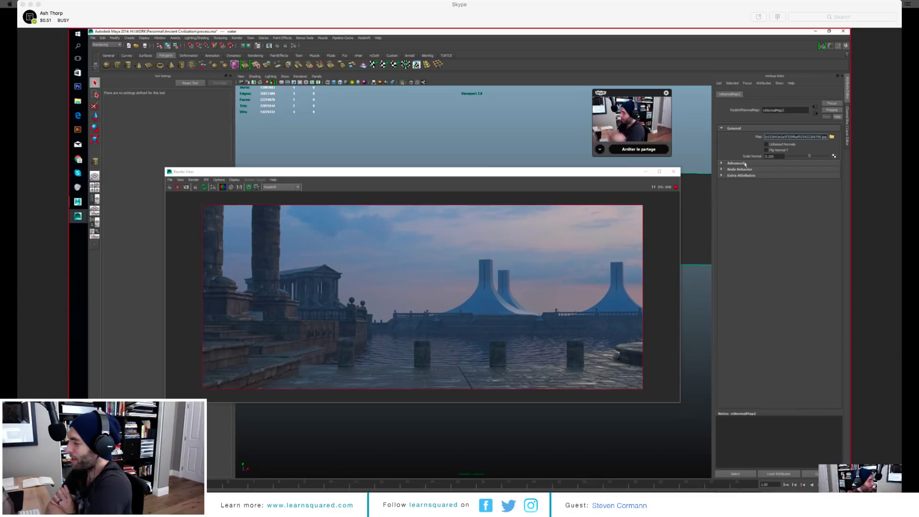
# Step: Make the rotondes, car 1 and trees display layers visible in the live render
pyautogui.click(814, 114)
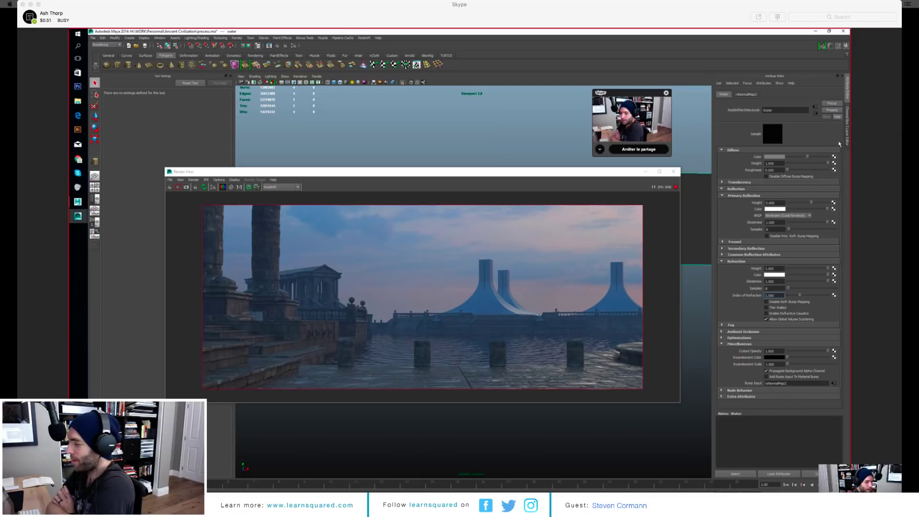
pyautogui.click(846, 134)
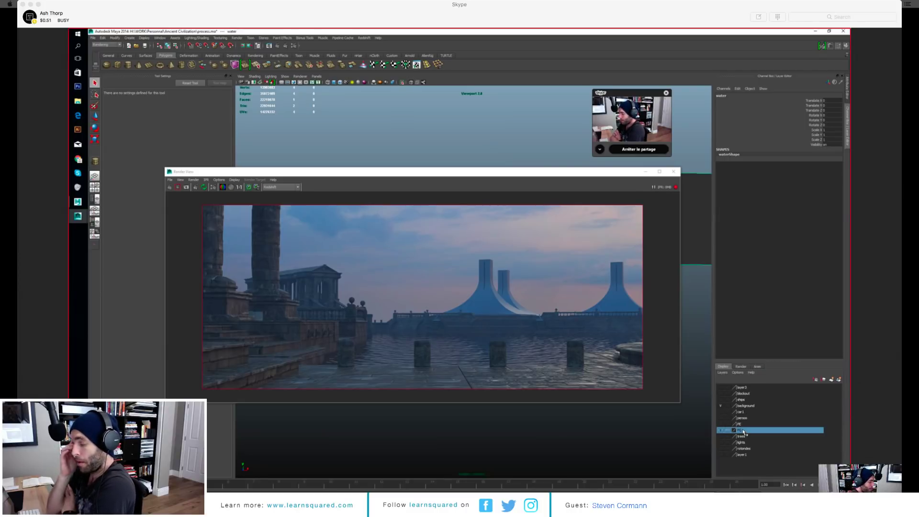
pyautogui.click(720, 449)
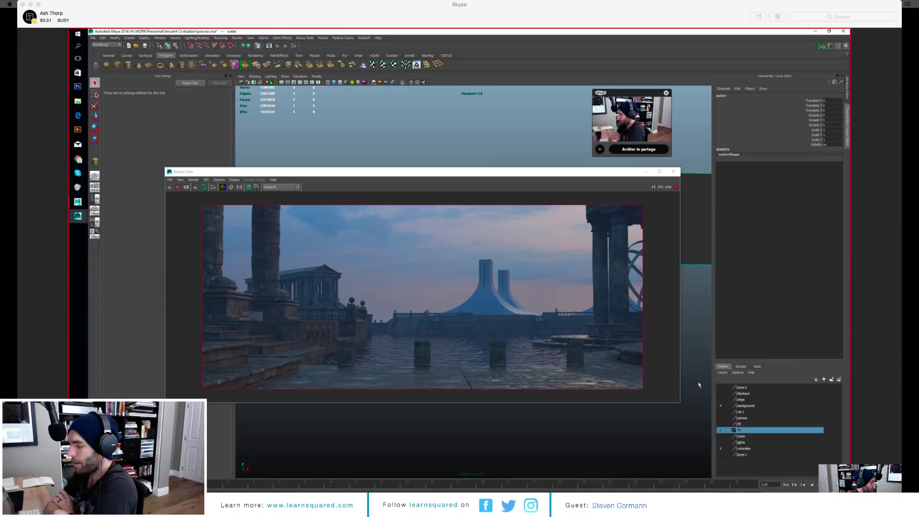
pyautogui.click(752, 424)
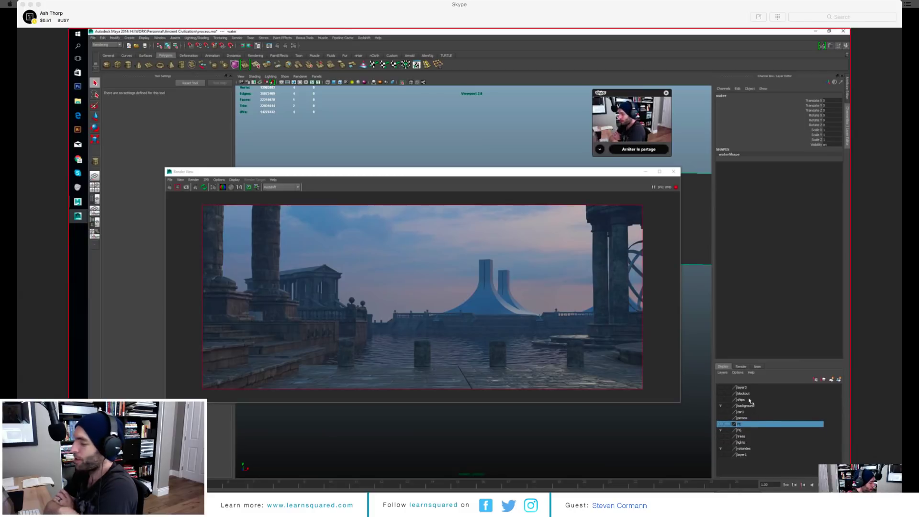
pyautogui.click(720, 412)
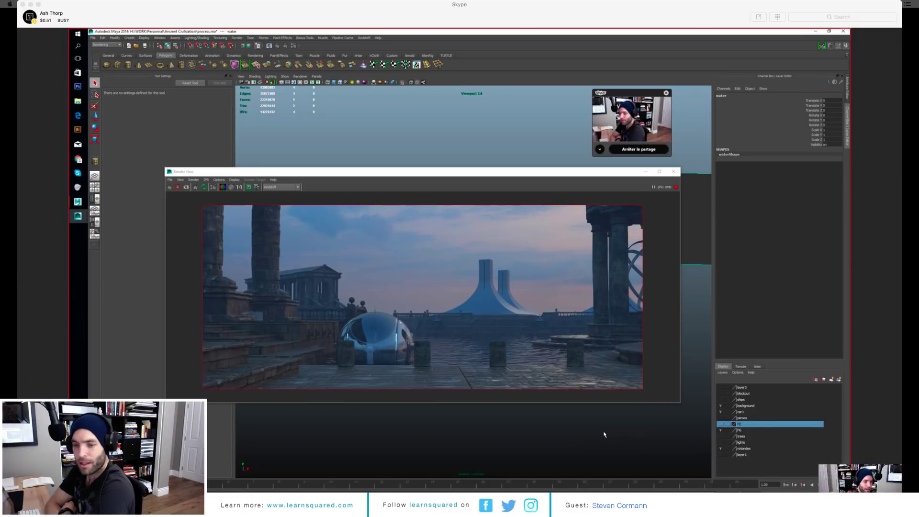
pyautogui.click(753, 418)
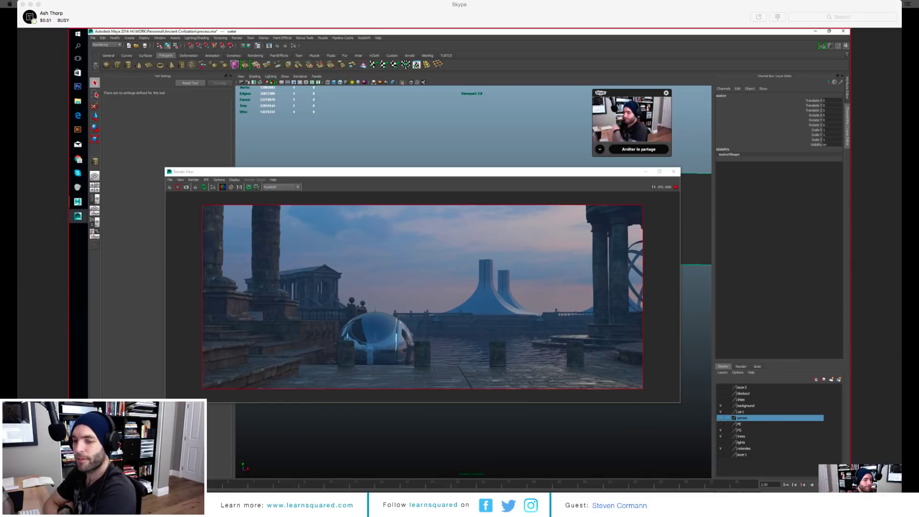
# Step: Browse the DATA drive's 3D resources to the SpeedTree Tree Library folder, examine its tree categories, and close the file window
pyautogui.click(78, 101)
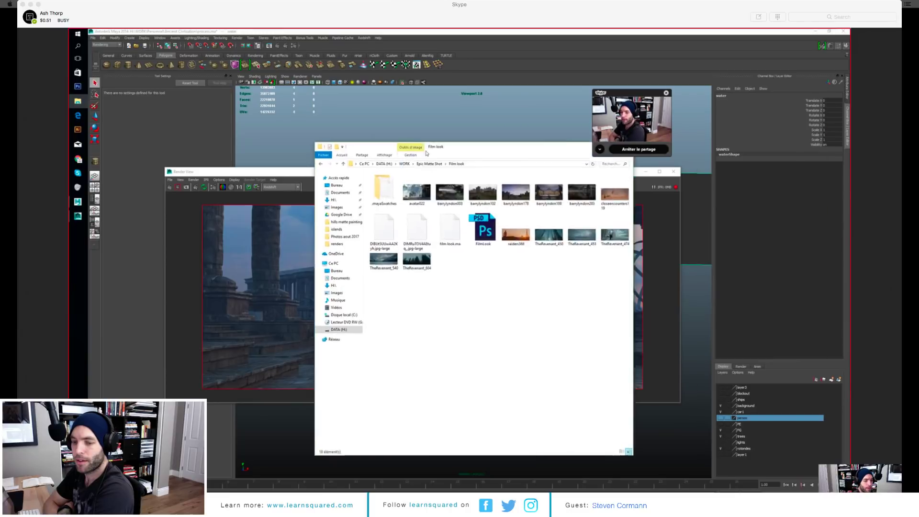
pyautogui.click(269, 328)
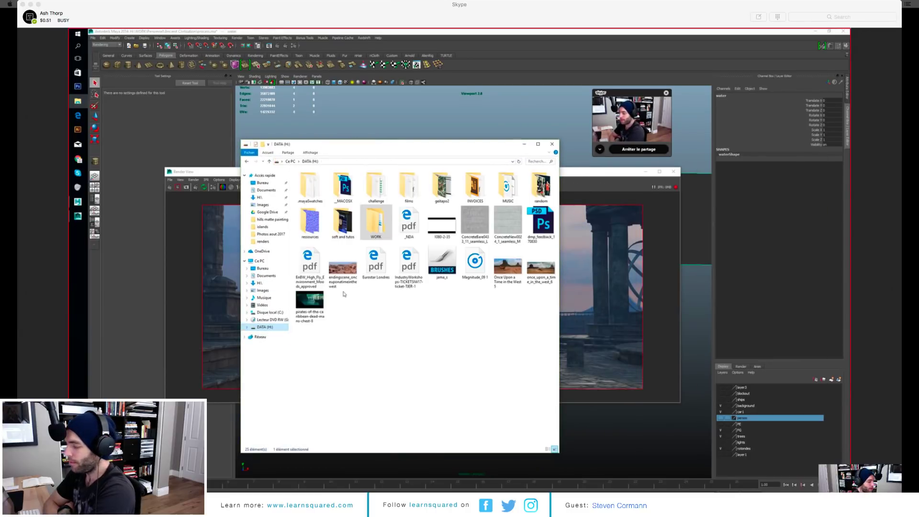
pyautogui.doubleClick(308, 226)
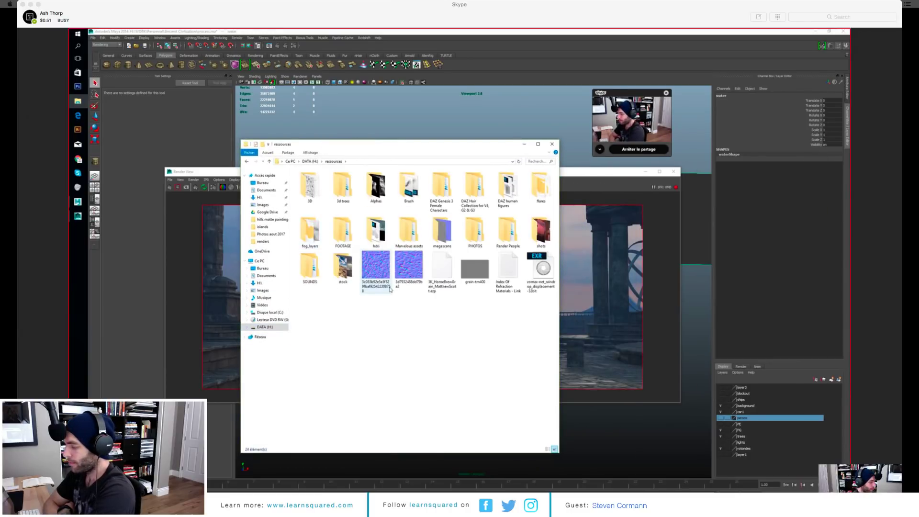
pyautogui.click(321, 187)
pyautogui.doubleClick(322, 187)
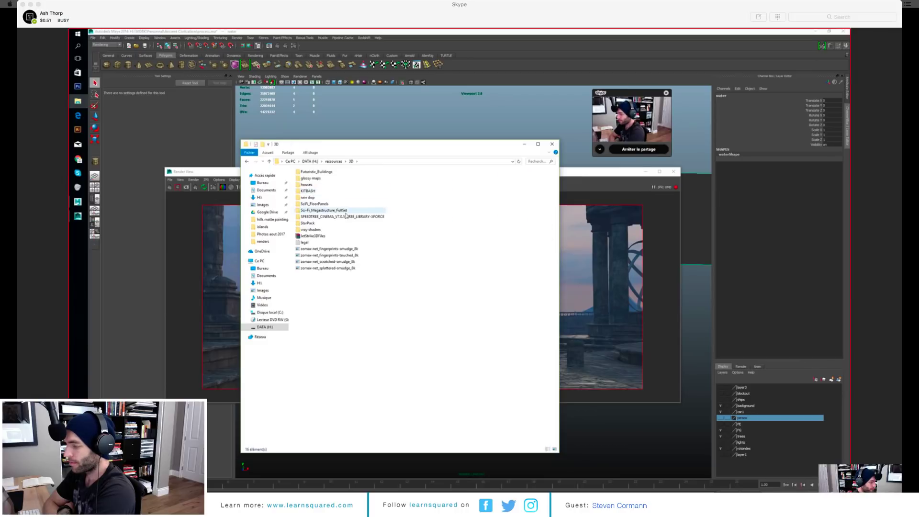
pyautogui.doubleClick(353, 216)
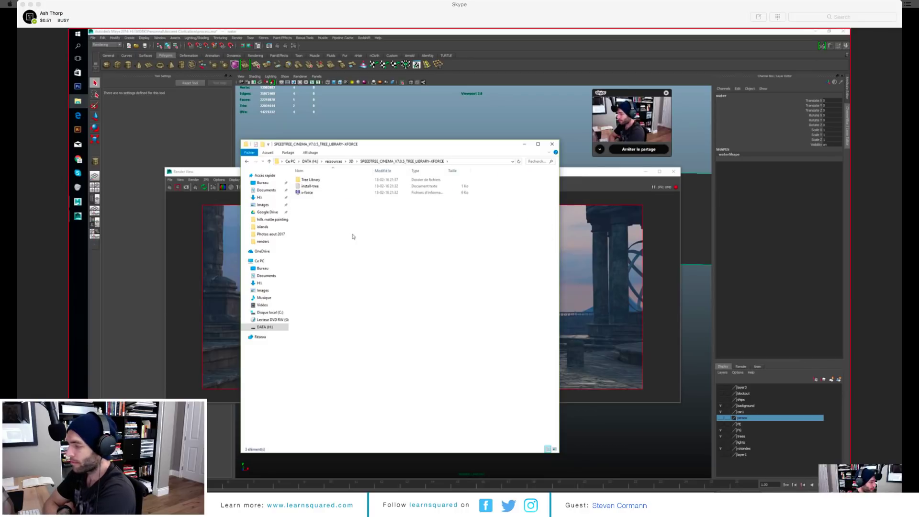
pyautogui.doubleClick(309, 182)
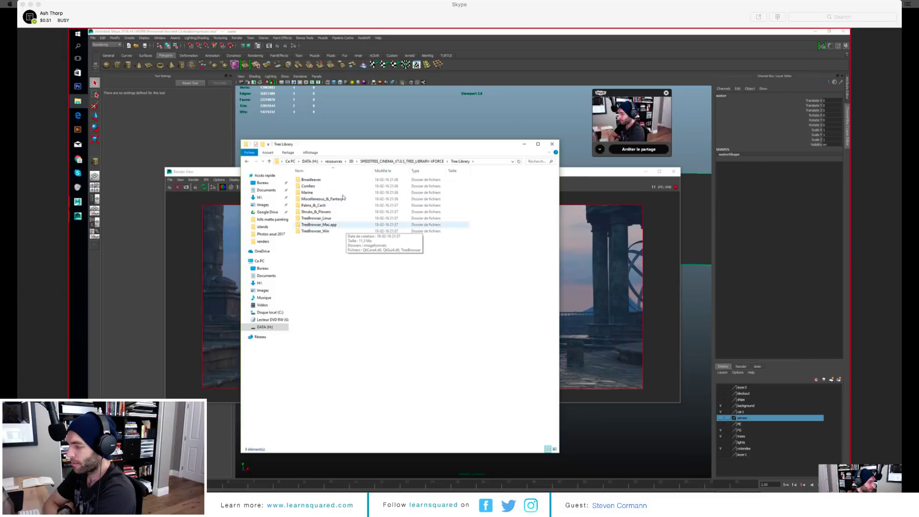
pyautogui.click(552, 145)
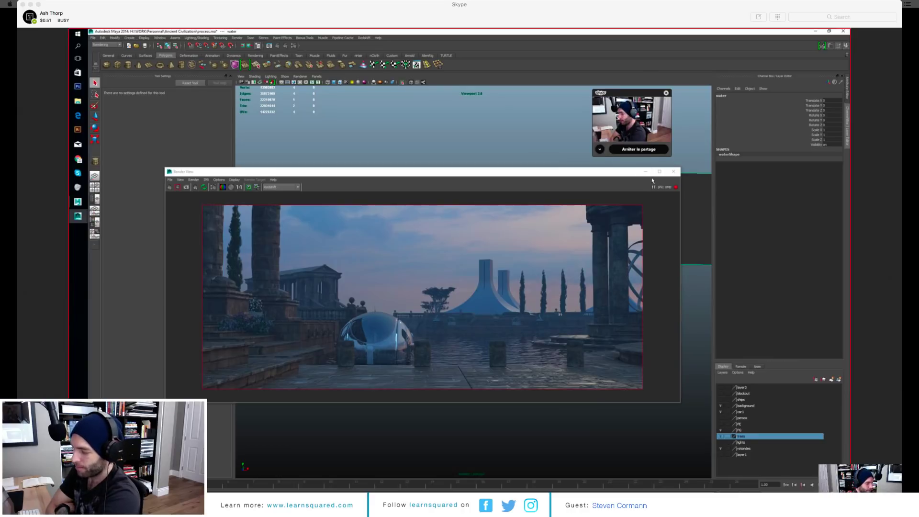
# Step: Move the Render View off the geometry, turn off the water plane's isolation, and bring the rotunda closer in the viewport
pyautogui.moveTo(651, 173); pyautogui.dragTo(433, 218)
pyautogui.click(403, 82)
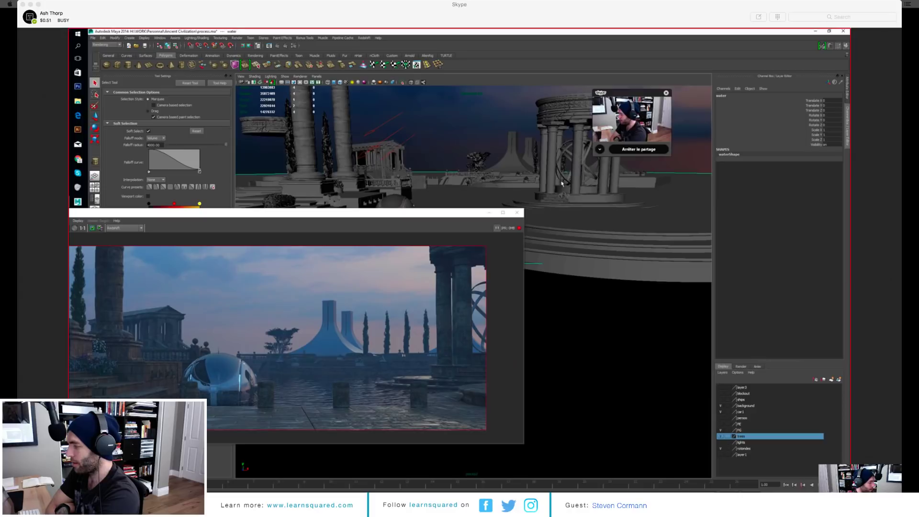
pyautogui.keyDown('alt'); pyautogui.moveTo(606, 244); pyautogui.dragTo(595, 326, button='middle'); pyautogui.keyUp('alt')
pyautogui.keyDown('alt'); pyautogui.moveTo(595, 327); pyautogui.dragTo(633, 289, button='right'); pyautogui.keyUp('alt')
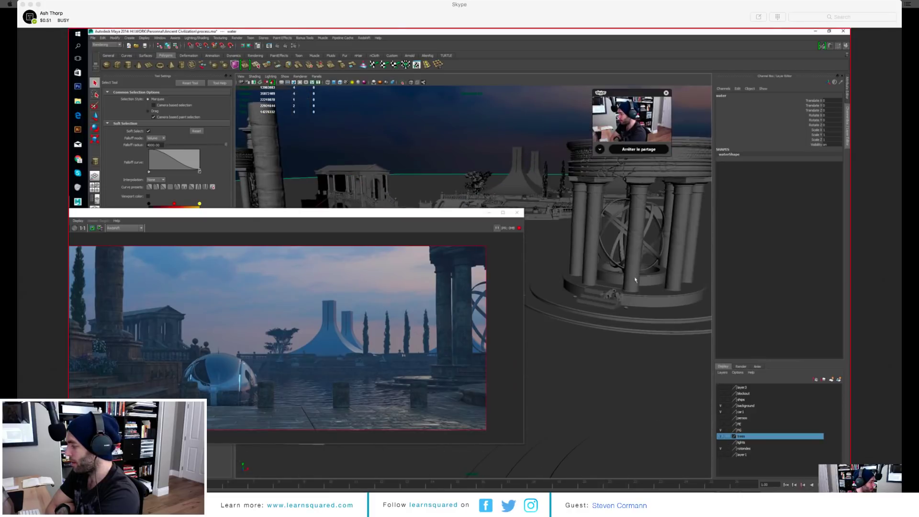
# Step: Make the ivy's display layer visible and bring the ivy-covered column of the rotunda into close view
pyautogui.keyDown('alt'); pyautogui.moveTo(633, 289); pyautogui.dragTo(565, 318, button='middle'); pyautogui.keyUp('alt')
pyautogui.keyDown('alt'); pyautogui.moveTo(566, 317); pyautogui.dragTo(725, 394, button='right'); pyautogui.keyUp('alt')
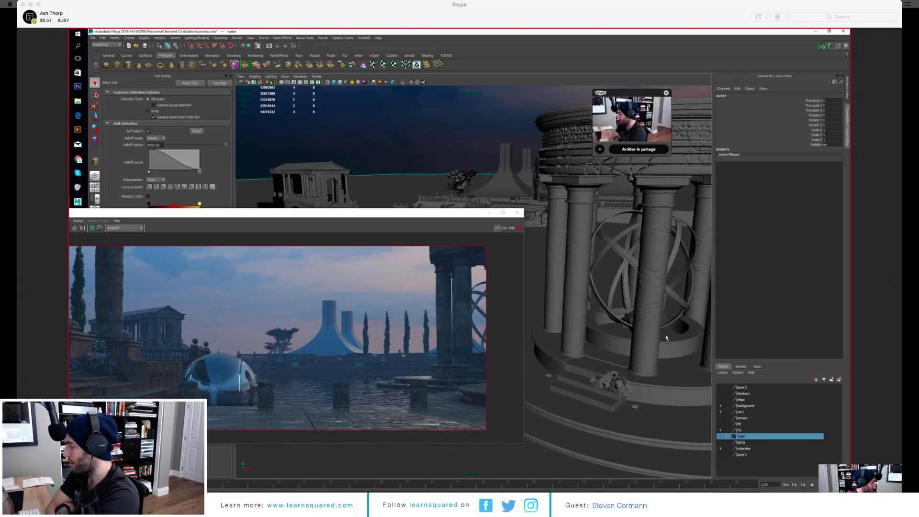
pyautogui.click(720, 436)
pyautogui.click(755, 423)
pyautogui.keyDown('alt'); pyautogui.moveTo(645, 309); pyautogui.dragTo(596, 329, button='middle'); pyautogui.keyUp('alt')
pyautogui.keyDown('alt'); pyautogui.moveTo(597, 329); pyautogui.dragTo(636, 310, button='right'); pyautogui.keyUp('alt')
pyautogui.keyDown('alt'); pyautogui.moveTo(636, 310); pyautogui.dragTo(623, 350, button='middle'); pyautogui.keyUp('alt')
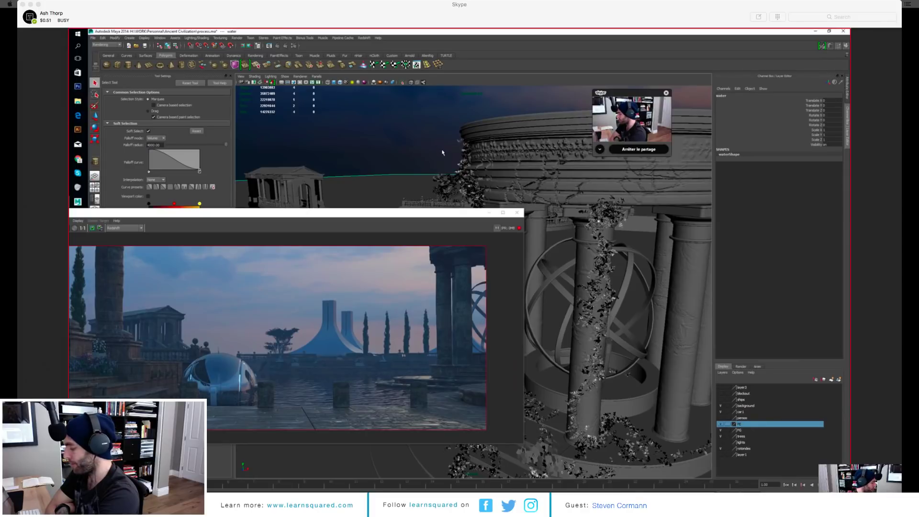
# Step: Switch to the Rendering command set, float the Paint Effects commands as a separate palette, and activate the Paint Effects Tool
pyautogui.click(105, 44)
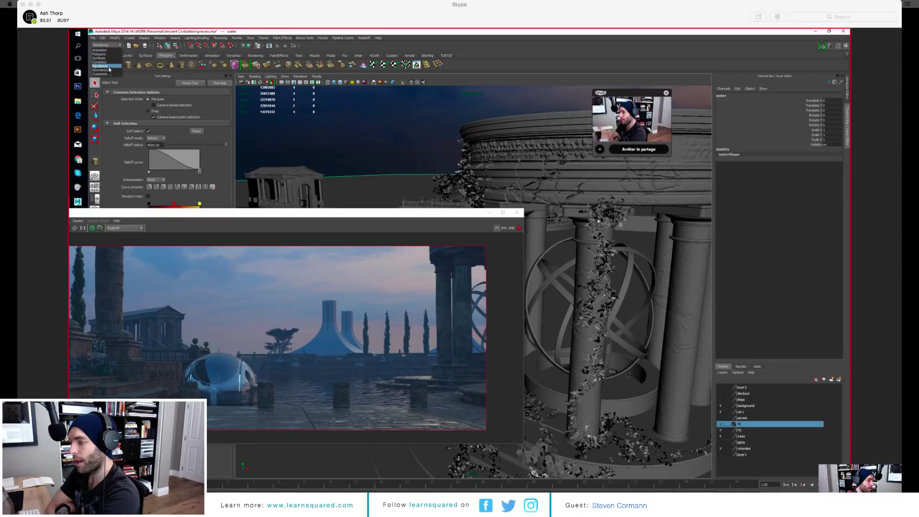
pyautogui.click(108, 67)
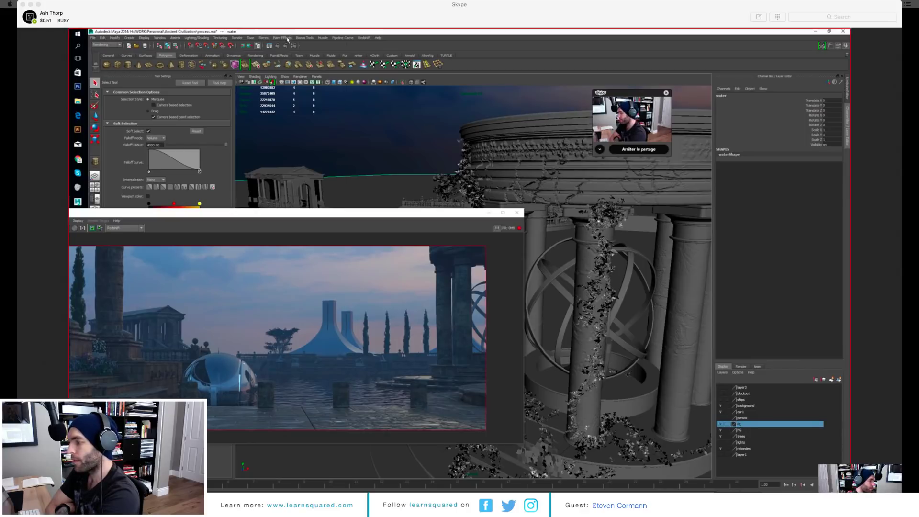
pyautogui.click(283, 38)
pyautogui.moveTo(295, 36); pyautogui.dragTo(337, 56)
pyautogui.click(337, 64)
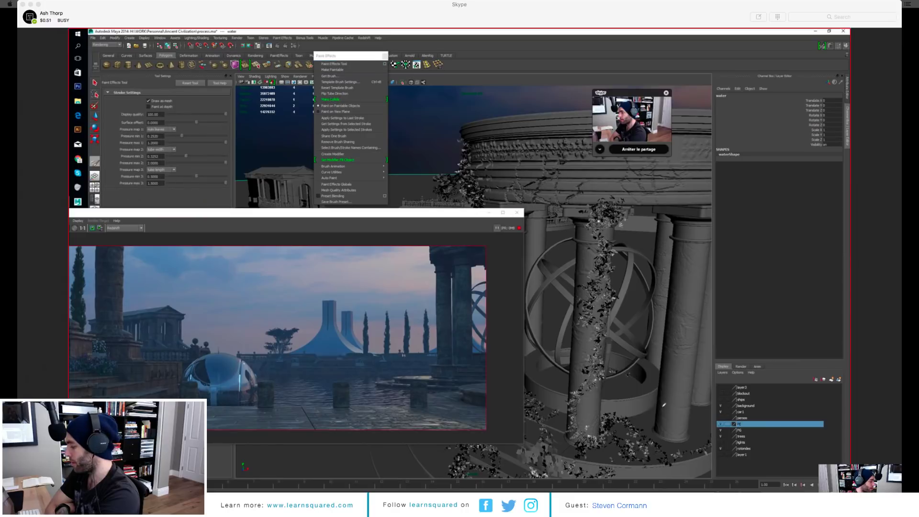
# Step: Select the rotunda's circular stepped base as the surface for painting ivy
pyautogui.keyDown('alt'); pyautogui.moveTo(658, 415); pyautogui.dragTo(673, 320, button='middle'); pyautogui.keyUp('alt')
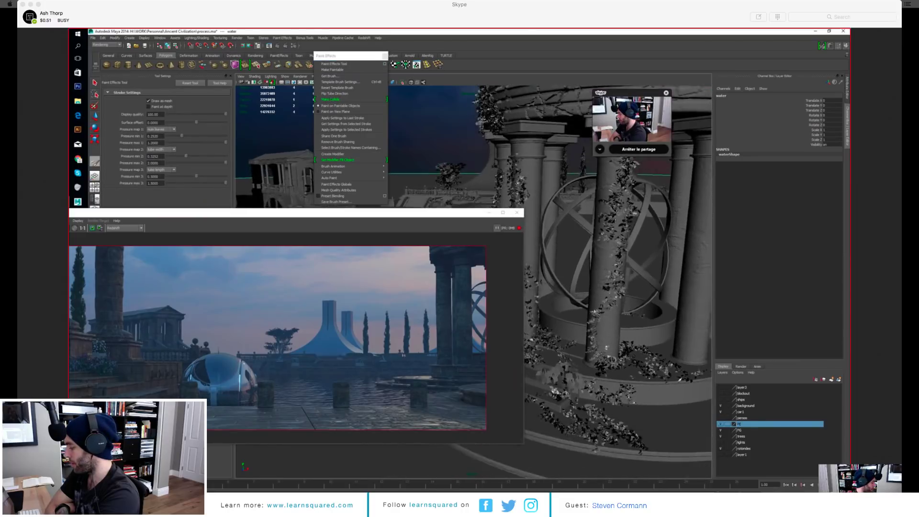
pyautogui.press('q')
pyautogui.click(672, 448)
pyautogui.moveTo(677, 449)
pyautogui.keyDown('alt'); pyautogui.mouseDown()
pyautogui.moveTo(676, 436)
pyautogui.moveTo(640, 403)
pyautogui.moveTo(595, 383)
pyautogui.mouseUp(); pyautogui.keyUp('alt')
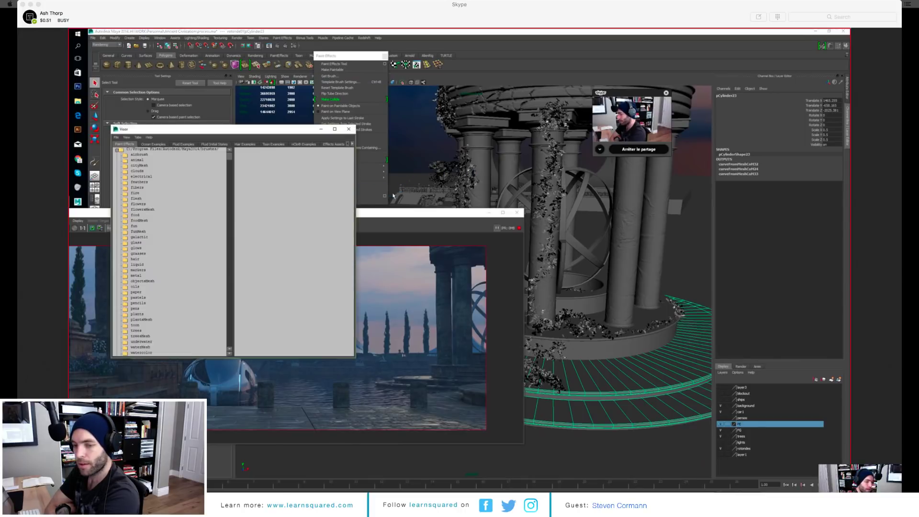
# Step: Load the ivy brush from the plantsMesh brush folder and move the Visor lower, off the Paint Effects commands
pyautogui.click(142, 320)
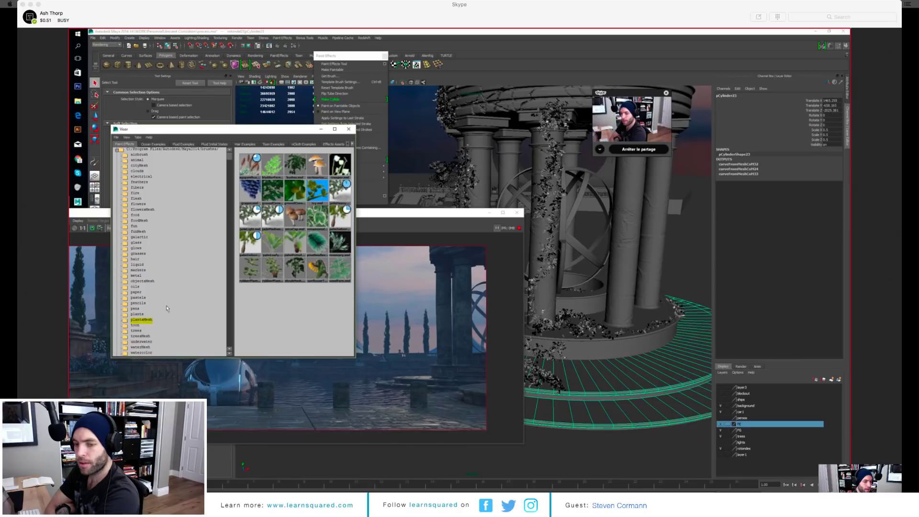
pyautogui.click(318, 193)
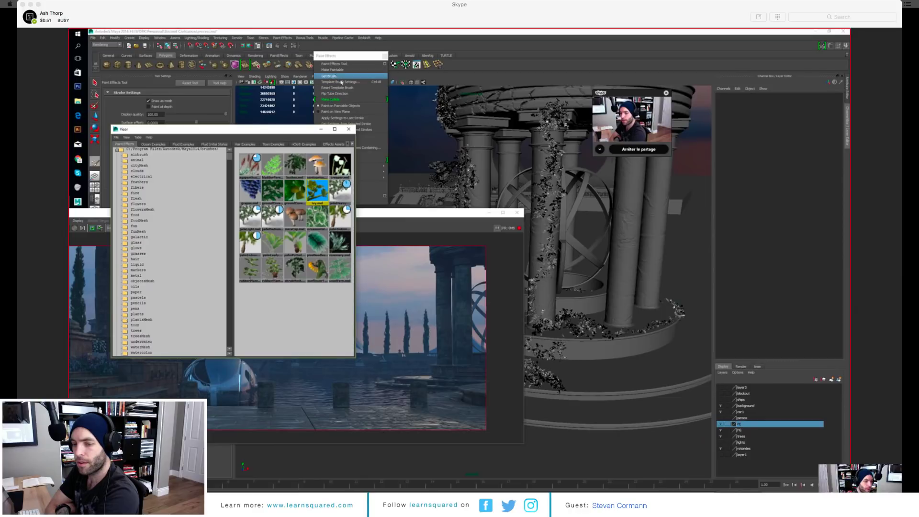
pyautogui.moveTo(301, 129)
pyautogui.mouseDown()
pyautogui.moveTo(300, 275)
pyautogui.moveTo(284, 235)
pyautogui.mouseUp()
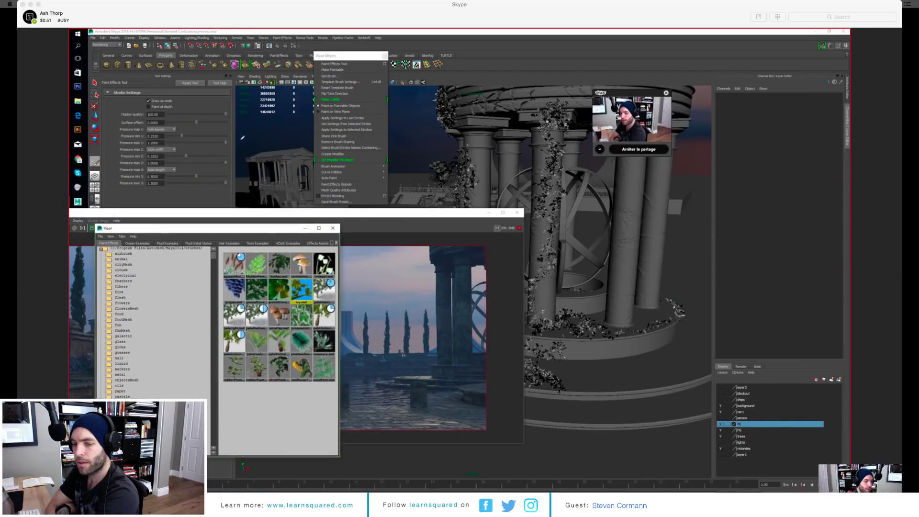
# Step: Open the template brush settings and paint an ivy stroke at the foot of the rotunda's front column
pyautogui.click(332, 81)
pyautogui.moveTo(381, 182)
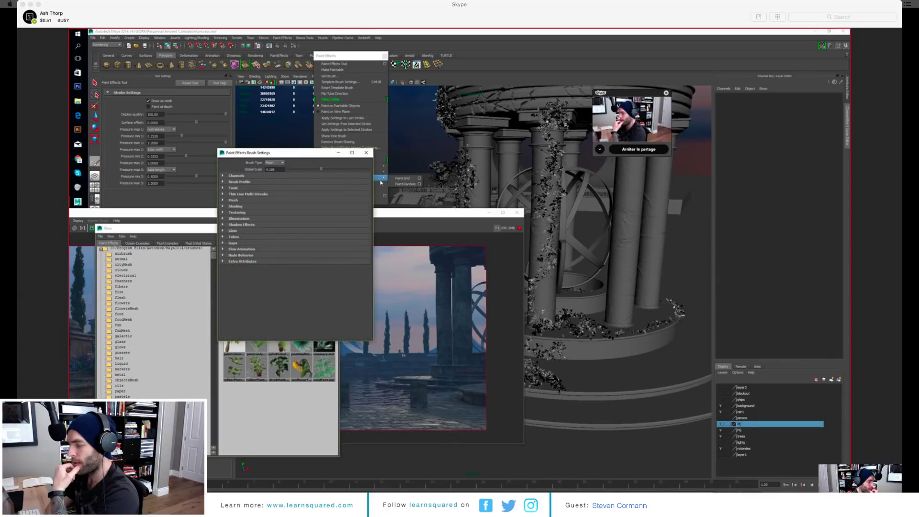
pyautogui.moveTo(576, 379)
pyautogui.mouseDown()
pyautogui.moveTo(646, 404)
pyautogui.moveTo(684, 367)
pyautogui.moveTo(565, 320)
pyautogui.mouseUp()
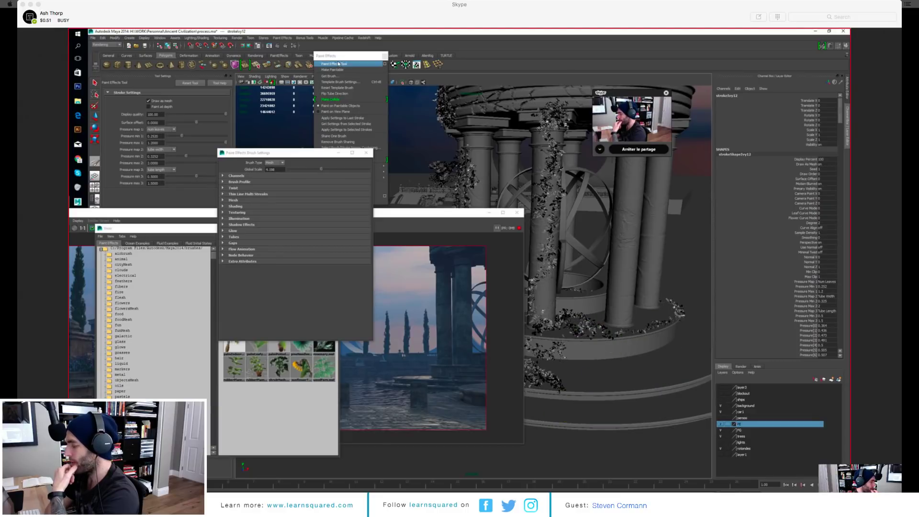
# Step: Move the Paint Effects palette aside and expand the Mesh and Shading sections of the ivy brush settings
pyautogui.moveTo(354, 56); pyautogui.dragTo(302, 91)
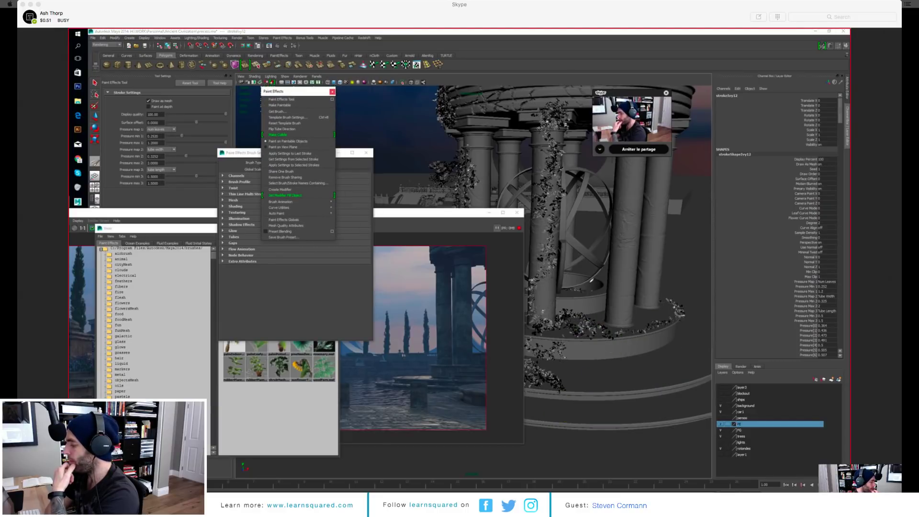
pyautogui.keyDown('alt'); pyautogui.moveTo(589, 281); pyautogui.dragTo(622, 282, button='right'); pyautogui.keyUp('alt')
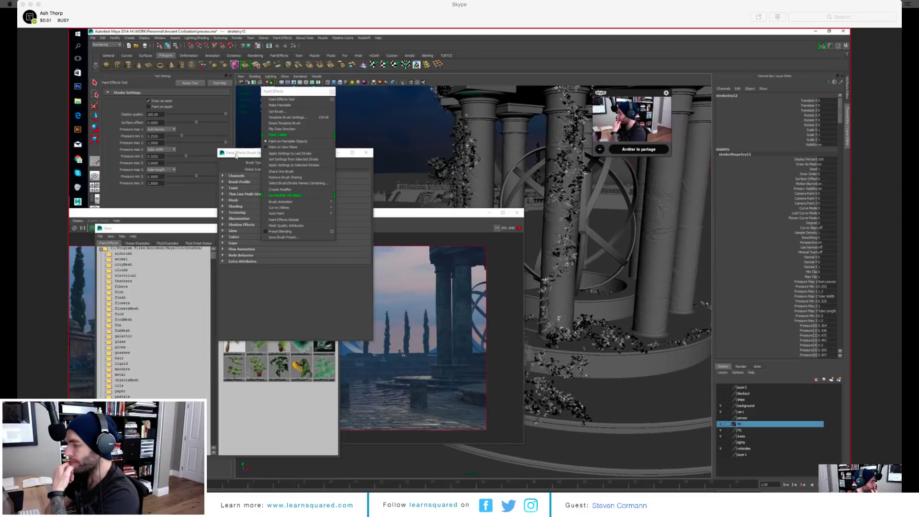
pyautogui.click(236, 154)
pyautogui.click(249, 201)
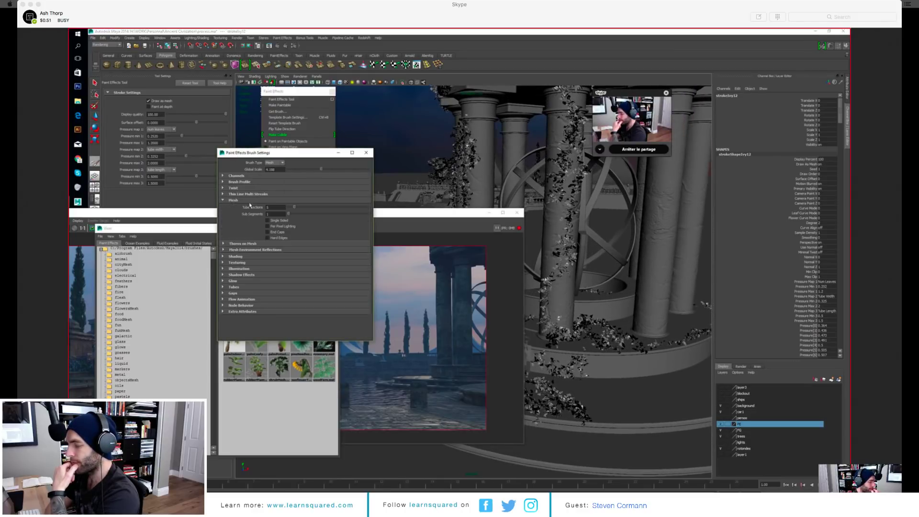
pyautogui.click(236, 257)
# Step: Select the existing ivy leaves on the rotunda's base and show their Phong leaf shader attributes
pyautogui.keyDown('alt'); pyautogui.moveTo(582, 301); pyautogui.dragTo(582, 385); pyautogui.keyUp('alt')
pyautogui.press('q')
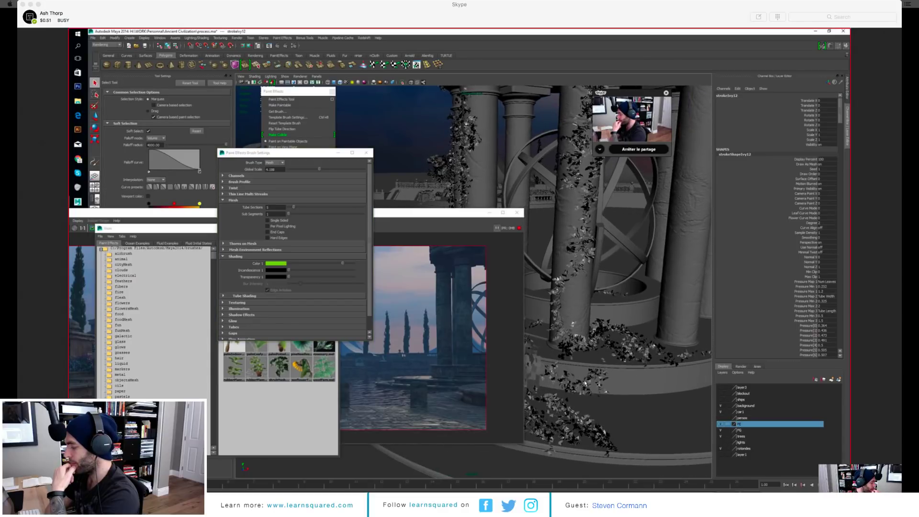
pyautogui.click(583, 386)
pyautogui.keyDown('alt'); pyautogui.moveTo(609, 431); pyautogui.dragTo(822, 146, button='right'); pyautogui.keyUp('alt')
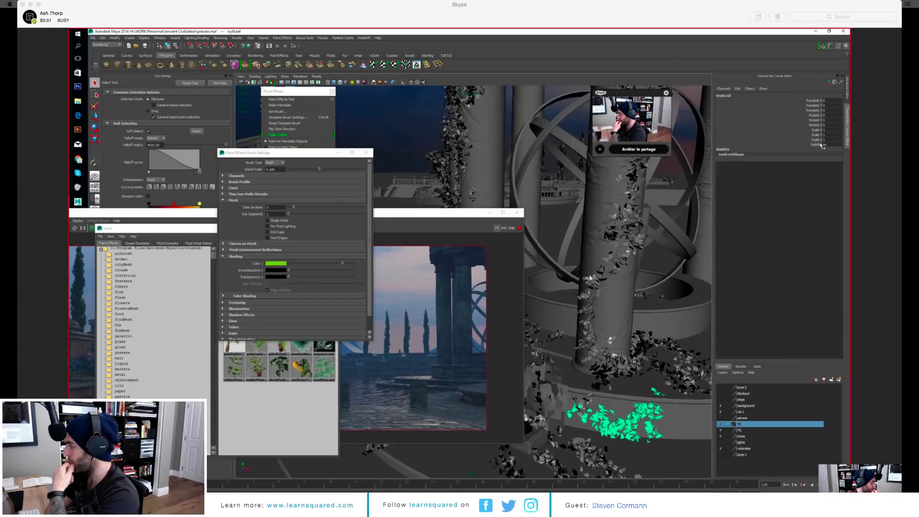
pyautogui.click(847, 93)
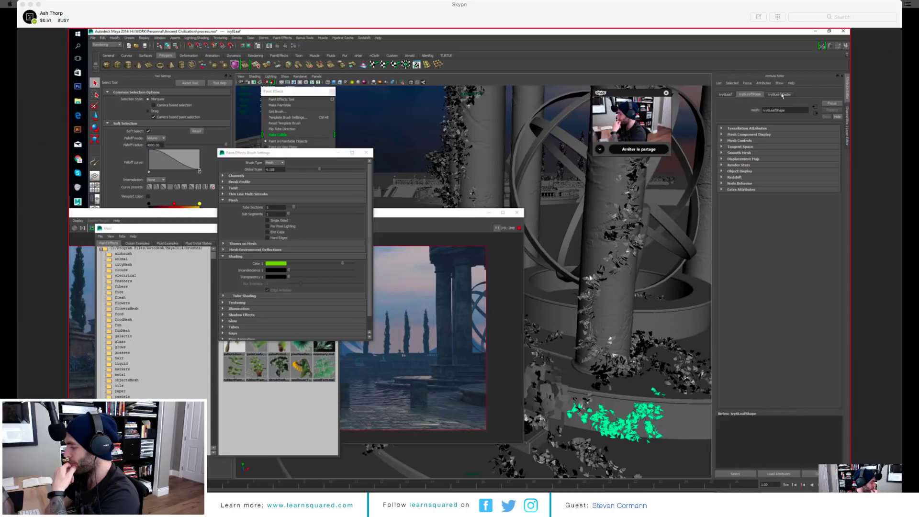
pyautogui.click(779, 96)
# Step: Bring the Render View forward, update the live render with the ivy, and bring back the channel and layer lists
pyautogui.keyDown('alt'); pyautogui.moveTo(590, 403); pyautogui.dragTo(525, 330); pyautogui.keyUp('alt')
pyautogui.moveTo(449, 213); pyautogui.dragTo(545, 197)
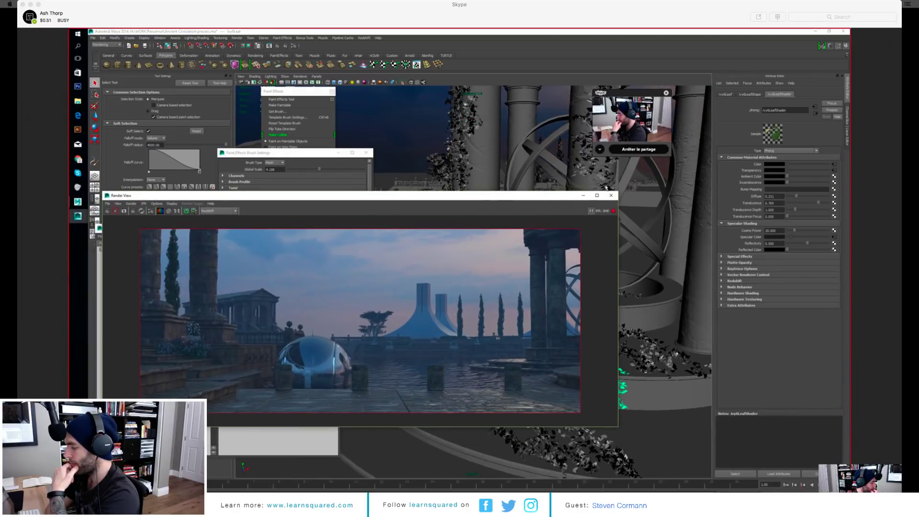
pyautogui.click(591, 211)
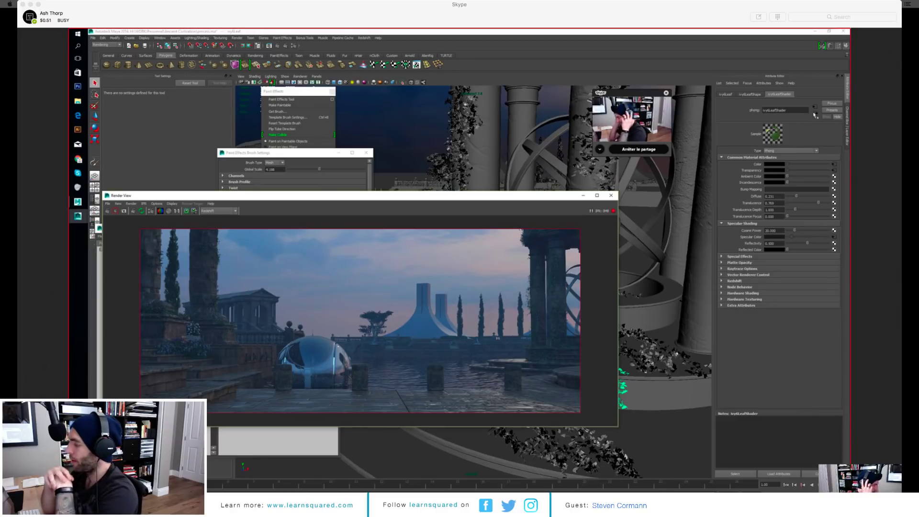
pyautogui.click(846, 126)
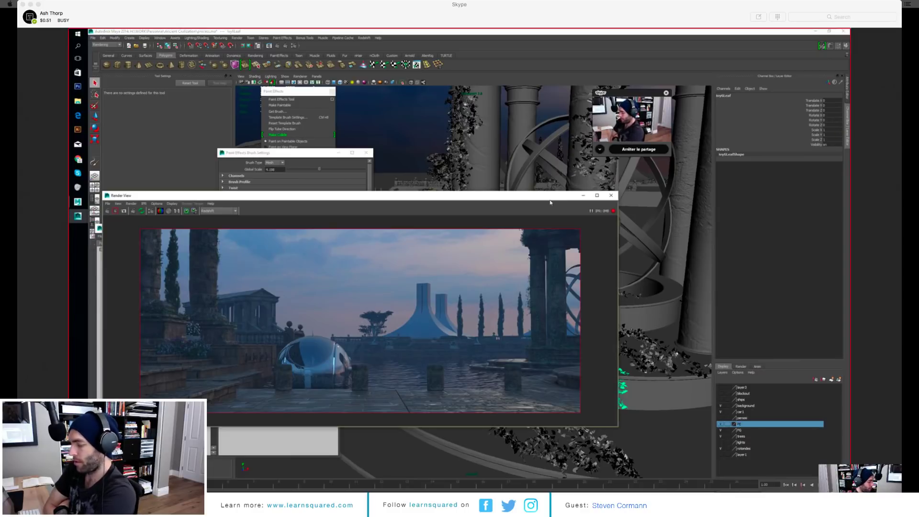
pyautogui.moveTo(557, 199); pyautogui.dragTo(582, 180)
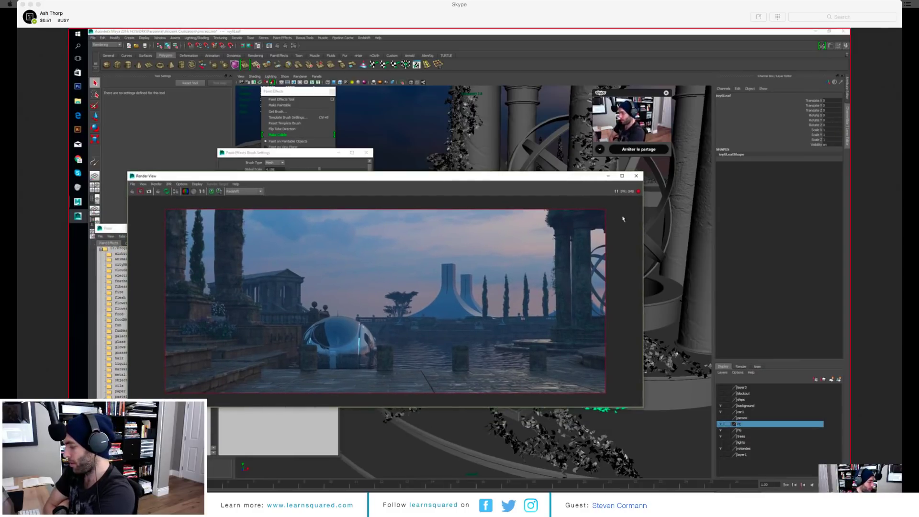
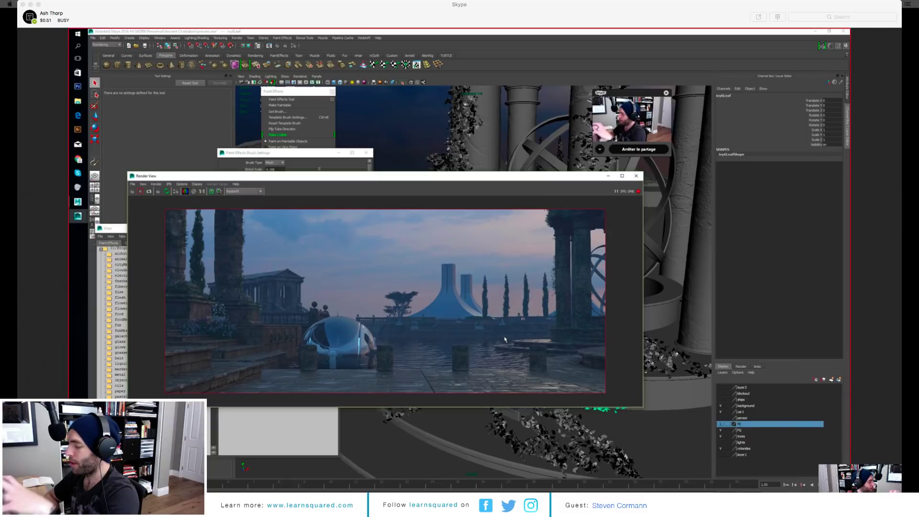
pyautogui.moveTo(458, 178); pyautogui.dragTo(496, 181)
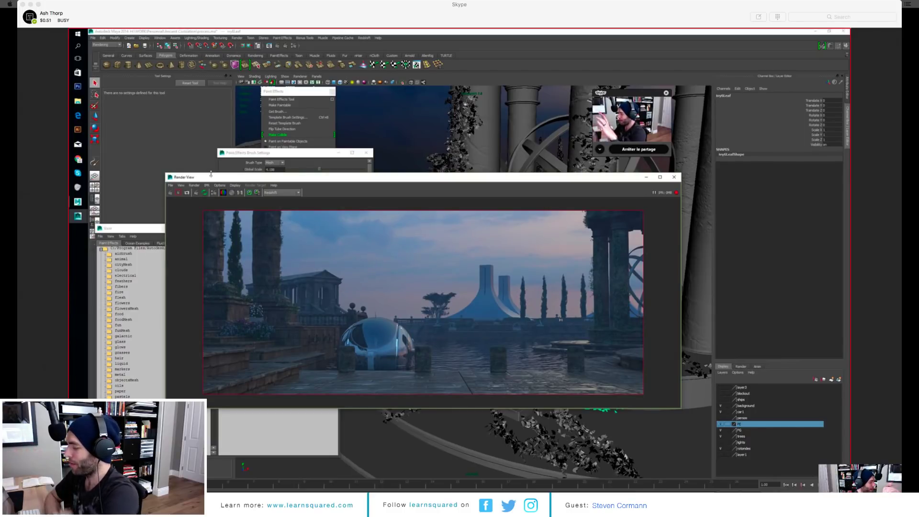
# Step: Move the Paint Effects palette clear of the viewport controls and set the viewport to the persp camera
pyautogui.moveTo(299, 91); pyautogui.dragTo(183, 97)
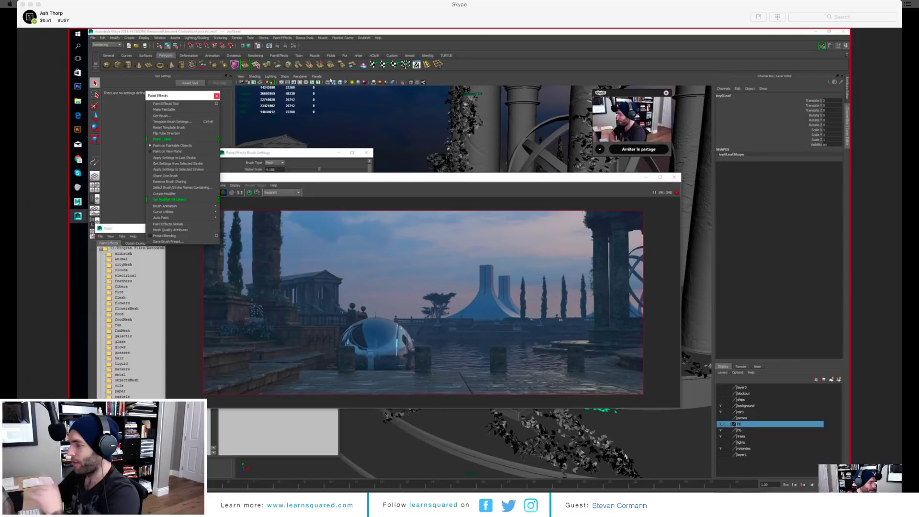
pyautogui.click(317, 77)
pyautogui.moveTo(335, 82)
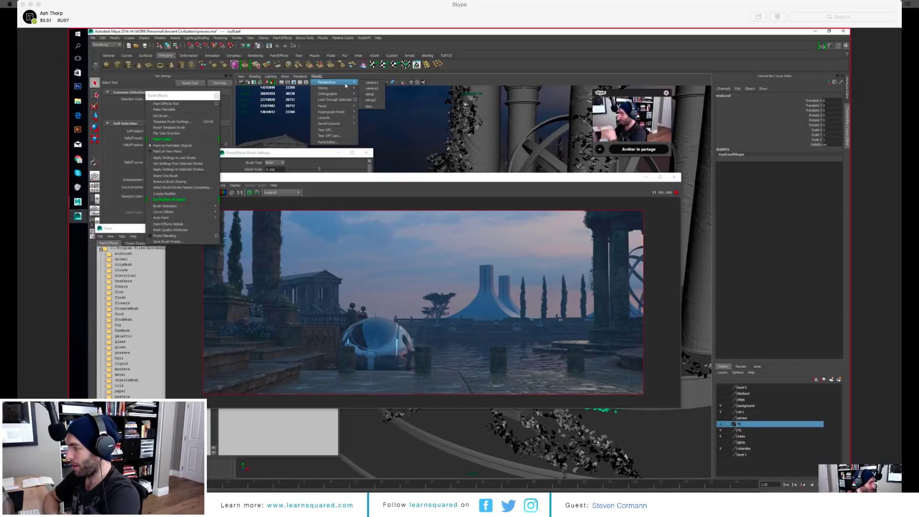
pyautogui.click(373, 96)
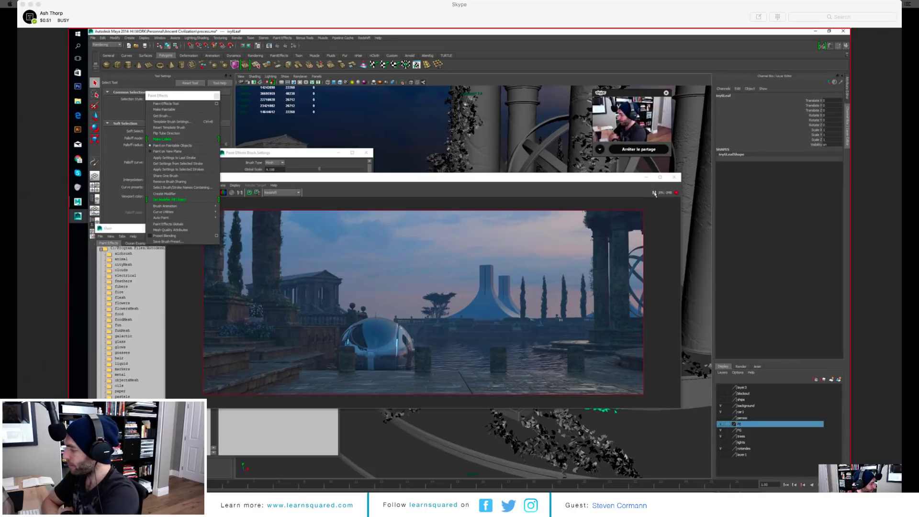
# Step: Bring the Render View forward, shift it slightly, and hide the ivy's display layer
pyautogui.click(436, 178)
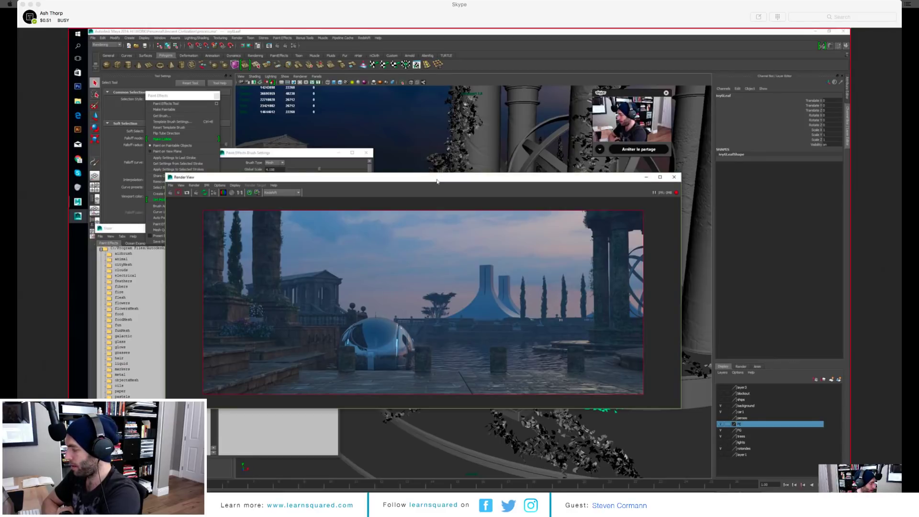
pyautogui.moveTo(437, 180); pyautogui.dragTo(417, 196)
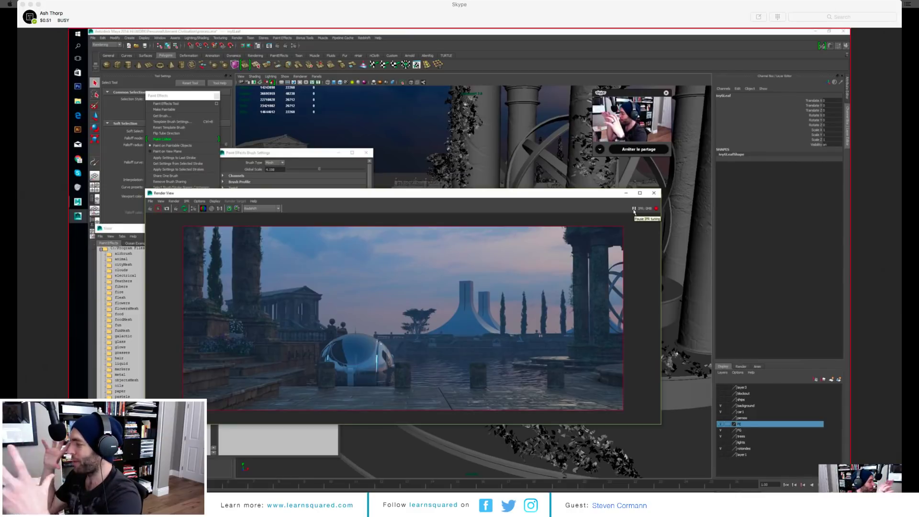
pyautogui.click(723, 427)
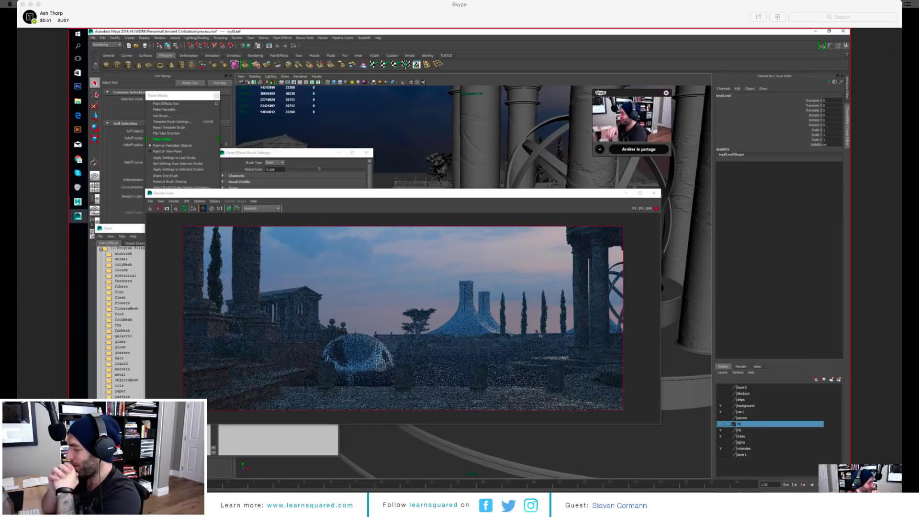
# Step: Switch to the browser, examine the Paradise artwork and its breakdown images on ArtStation, and return to Maya
pyautogui.hotkey('alt', 'Tab')
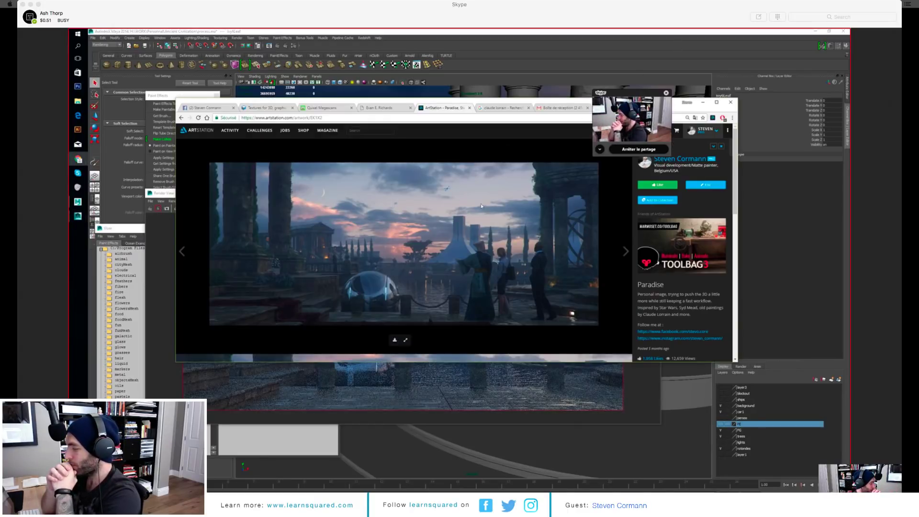
pyautogui.scroll(-4, 481, 208)
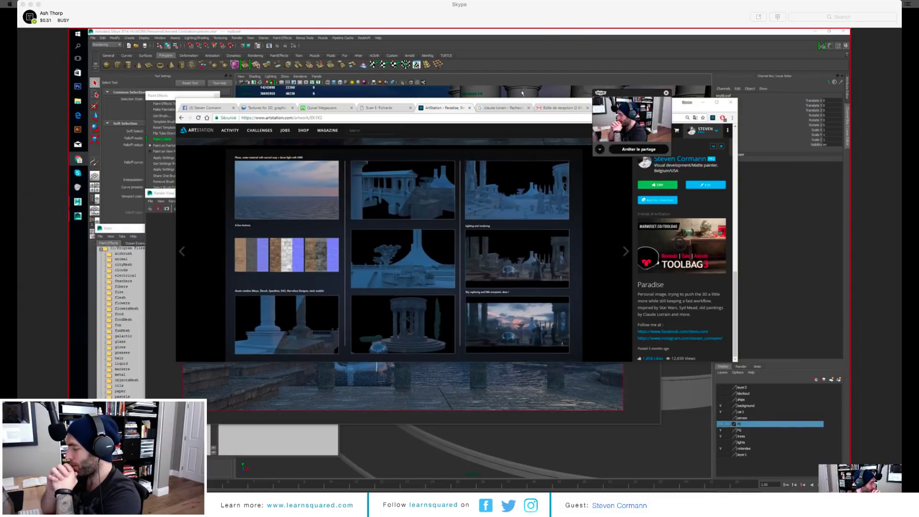
pyautogui.moveTo(515, 100); pyautogui.dragTo(497, 260)
pyautogui.click(494, 190)
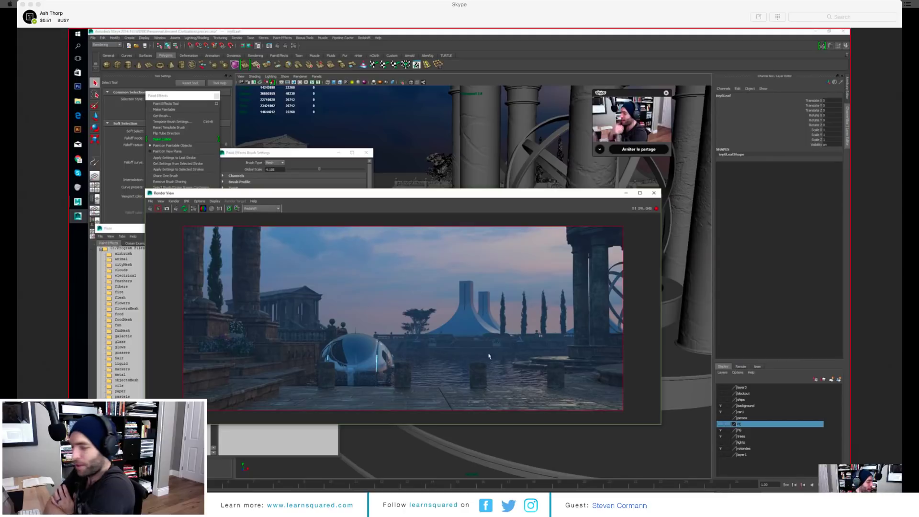
# Step: Make the lights display layer visible in the live render
pyautogui.click(746, 405)
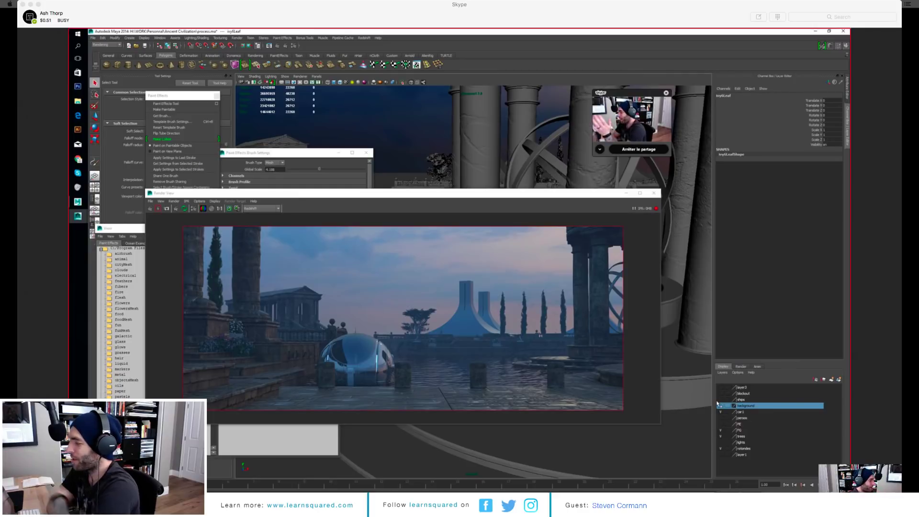
pyautogui.click(721, 442)
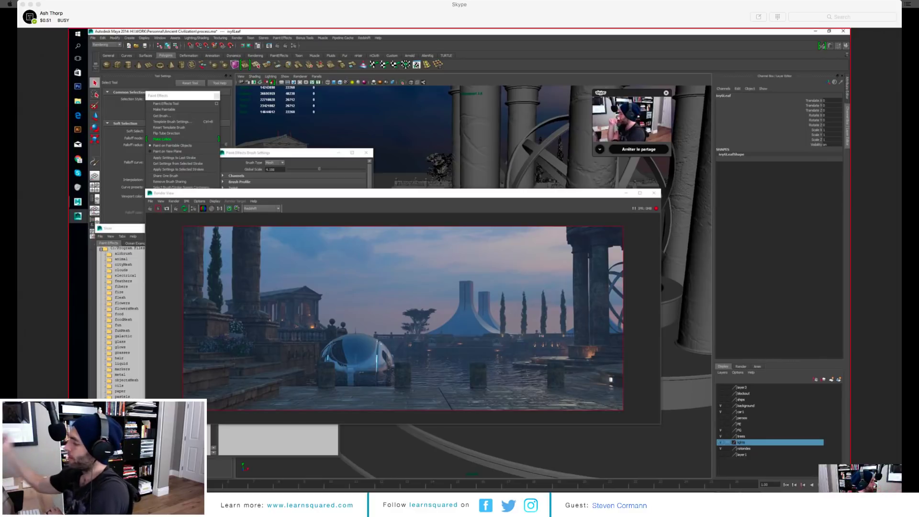
# Step: Switch to the browser, move and enlarge its window, and look through the film cinematography posts on the reference stills website
pyautogui.hotkey('alt', 'Tab')
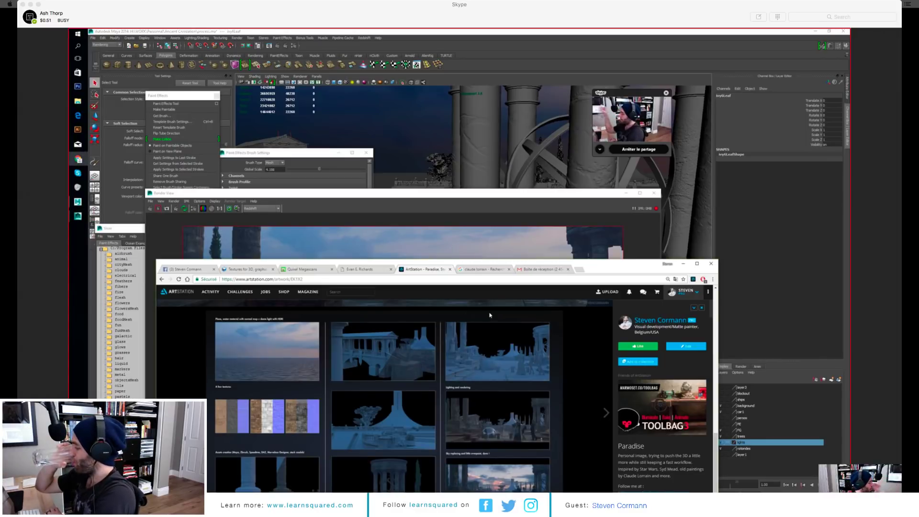
pyautogui.click(359, 269)
pyautogui.moveTo(611, 269); pyautogui.dragTo(634, 121)
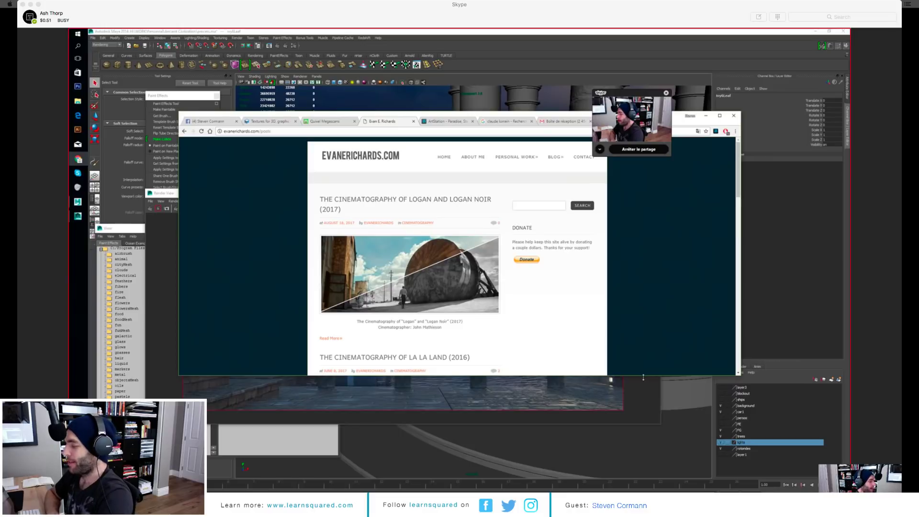
pyautogui.moveTo(644, 376); pyautogui.dragTo(641, 450)
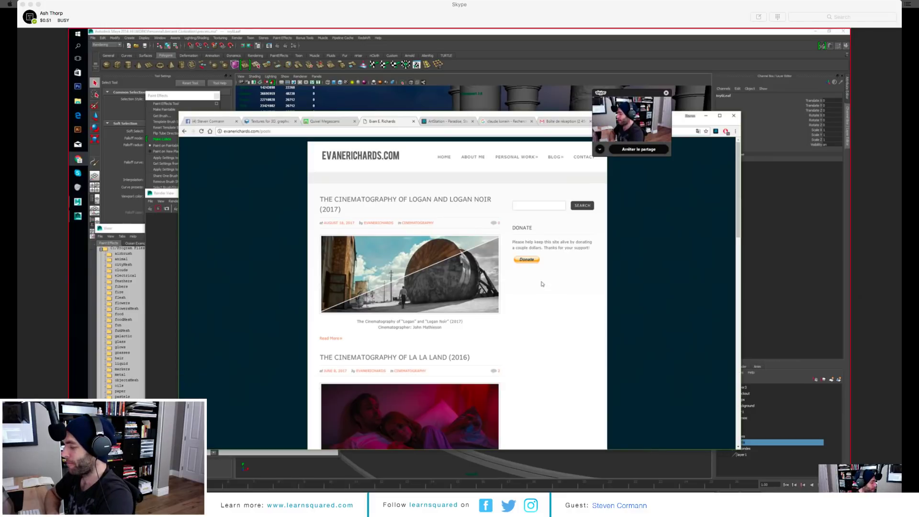
pyautogui.scroll(-10, 542, 281)
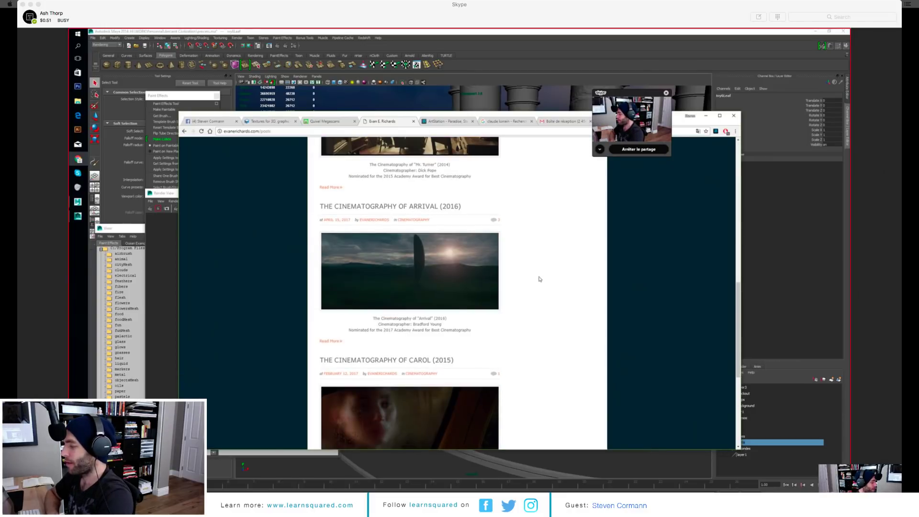
pyautogui.scroll(-3, 539, 279)
pyautogui.scroll(15, 537, 281)
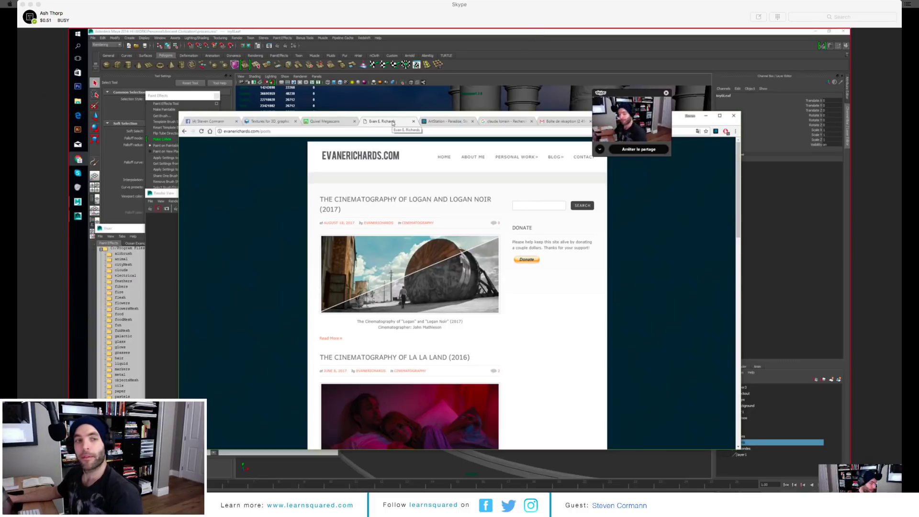
# Step: Return to Maya, bring the Render View into focus, and select the persos display layer
pyautogui.click(451, 32)
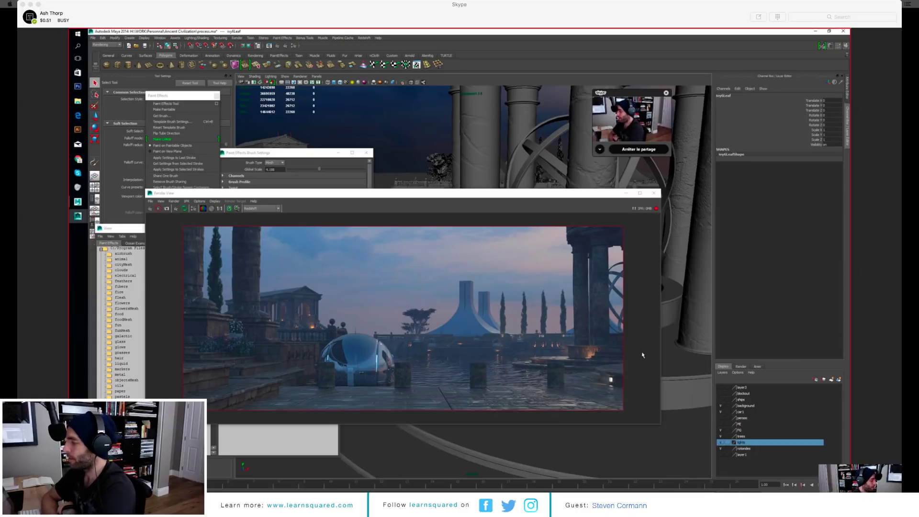
pyautogui.click(650, 417)
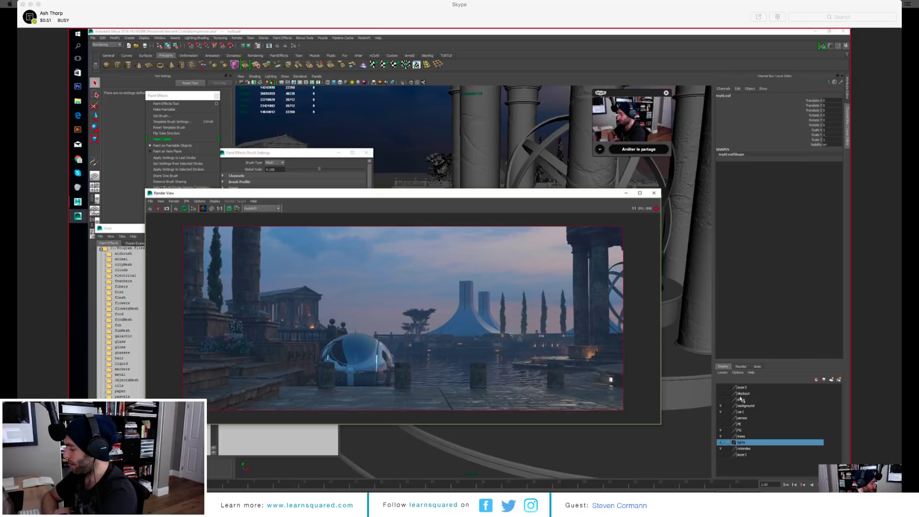
pyautogui.click(747, 419)
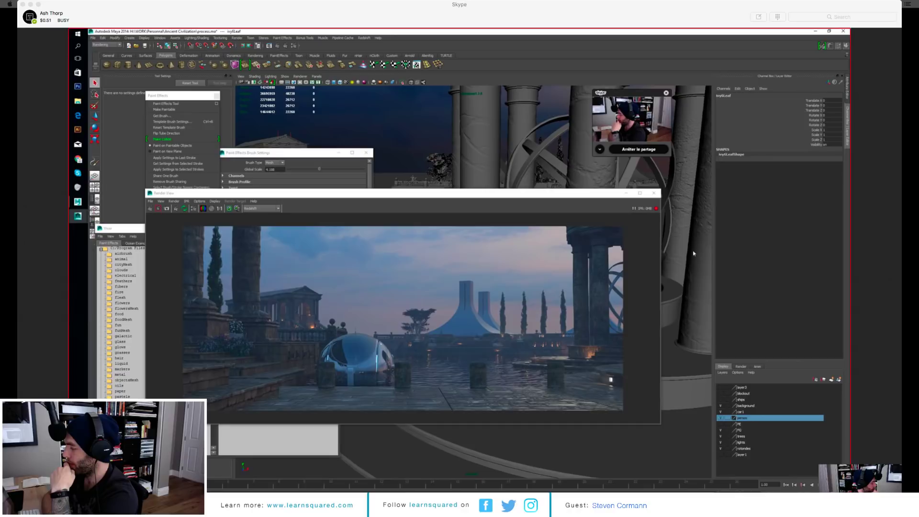
# Step: Switch to Photoshop and bring up the list of recently opened files
pyautogui.moveTo(77, 87)
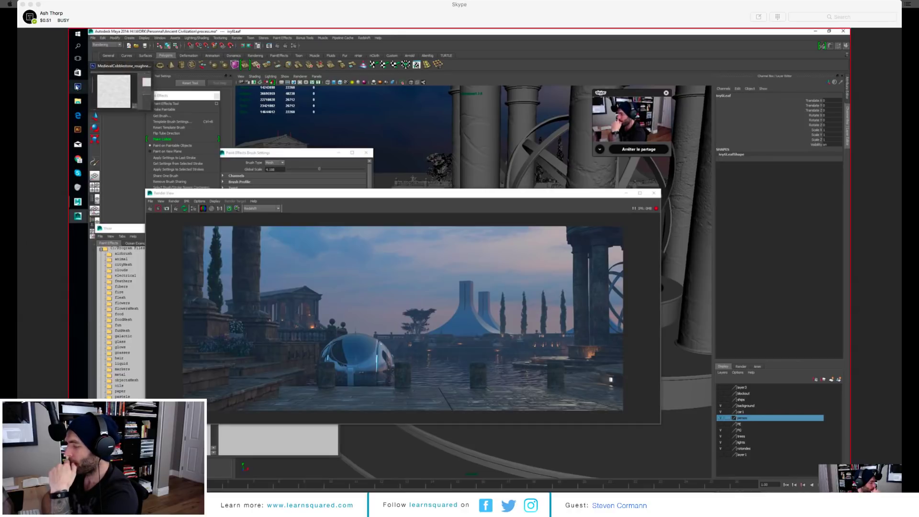
pyautogui.click(77, 87)
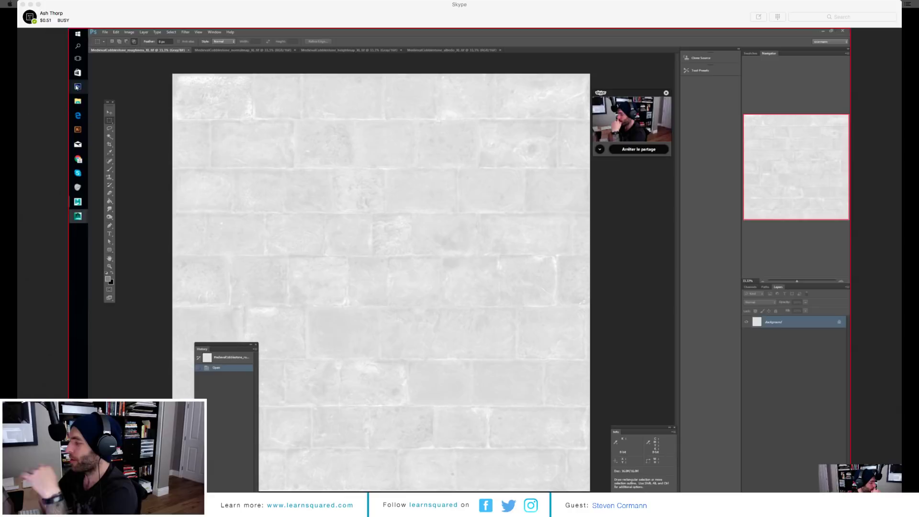
pyautogui.click(105, 32)
pyautogui.moveTo(152, 75)
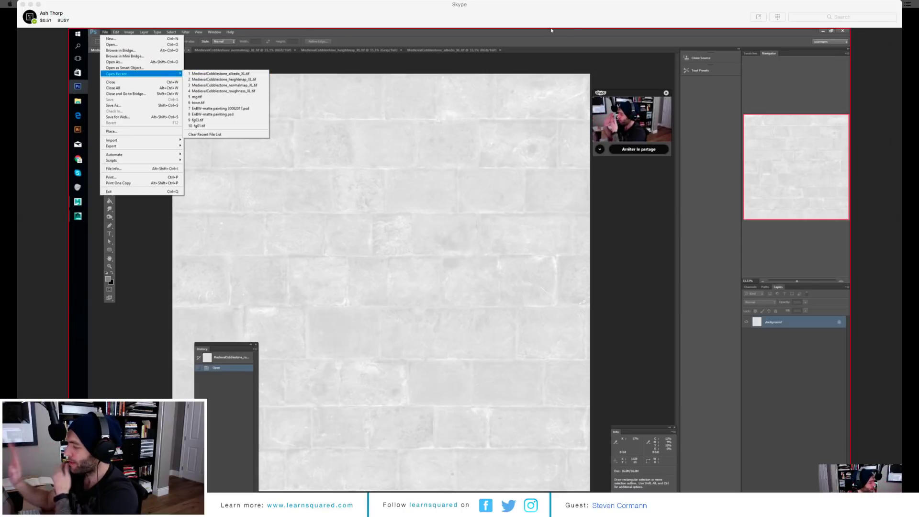
# Step: Open final.psd from the WORK > Personnel > Ancient Civilization folder on the DATA (H:) drive
pyautogui.click(566, 41)
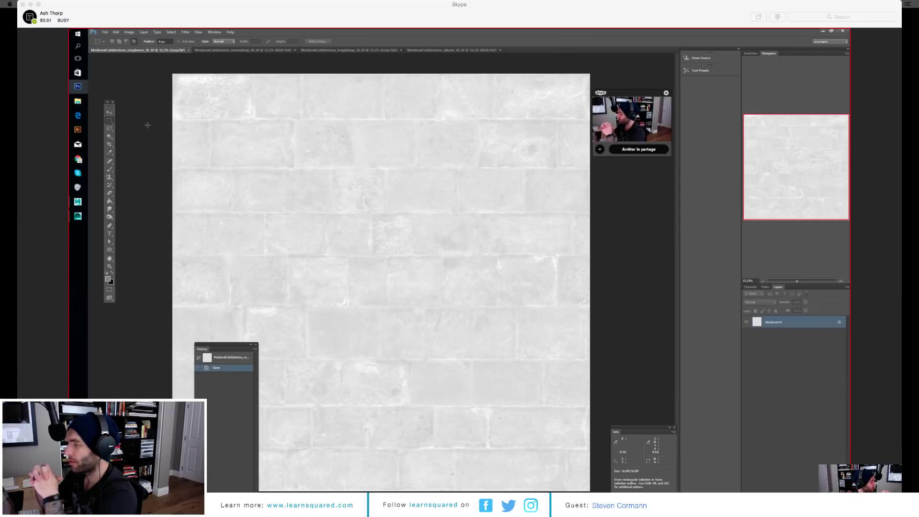
pyautogui.click(106, 33)
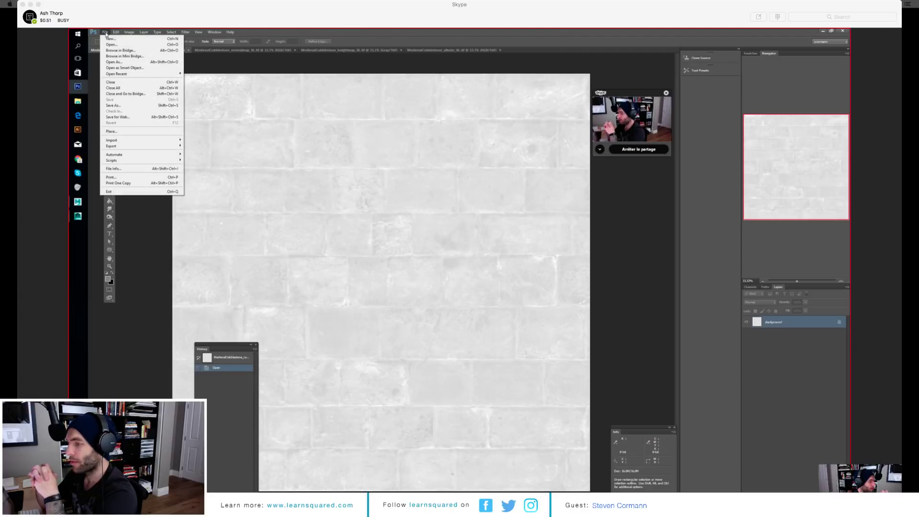
pyautogui.moveTo(153, 75)
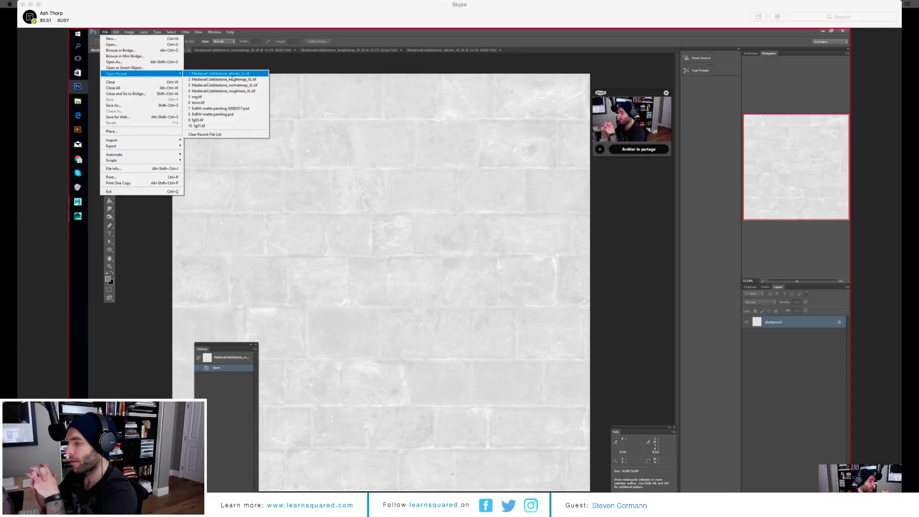
pyautogui.click(111, 44)
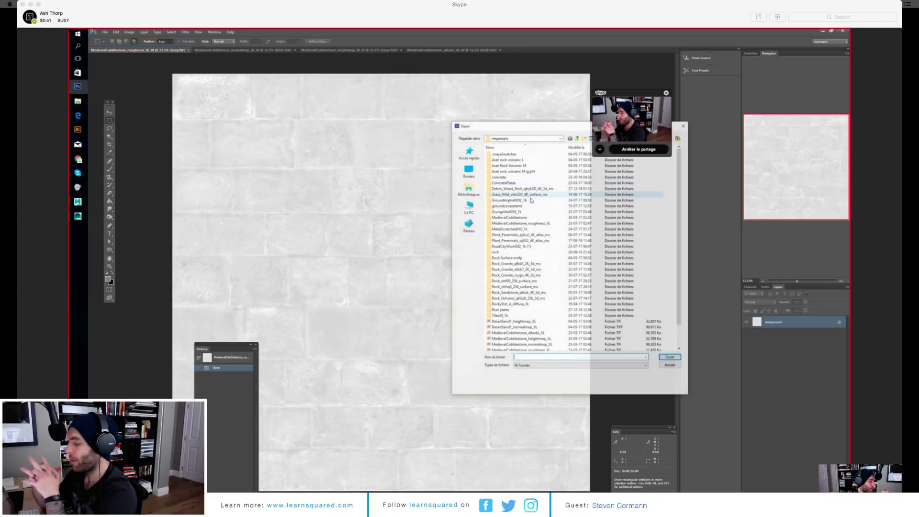
pyautogui.click(469, 208)
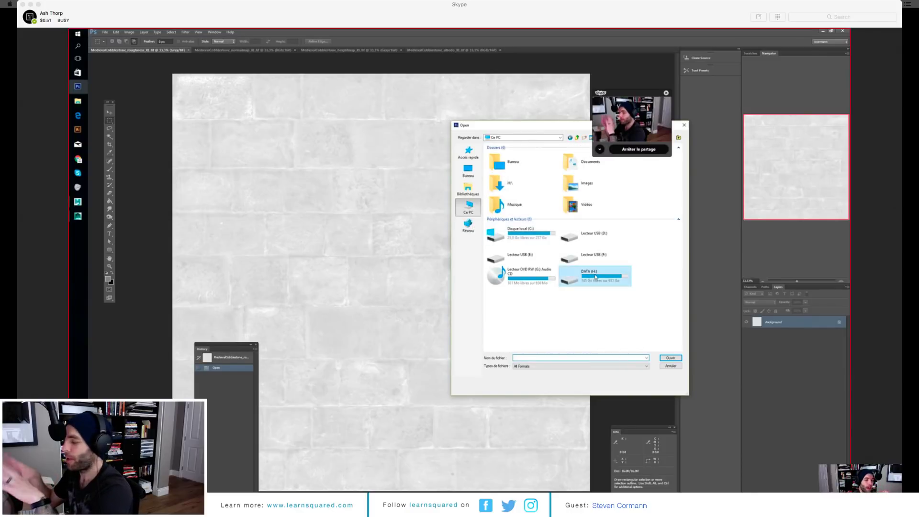
pyautogui.doubleClick(595, 276)
pyautogui.doubleClick(628, 206)
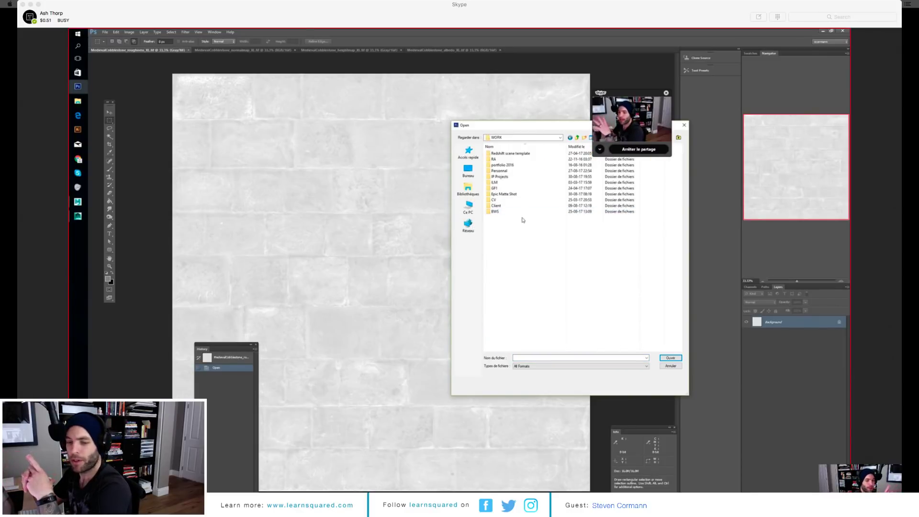
pyautogui.doubleClick(514, 173)
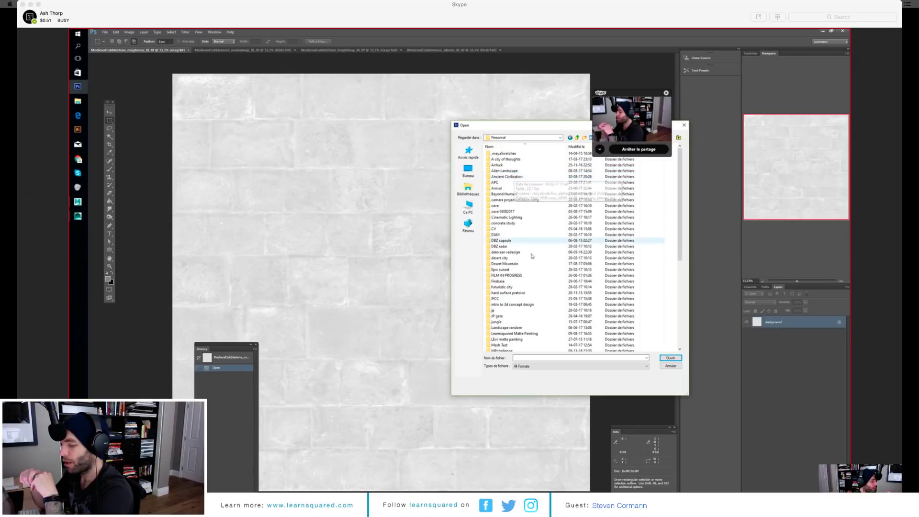
pyautogui.doubleClick(520, 177)
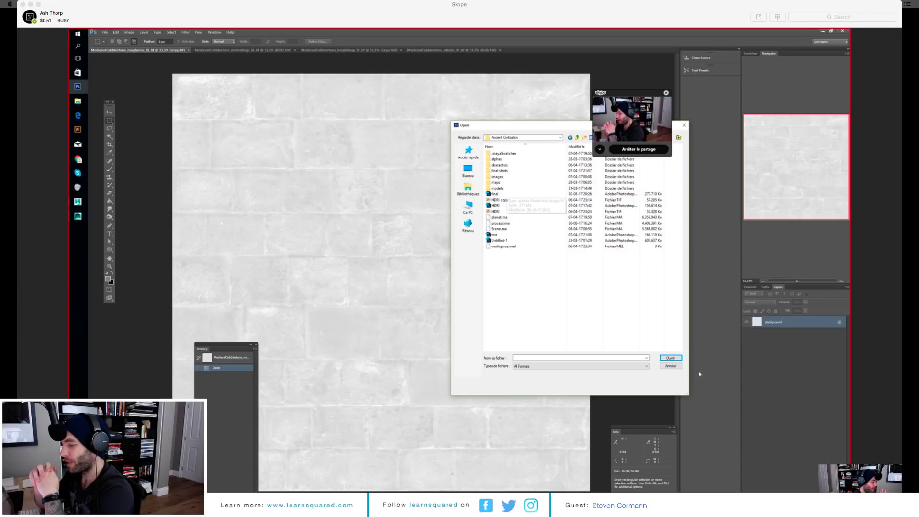
pyautogui.doubleClick(494, 193)
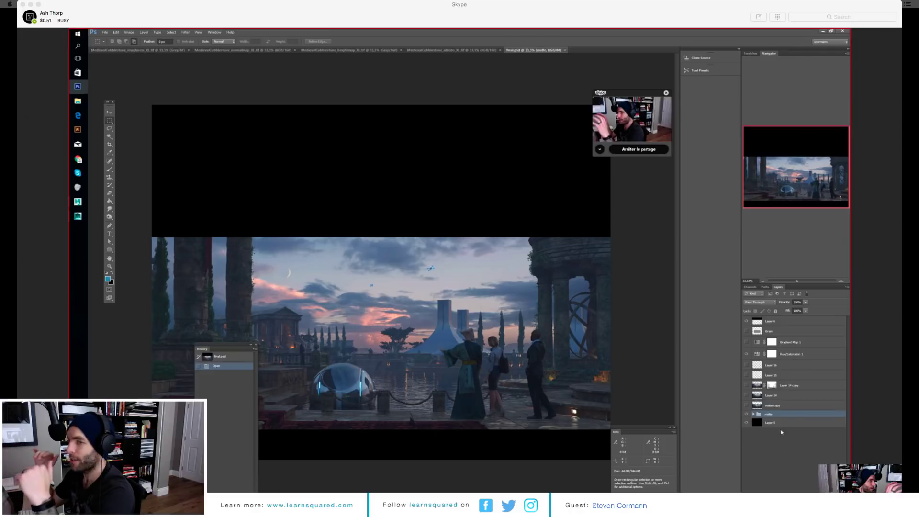
# Step: Expand the matte group, hide its layers and make only the plate layer visible
pyautogui.click(753, 414)
pyautogui.scroll(-1, 760, 412)
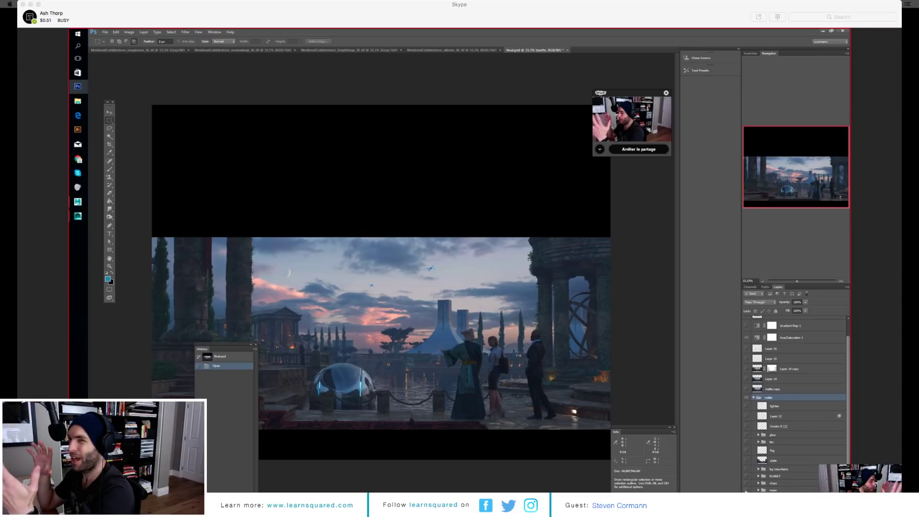
pyautogui.click(745, 460)
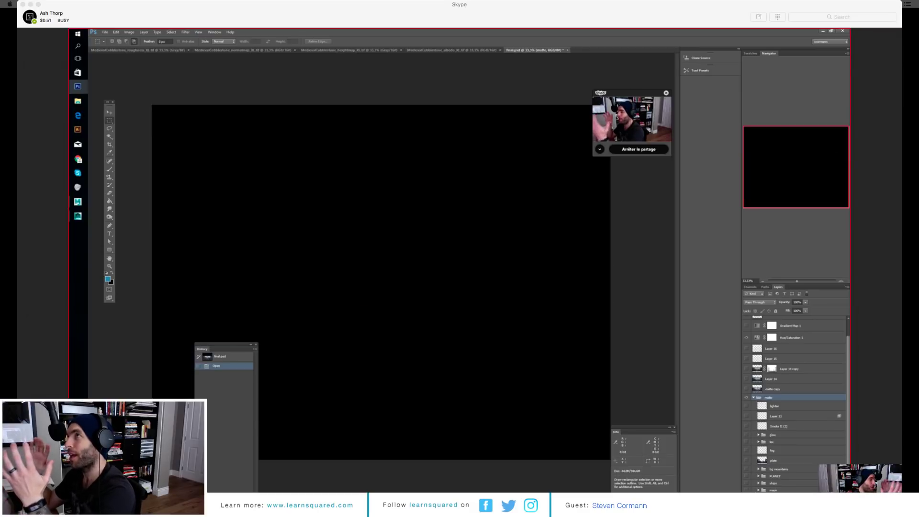
pyautogui.click(745, 461)
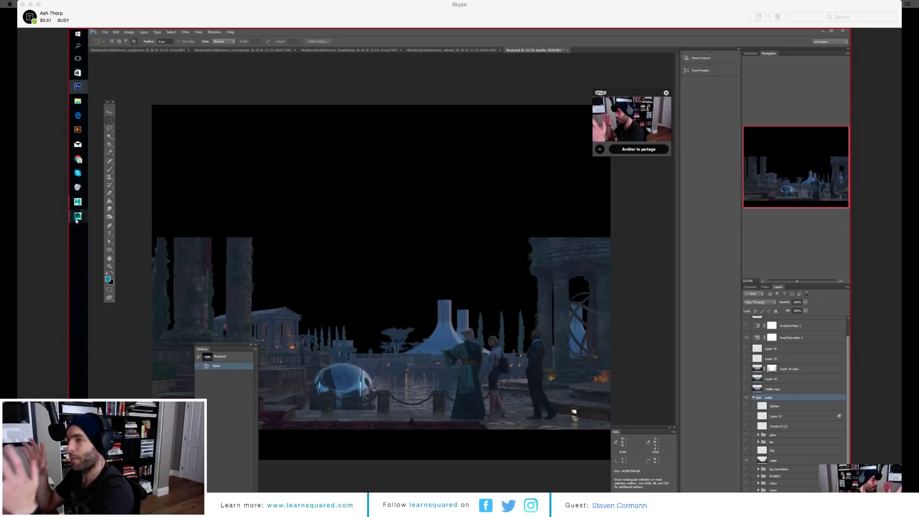
# Step: Switch to Maya and start an IPR render from the current camera in the Render View
pyautogui.moveTo(77, 221)
pyautogui.click(119, 243)
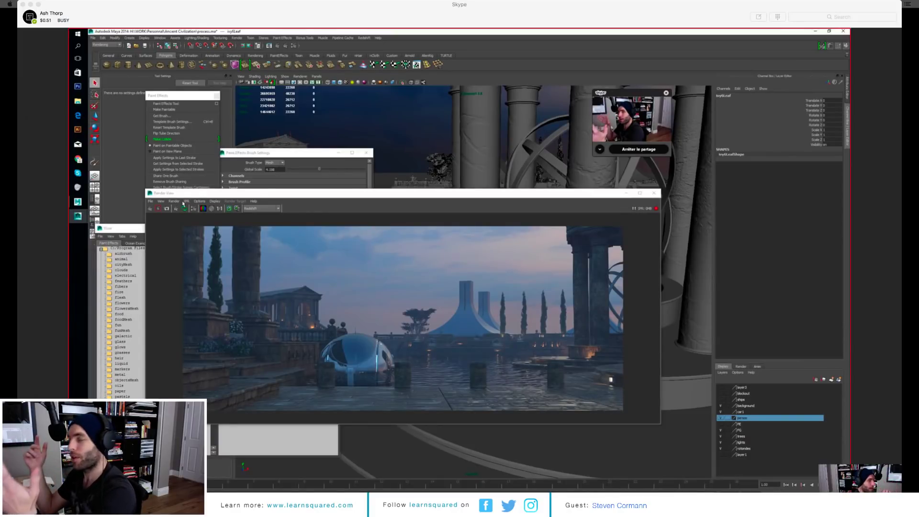
pyautogui.click(194, 215)
pyautogui.click(186, 201)
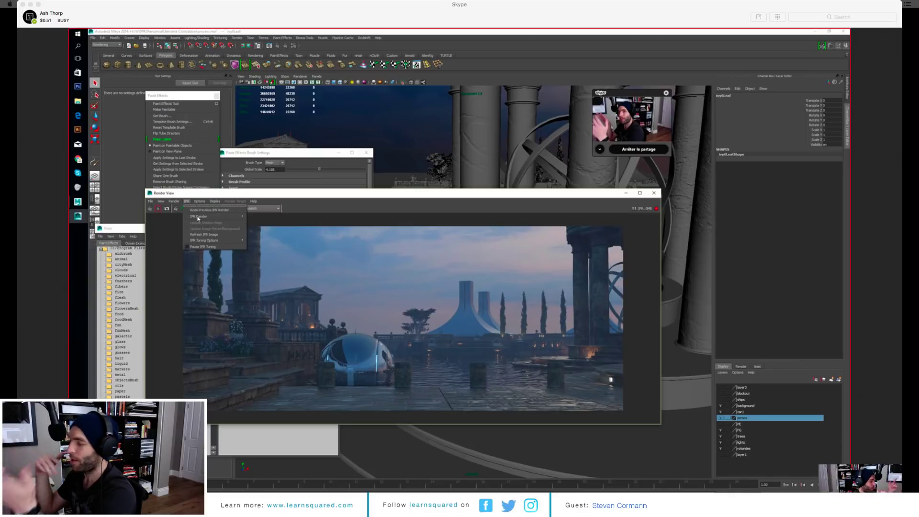
pyautogui.moveTo(216, 216)
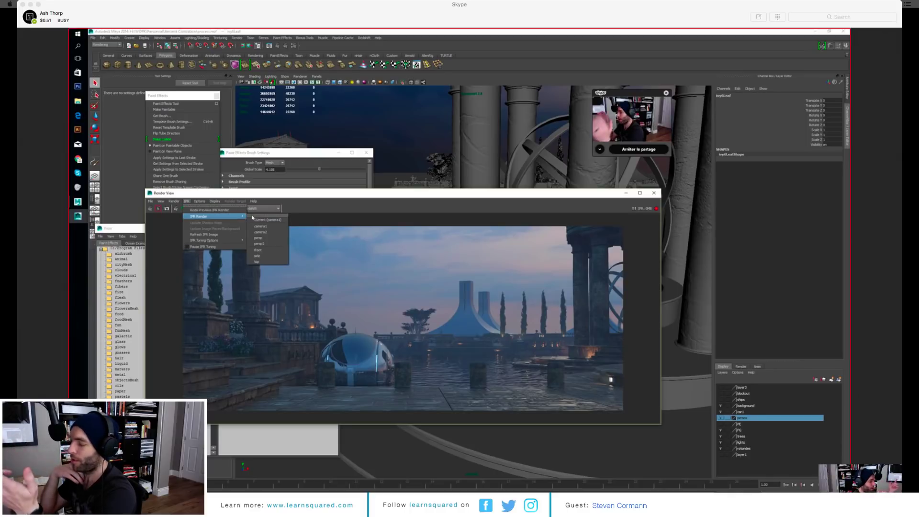
pyautogui.click(279, 221)
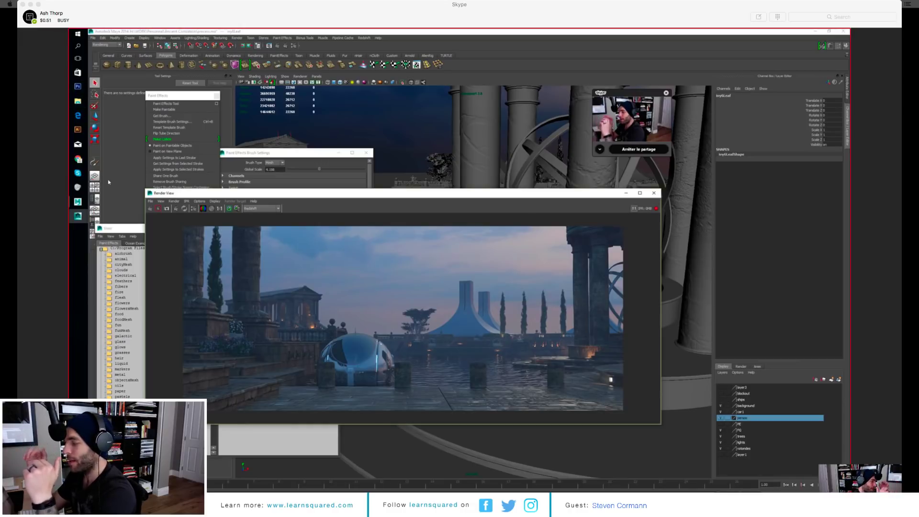
# Step: Switch back to Photoshop, move the History panel clear of the painting and select the plate layer
pyautogui.click(78, 86)
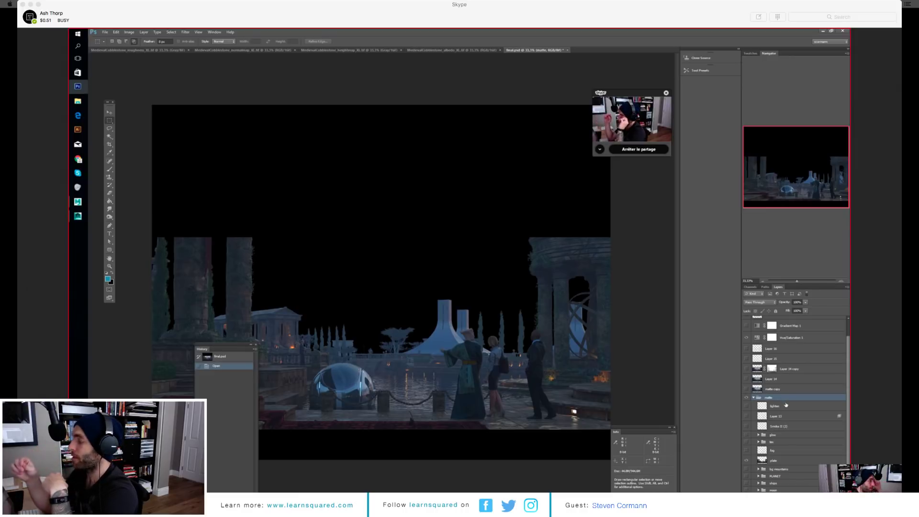
pyautogui.moveTo(219, 348); pyautogui.dragTo(107, 325)
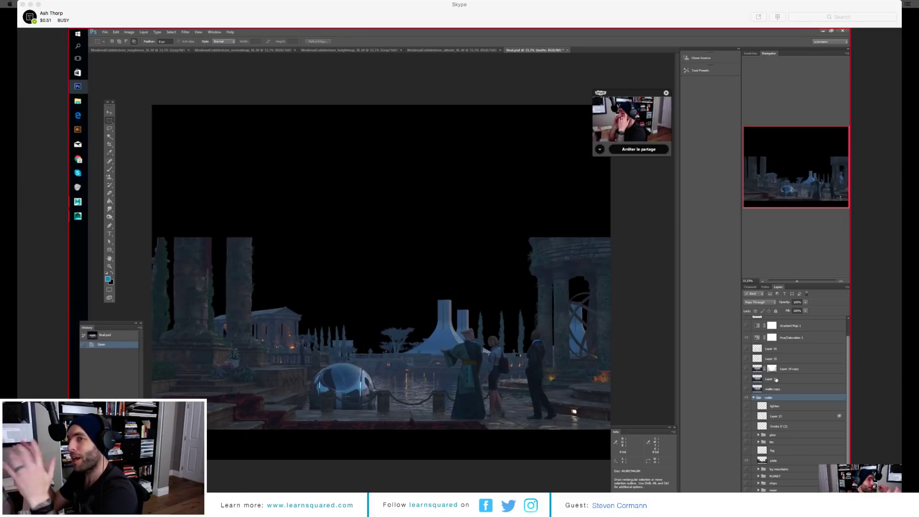
pyautogui.click(796, 370)
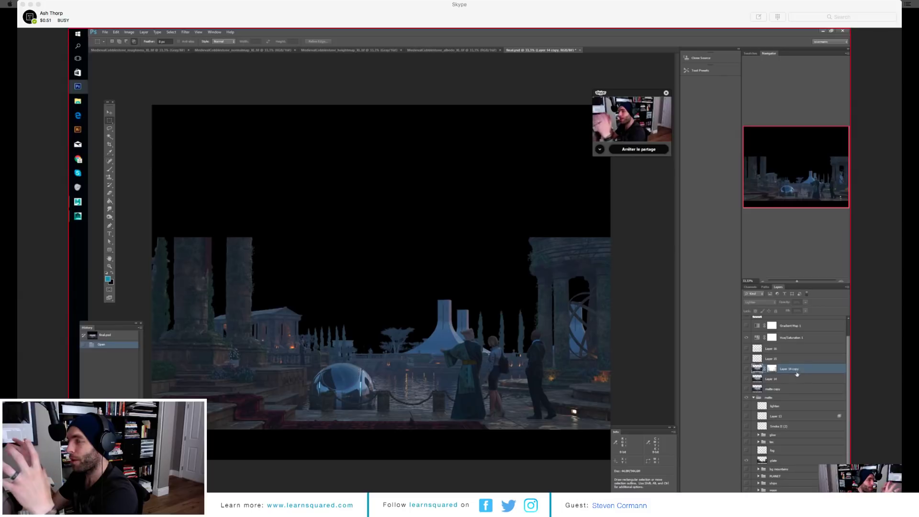
pyautogui.click(801, 460)
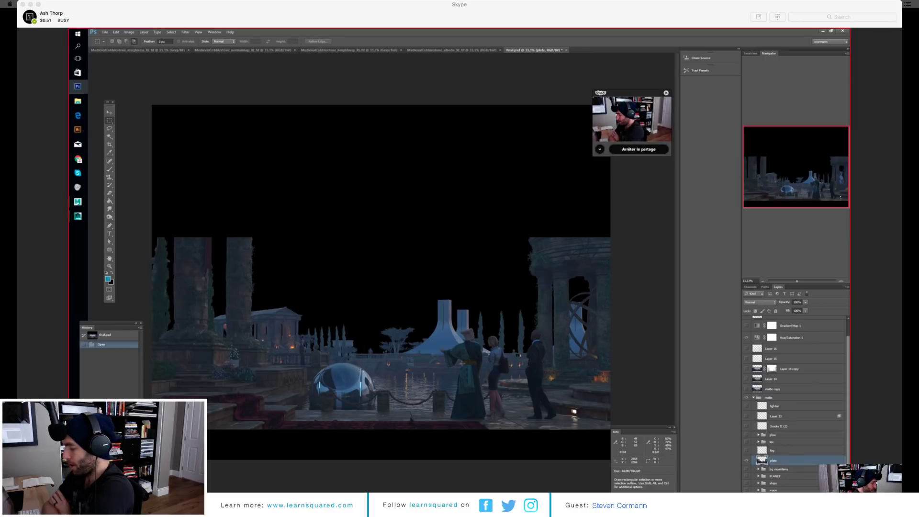
# Step: Switch to Maya and bring up the Render View to examine the original scene render
pyautogui.moveTo(78, 216)
pyautogui.click(109, 234)
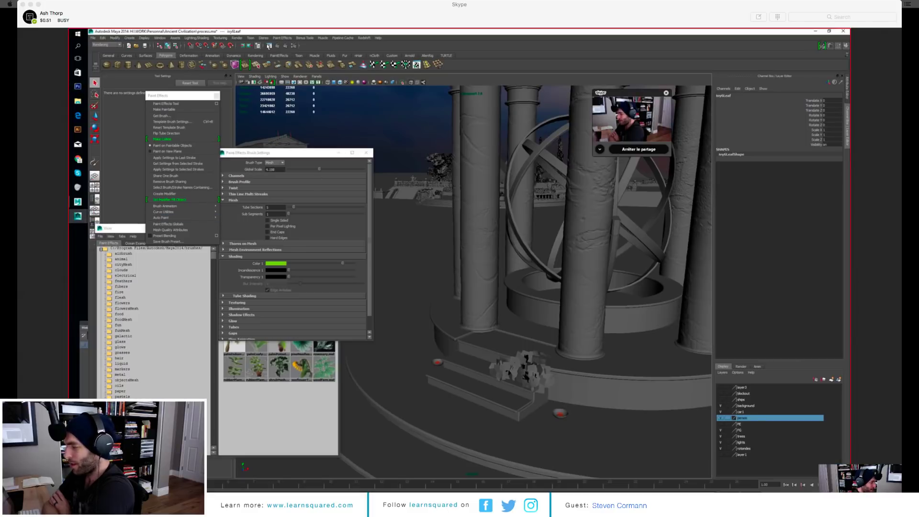
pyautogui.click(269, 46)
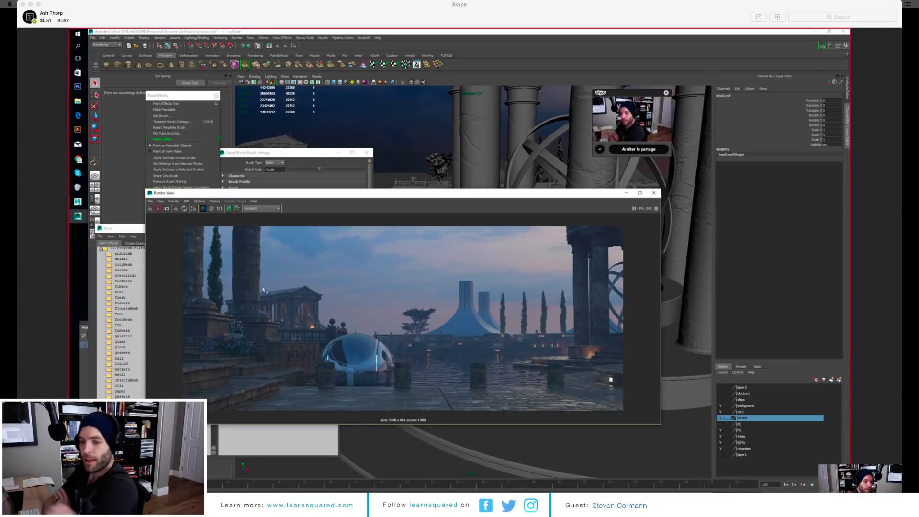
# Step: Switch to Photoshop and show the sky group with only its lowest photo layer visible behind the plate
pyautogui.click(78, 87)
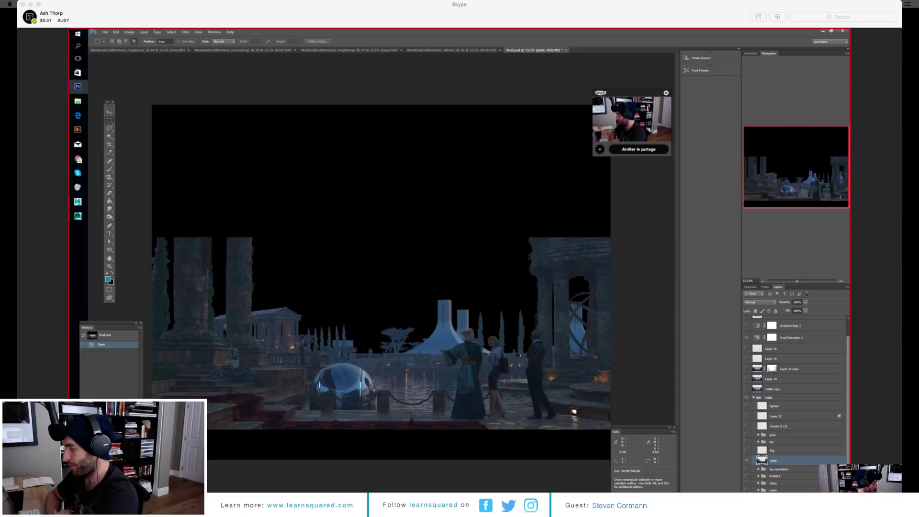
pyautogui.scroll(-5, 770, 487)
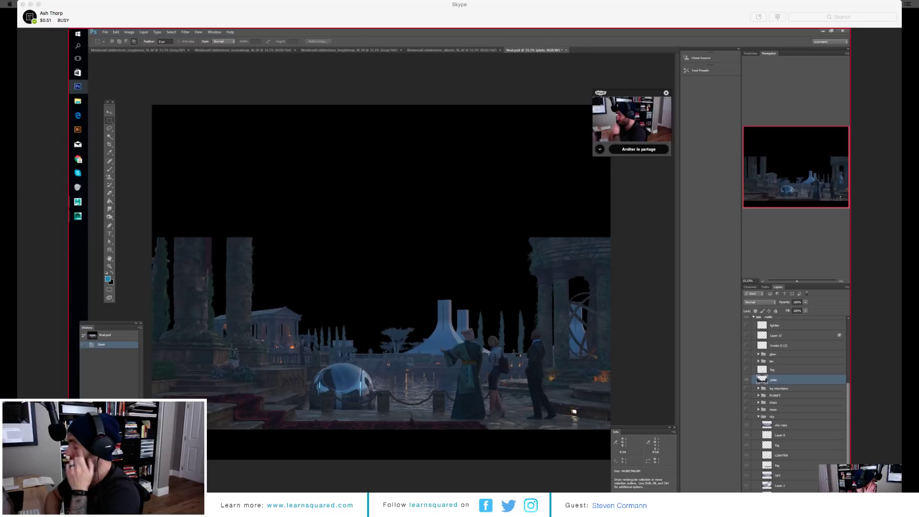
pyautogui.click(746, 417)
pyautogui.moveTo(746, 425); pyautogui.dragTo(748, 495)
pyautogui.click(770, 494)
pyautogui.click(746, 495)
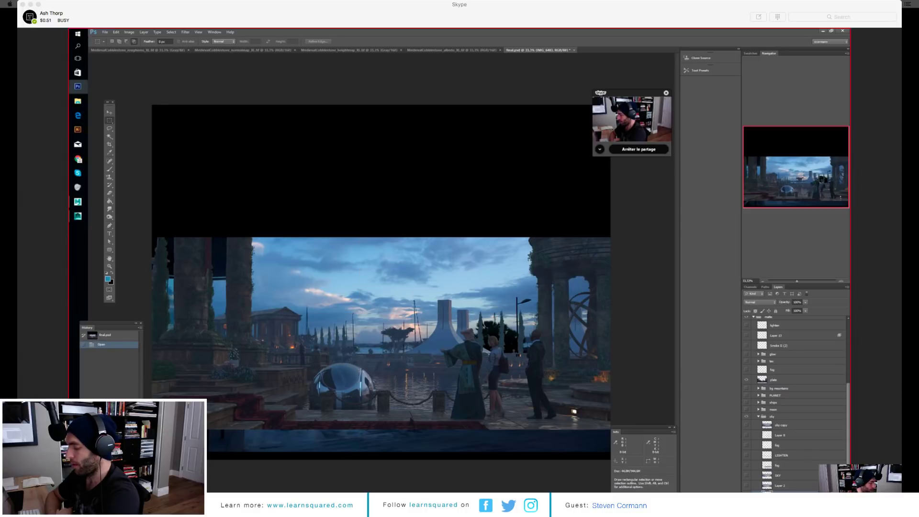
# Step: Isolate the base sky photo layer, briefly comparing it with the plate layer before hiding the plate again
pyautogui.keyDown('alt'); pyautogui.click(747, 495); pyautogui.keyUp('alt')
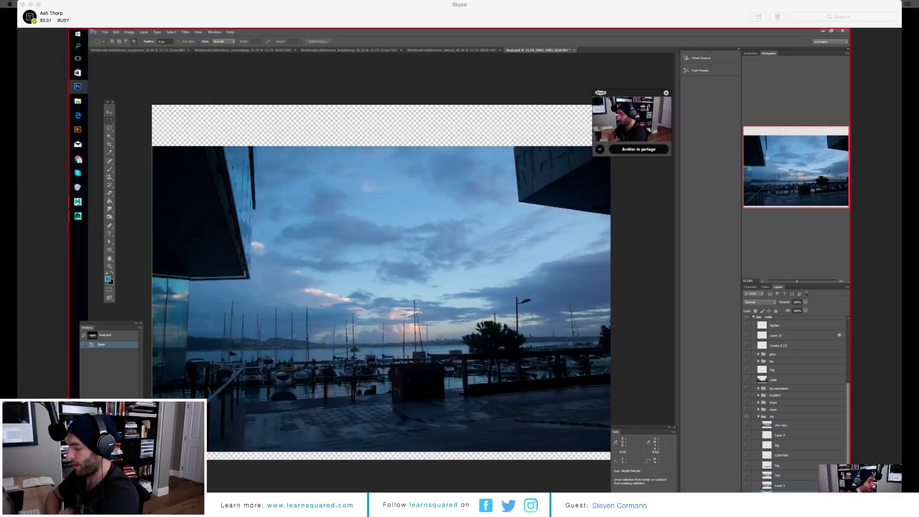
pyautogui.press('alt')
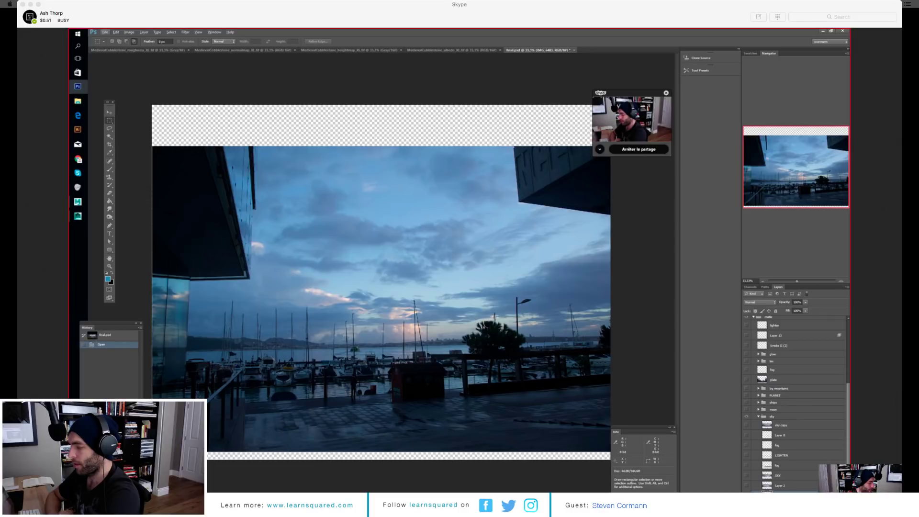
pyautogui.press('alt')
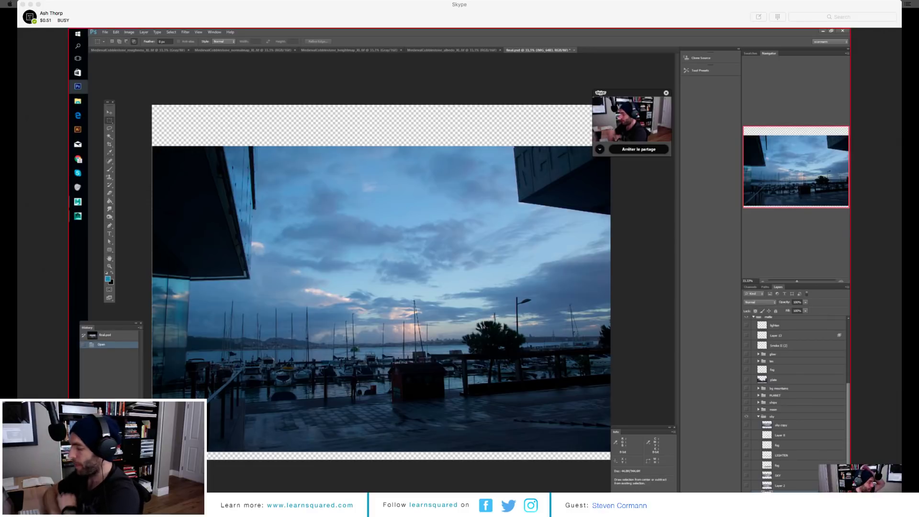
pyautogui.click(746, 380)
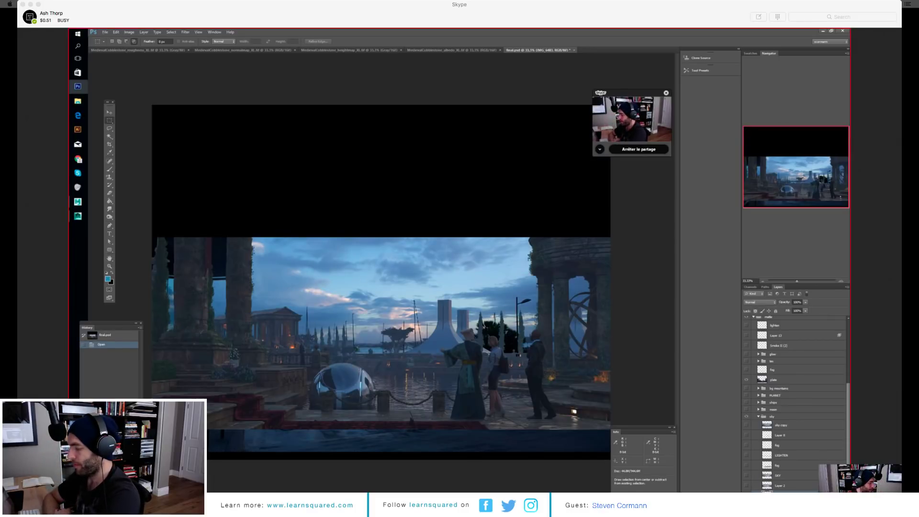
pyautogui.click(746, 379)
# Step: Turn on the remaining sky group layers one after another, from Layer 2 up to sky copy, and select the sky group
pyautogui.click(746, 485)
pyautogui.click(747, 476)
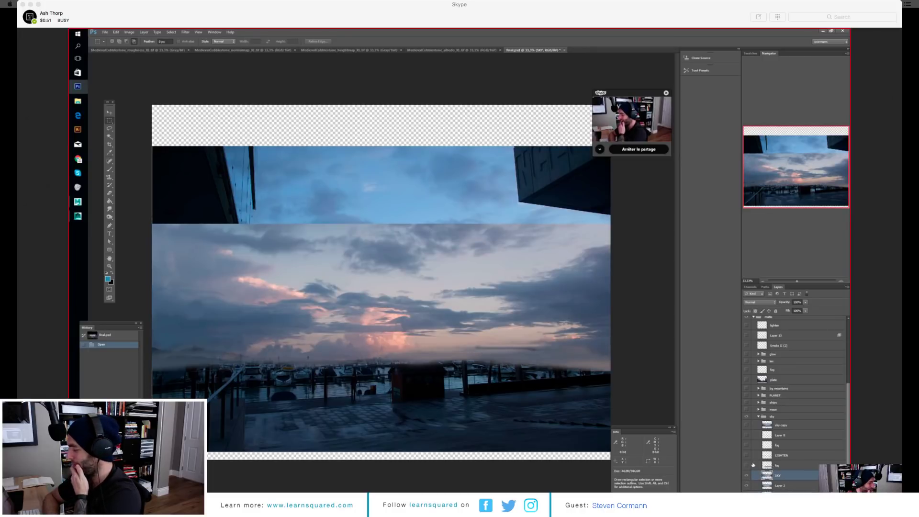
pyautogui.click(748, 466)
pyautogui.click(746, 466)
pyautogui.click(746, 455)
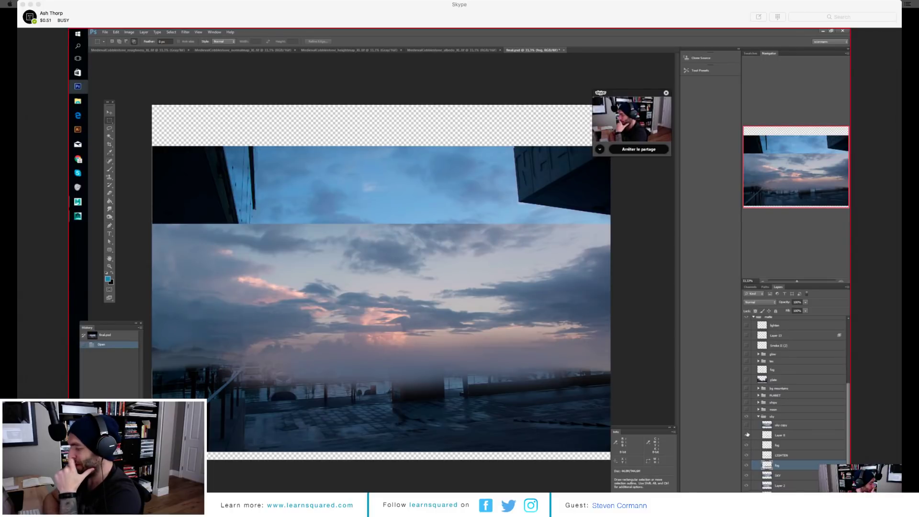
pyautogui.click(746, 425)
pyautogui.click(785, 426)
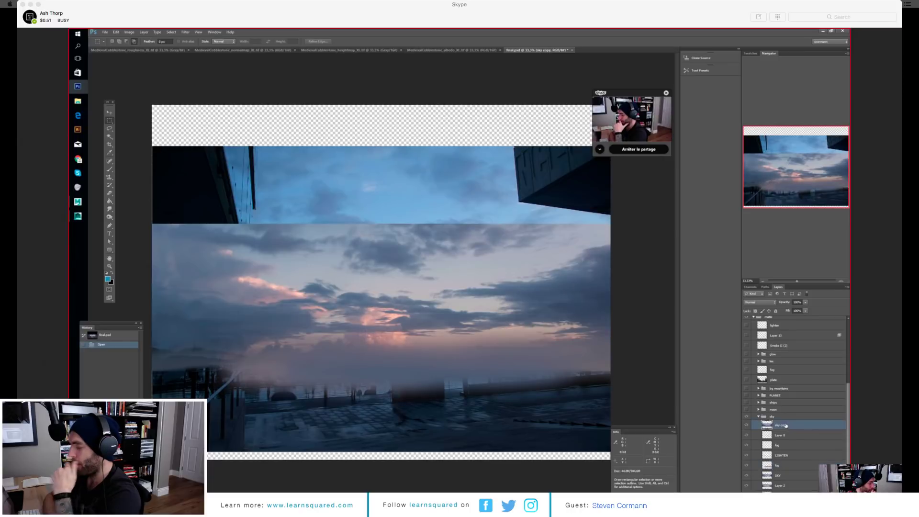
pyautogui.scroll(3, 761, 438)
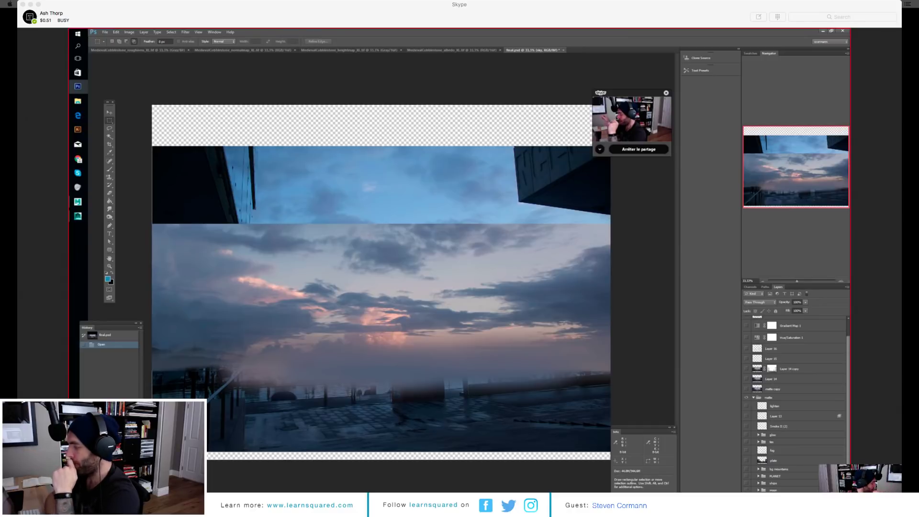
pyautogui.scroll(-3, 777, 464)
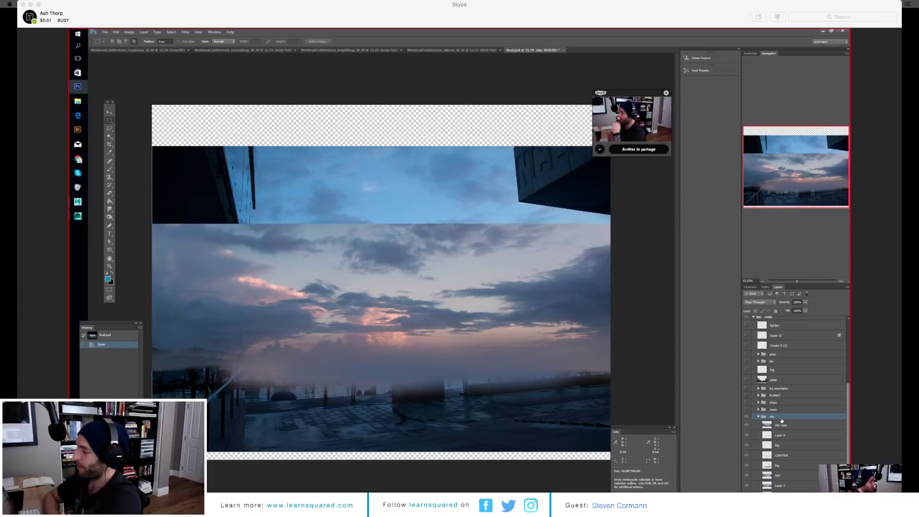
pyautogui.scroll(3, 759, 418)
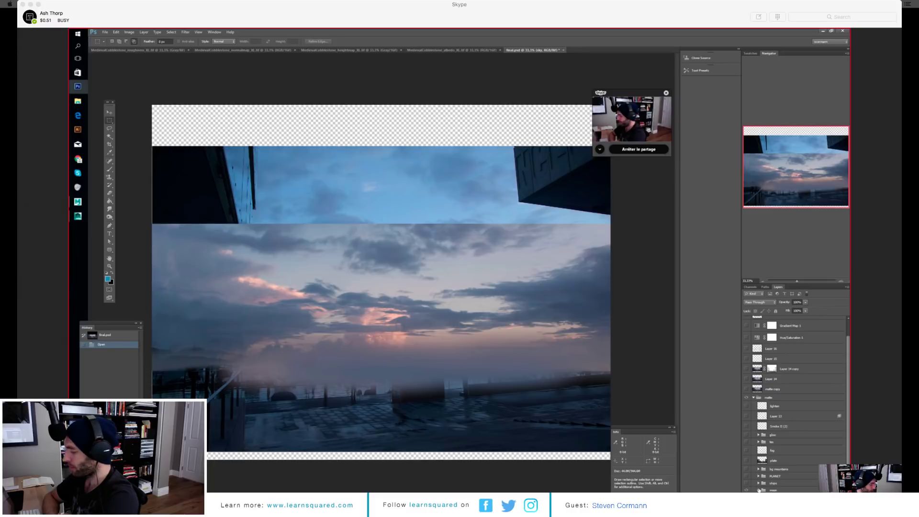
# Step: Expand the PLANET group and turn on its three Layer 9 layers, plus the black letterbox layer at the top of the stack
pyautogui.scroll(-1, 765, 487)
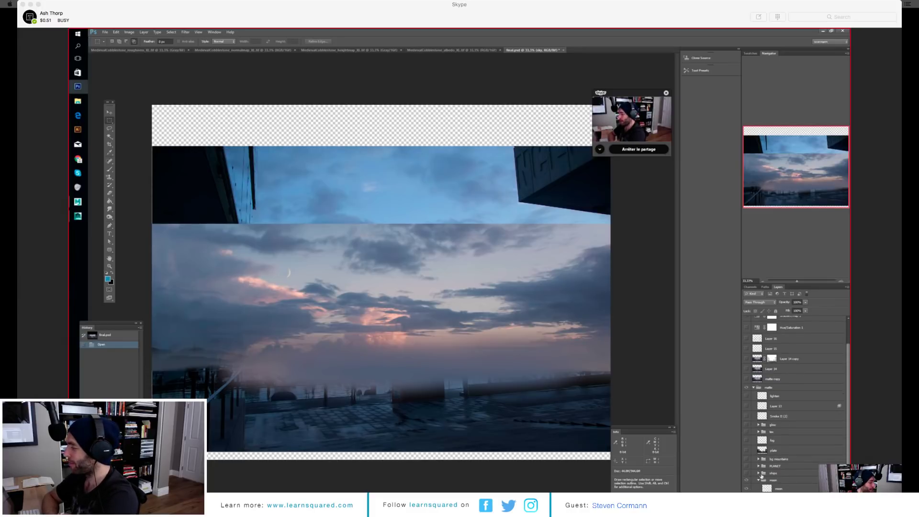
pyautogui.click(759, 465)
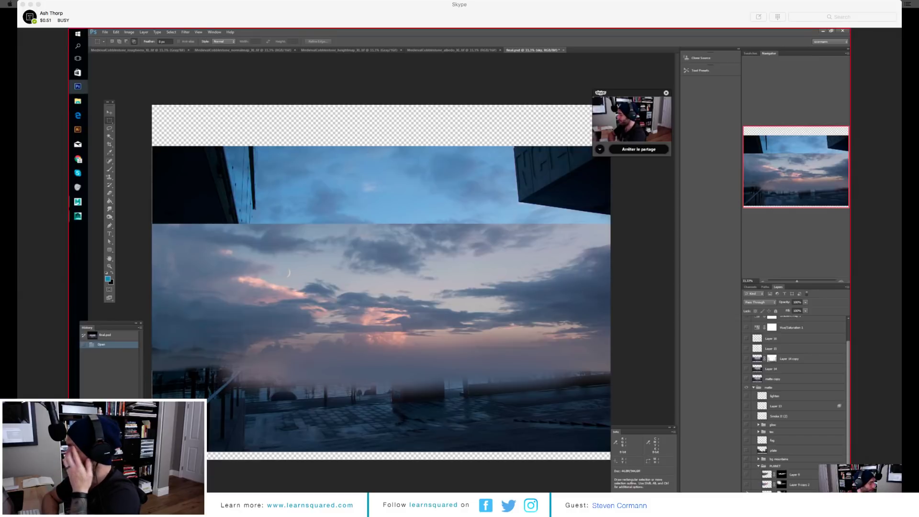
pyautogui.click(745, 475)
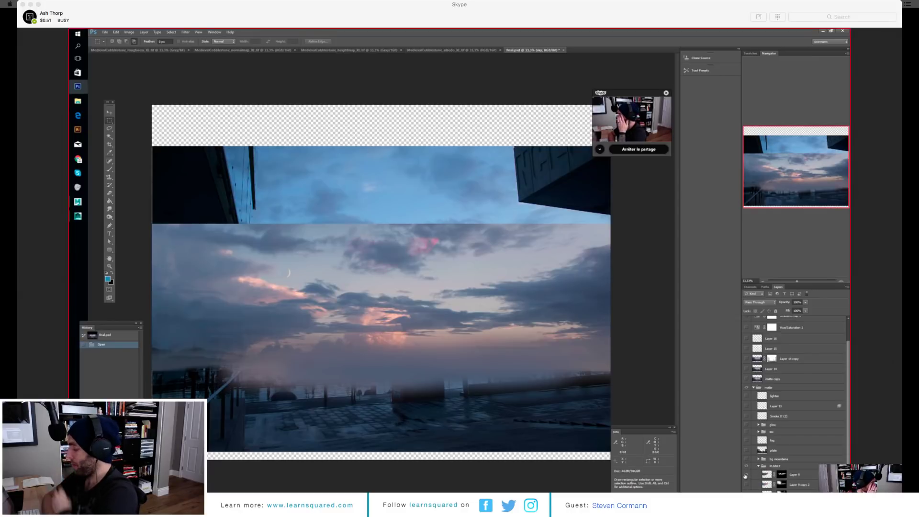
pyautogui.click(747, 484)
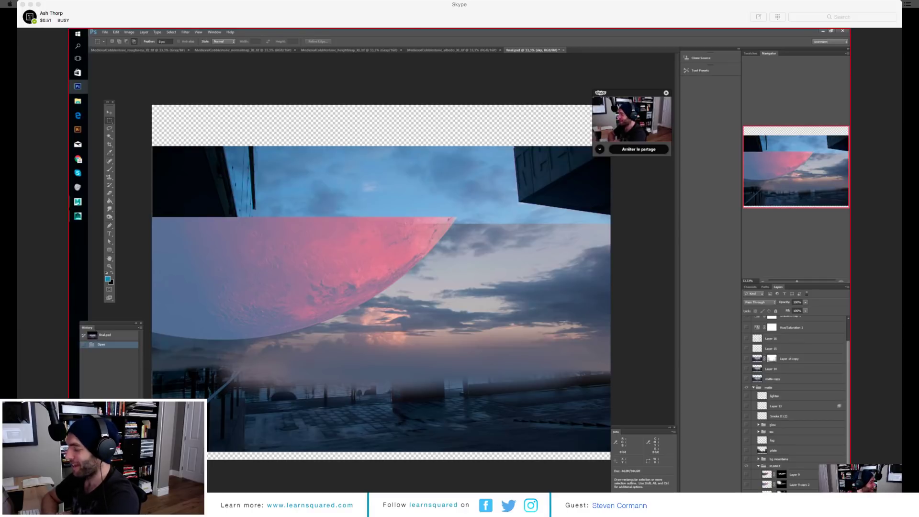
pyautogui.click(746, 493)
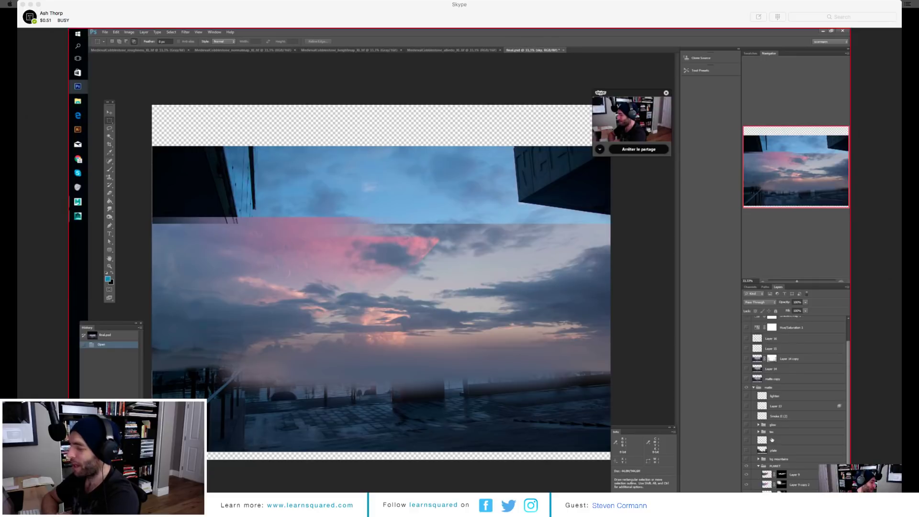
pyautogui.scroll(2, 809, 412)
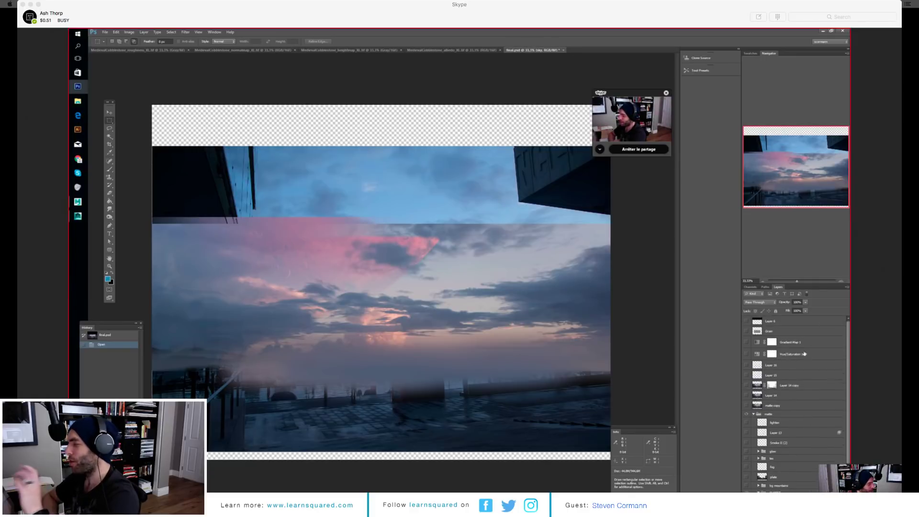
pyautogui.click(747, 321)
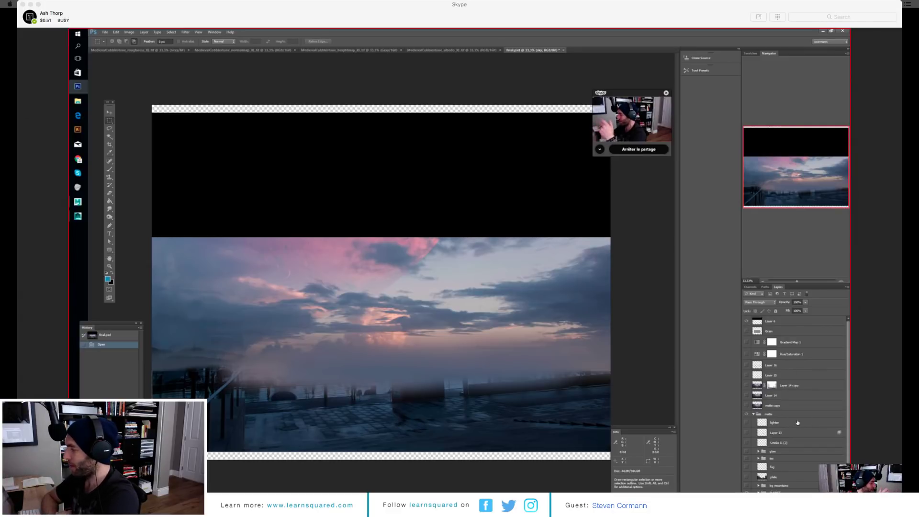
# Step: Try painting white with a textured brush on the mask of Layer 9 copy 2 to reveal the planet, and undo the stroke
pyautogui.scroll(-3, 797, 422)
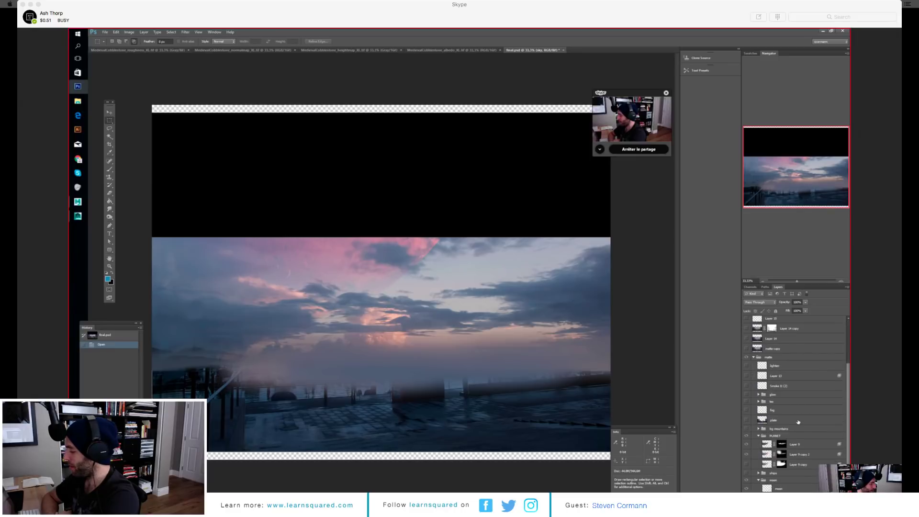
pyautogui.click(781, 454)
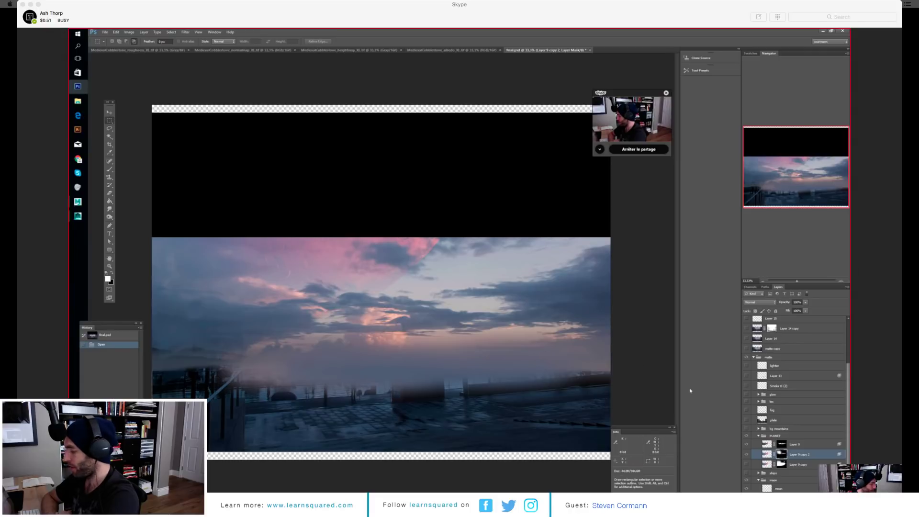
pyautogui.click(110, 184)
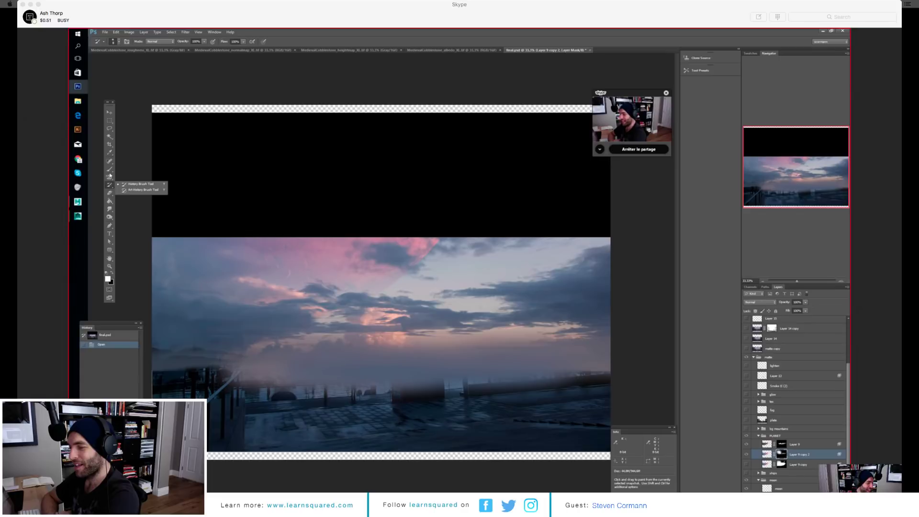
pyautogui.click(109, 170)
pyautogui.rightClick(452, 304)
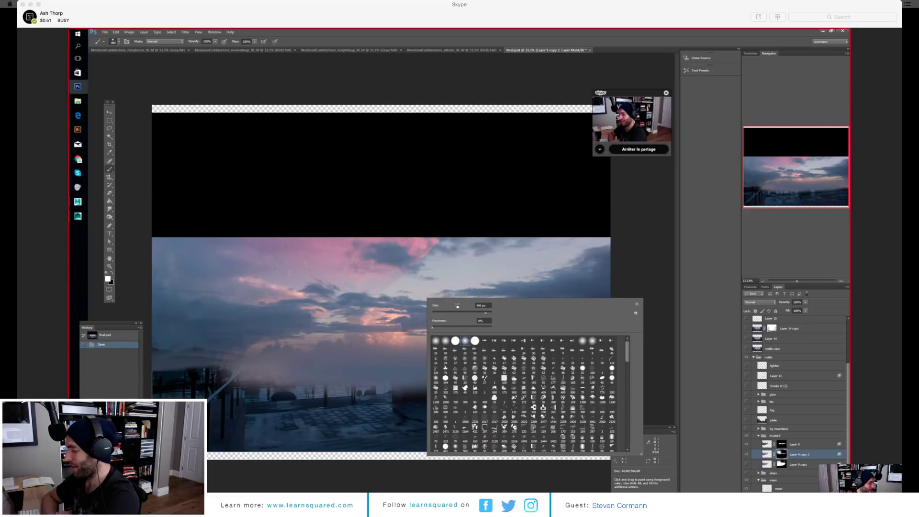
pyautogui.click(494, 389)
pyautogui.moveTo(395, 252); pyautogui.dragTo(363, 265)
pyautogui.press('z')
pyautogui.hotkey('ctrl', 'z')
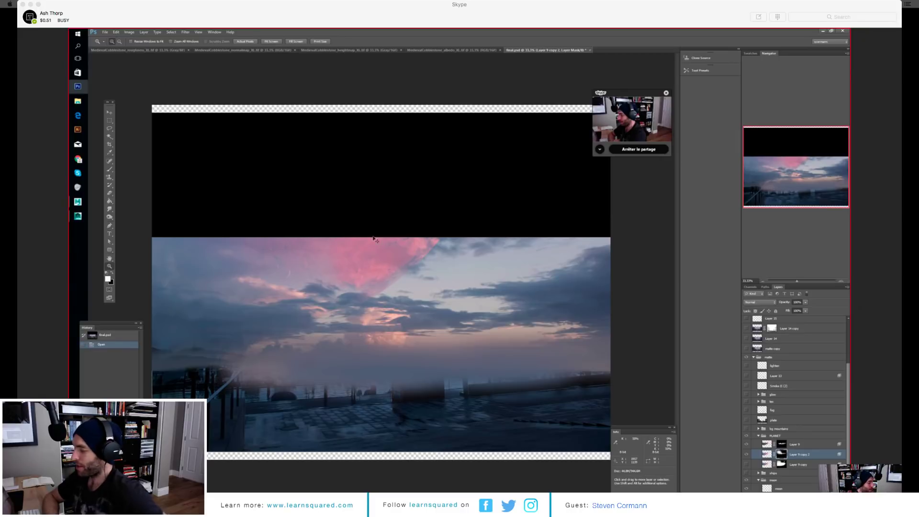
# Step: Collapse and hide the PLANET group, and turn on the Misty Lagoon layers inside the bg mountains group
pyautogui.click(757, 435)
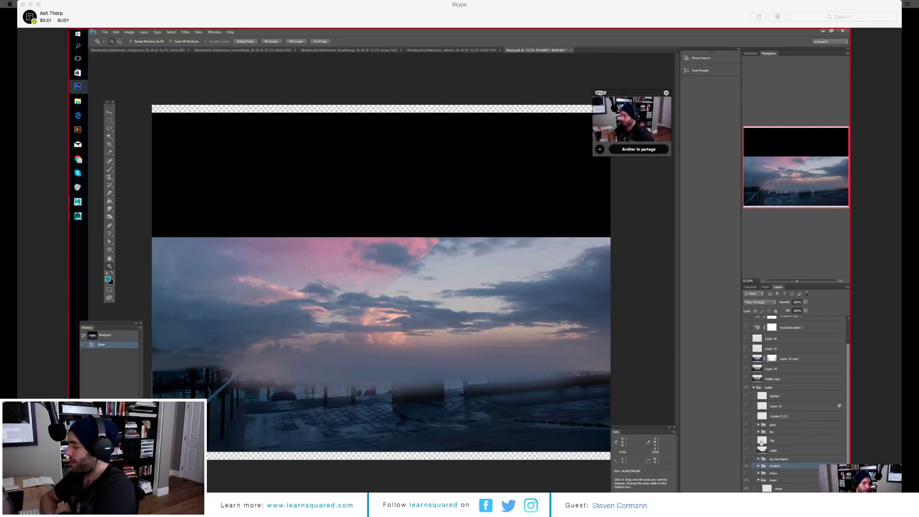
pyautogui.click(747, 466)
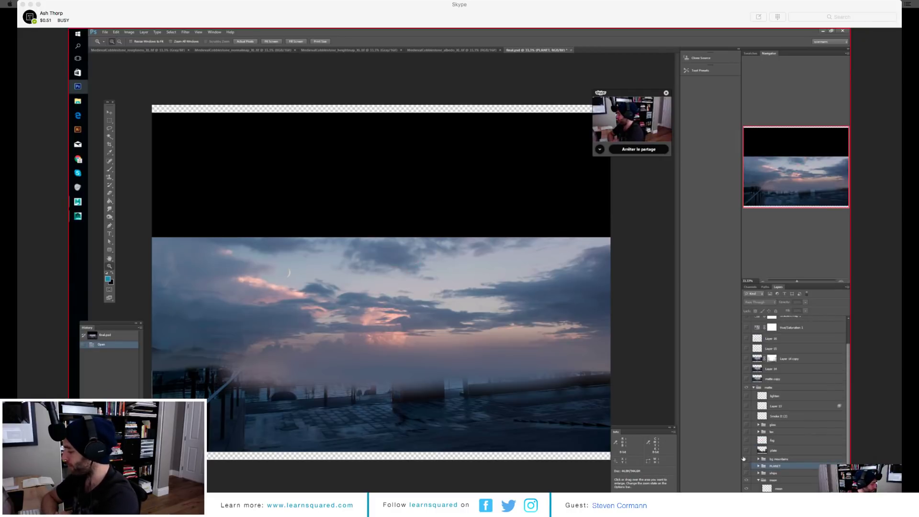
pyautogui.click(759, 459)
pyautogui.scroll(-2, 751, 440)
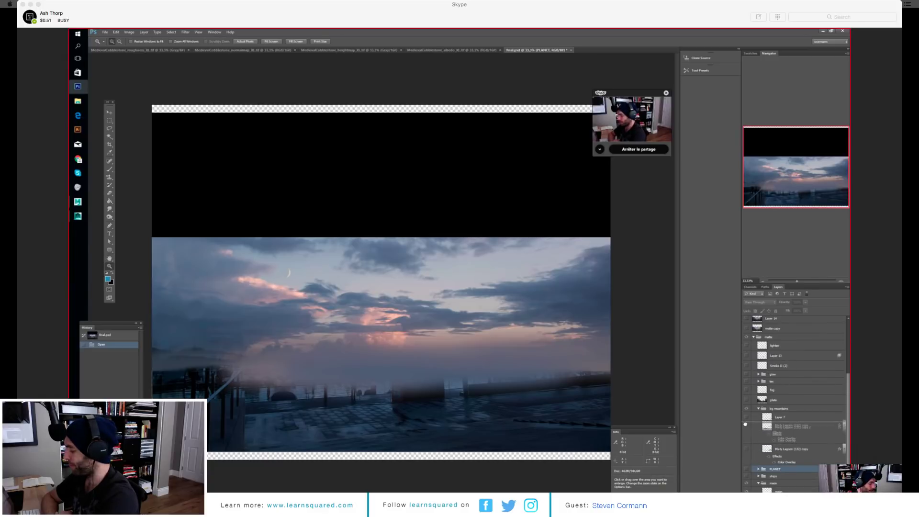
pyautogui.moveTo(745, 424); pyautogui.dragTo(765, 438)
pyautogui.hotkey('ctrl', 'z')
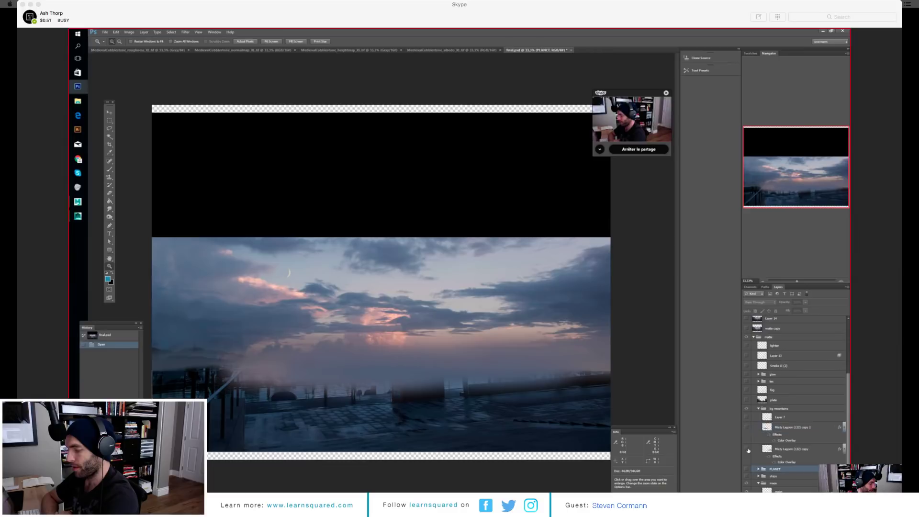
pyautogui.click(746, 449)
pyautogui.click(746, 427)
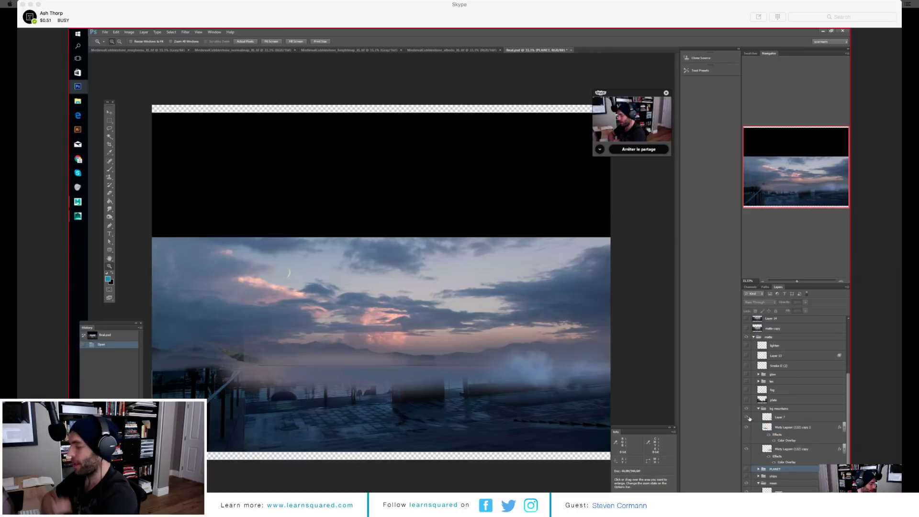
pyautogui.click(758, 409)
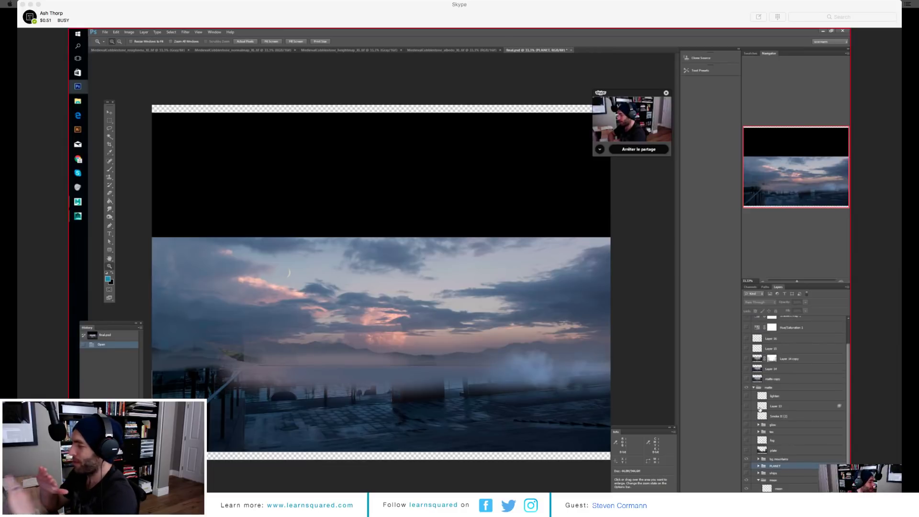
# Step: Turn on the plate layer and the fog layer above it, and select the concrete texture group
pyautogui.click(746, 450)
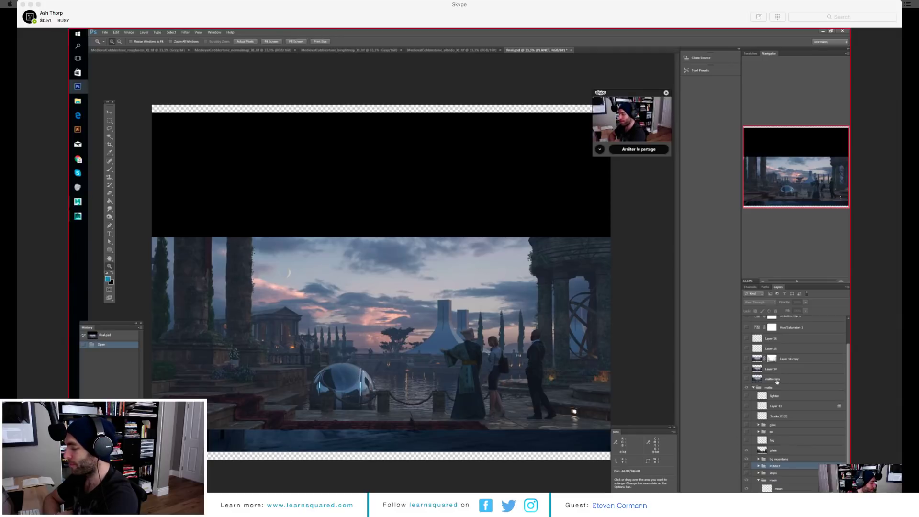
pyautogui.click(781, 450)
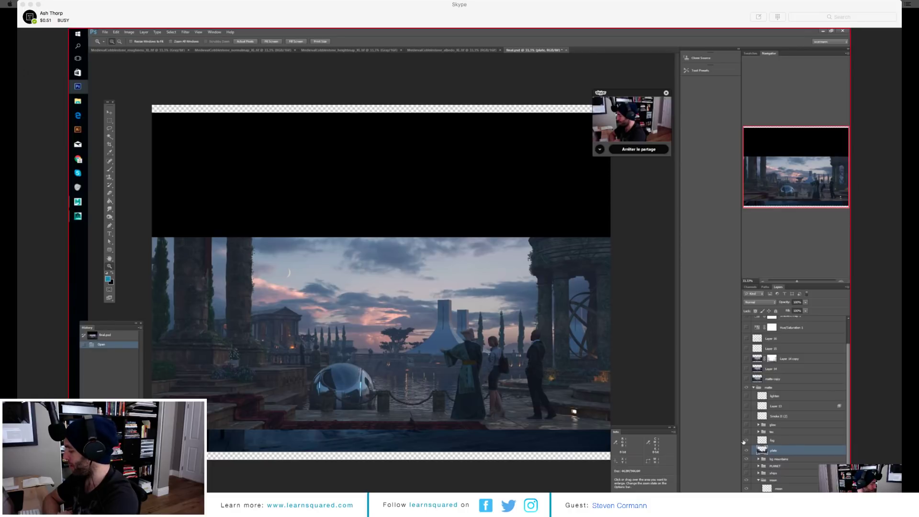
pyautogui.click(751, 431)
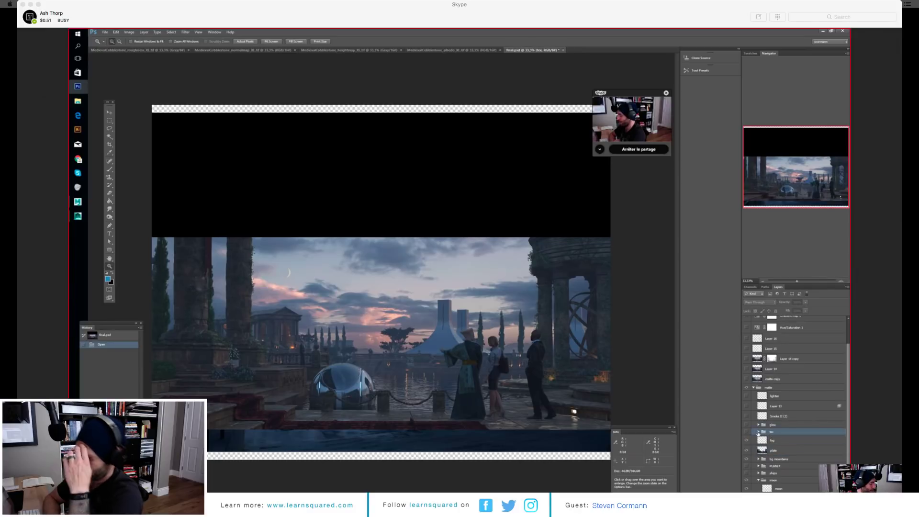
# Step: Expand the concrete texture group, turn on its unmasked ConcreteLeaking layer and move the texture up over the sky
pyautogui.click(759, 432)
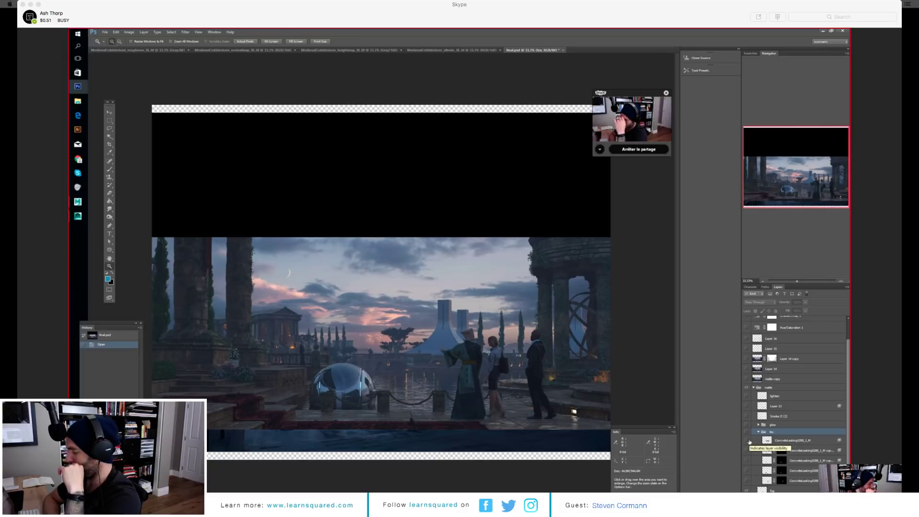
pyautogui.click(748, 440)
pyautogui.click(767, 441)
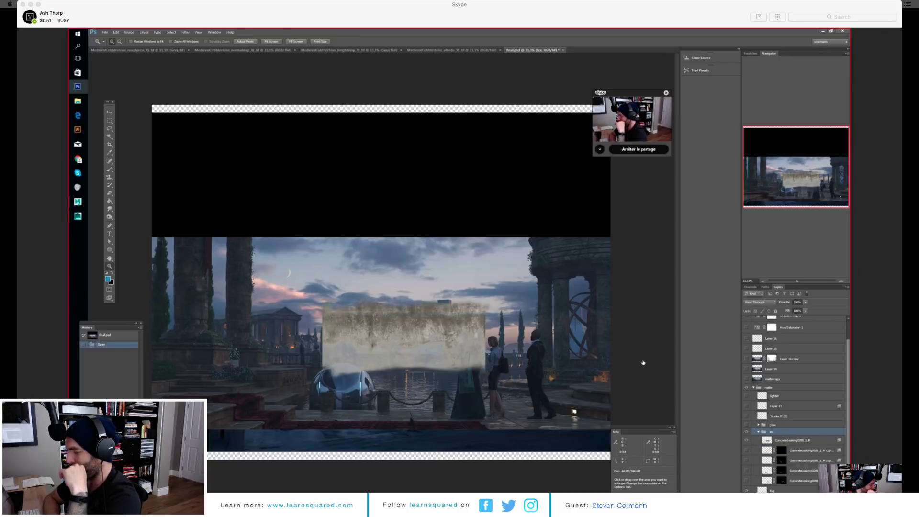
pyautogui.click(109, 112)
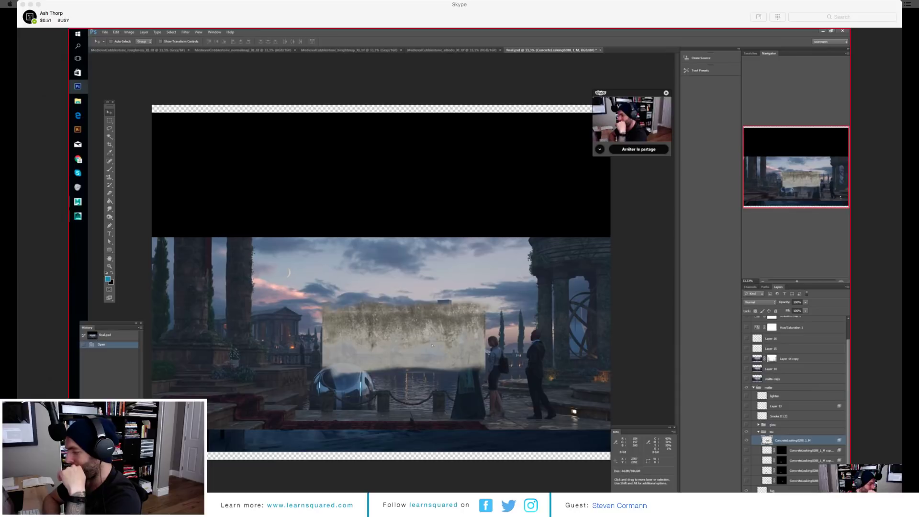
pyautogui.moveTo(404, 335); pyautogui.dragTo(390, 279)
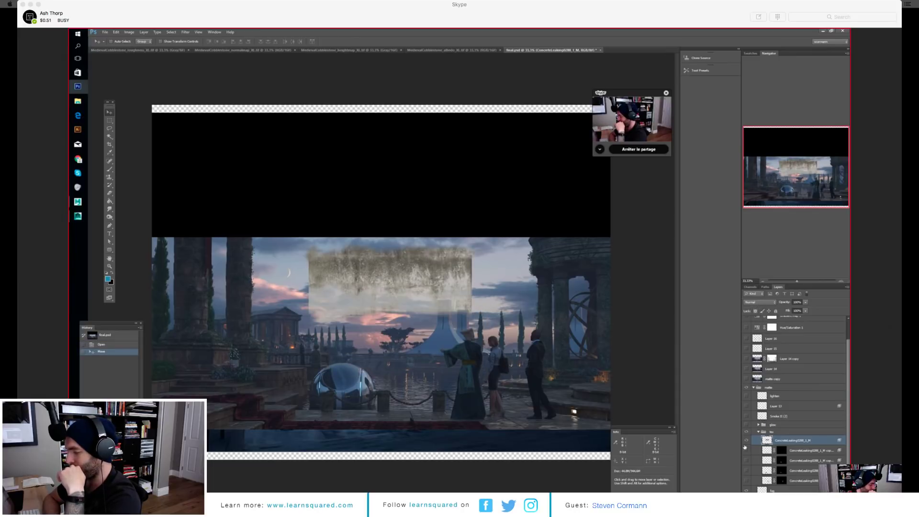
# Step: Set the unmasked ConcreteLeaking layer's blending mode to Overlay, hide it and turn on the masked texture copies below
pyautogui.click(753, 301)
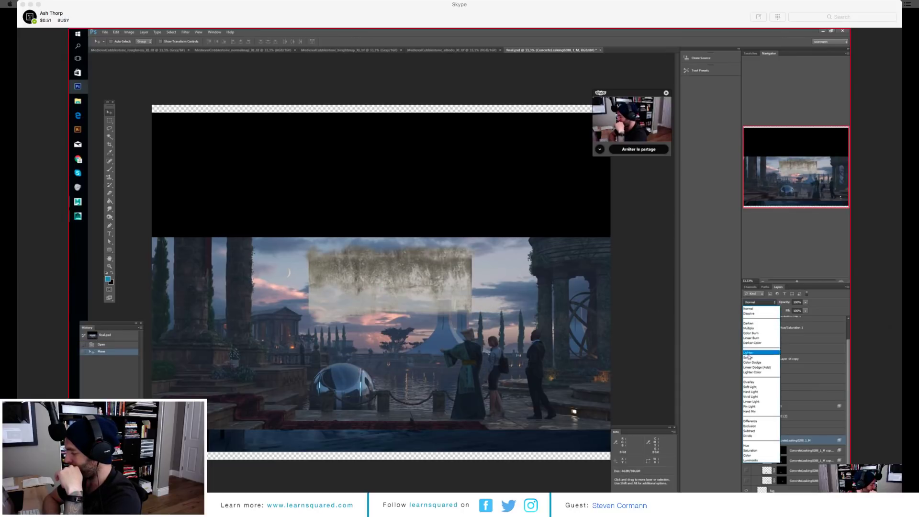
pyautogui.click(750, 382)
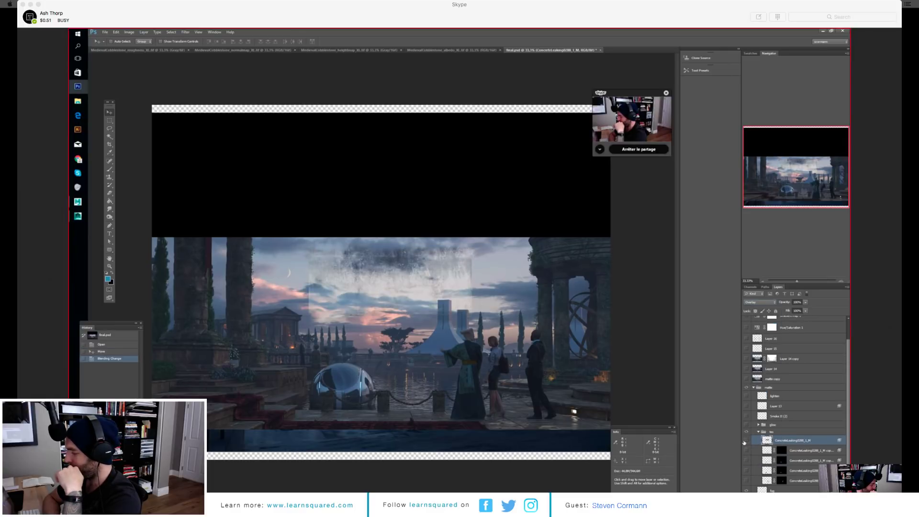
pyautogui.click(745, 439)
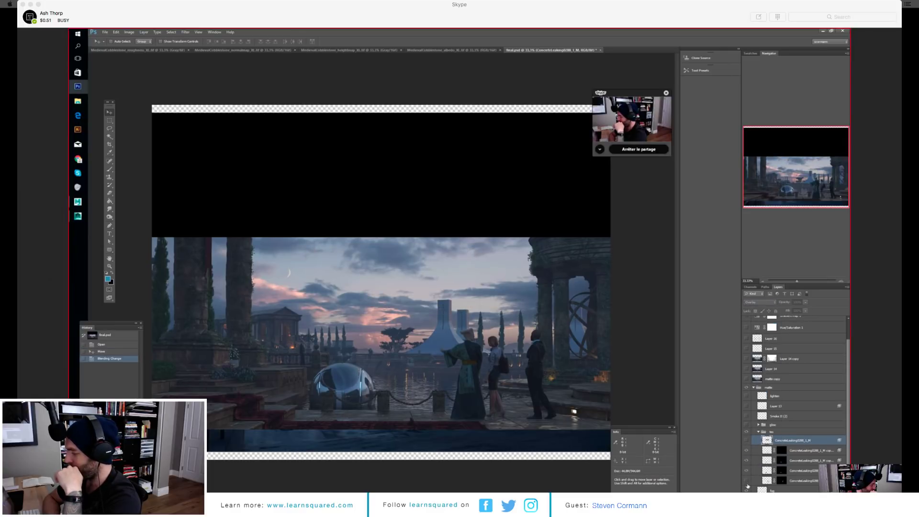
# Step: Examine the texture detail on the glass sphere vehicle up close, and return to an overview of the scene
pyautogui.click(109, 267)
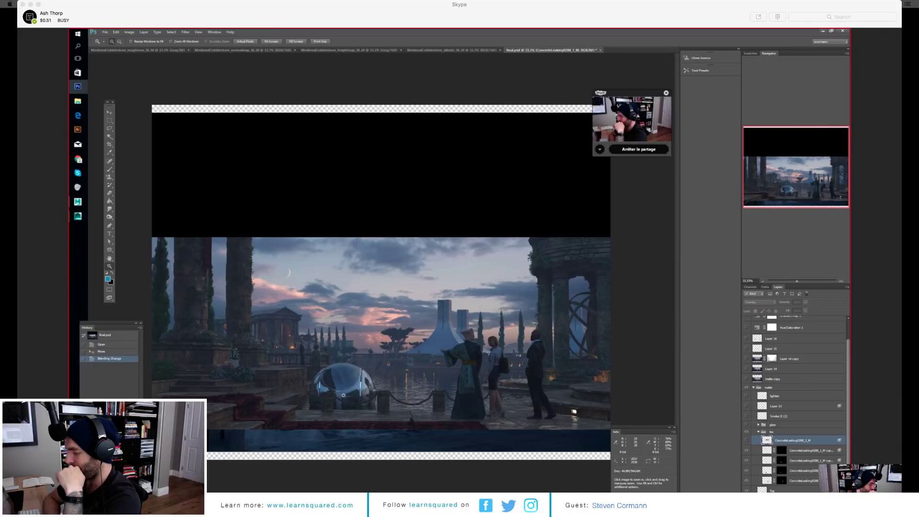
pyautogui.click(357, 413)
pyautogui.click(343, 395)
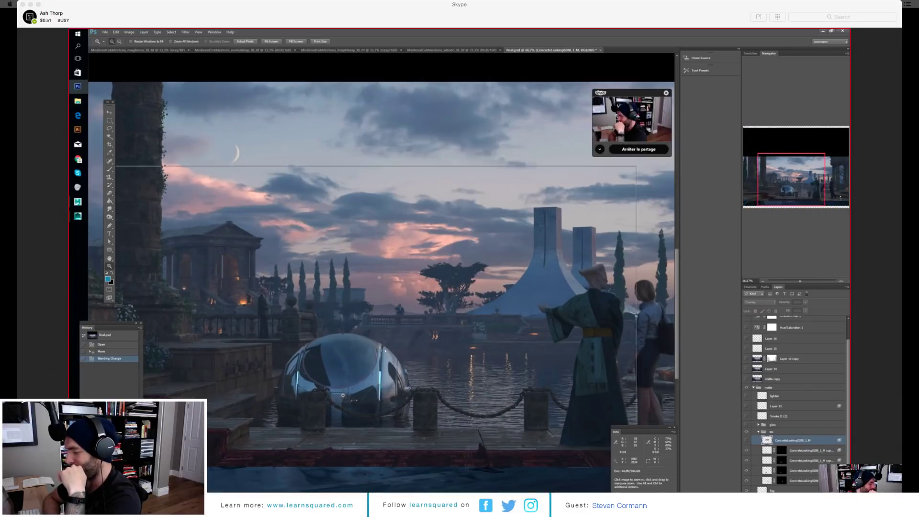
pyautogui.click(343, 395)
pyautogui.click(342, 396)
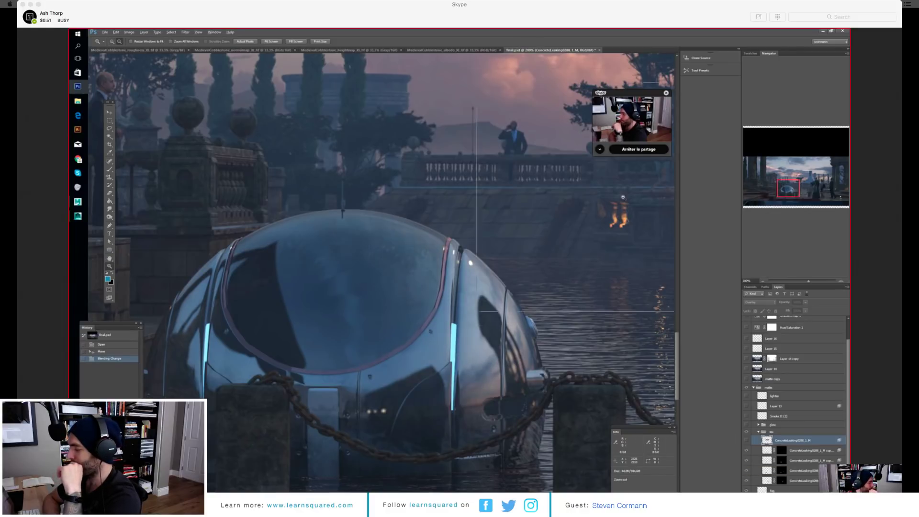
pyautogui.click(617, 201)
pyautogui.click(570, 219)
pyautogui.click(571, 219)
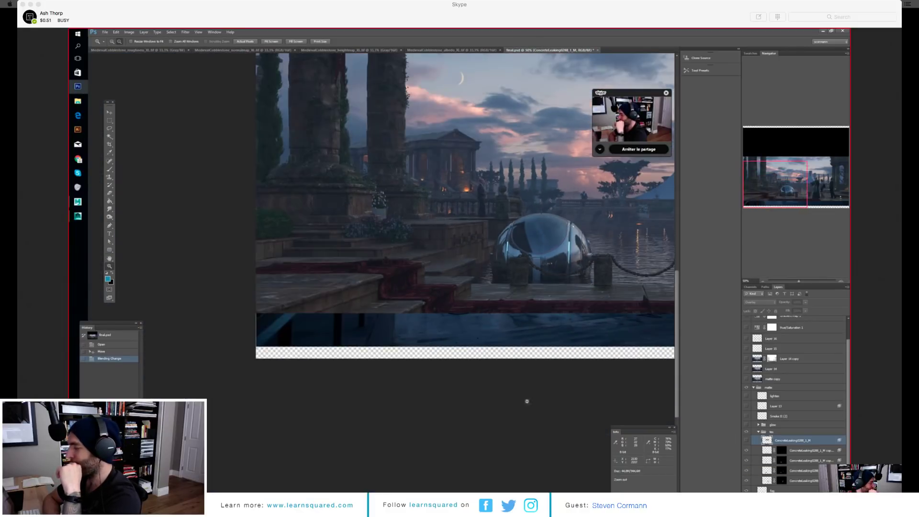
pyautogui.moveTo(687, 211); pyautogui.dragTo(567, 305)
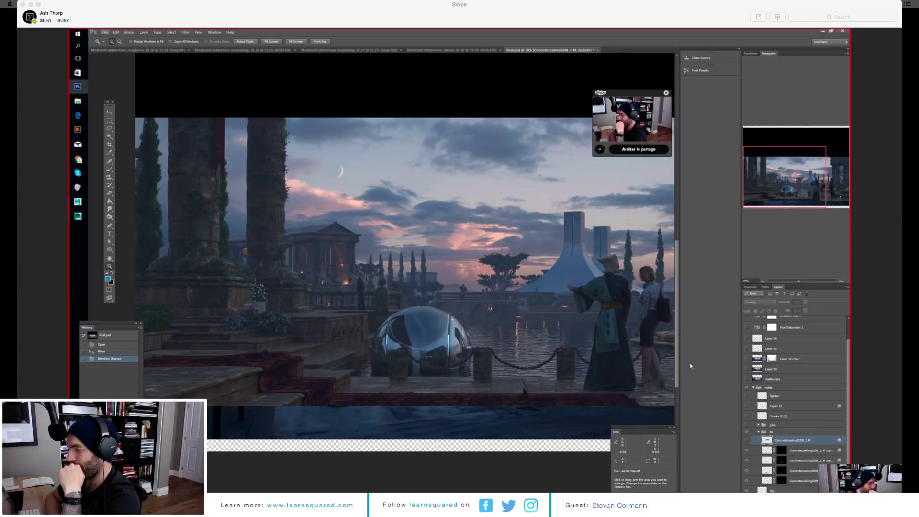
# Step: Collapse the concrete texture group, turn on and expand the glow group, and compare the scene with and without its lower glow layer
pyautogui.click(757, 433)
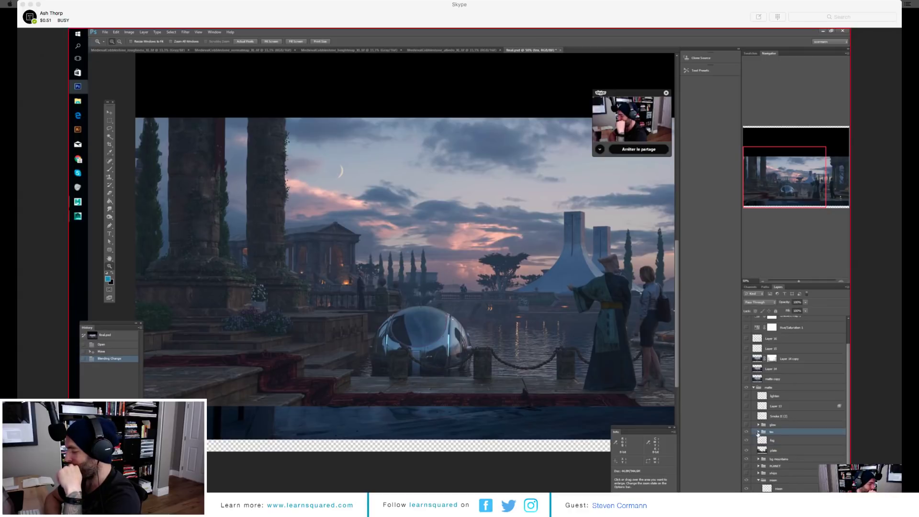
pyautogui.moveTo(607, 307); pyautogui.dragTo(463, 306)
pyautogui.click(759, 425)
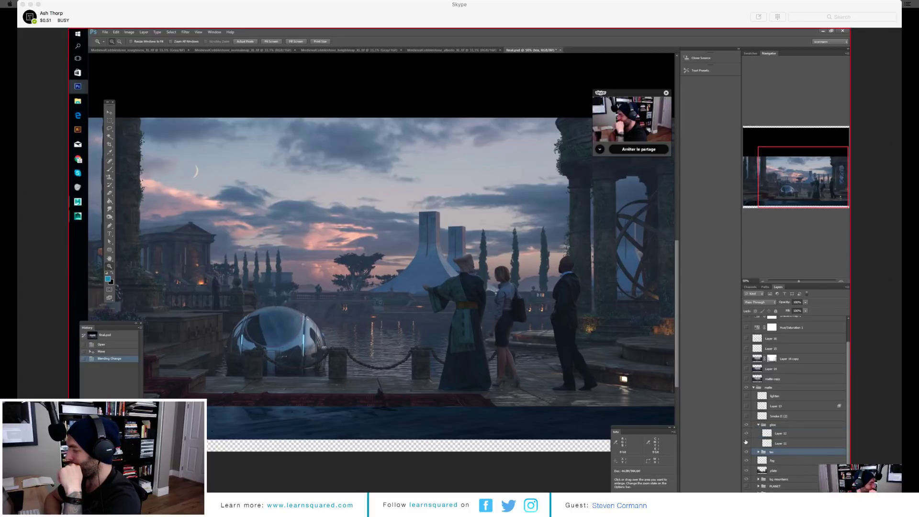
pyautogui.click(746, 444)
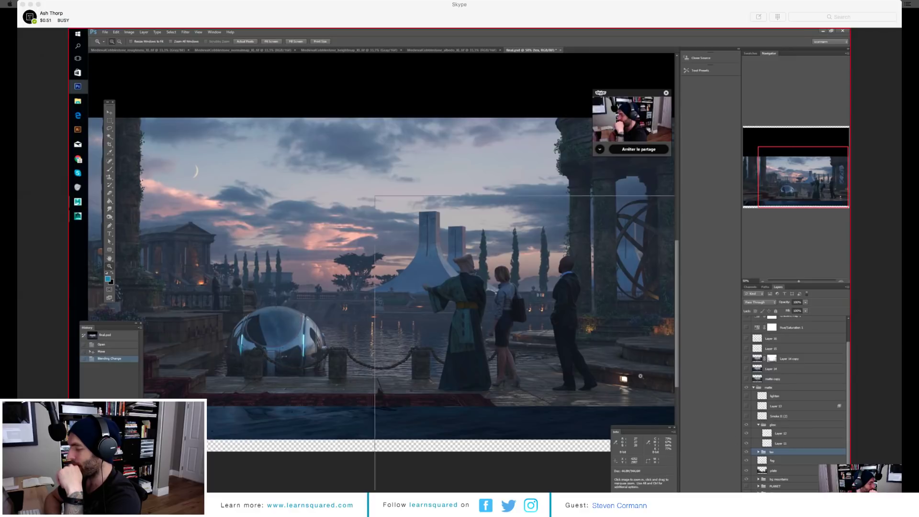
pyautogui.hotkey('ctrl', '+')
pyautogui.click(746, 443)
pyautogui.click(746, 444)
# Step: Turn on the Smoke layer and the layer above it while viewing the fires along the far water's edge
pyautogui.keyDown('alt'); pyautogui.click(329, 257); pyautogui.keyUp('alt')
pyautogui.keyDown('alt'); pyautogui.click(329, 257); pyautogui.keyUp('alt')
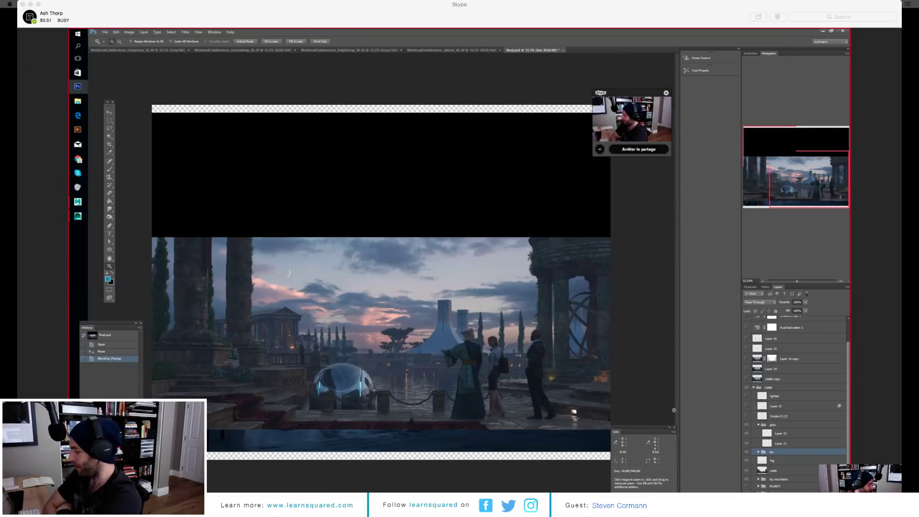
pyautogui.click(397, 348)
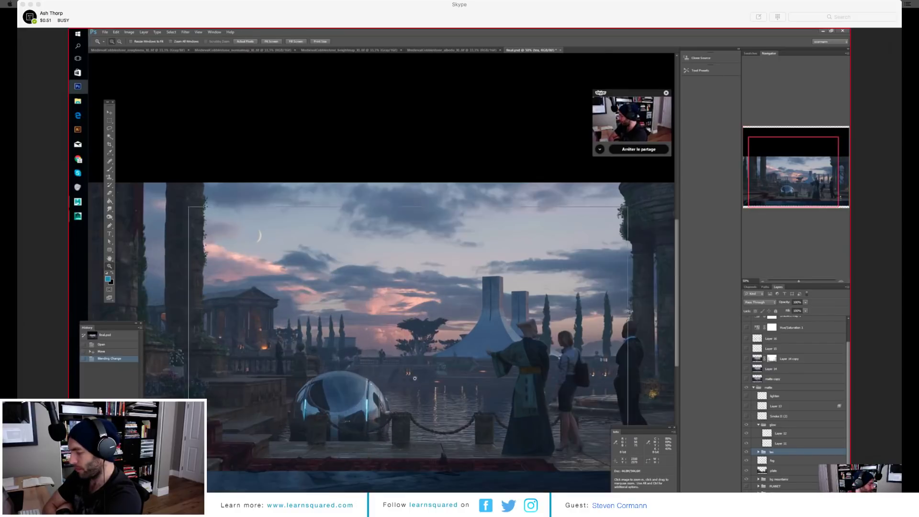
pyautogui.click(460, 385)
pyautogui.click(461, 385)
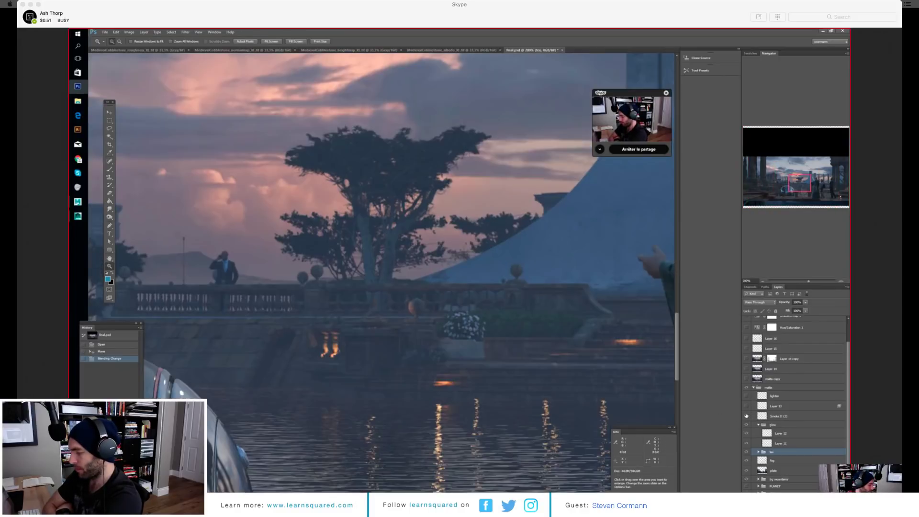
pyautogui.click(747, 407)
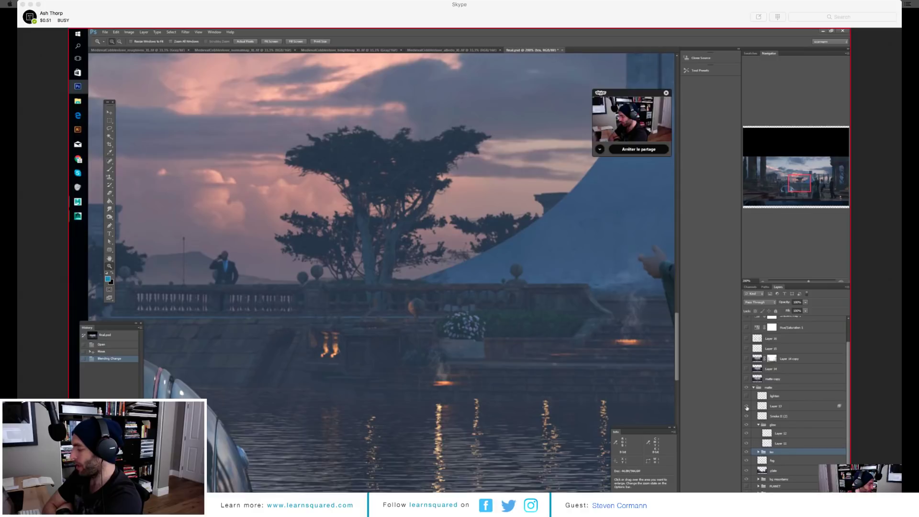
pyautogui.hotkey('ctrl', '-')
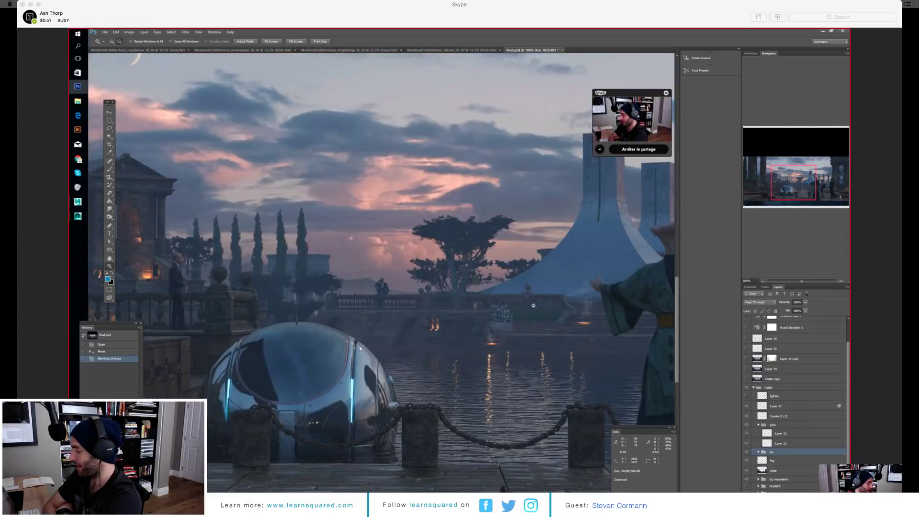
pyautogui.hotkey('ctrl', '-')
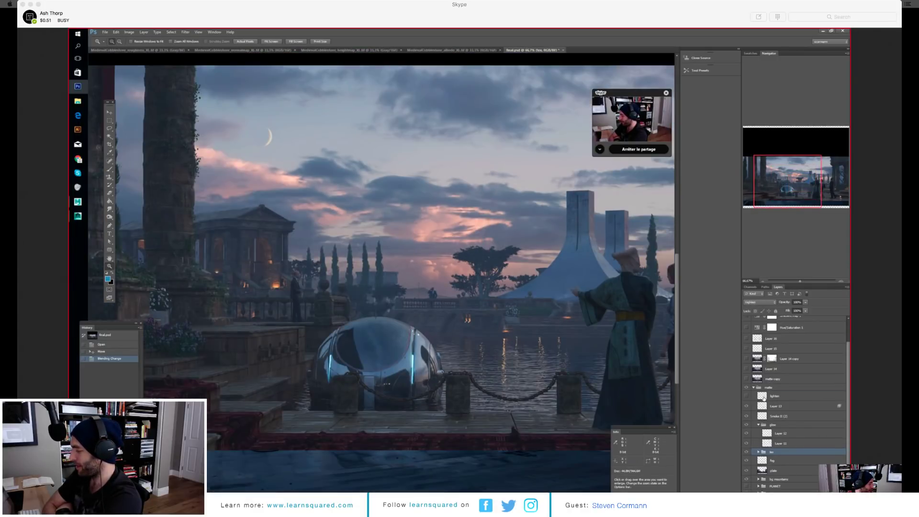
# Step: Turn on the lighten layer at the top of the matte group and collapse the group
pyautogui.click(771, 397)
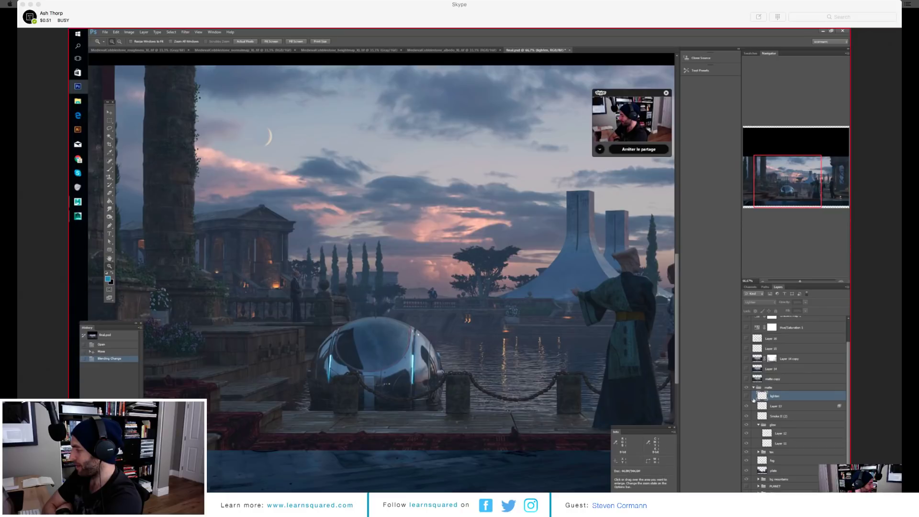
pyautogui.click(747, 397)
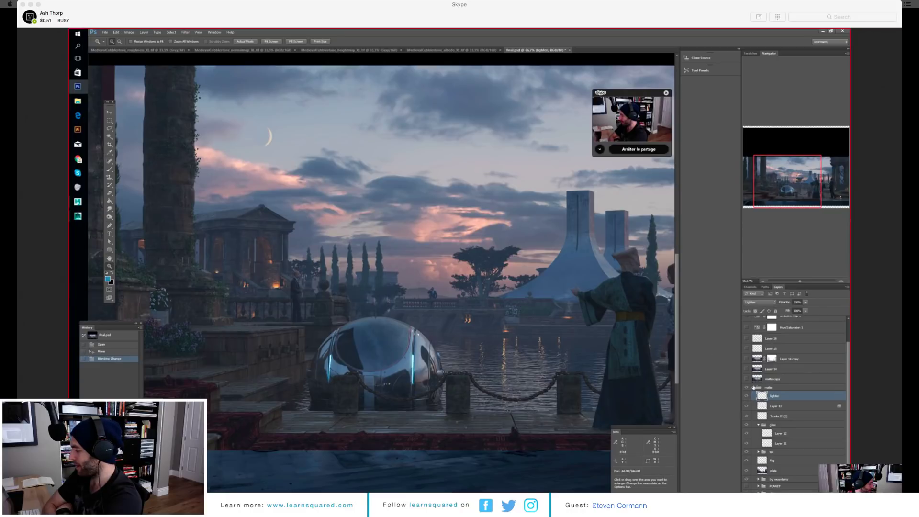
pyautogui.click(754, 388)
pyautogui.keyDown('alt'); pyautogui.click(543, 282); pyautogui.keyUp('alt')
pyautogui.keyDown('alt'); pyautogui.click(590, 298); pyautogui.keyUp('alt')
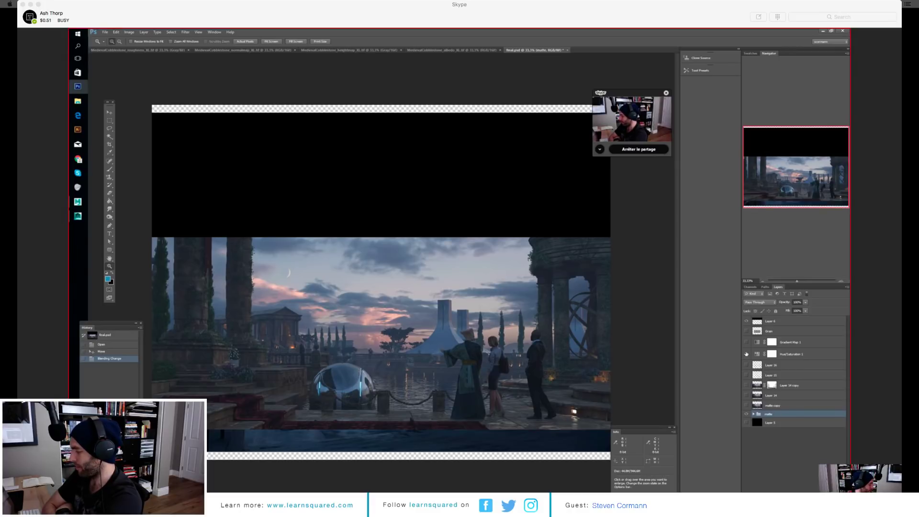
# Step: Turn on the Hue/Saturation 1 and Gradient Map 1 adjustments, open the gradient map's properties and compare the image with and without it
pyautogui.click(796, 346)
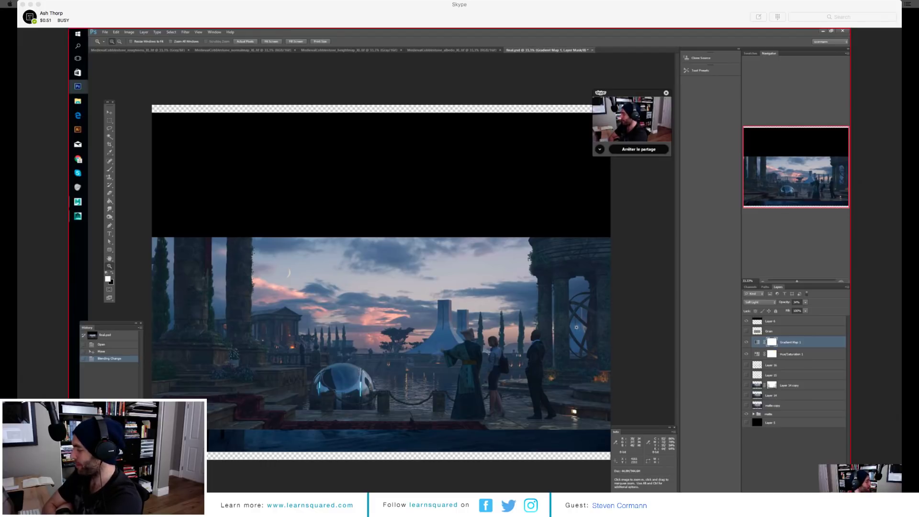
pyautogui.click(789, 346)
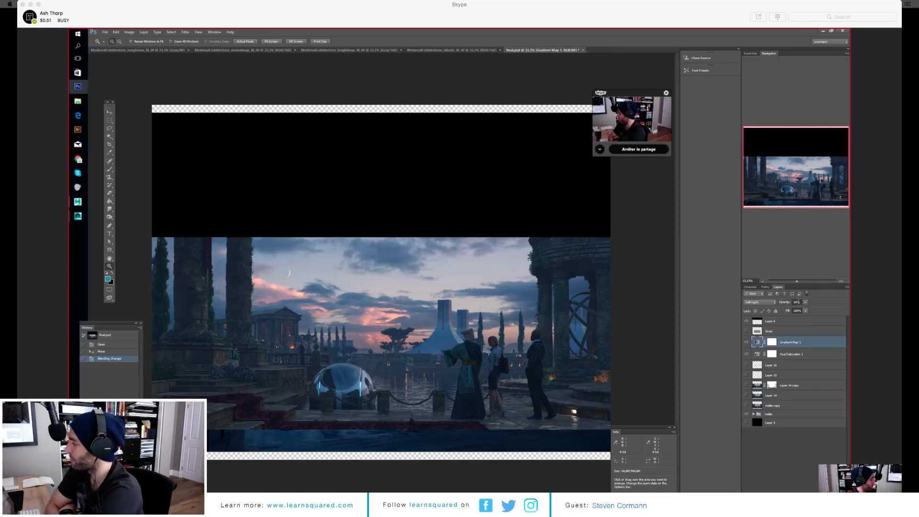
pyautogui.doubleClick(759, 343)
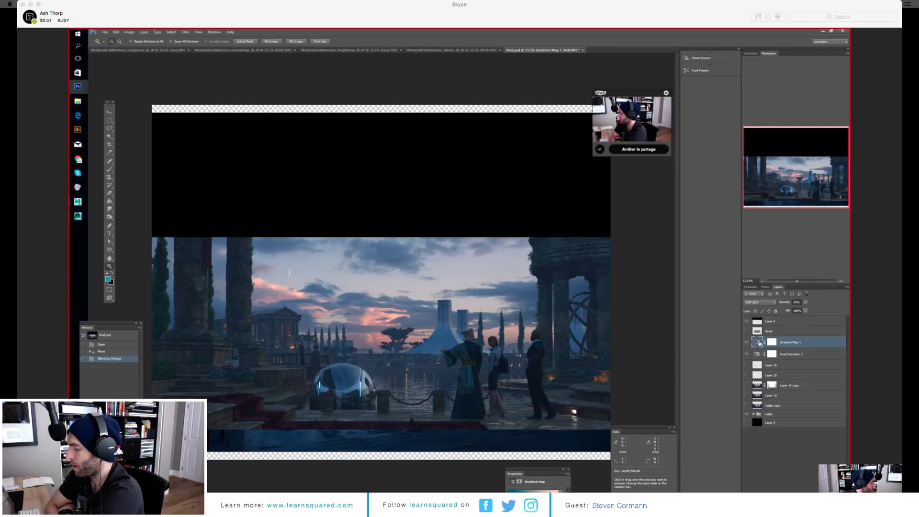
pyautogui.moveTo(534, 471); pyautogui.dragTo(630, 181)
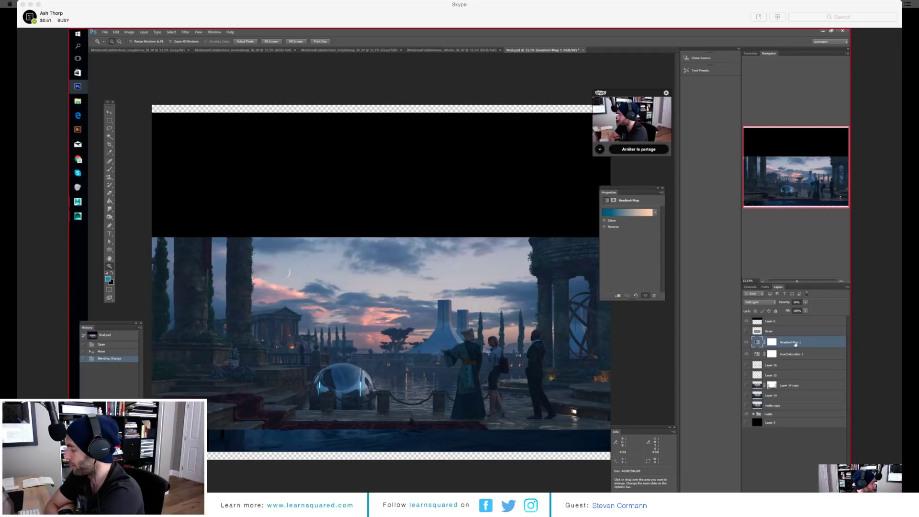
pyautogui.click(745, 342)
pyautogui.click(745, 343)
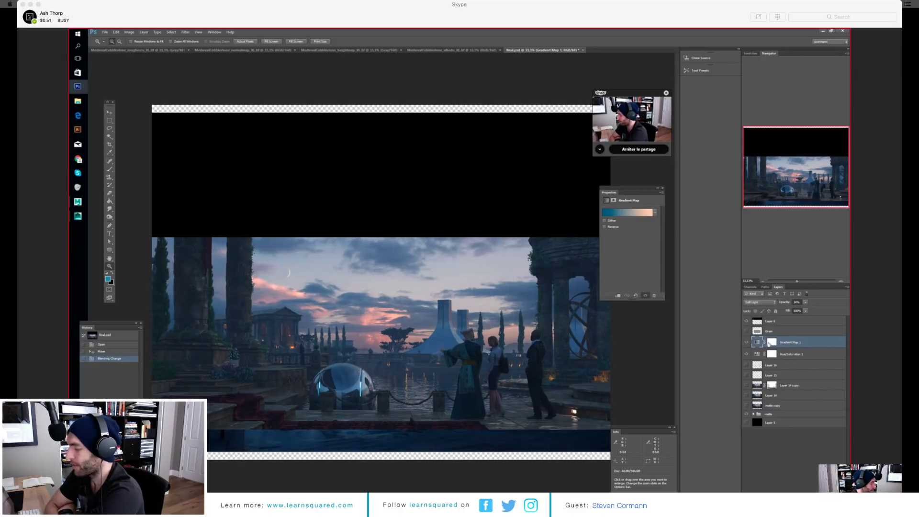
# Step: Turn on and select the matte copy layer, and compare it repeatedly with the layer directly above it
pyautogui.click(783, 405)
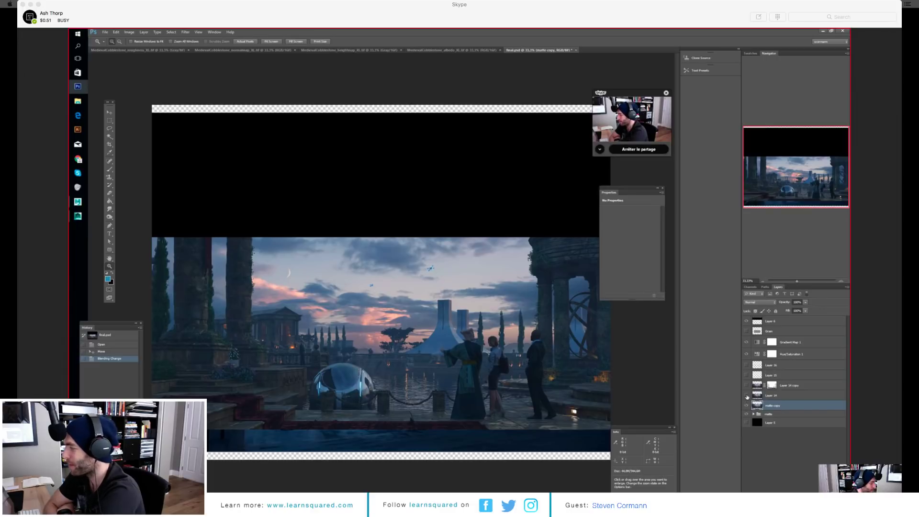
pyautogui.click(746, 395)
pyautogui.click(746, 395)
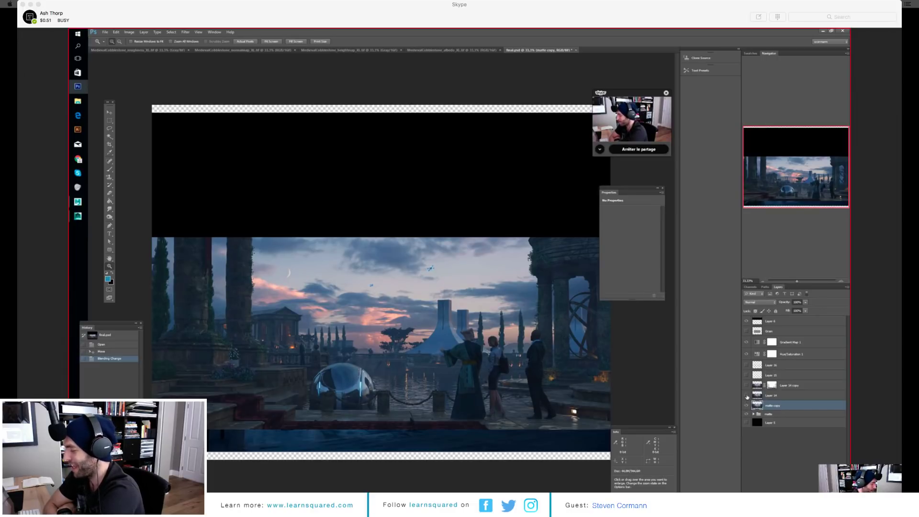
pyautogui.click(746, 395)
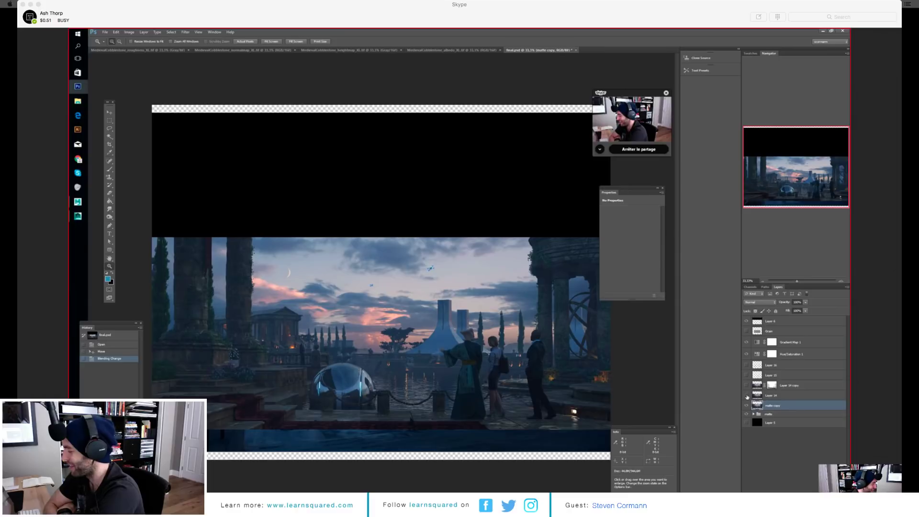
pyautogui.click(746, 395)
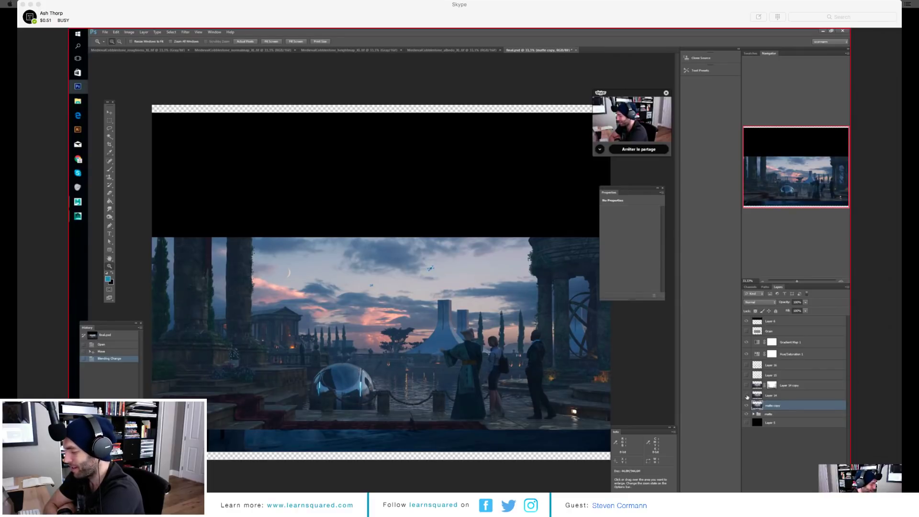
pyautogui.click(746, 395)
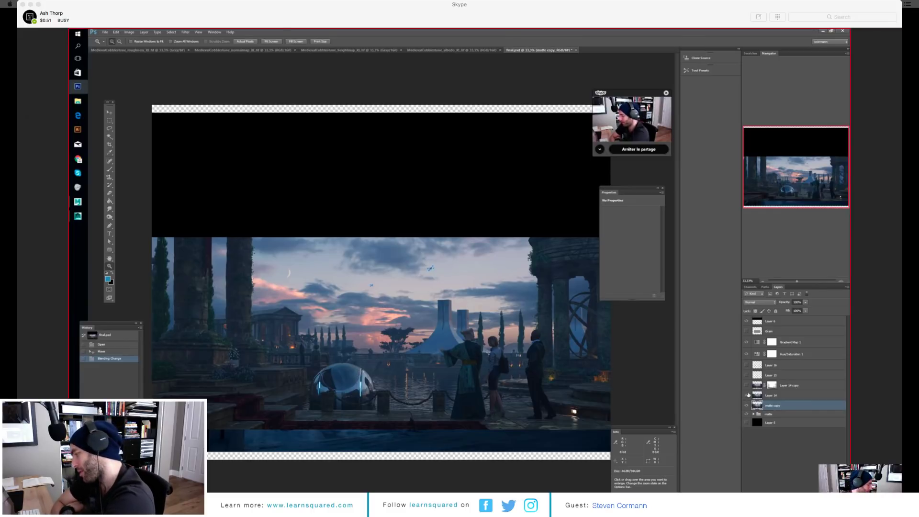
pyautogui.click(747, 396)
pyautogui.click(747, 396)
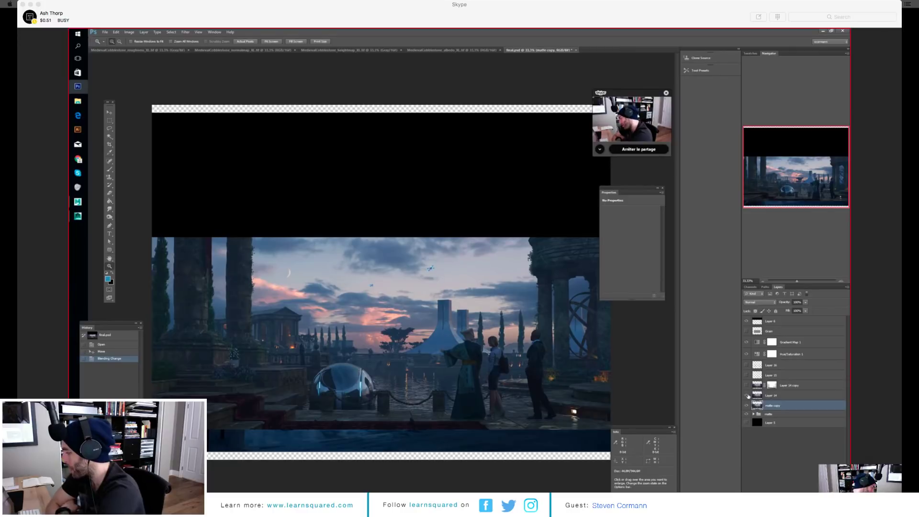
# Step: Add a new layer above the matte copy and set the foreground colour to black
pyautogui.hotkey('ctrl', 'shift', 'alt', 'n')
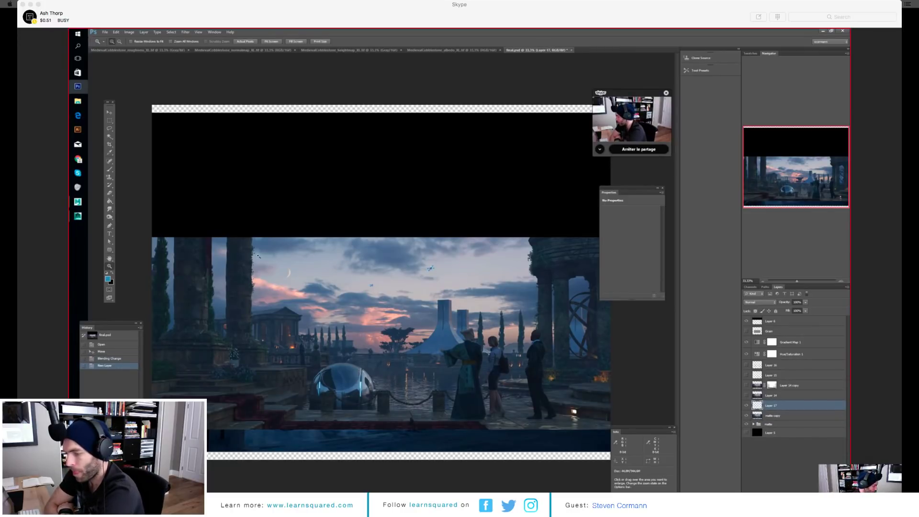
pyautogui.click(108, 279)
pyautogui.click(667, 463)
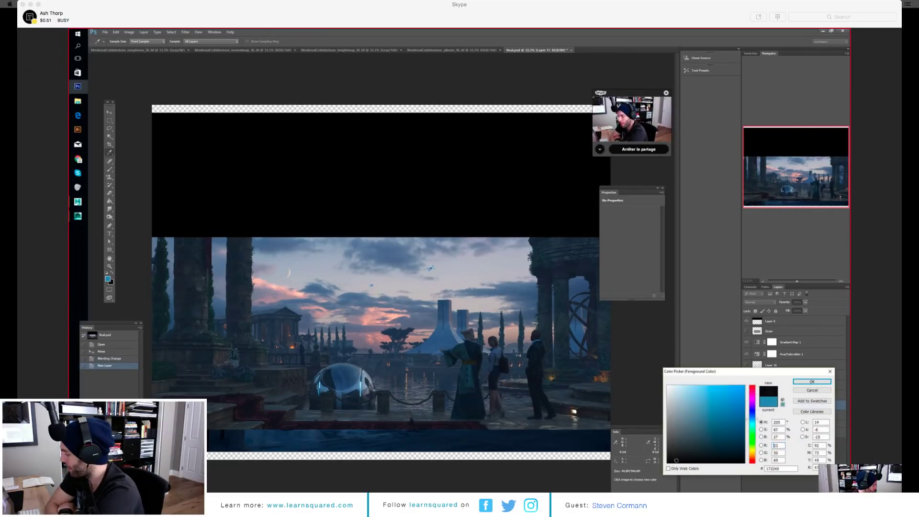
pyautogui.click(810, 381)
pyautogui.press('z')
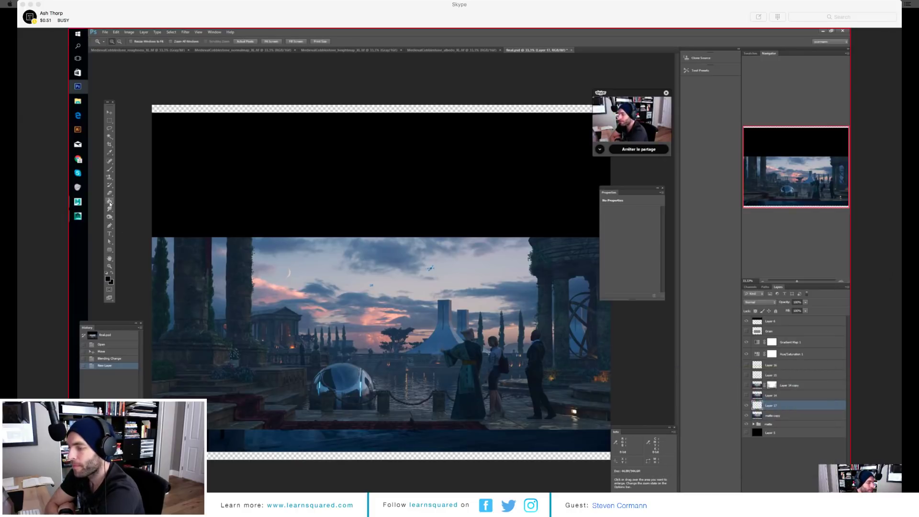
# Step: Draw a vertical black-to-transparent gradient from below the foreground up to the horizon on the new layer
pyautogui.click(110, 203)
pyautogui.click(136, 200)
pyautogui.moveTo(370, 446); pyautogui.dragTo(370, 300)
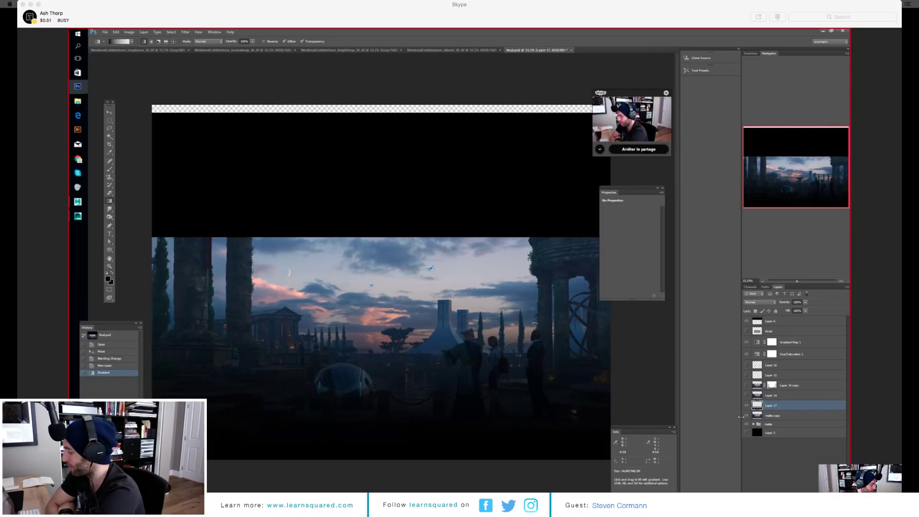
# Step: Split the Underlying Layer highlight range in the gradient layer's Blend If options to spare bright areas, and lower the layer's opacity
pyautogui.doubleClick(808, 406)
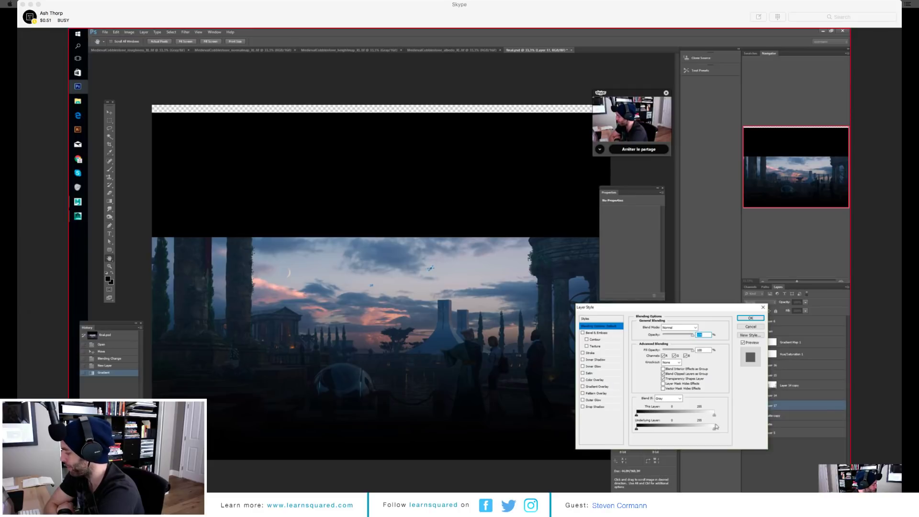
pyautogui.moveTo(713, 428); pyautogui.dragTo(594, 432)
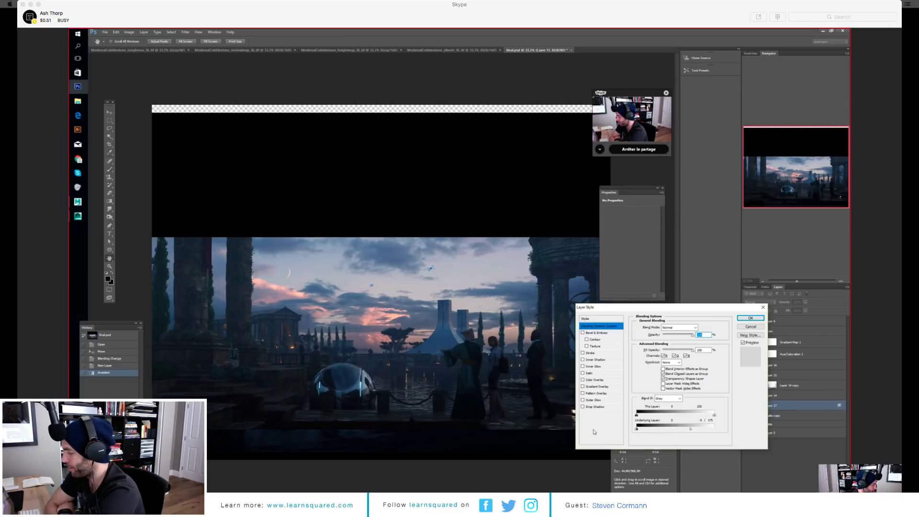
pyautogui.click(750, 318)
pyautogui.click(804, 303)
pyautogui.moveTo(806, 309); pyautogui.dragTo(796, 308)
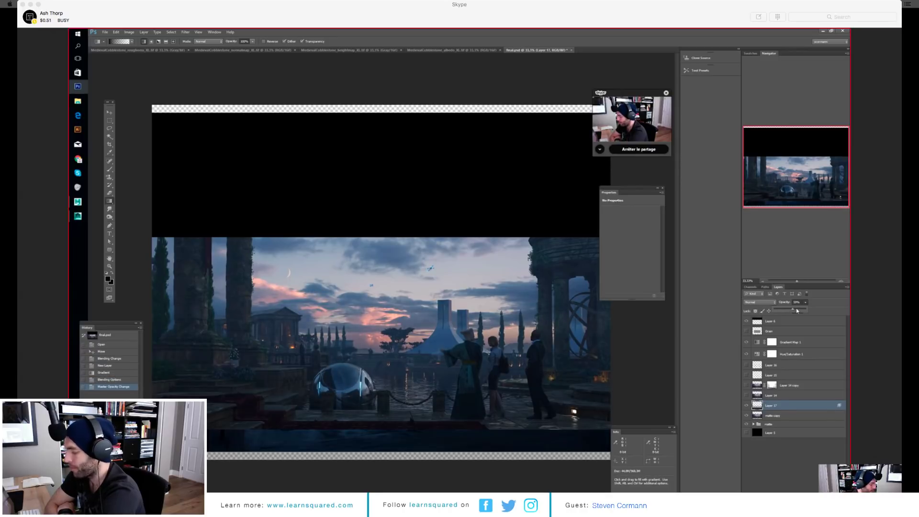
# Step: Merge the gradient layer with the matte copy and duplicate the merged layer
pyautogui.keyDown('shift'); pyautogui.click(784, 414); pyautogui.keyUp('shift')
pyautogui.hotkey('ctrl', 'e')
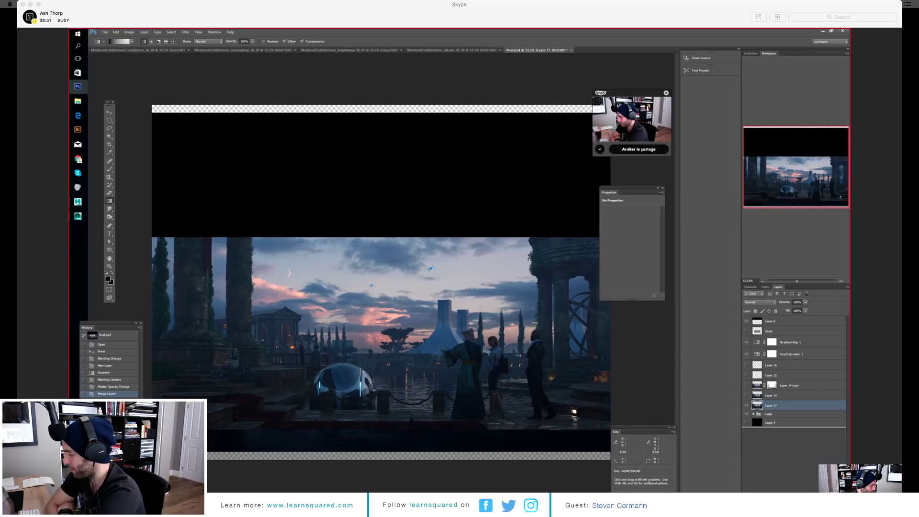
pyautogui.hotkey('ctrl', 'j')
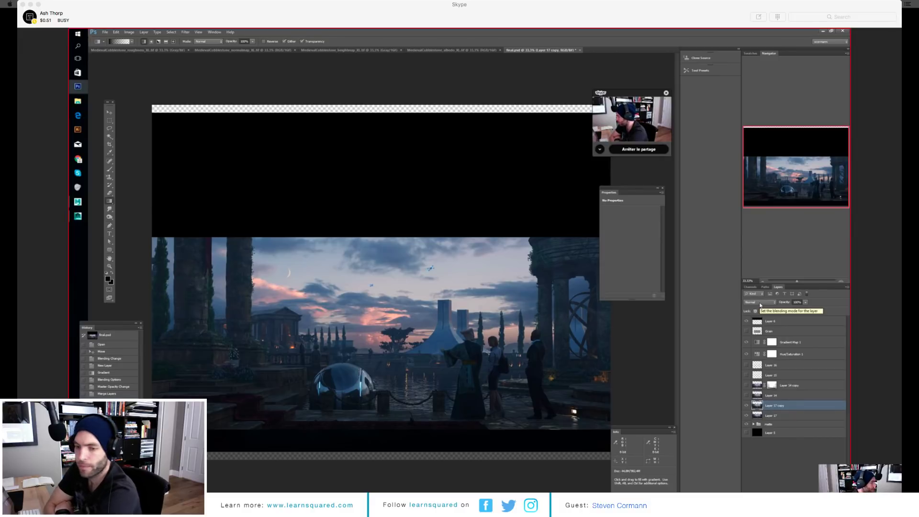
# Step: Set the duplicated layer's blend mode to Lighten and apply a Gaussian Blur that gives the whole painting a soft glow
pyautogui.click(760, 302)
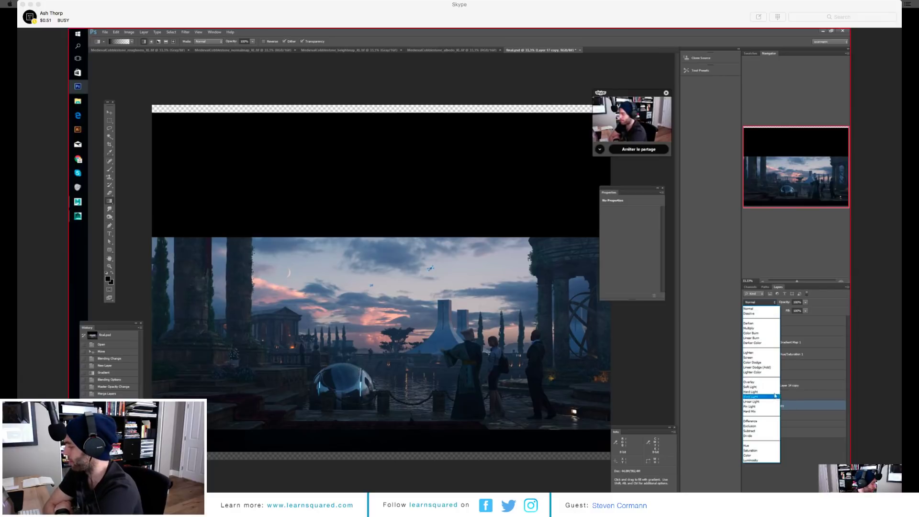
pyautogui.click(754, 353)
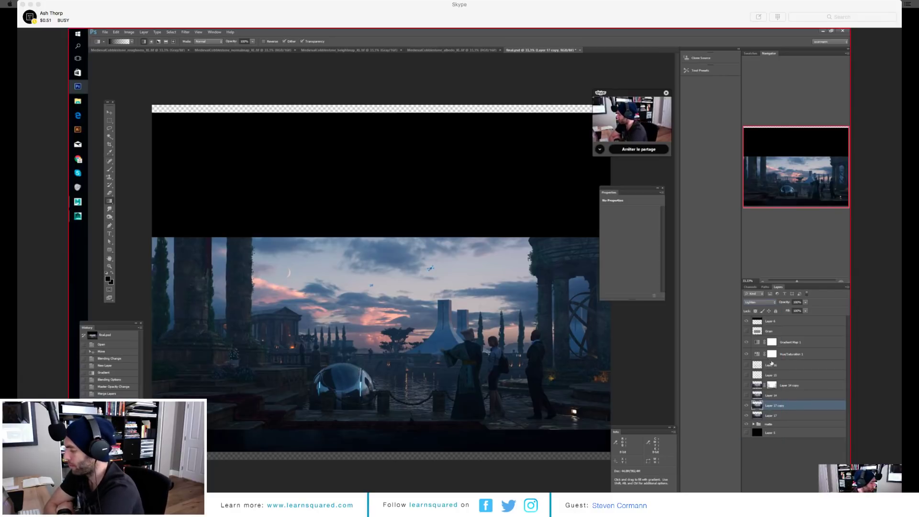
pyautogui.click(186, 32)
pyautogui.moveTo(194, 95)
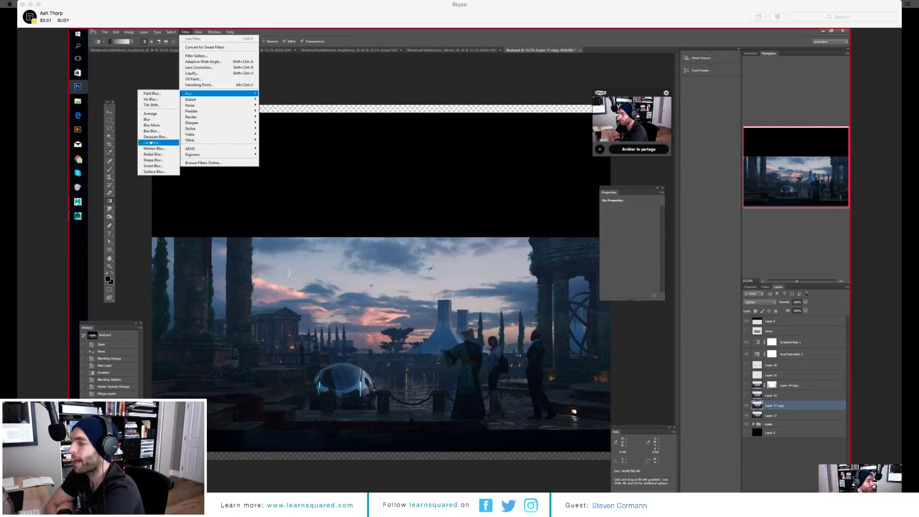
pyautogui.click(155, 137)
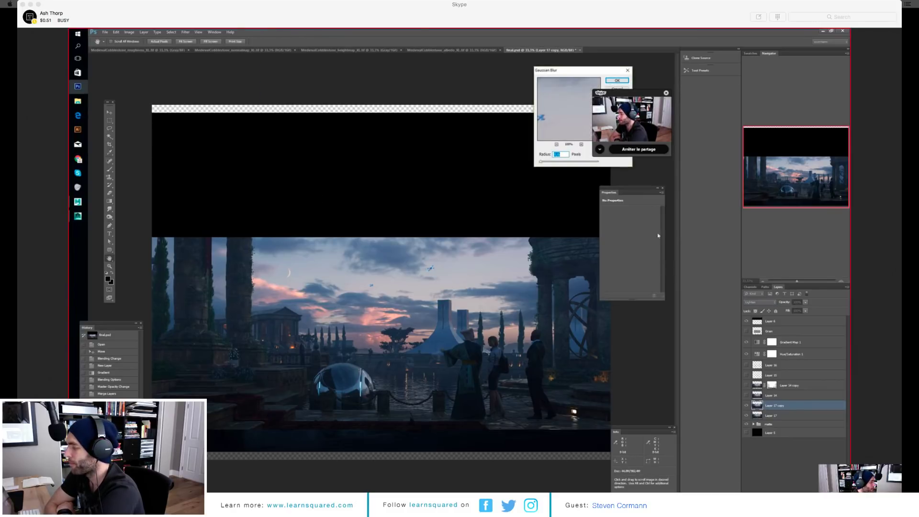
pyautogui.click(567, 162)
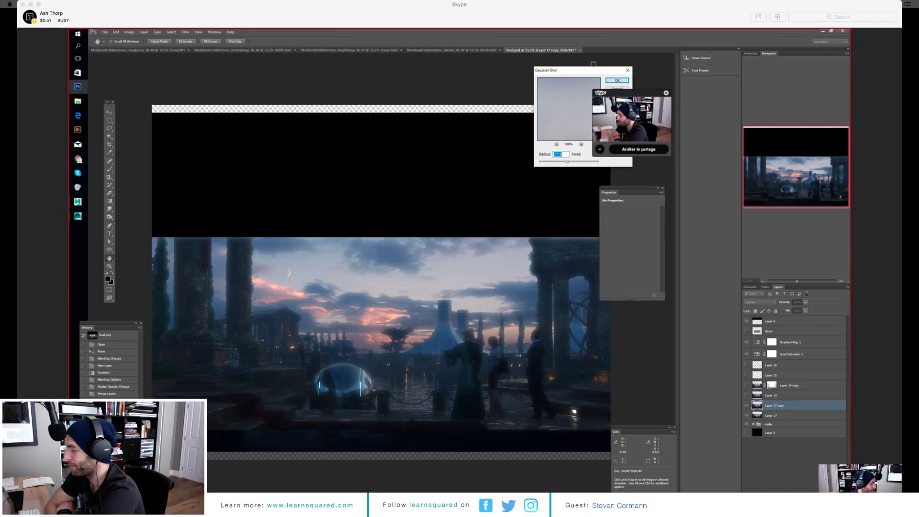
pyautogui.click(616, 80)
# Step: Add a layer mask to the blurred layer and fill it with black using the Paint Bucket
pyautogui.press('g')
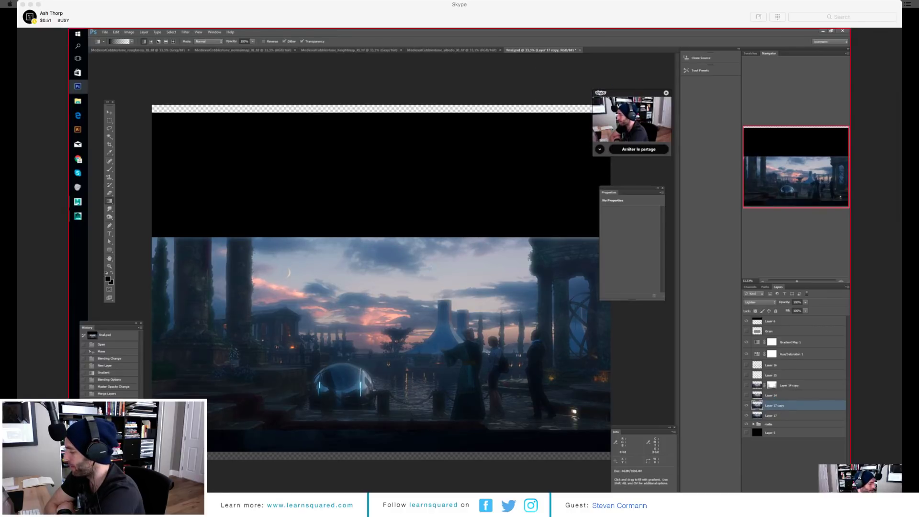
pyautogui.click(785, 511)
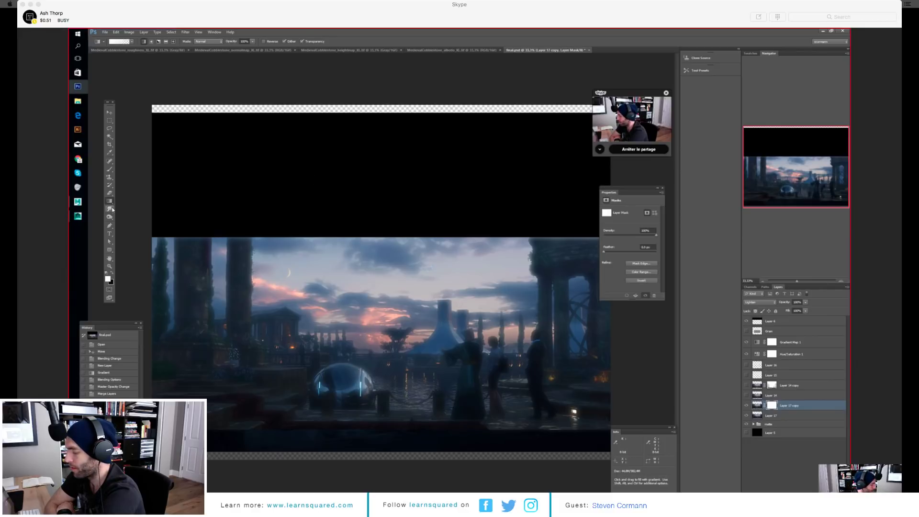
pyautogui.moveTo(111, 202); pyautogui.dragTo(139, 208)
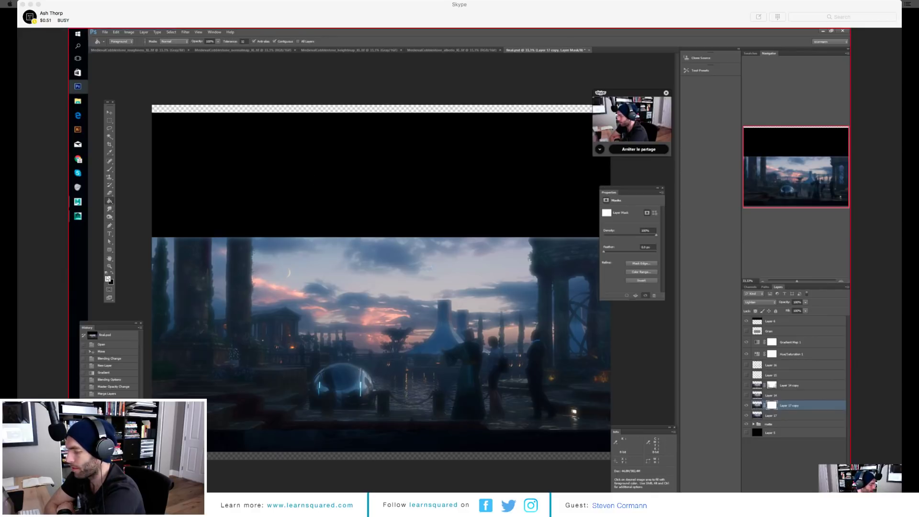
pyautogui.click(112, 273)
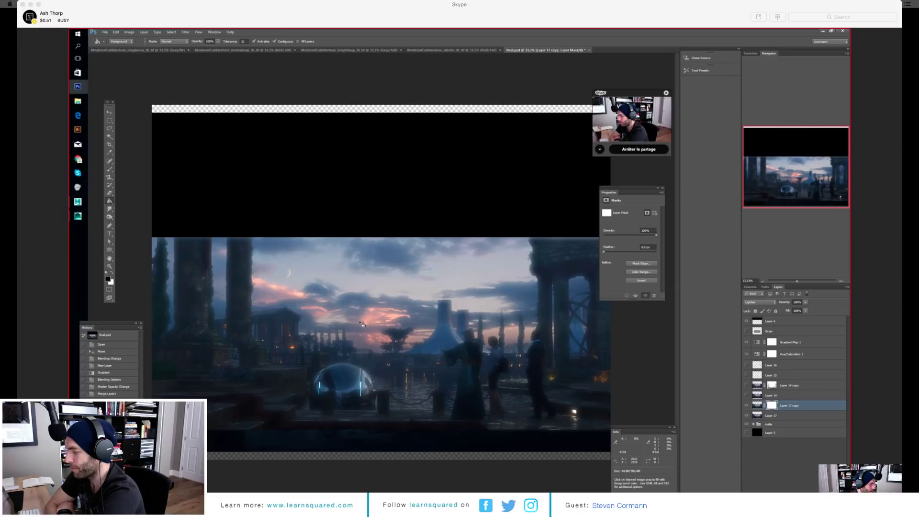
pyautogui.click(422, 272)
# Step: Paint white on the mask over the capsule's lights, the waterfront lights and the temple fires to reveal the glow there
pyautogui.click(112, 273)
pyautogui.moveTo(109, 169); pyautogui.dragTo(109, 168)
pyautogui.rightClick(417, 311)
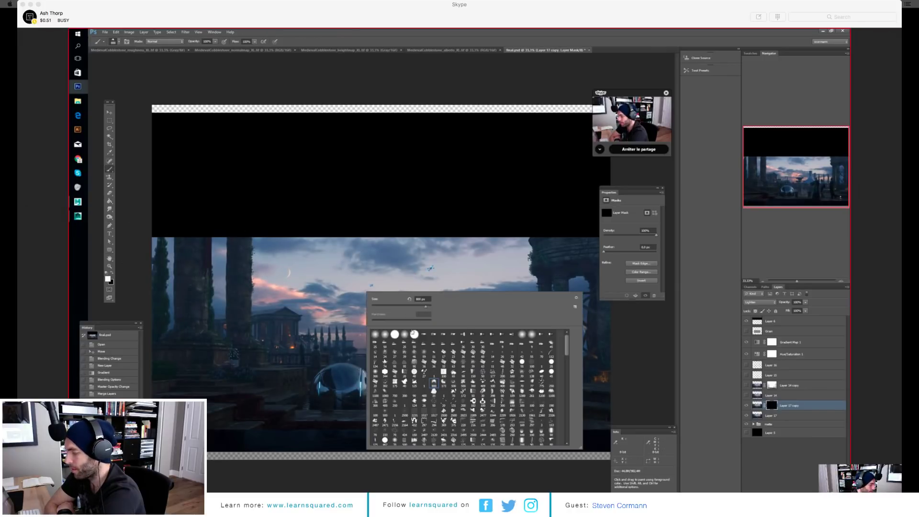
pyautogui.click(346, 381)
pyautogui.moveTo(341, 379); pyautogui.dragTo(353, 382)
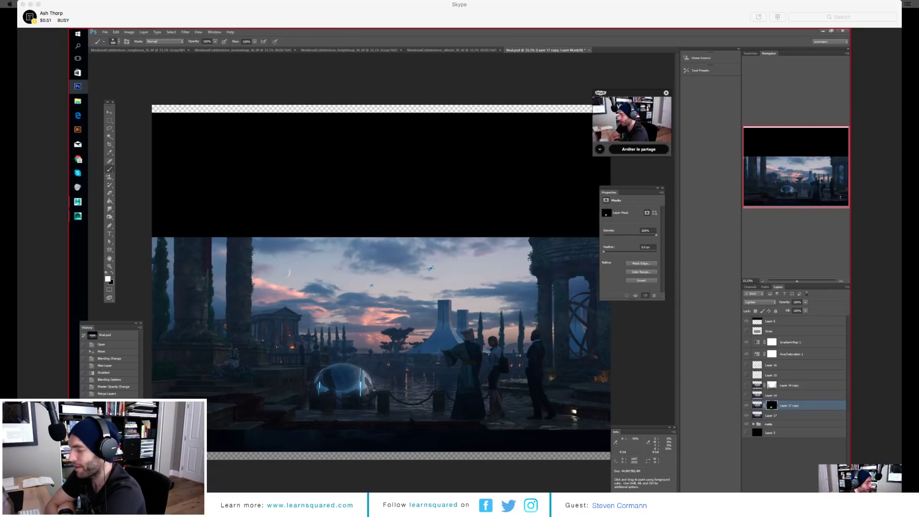
pyautogui.moveTo(407, 366); pyautogui.dragTo(507, 358)
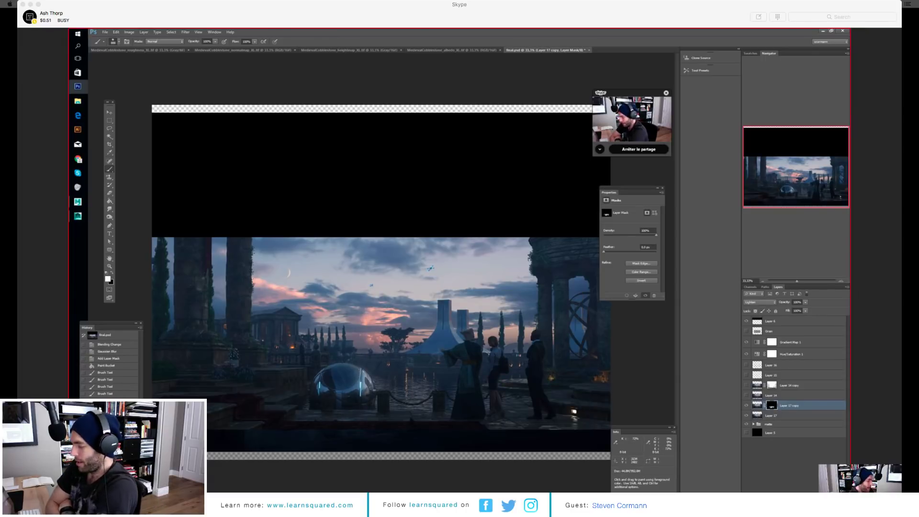
pyautogui.moveTo(306, 358); pyautogui.dragTo(282, 356)
pyautogui.click(281, 355)
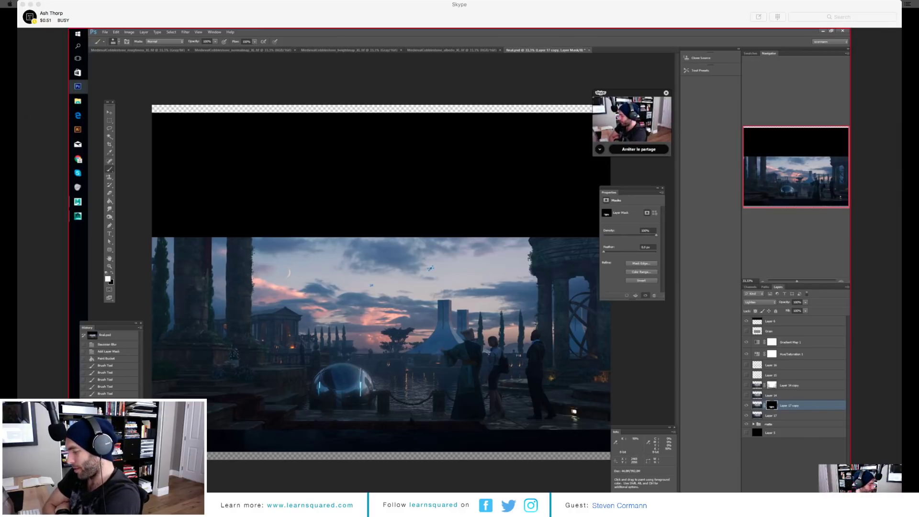
pyautogui.click(482, 354)
pyautogui.click(287, 356)
pyautogui.click(234, 356)
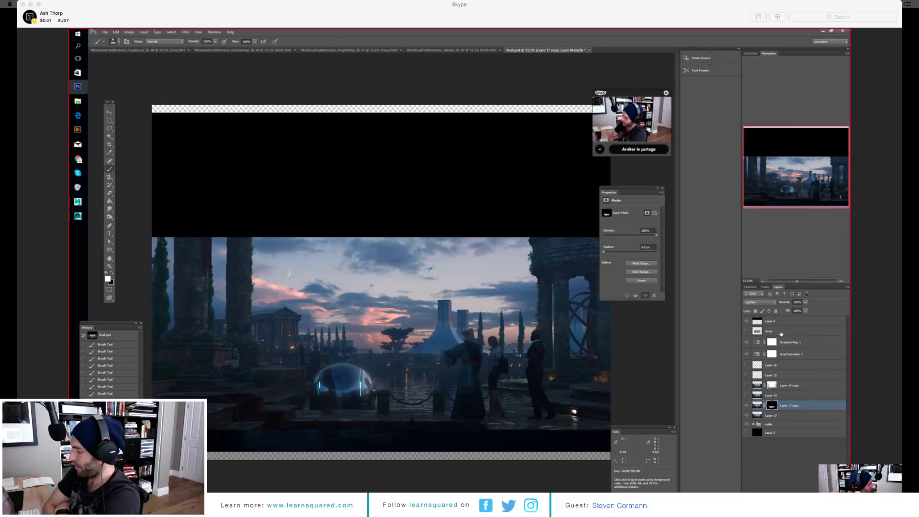
# Step: Show the grain layer and switch its blend mode to Normal to expose its extent
pyautogui.click(781, 332)
pyautogui.click(746, 331)
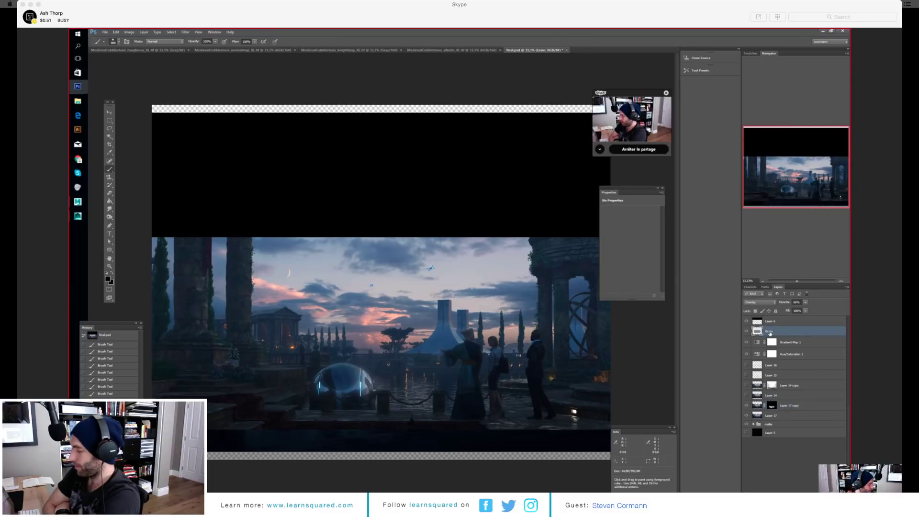
pyautogui.click(759, 302)
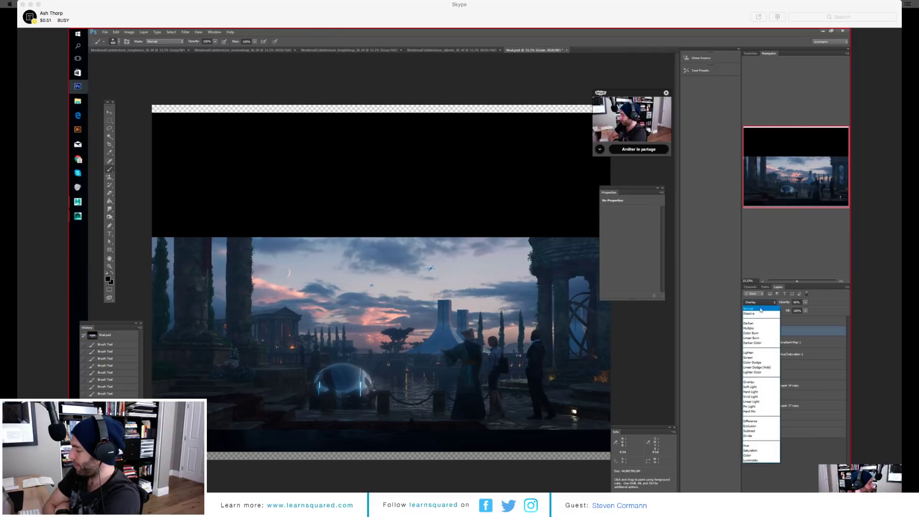
pyautogui.click(761, 304)
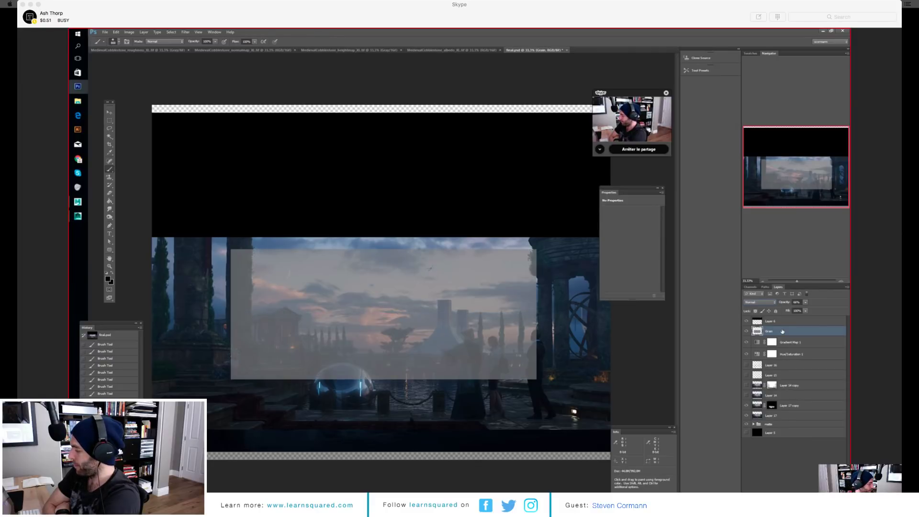
# Step: Scale the grain layer to about 152% and shift it down to cover the whole painting, and set its blend mode to Overlay
pyautogui.hotkey('ctrl', 't')
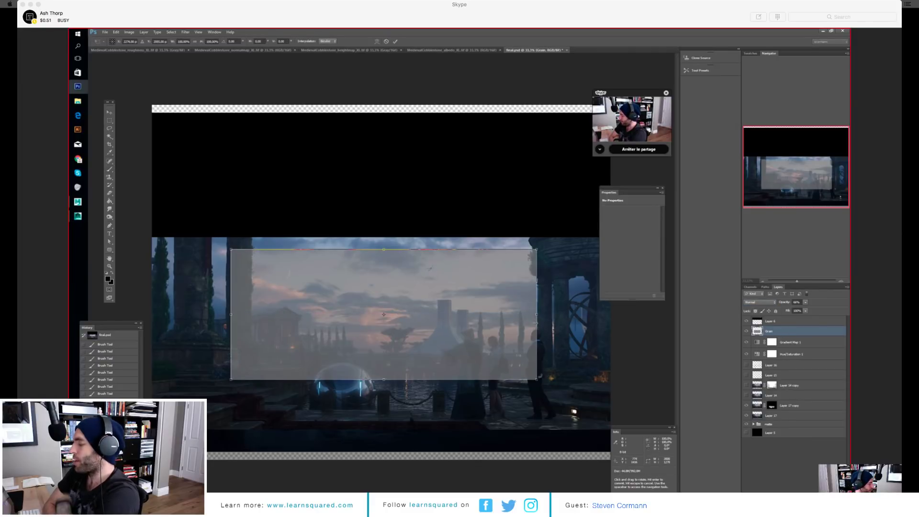
pyautogui.keyDown('alt'); pyautogui.keyDown('shift'); pyautogui.moveTo(536, 379); pyautogui.dragTo(610, 431); pyautogui.keyUp('shift'); pyautogui.keyUp('alt')
pyautogui.keyDown('shift'); pyautogui.moveTo(582, 382); pyautogui.dragTo(582, 398); pyautogui.keyUp('shift')
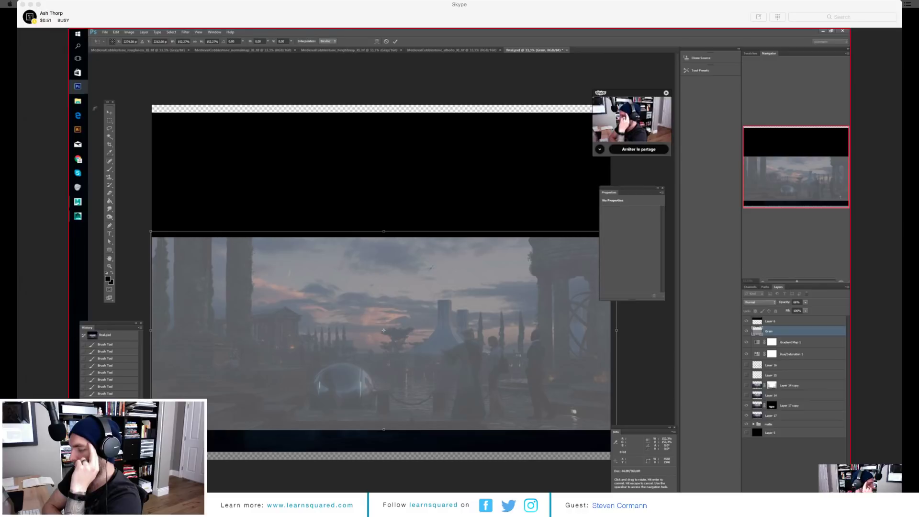
pyautogui.click(109, 112)
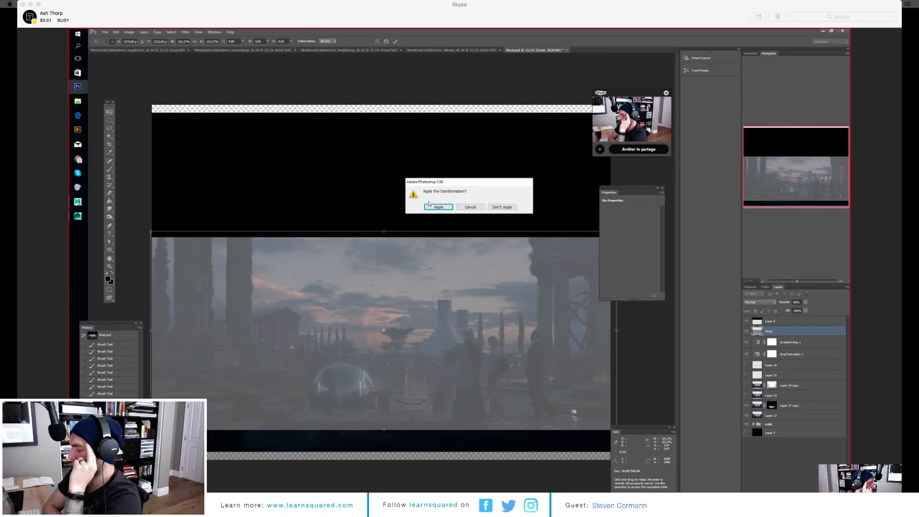
pyautogui.click(430, 205)
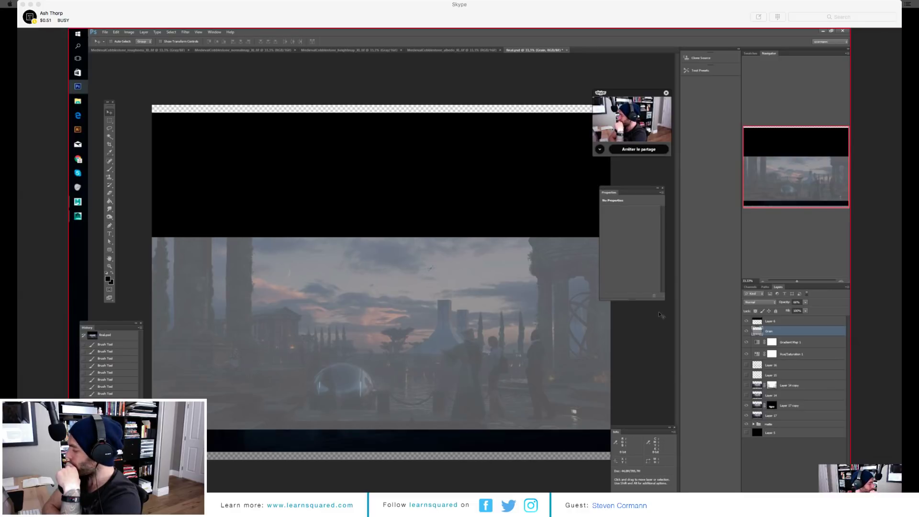
pyautogui.click(766, 303)
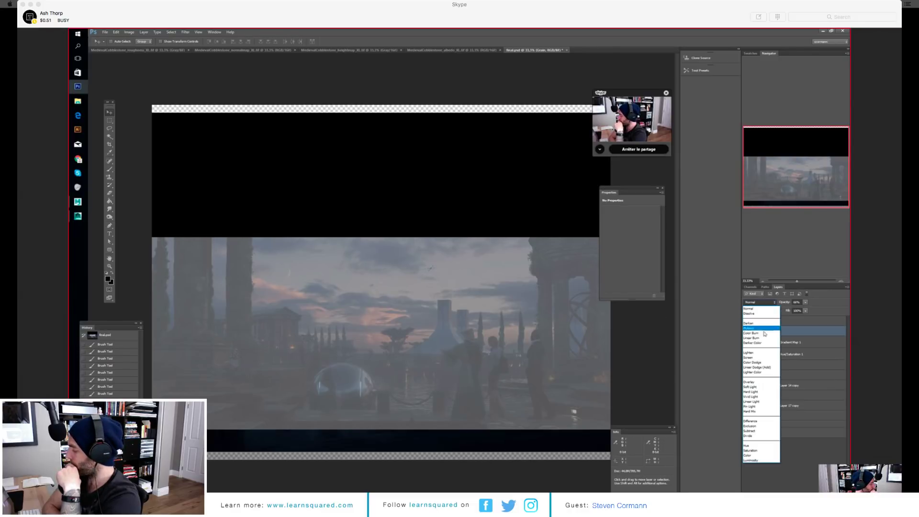
pyautogui.click(756, 383)
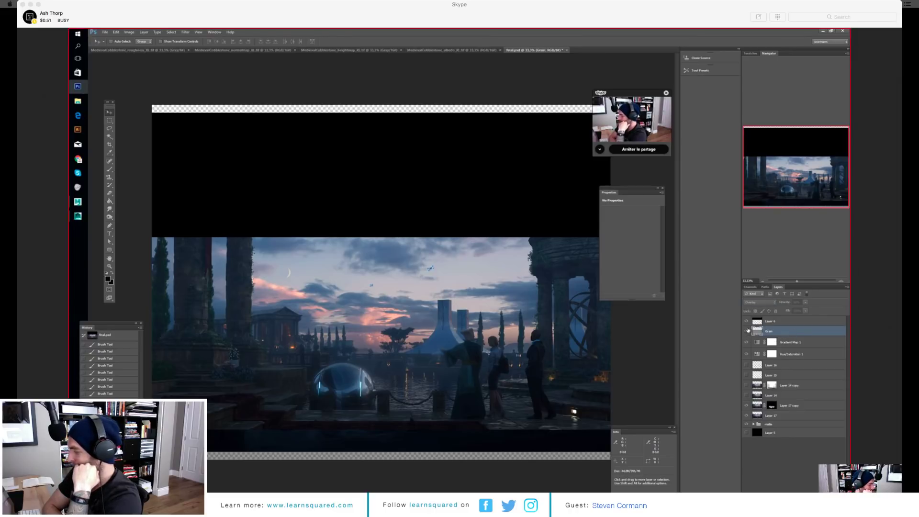
# Step: Examine the grain effect up close around the capsule and the water, and return to the full painting
pyautogui.press('z')
pyautogui.click(357, 359)
pyautogui.click(378, 405)
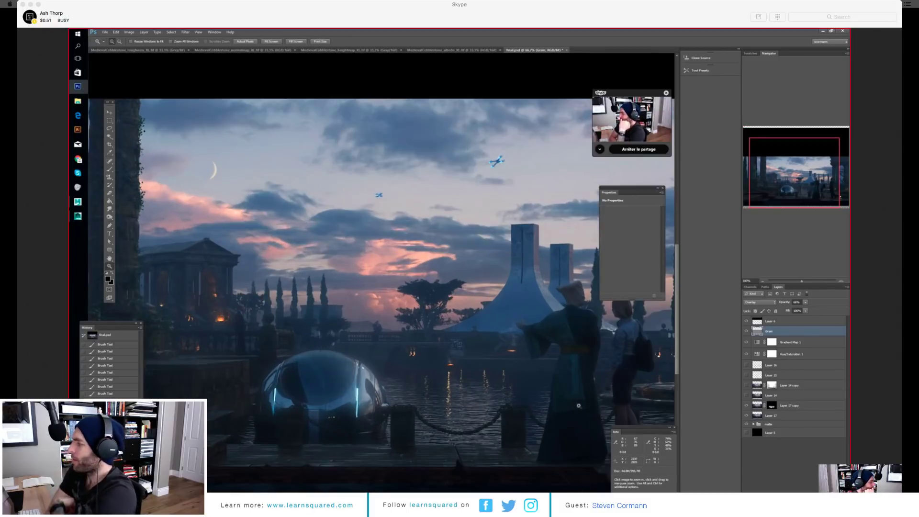
pyautogui.click(375, 409)
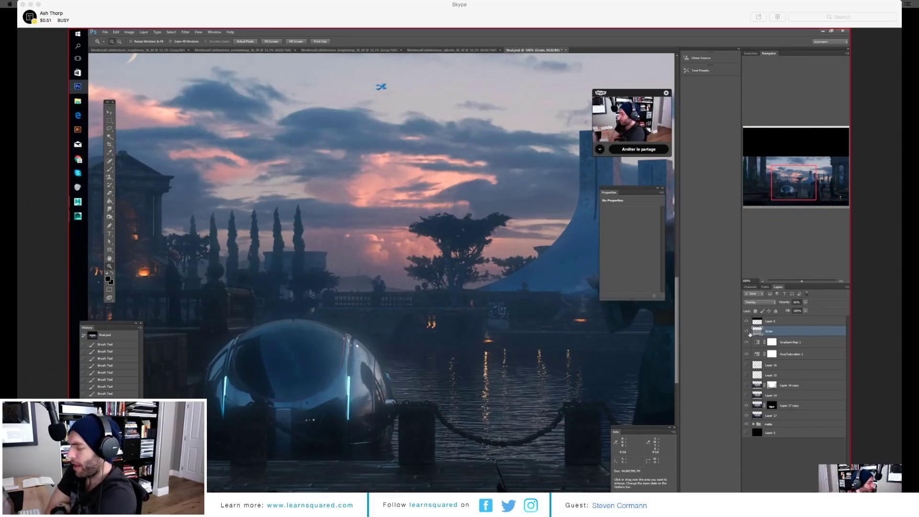
pyautogui.keyDown('alt'); pyautogui.click(497, 289); pyautogui.keyUp('alt')
pyautogui.keyDown('alt'); pyautogui.click(498, 289); pyautogui.keyUp('alt')
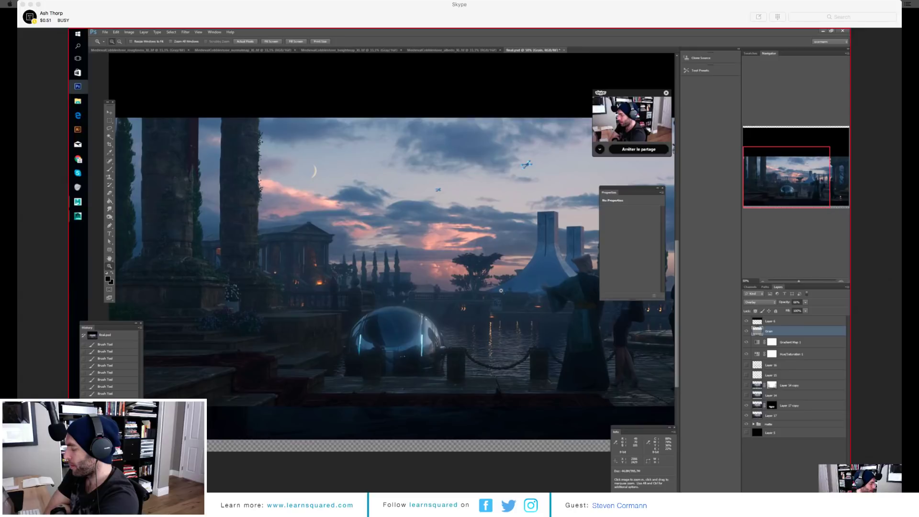
pyautogui.keyDown('alt'); pyautogui.click(511, 291); pyautogui.keyUp('alt')
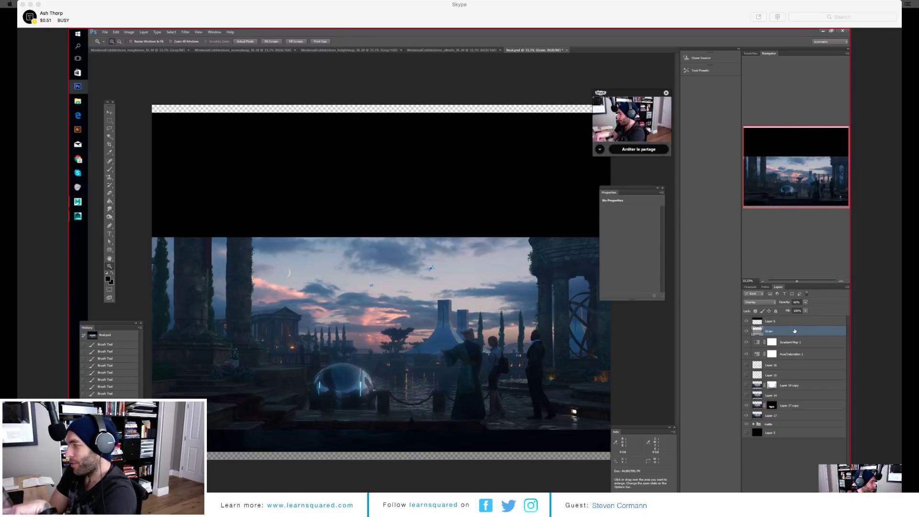
# Step: Compare the distant balcony figure and the sky up close with the grain layer hidden and shown, and check the temple area
pyautogui.click(340, 369)
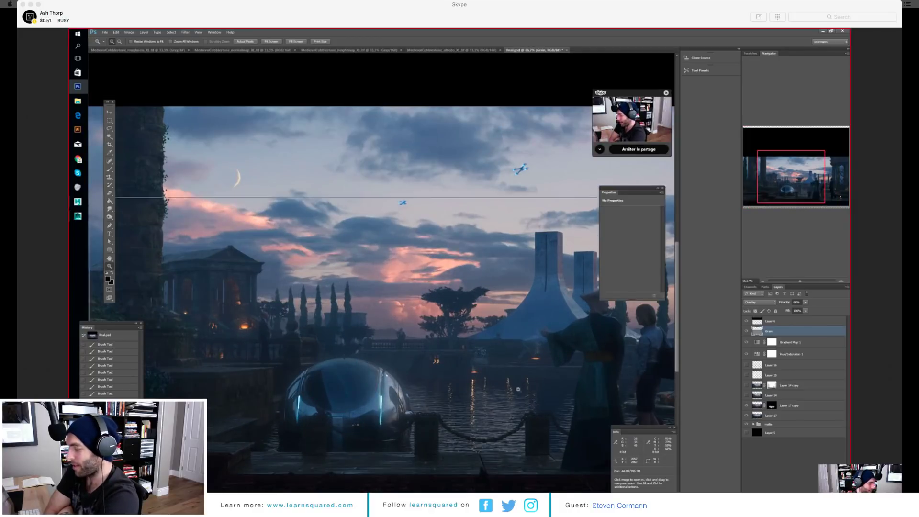
pyautogui.click(384, 424)
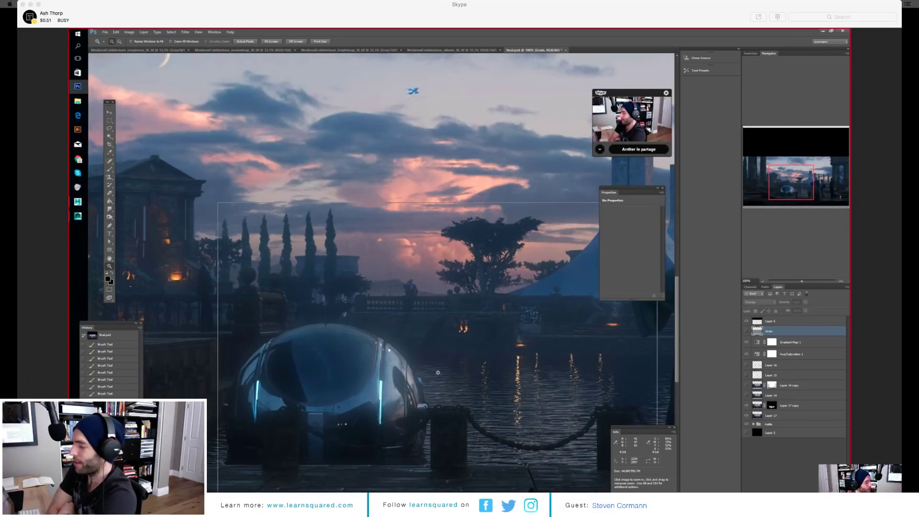
pyautogui.click(436, 351)
pyautogui.scroll(3, 345, 297)
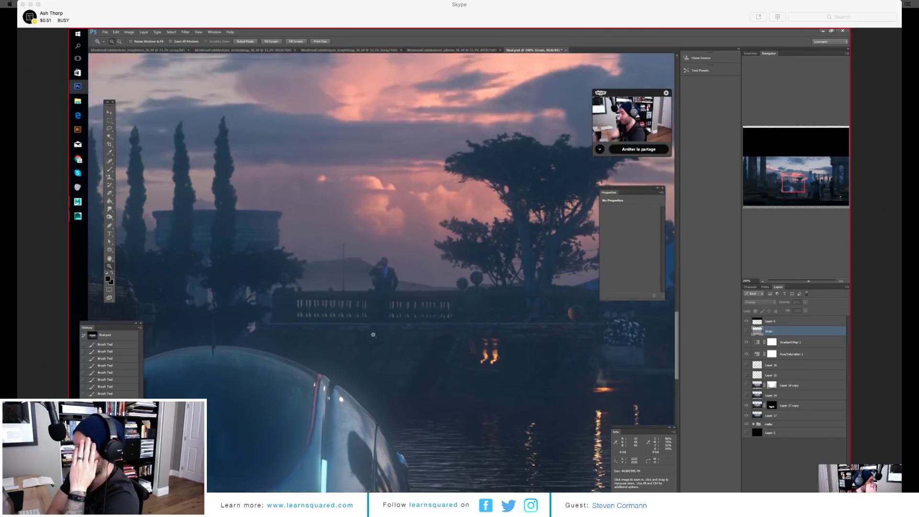
pyautogui.click(516, 362)
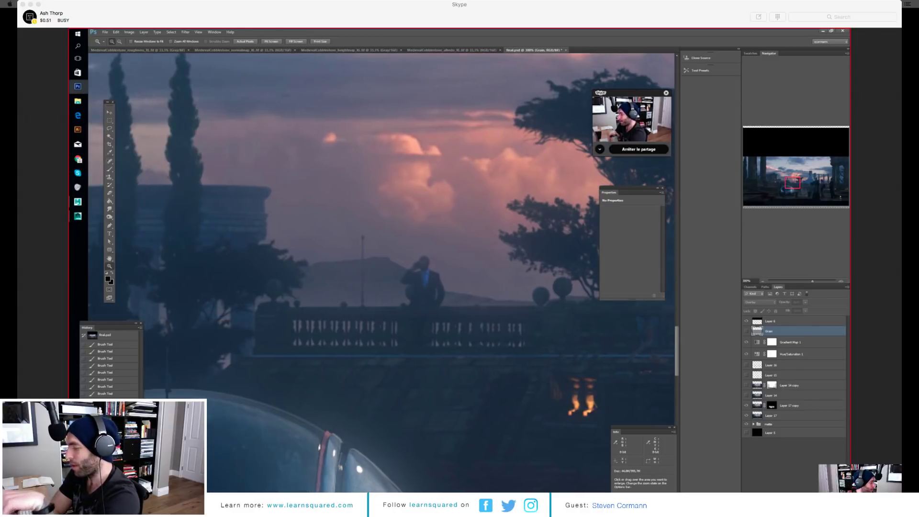
pyautogui.click(746, 331)
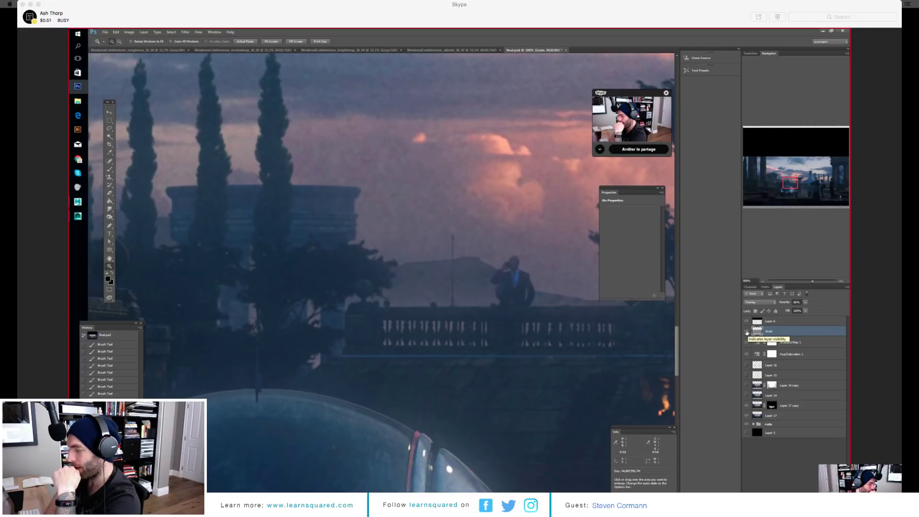
pyautogui.keyDown('alt'); pyautogui.click(432, 341); pyautogui.keyUp('alt')
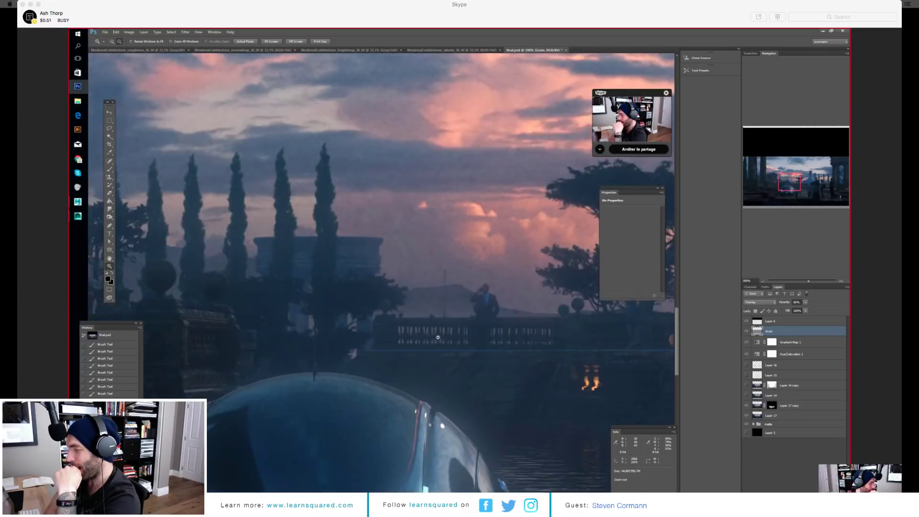
pyautogui.keyDown('alt'); pyautogui.click(435, 336); pyautogui.keyUp('alt')
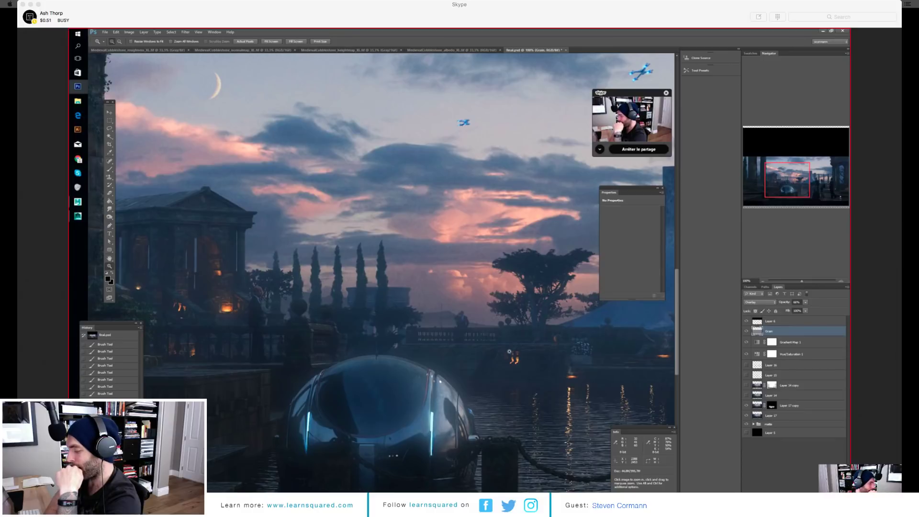
pyautogui.moveTo(357, 512); pyautogui.dragTo(312, 512)
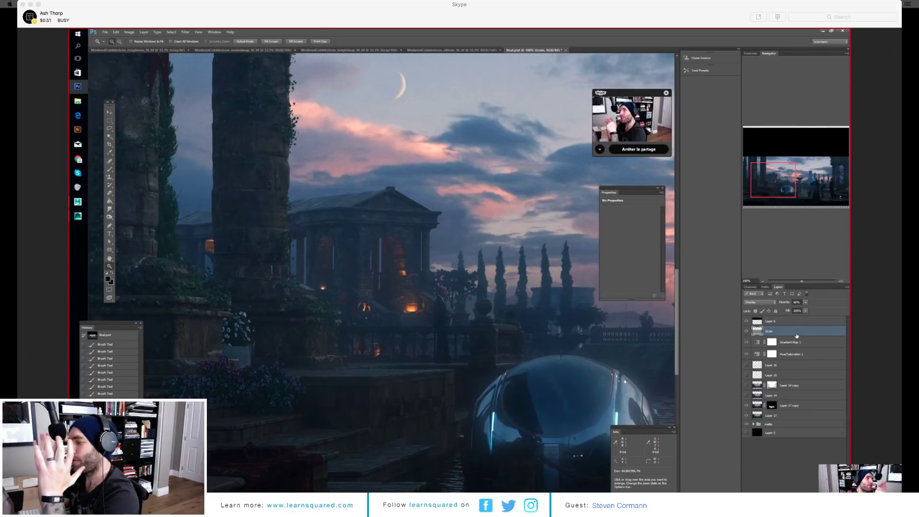
# Step: Check the grain layer's opacity setting and keep only that layer selected
pyautogui.keyDown('shift'); pyautogui.click(792, 412); pyautogui.keyUp('shift')
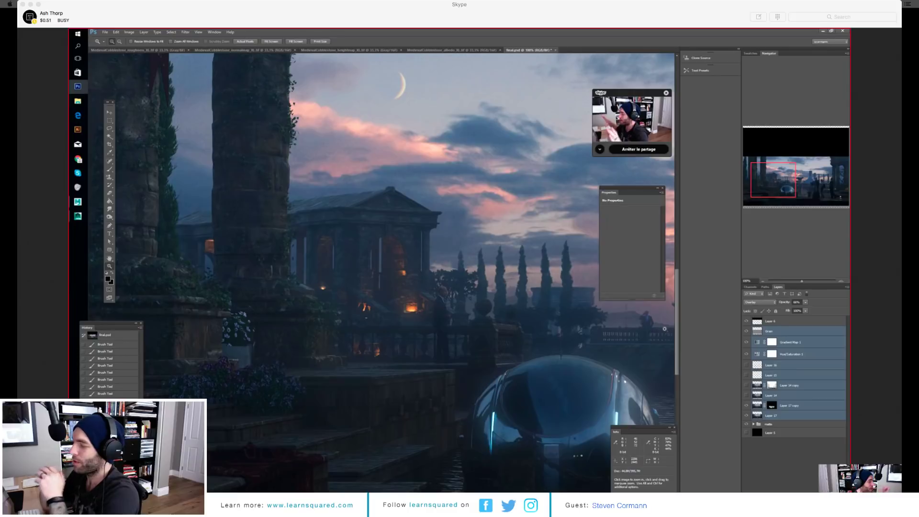
pyautogui.click(782, 333)
pyautogui.click(805, 302)
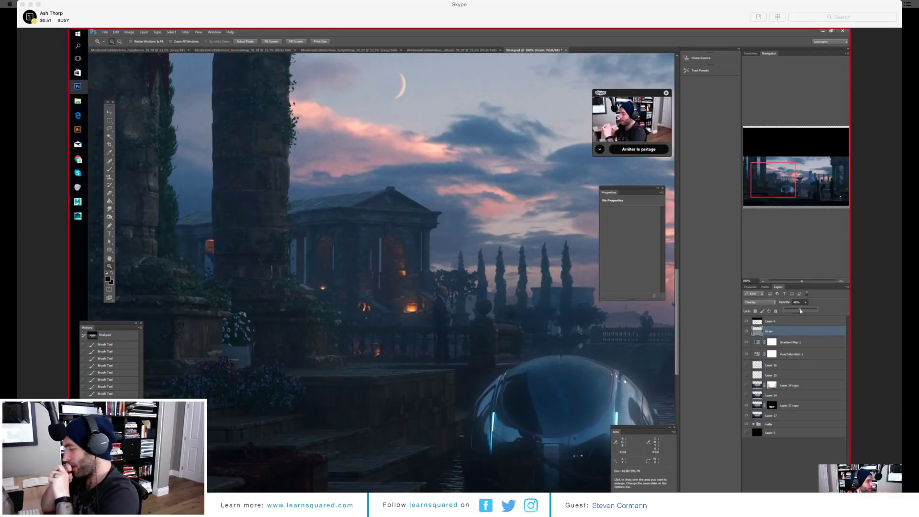
pyautogui.click(790, 335)
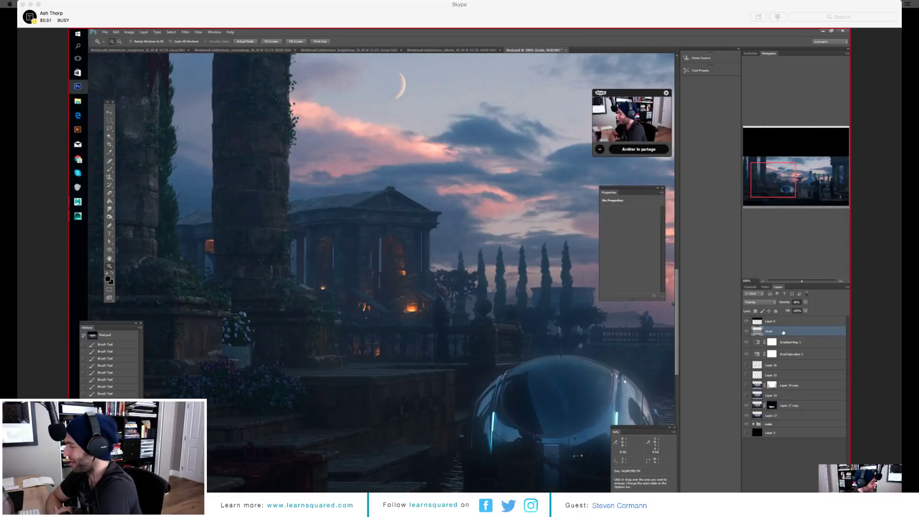
# Step: Merge the layers from the grain layer down to Layer 17, and duplicate the merged layer
pyautogui.keyDown('shift'); pyautogui.click(796, 414); pyautogui.keyUp('shift')
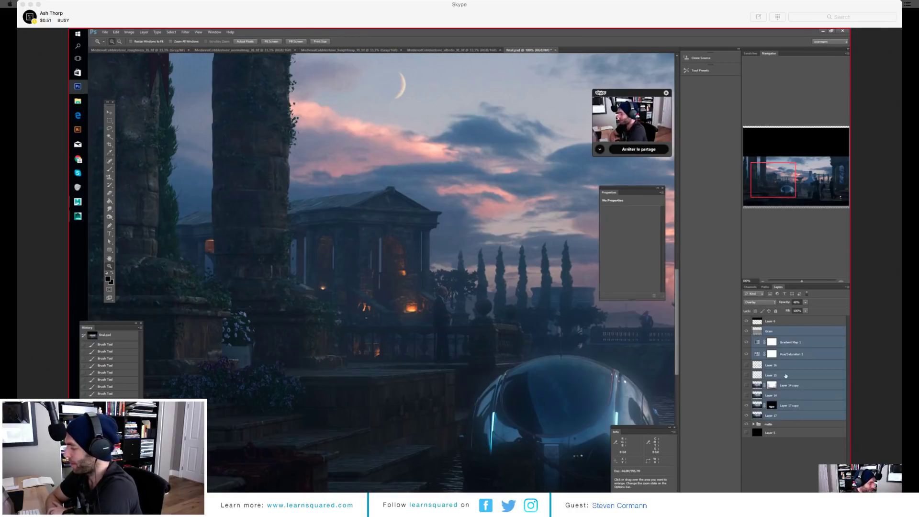
pyautogui.hotkey('ctrl', 'e')
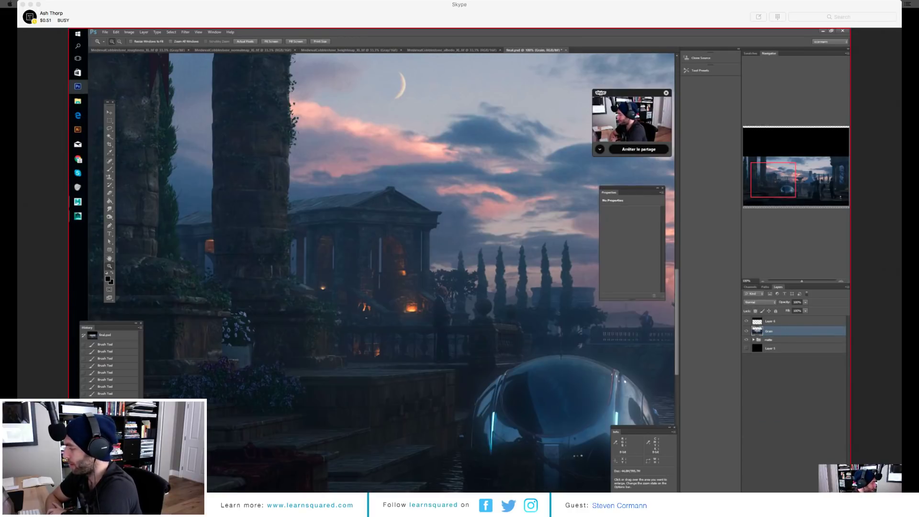
pyautogui.hotkey('ctrl', 'j')
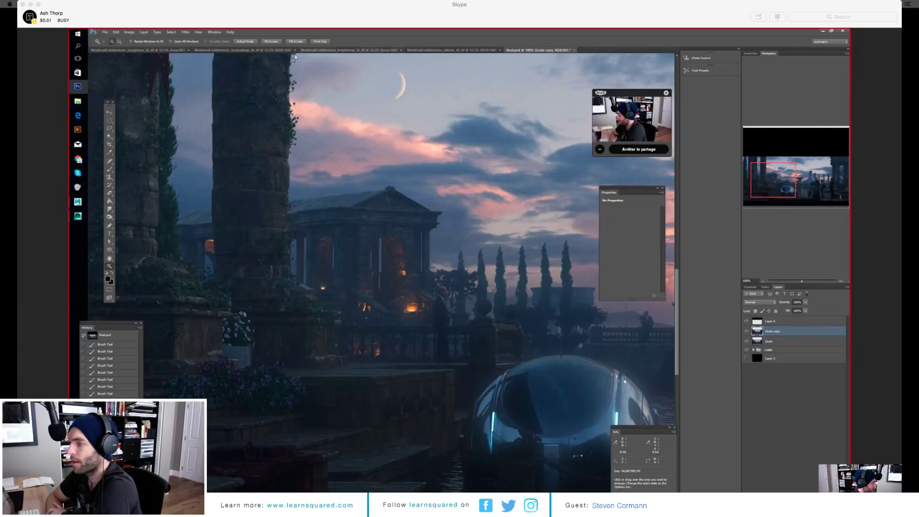
# Step: Apply a custom Lens Correction to the merged copy, with red/cyan fringe about +15, blue/yellow about +18 and a negative green/magenta value
pyautogui.click(186, 32)
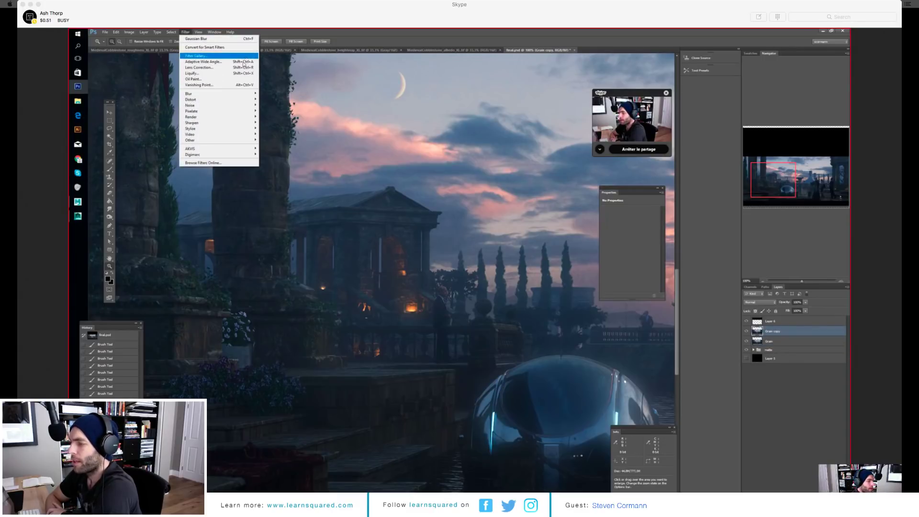
pyautogui.click(237, 68)
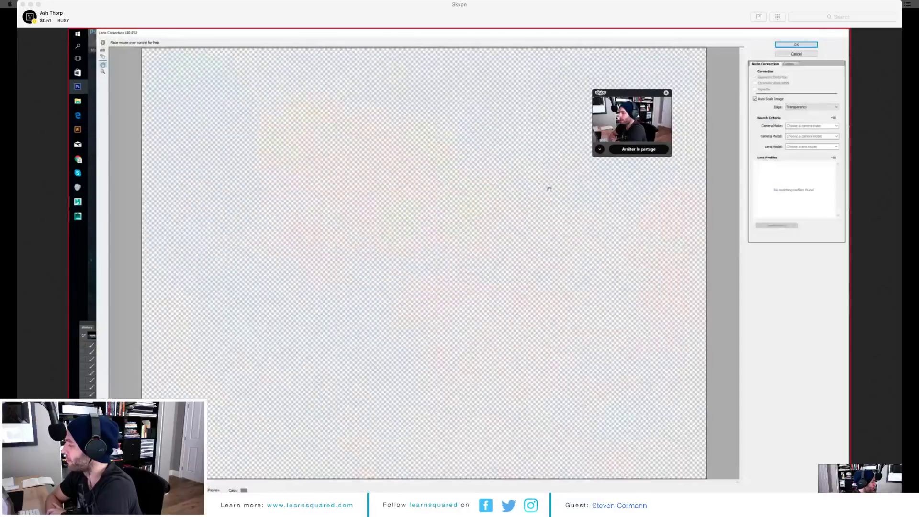
pyautogui.click(789, 64)
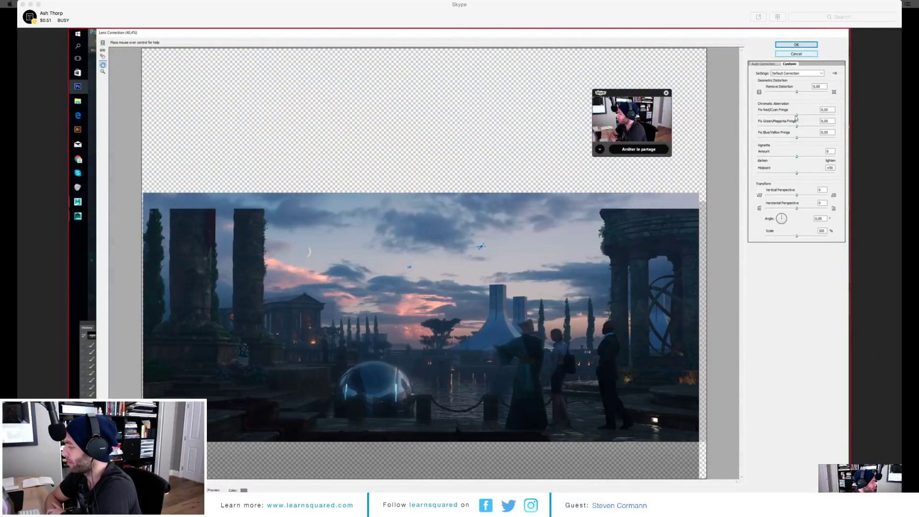
pyautogui.click(784, 126)
pyautogui.click(804, 137)
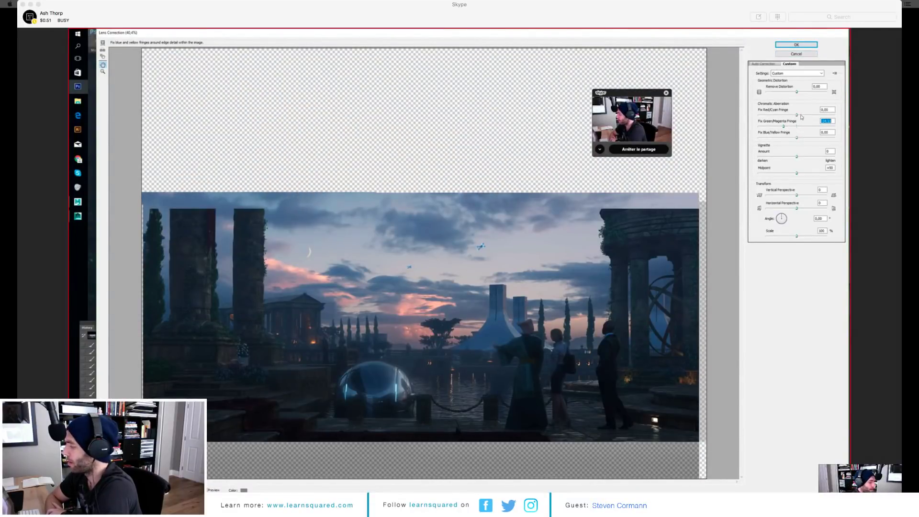
pyautogui.click(802, 114)
pyautogui.click(788, 127)
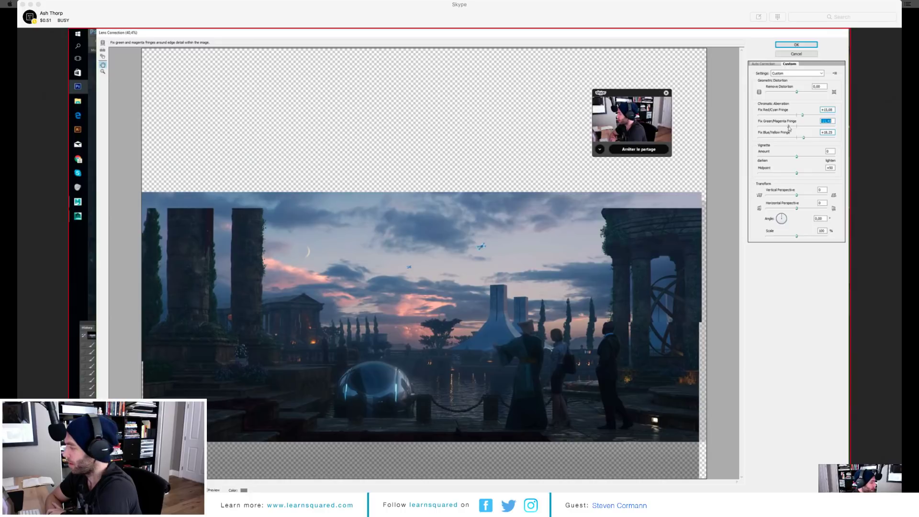
pyautogui.click(798, 45)
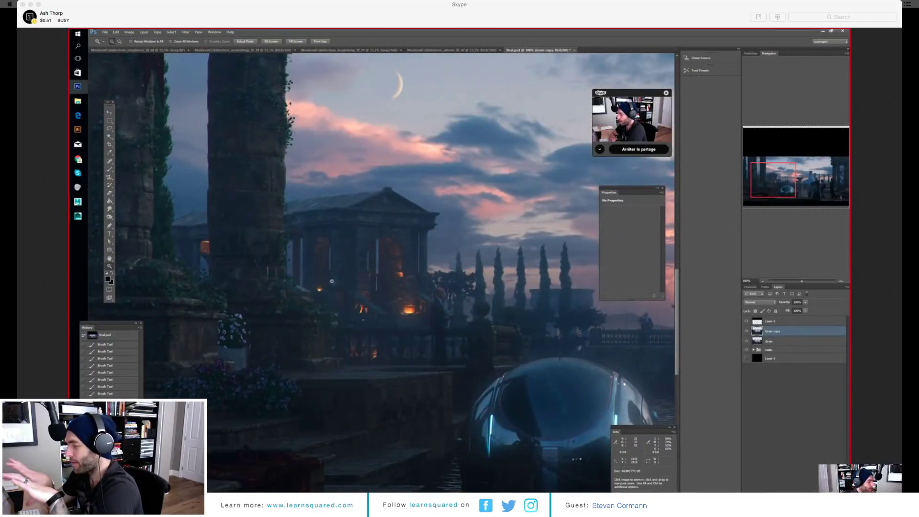
# Step: Examine the colour fringes up close along the column edges and around the temple
pyautogui.click(272, 198)
pyautogui.click(273, 205)
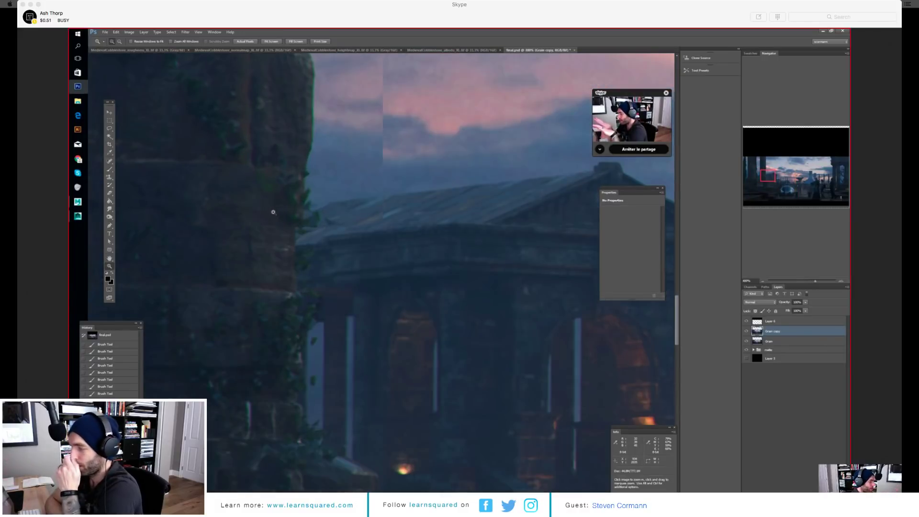
pyautogui.click(273, 207)
pyautogui.click(287, 203)
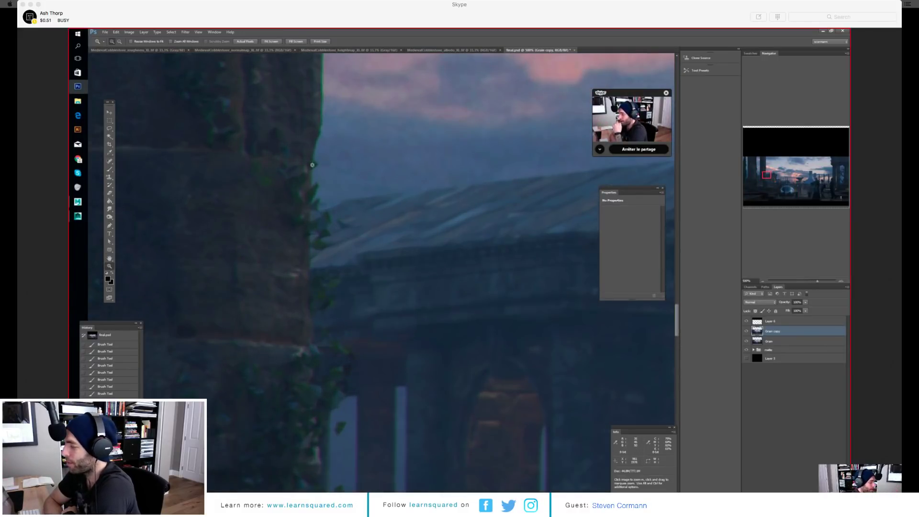
pyautogui.keyDown('alt'); pyautogui.click(579, 409); pyautogui.keyUp('alt')
pyautogui.keyDown('alt'); pyautogui.click(583, 426); pyautogui.keyUp('alt')
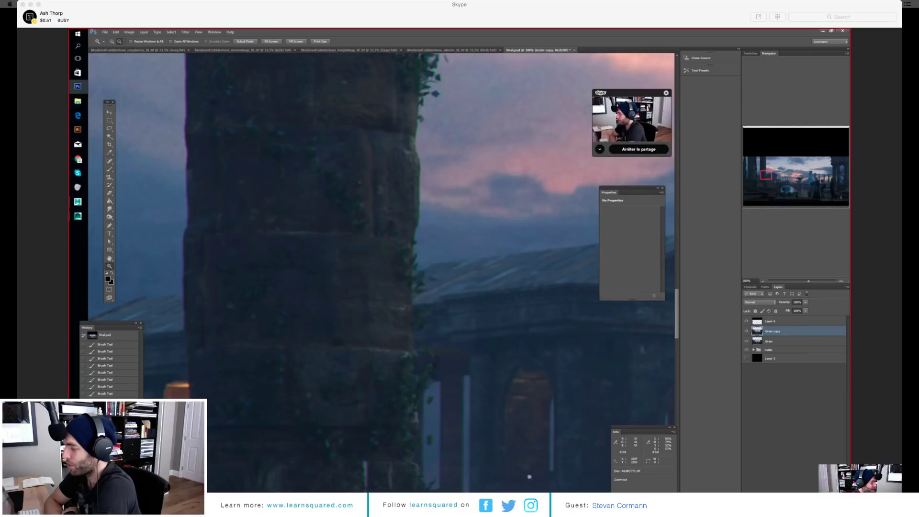
pyautogui.keyDown('alt'); pyautogui.click(581, 427); pyautogui.keyUp('alt')
pyautogui.hscroll(10, 510, 312)
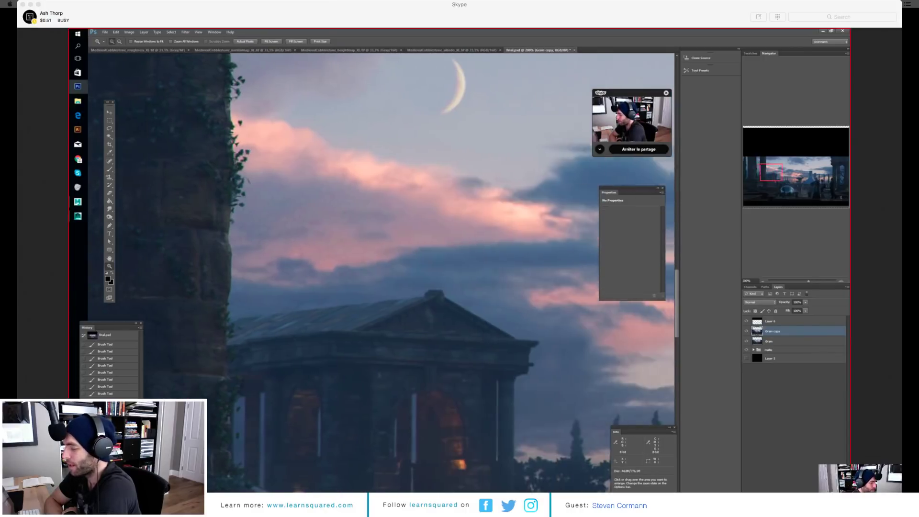
# Step: Inspect the chromatic aberration across the temple, trees, white towers and robed figure, and return to the full painting
pyautogui.scroll(-3, 510, 312)
pyautogui.scroll(-3, 510, 311)
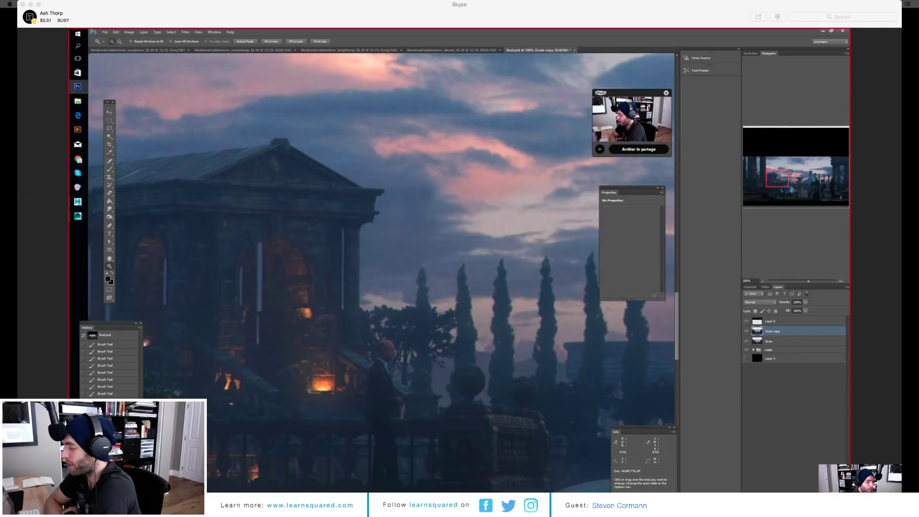
pyautogui.hscroll(10, 510, 311)
pyautogui.hscroll(10, 510, 312)
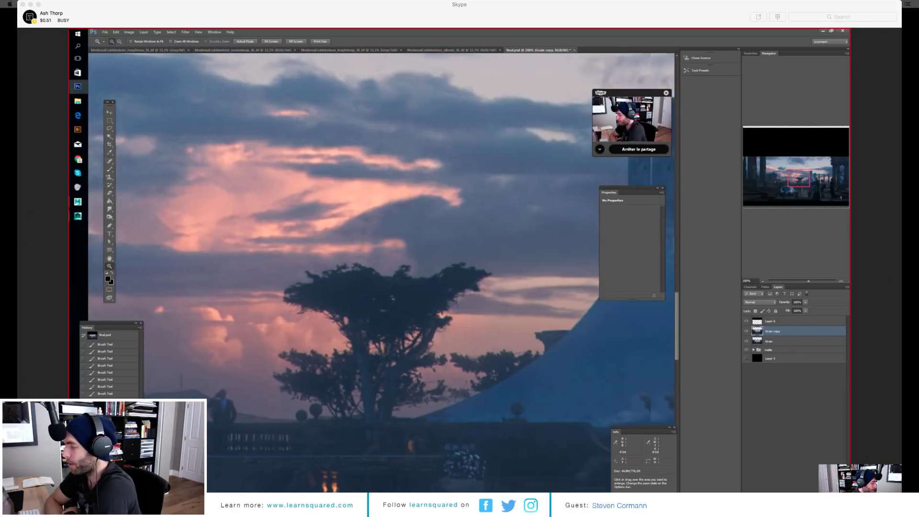
pyautogui.hscroll(10, 510, 311)
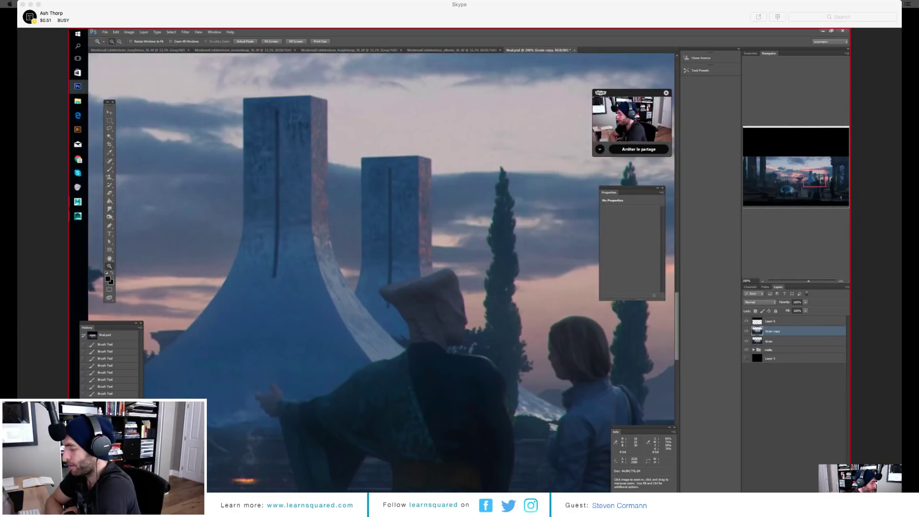
pyautogui.hscroll(-10, 381, 273)
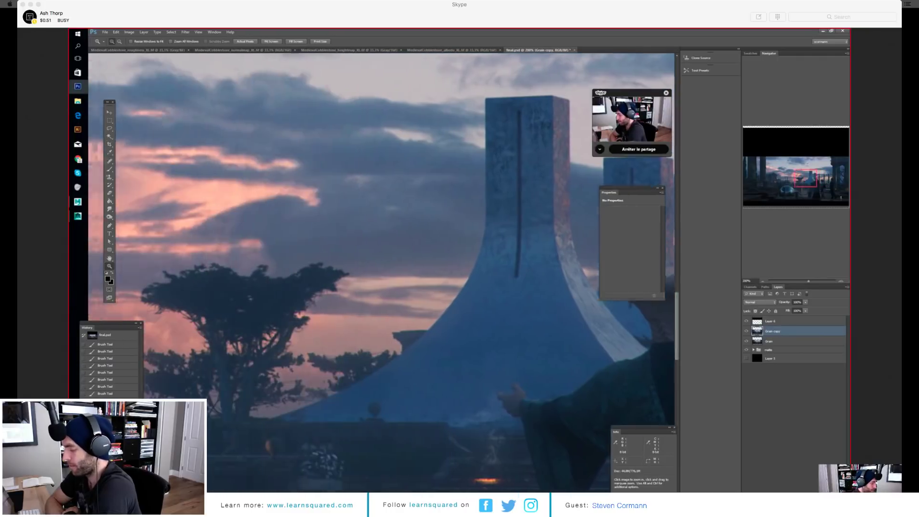
pyautogui.hscroll(-10, 381, 273)
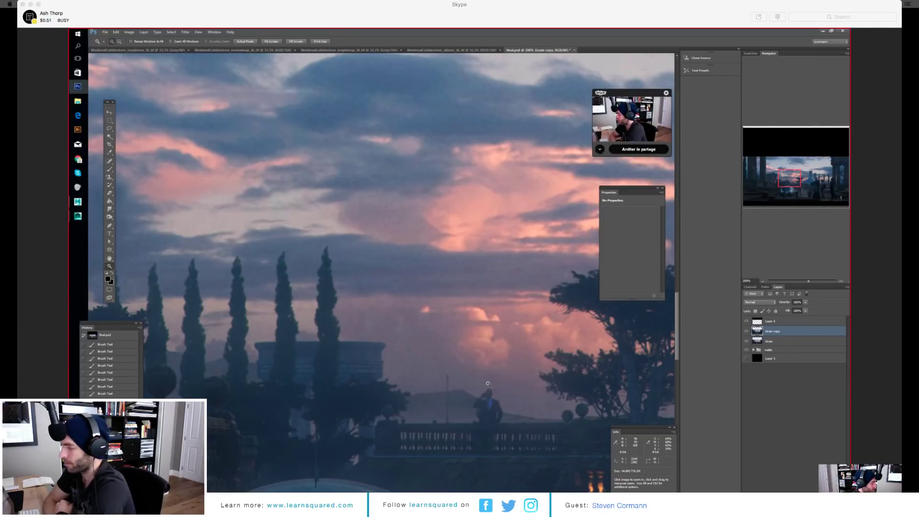
pyautogui.keyDown('alt'); pyautogui.click(488, 382); pyautogui.keyUp('alt')
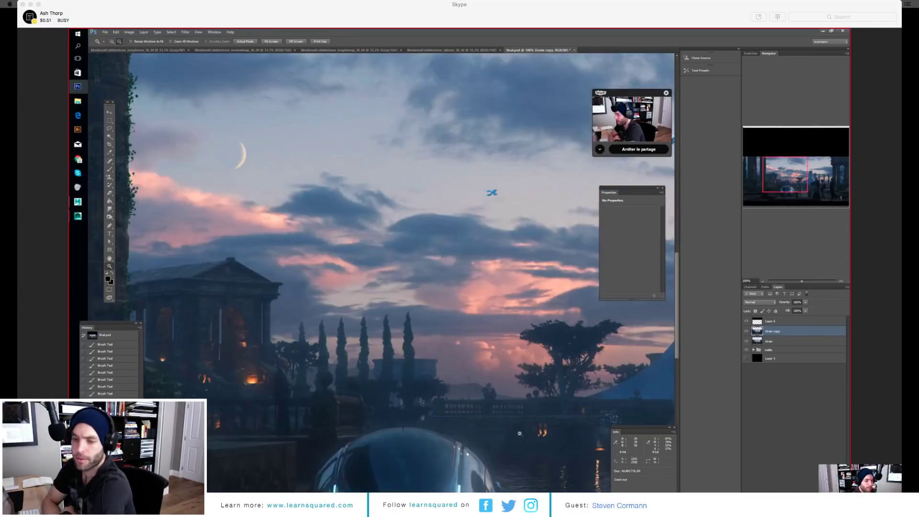
pyautogui.keyDown('alt'); pyautogui.click(521, 434); pyautogui.keyUp('alt')
pyautogui.keyDown('alt'); pyautogui.click(585, 429); pyautogui.keyUp('alt')
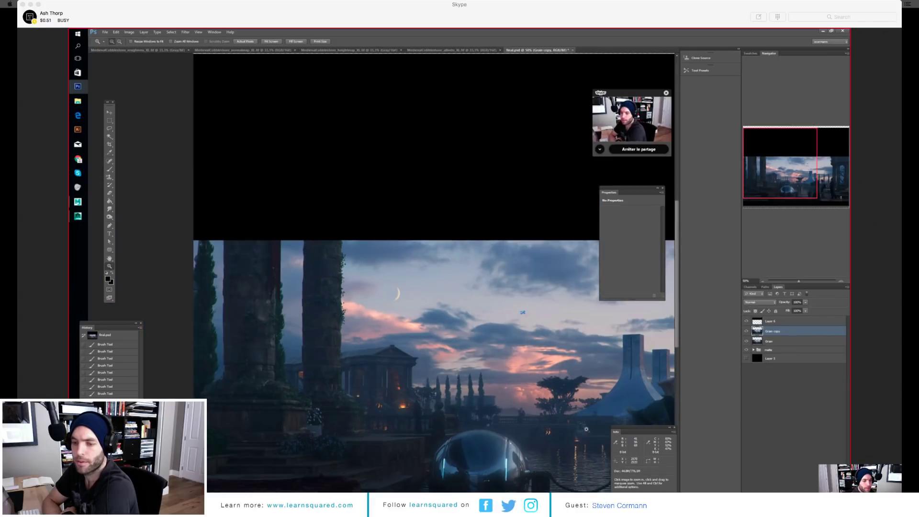
pyautogui.keyDown('alt'); pyautogui.click(584, 419); pyautogui.keyUp('alt')
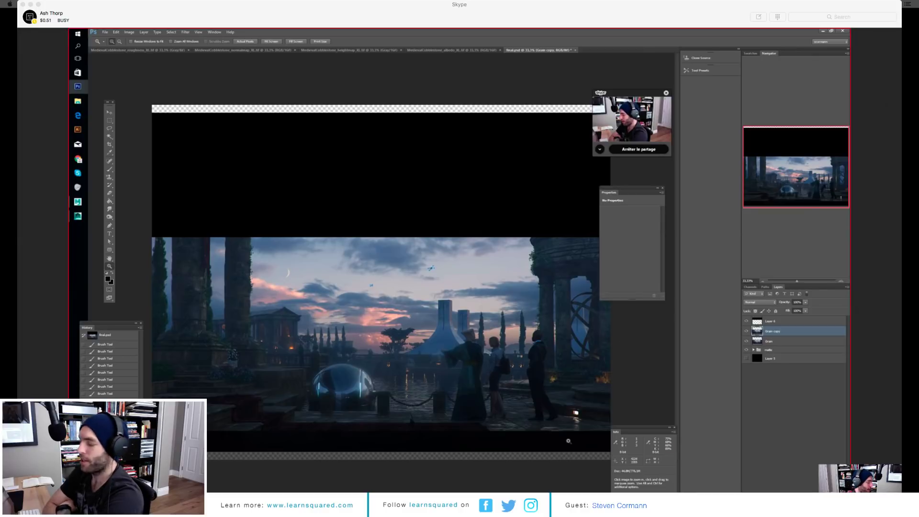
# Step: Examine the foreground figures and terrace more closely, and return to the full painting
pyautogui.click(539, 428)
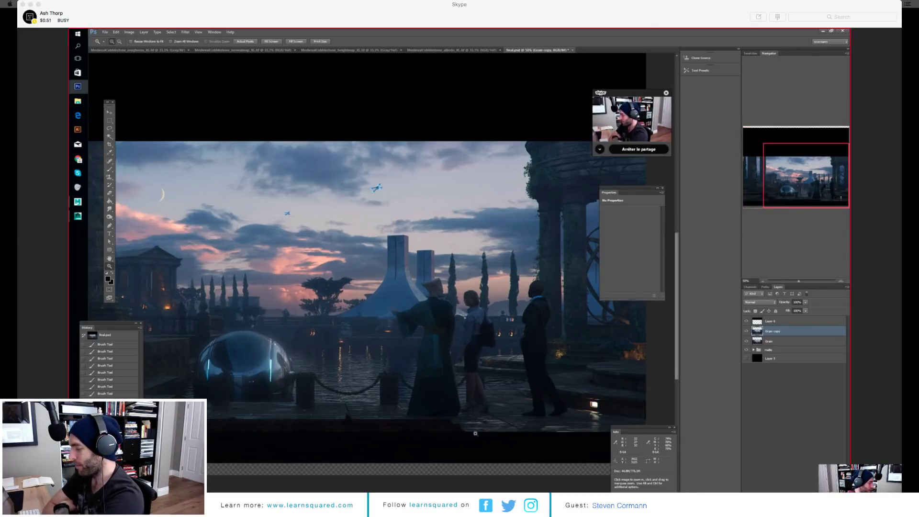
pyautogui.keyDown('alt'); pyautogui.scroll(1, 491, 362); pyautogui.keyUp('alt')
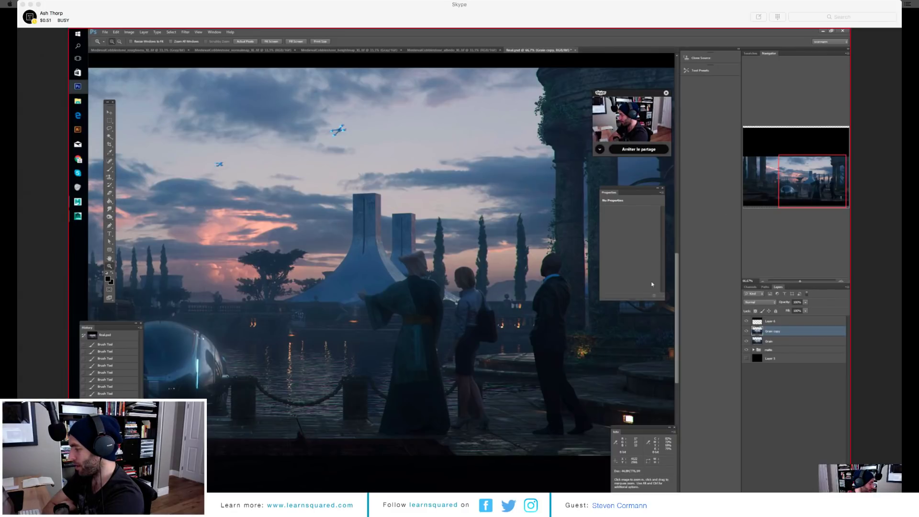
pyautogui.keyDown('alt'); pyautogui.click(287, 259); pyautogui.keyUp('alt')
pyautogui.keyDown('alt'); pyautogui.click(281, 342); pyautogui.keyUp('alt')
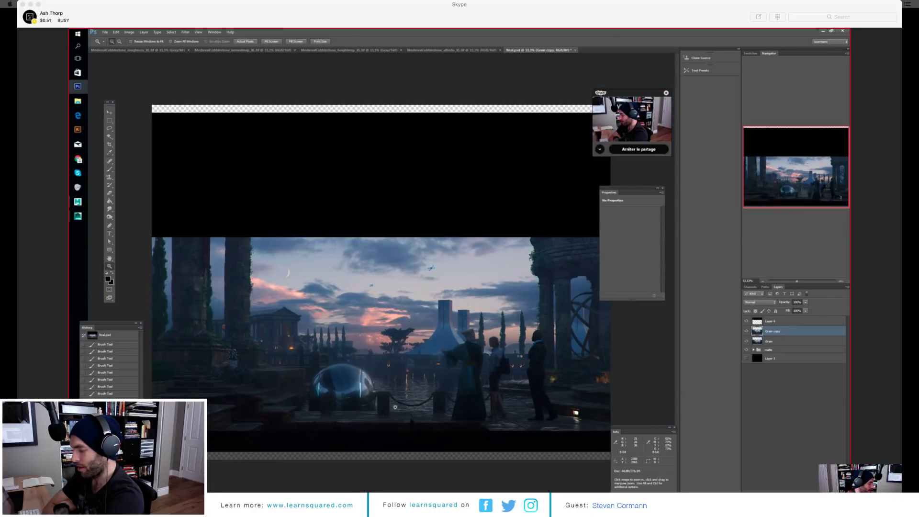
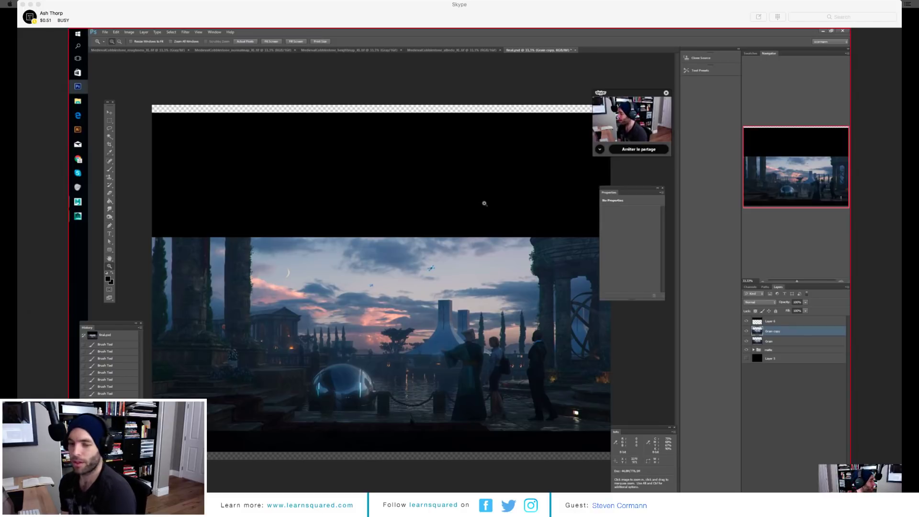
# Step: Switch to Maya to show the 3D city street scene through its camera
pyautogui.moveTo(78, 216)
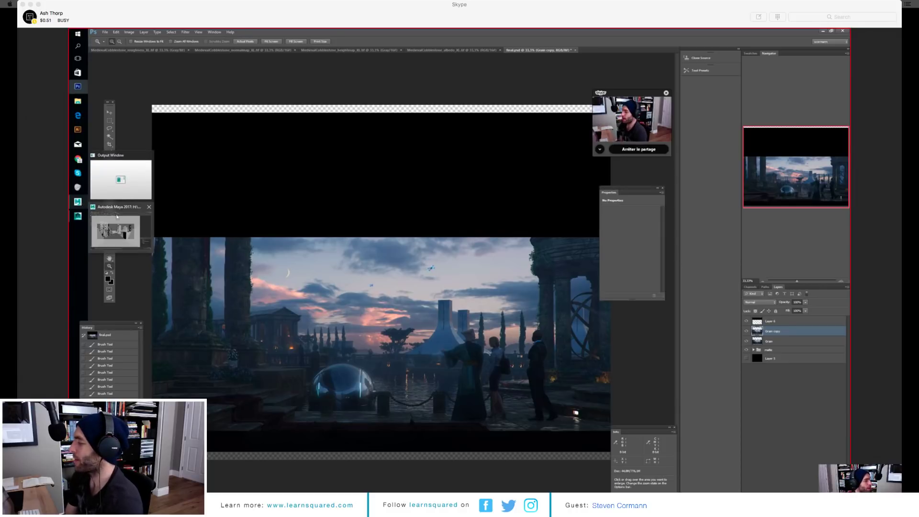
pyautogui.click(120, 228)
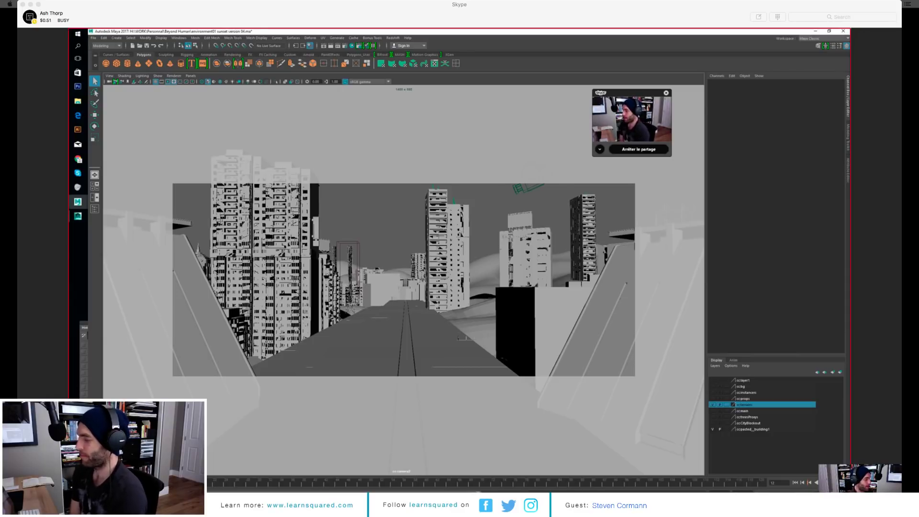
# Step: Switch to Chrome, open the Beyond Human, part 2 artwork from the artist's ArtStation profile, and look through its images
pyautogui.click(78, 159)
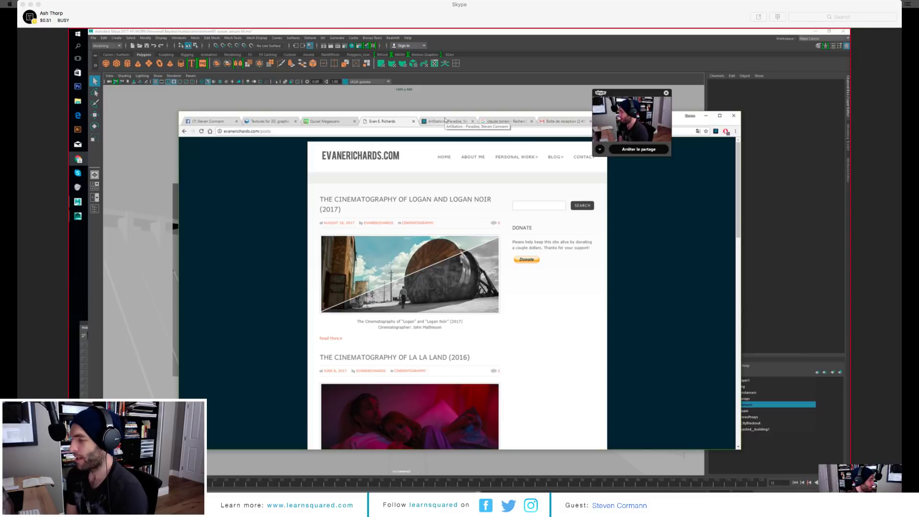
pyautogui.click(445, 120)
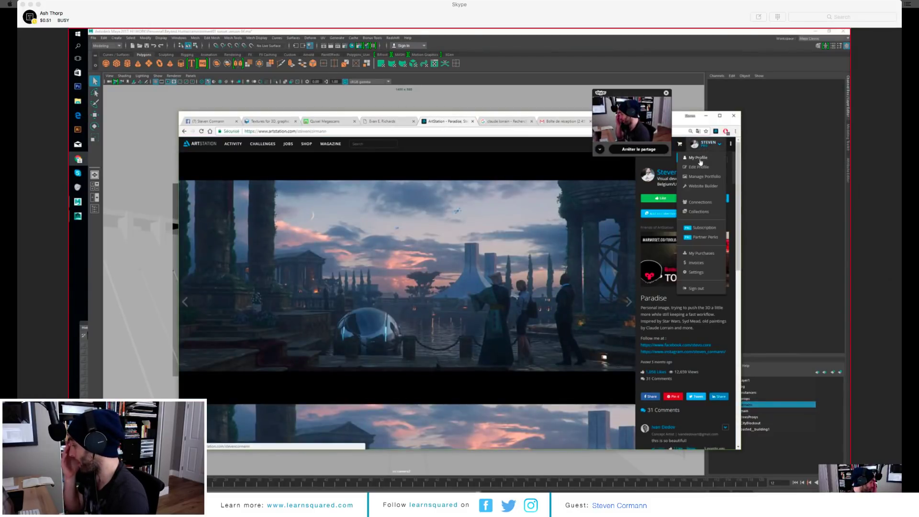
pyautogui.click(698, 159)
pyautogui.click(386, 391)
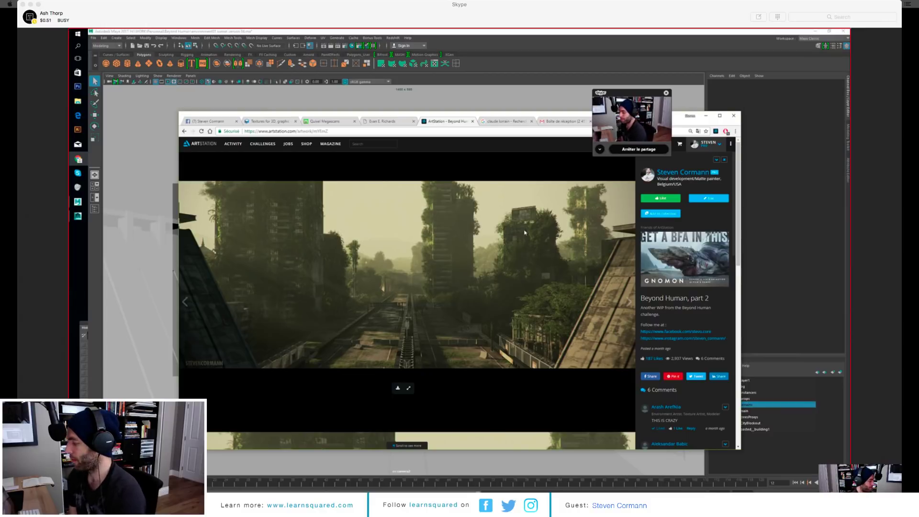
pyautogui.scroll(-5, 533, 258)
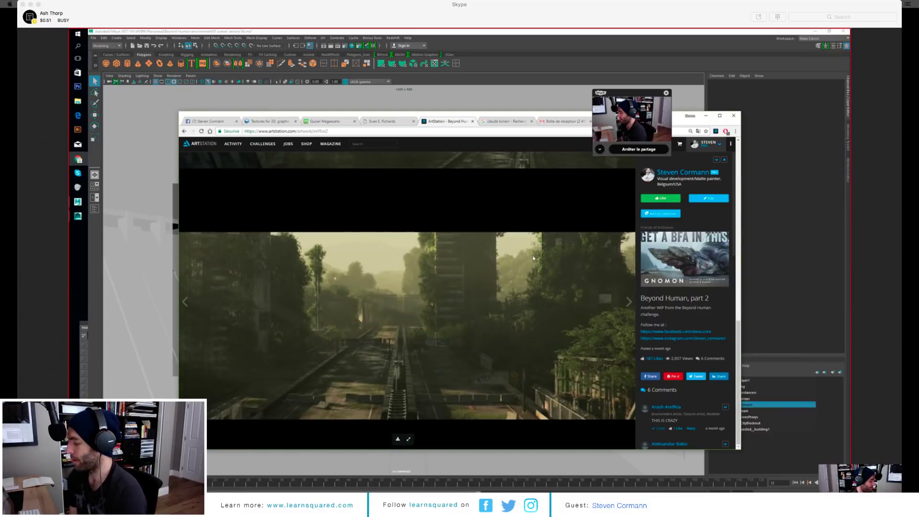
pyautogui.scroll(-6, 533, 258)
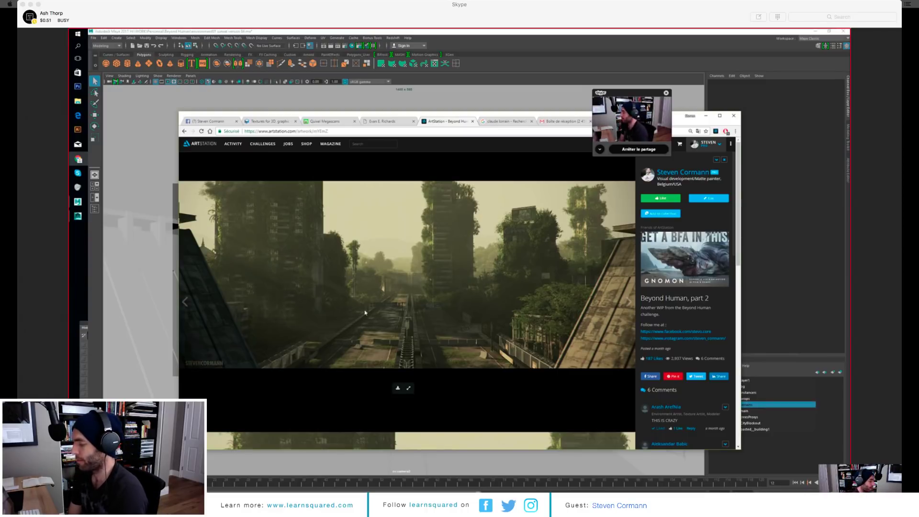
# Step: Look through the Beyond Human, part 2 images, and open the Beyond Human artwork from the artist's profile to view its images
pyautogui.scroll(-4, 339, 308)
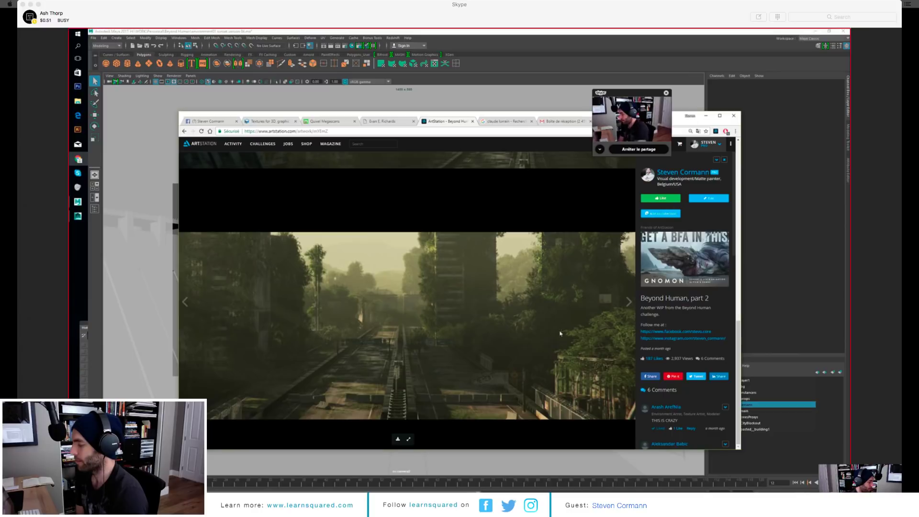
pyautogui.scroll(-2, 527, 330)
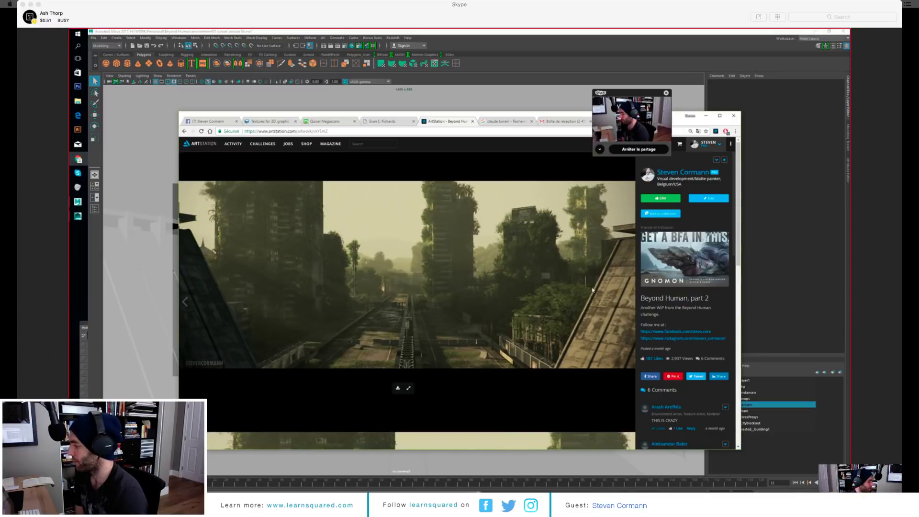
pyautogui.click(684, 173)
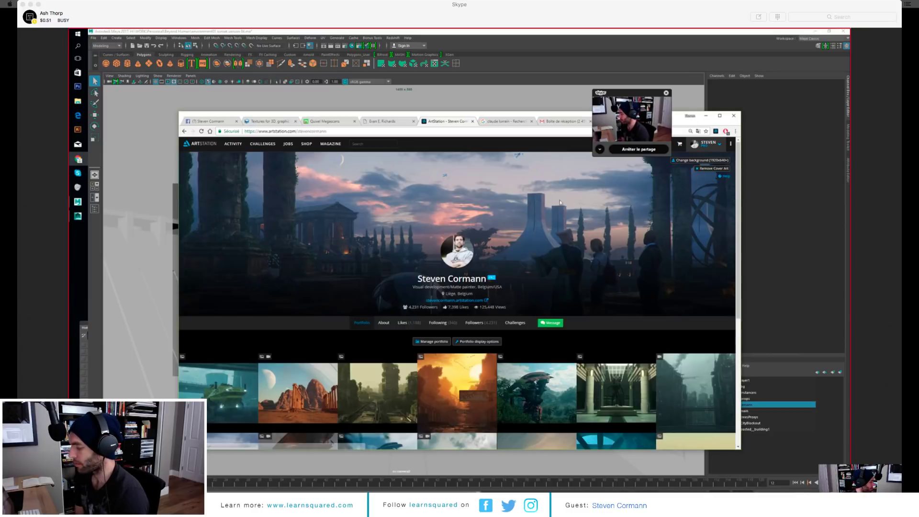
pyautogui.click(456, 375)
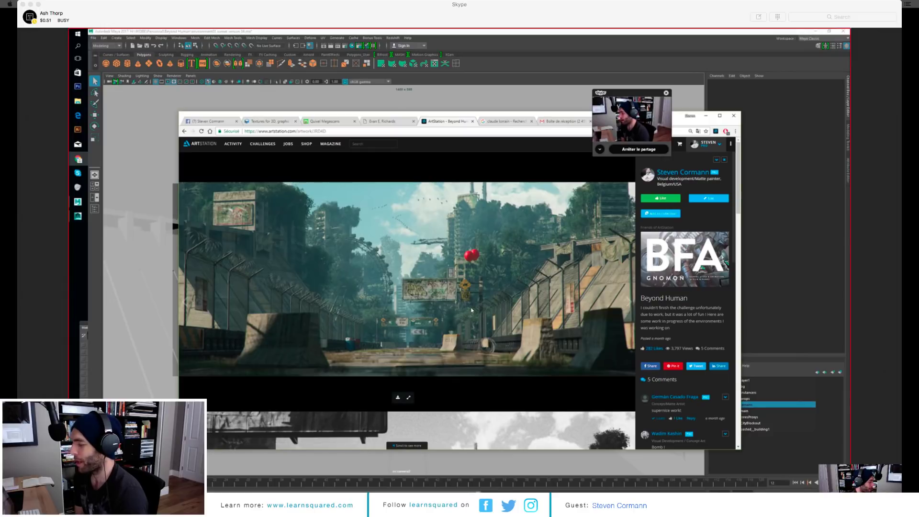
pyautogui.scroll(-3, 471, 310)
pyautogui.scroll(-10, 471, 309)
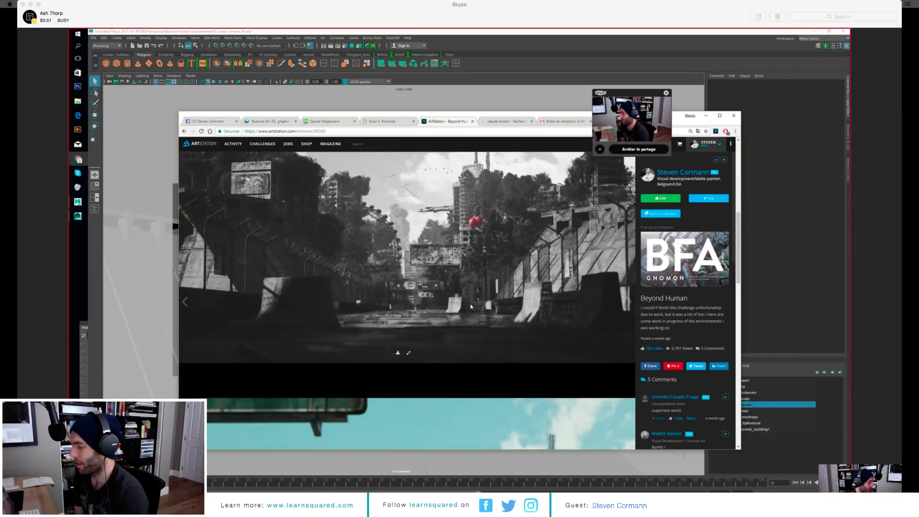
pyautogui.scroll(-2, 472, 311)
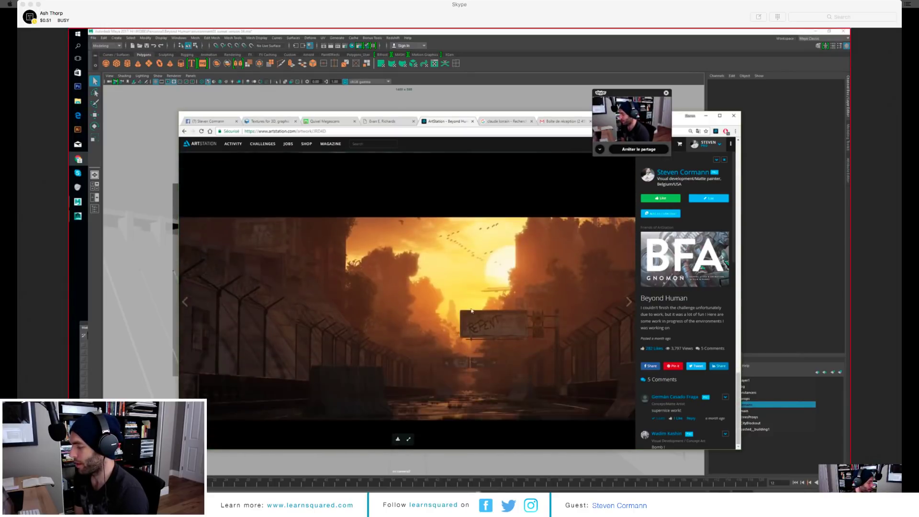
pyautogui.scroll(20, 471, 310)
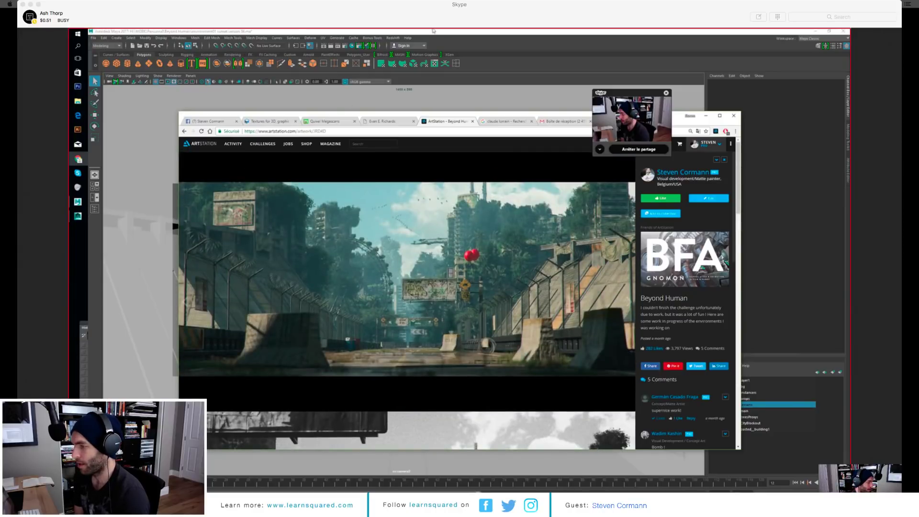
# Step: Switch to Maya and open the Render View with the city street render
pyautogui.click(462, 104)
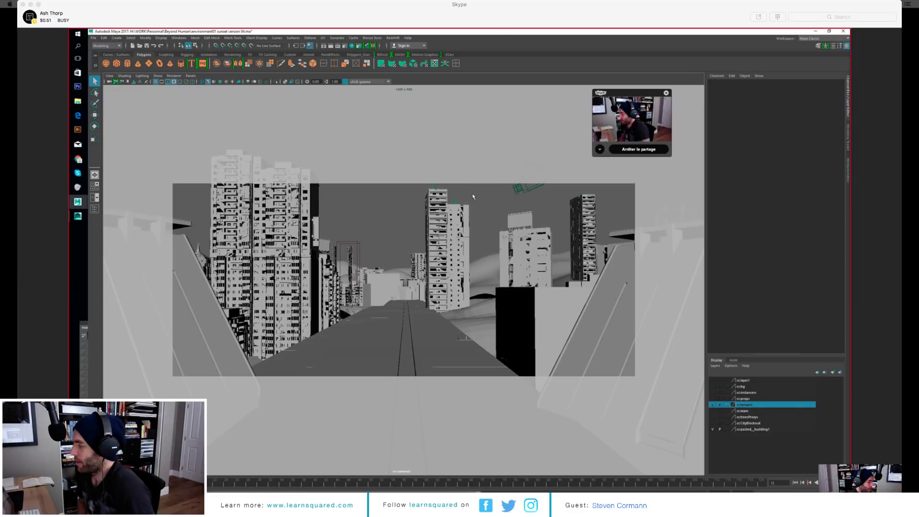
pyautogui.click(323, 46)
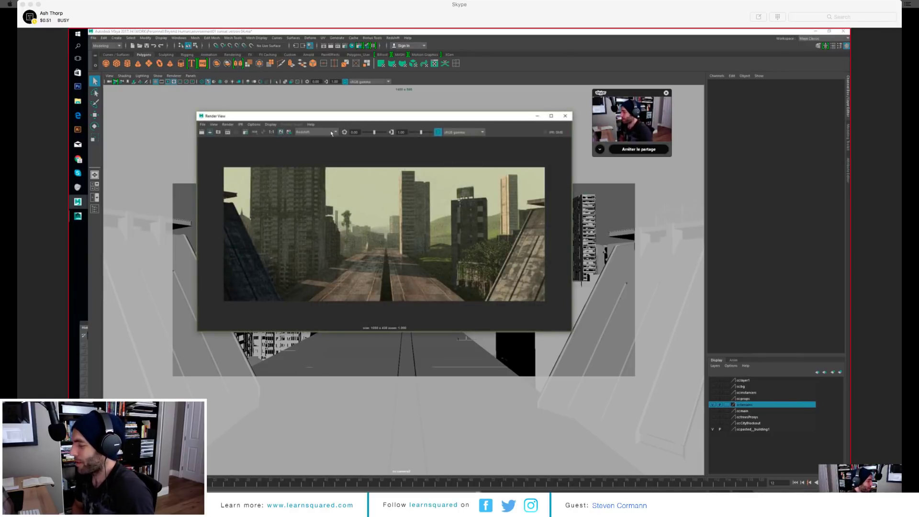
pyautogui.click(241, 125)
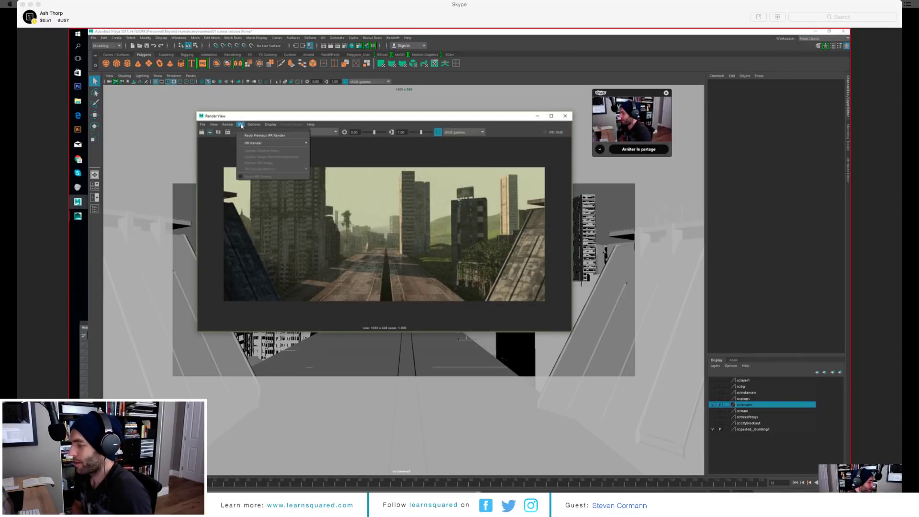
pyautogui.click(428, 121)
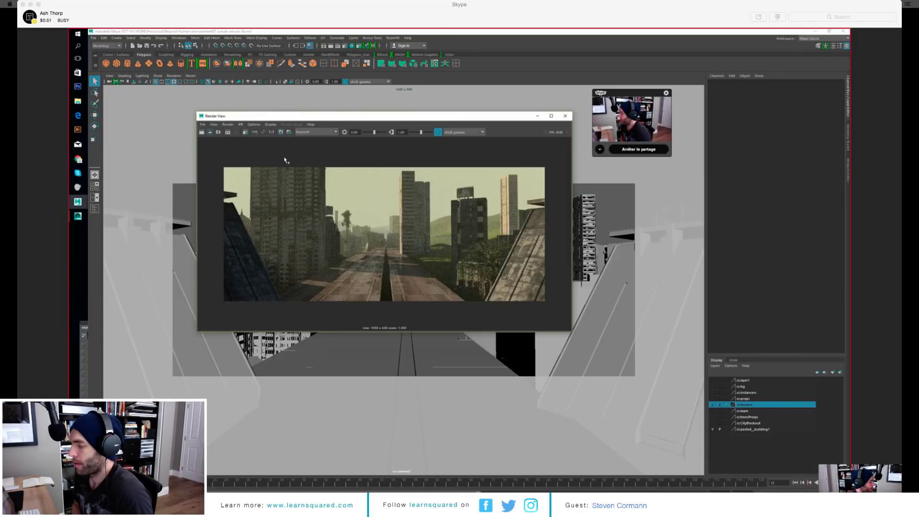
# Step: Switch to Chrome and go back to the Beyond Human, part 2 artwork
pyautogui.click(78, 159)
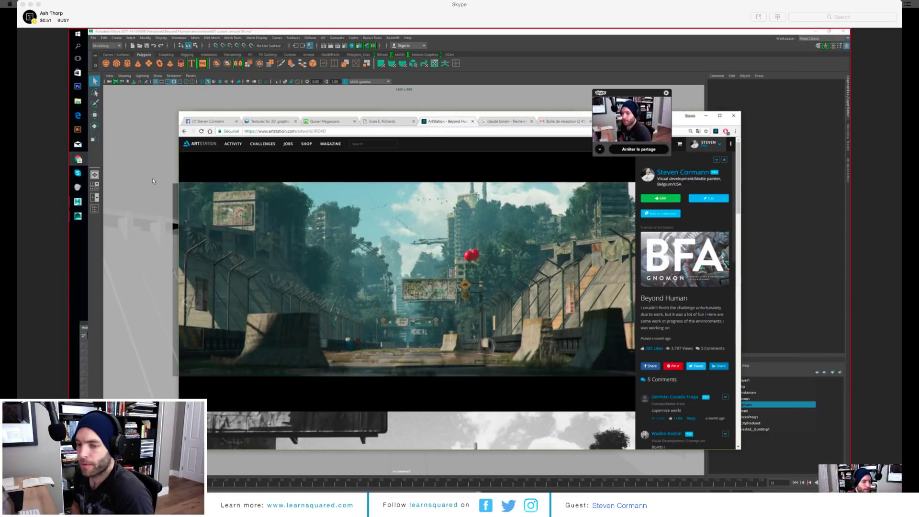
pyautogui.click(184, 304)
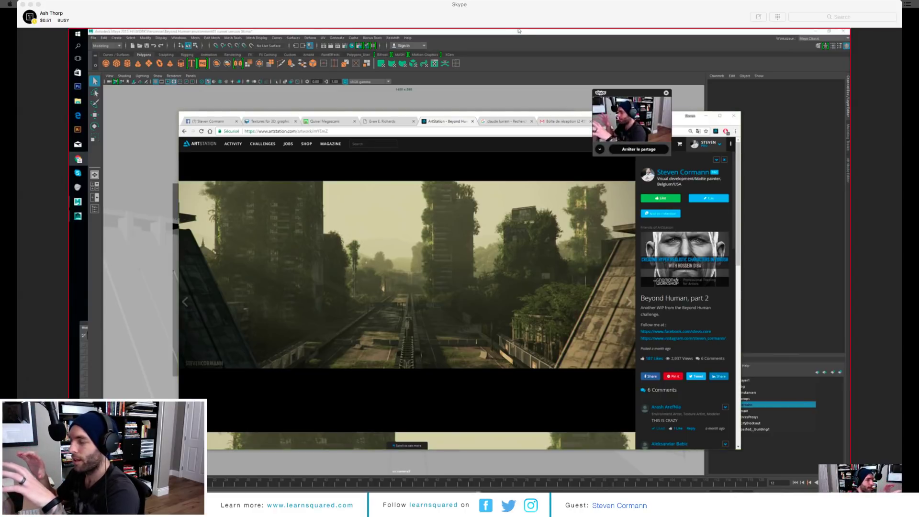
# Step: Switch back to Maya and start an IPR render of the street scene from camera2 in the Render View
pyautogui.click(706, 116)
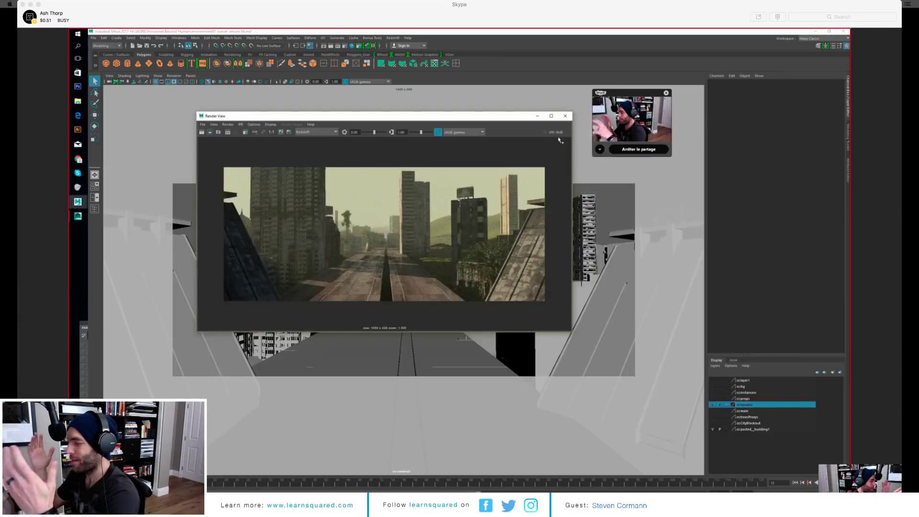
pyautogui.click(241, 124)
pyautogui.moveTo(276, 143)
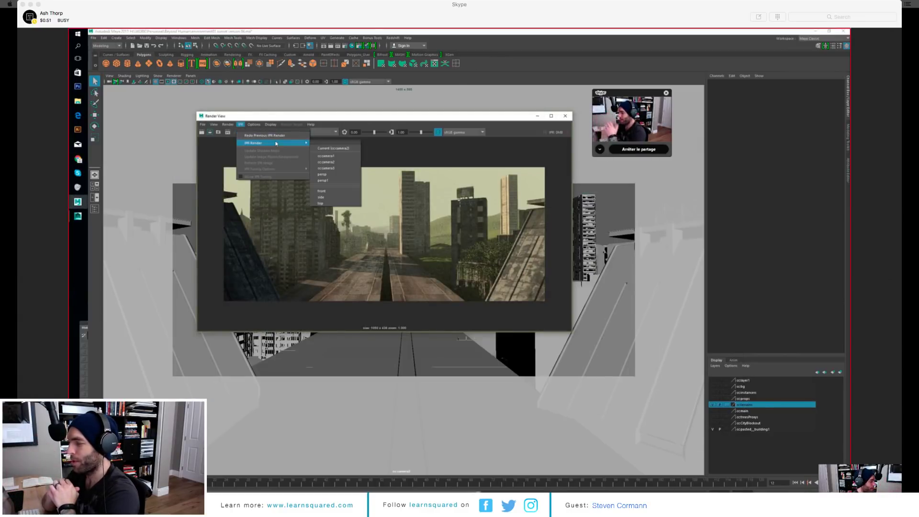
pyautogui.click(330, 162)
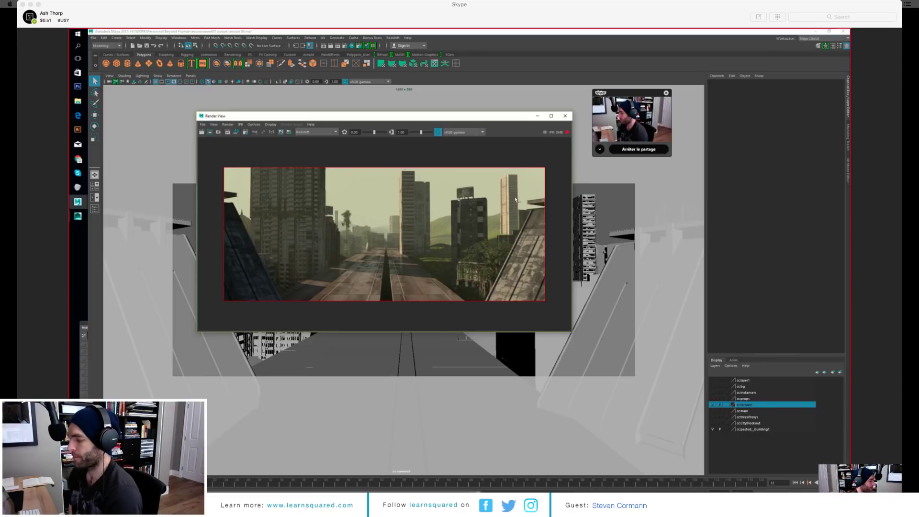
# Step: Switch to Chrome, look through the Beyond Human artwork's images from the artist's profile, and return to Beyond Human, part 2
pyautogui.click(79, 159)
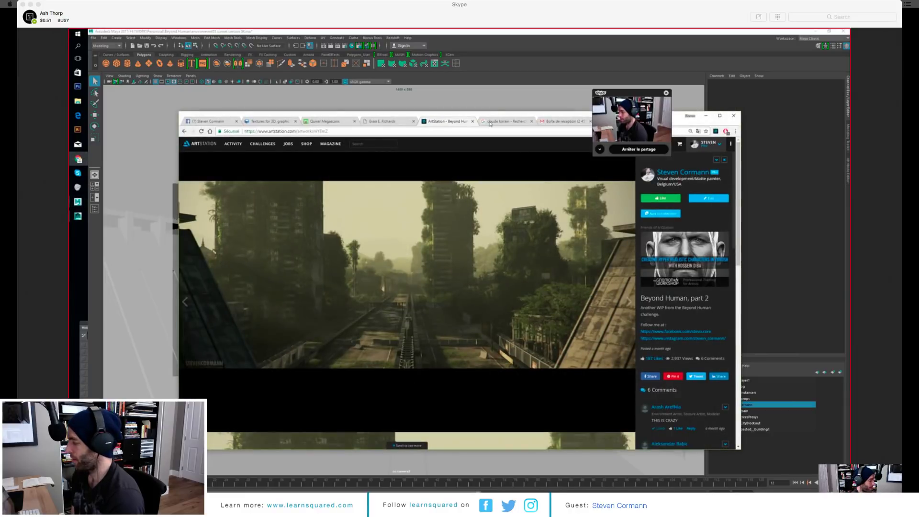
pyautogui.click(698, 173)
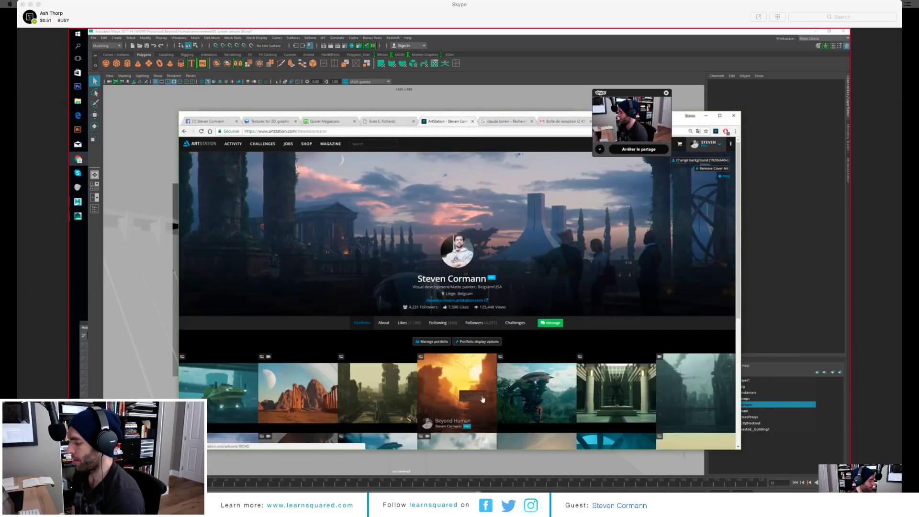
pyautogui.click(465, 388)
pyautogui.scroll(-5, 473, 261)
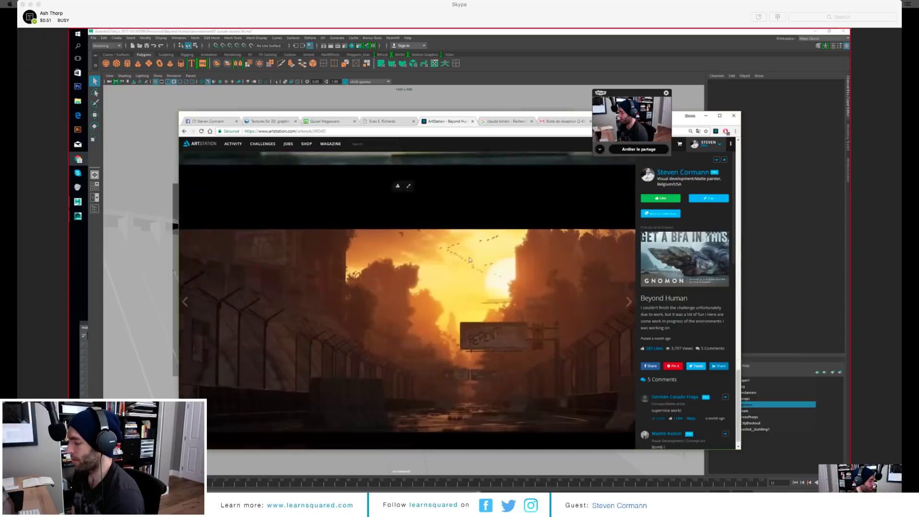
pyautogui.scroll(-10, 474, 260)
pyautogui.scroll(1, 433, 213)
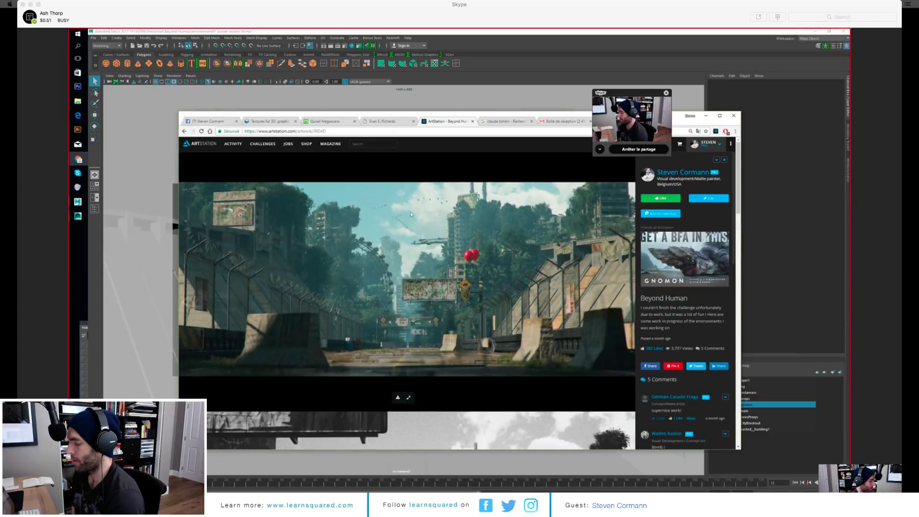
pyautogui.click(187, 305)
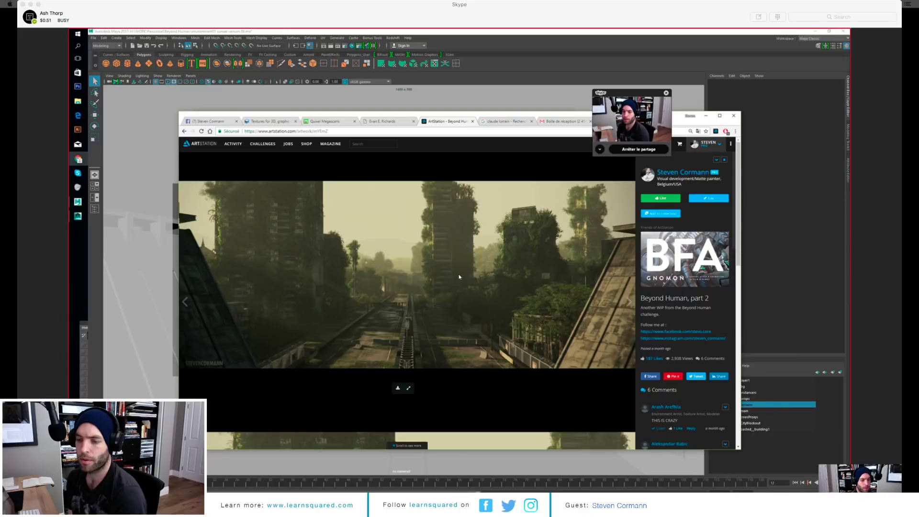
# Step: Browse the artist's ArtStation portfolio and open the Citadels artwork
pyautogui.click(693, 175)
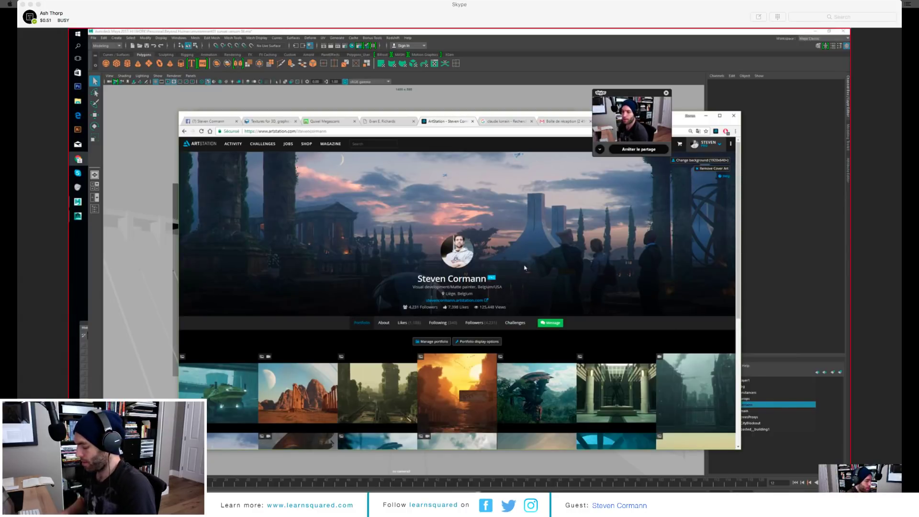
pyautogui.scroll(-3, 523, 275)
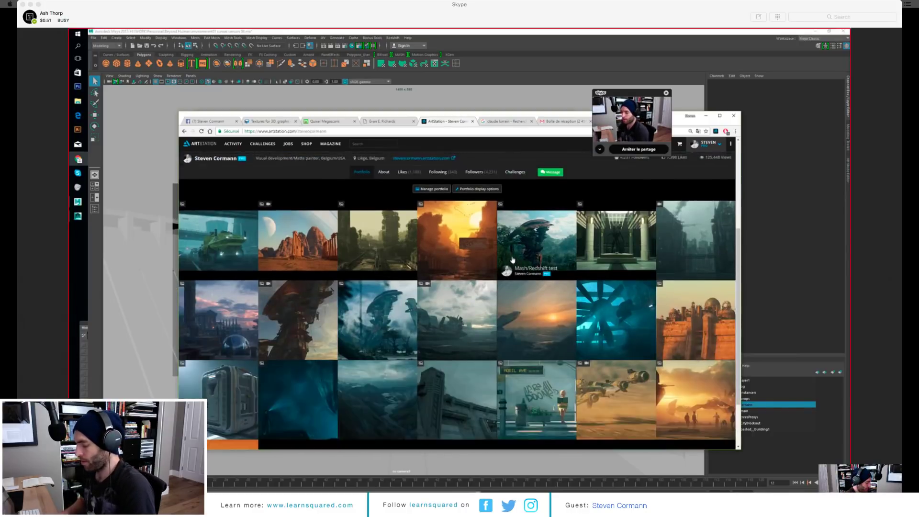
pyautogui.click(472, 309)
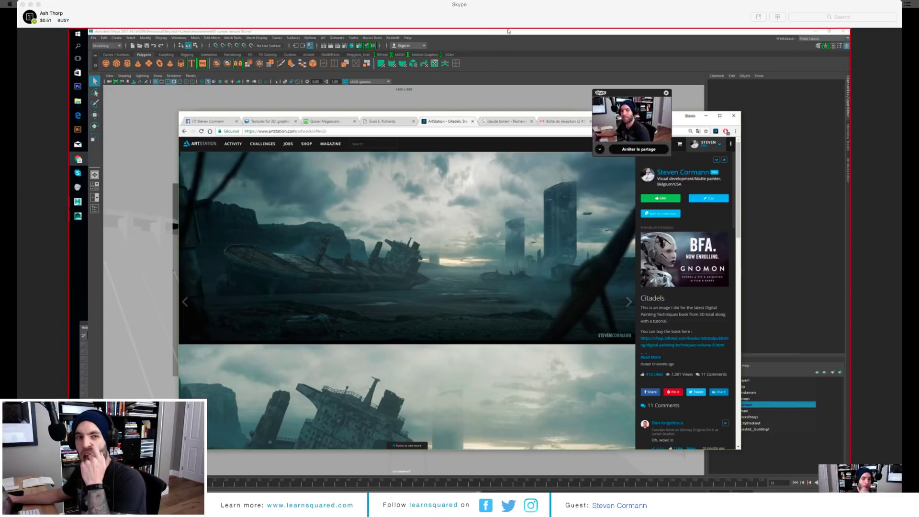
# Step: Switch to Maya and make the main display layer visible in the street scene
pyautogui.click(703, 117)
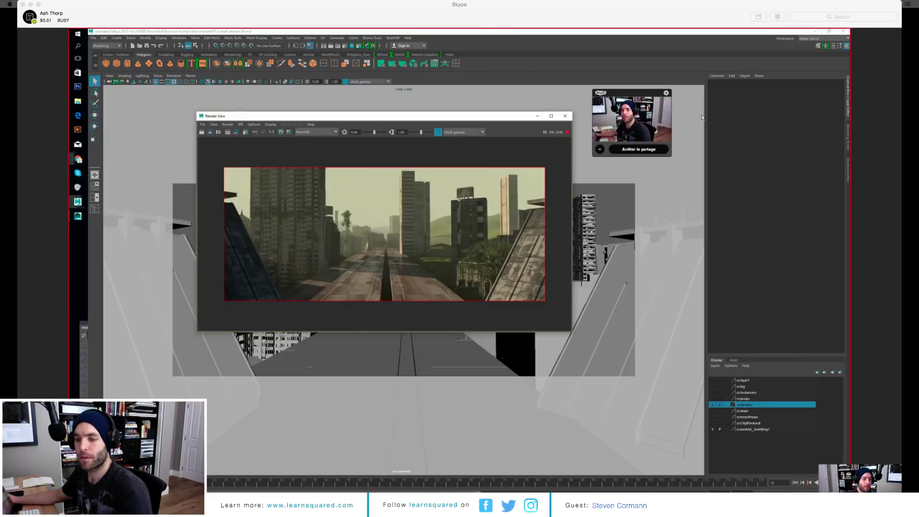
pyautogui.click(744, 412)
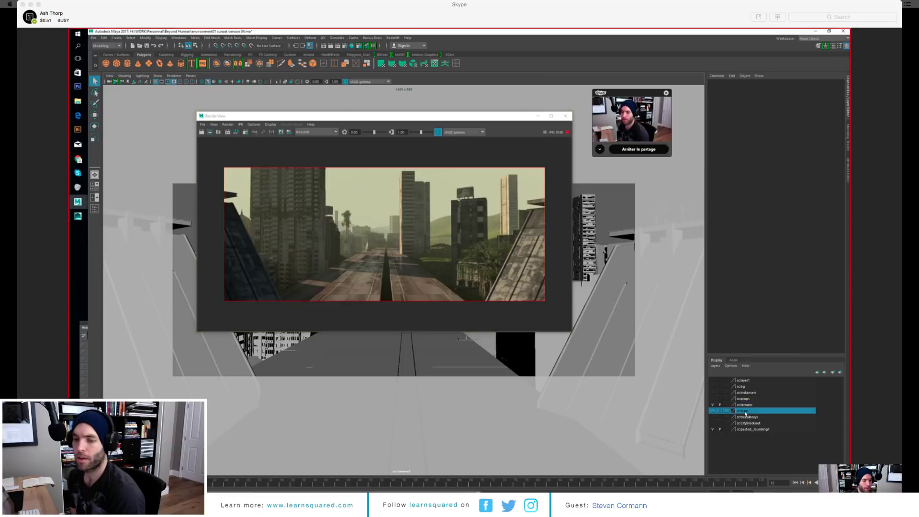
pyautogui.click(713, 410)
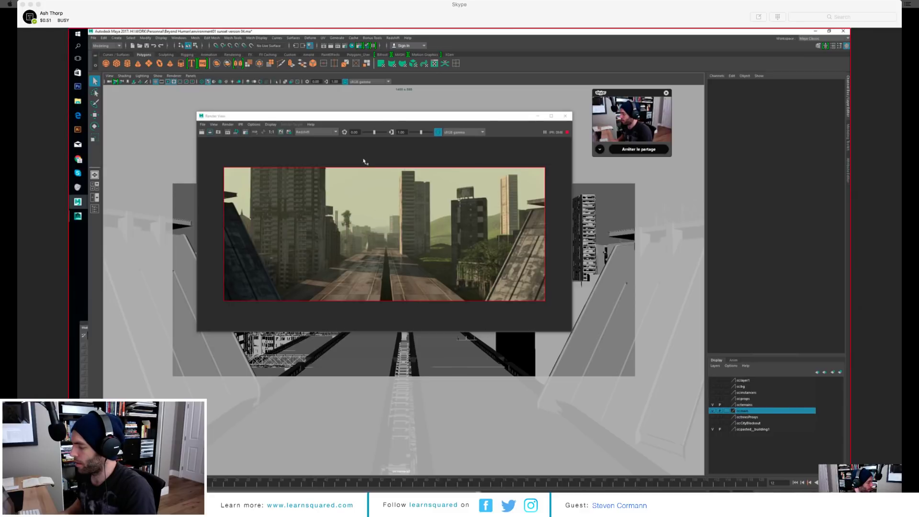
# Step: Enlarge the Render View window and reposition it over the viewport
pyautogui.moveTo(415, 120)
pyautogui.mouseDown()
pyautogui.moveTo(557, 121)
pyautogui.moveTo(404, 112)
pyautogui.mouseUp()
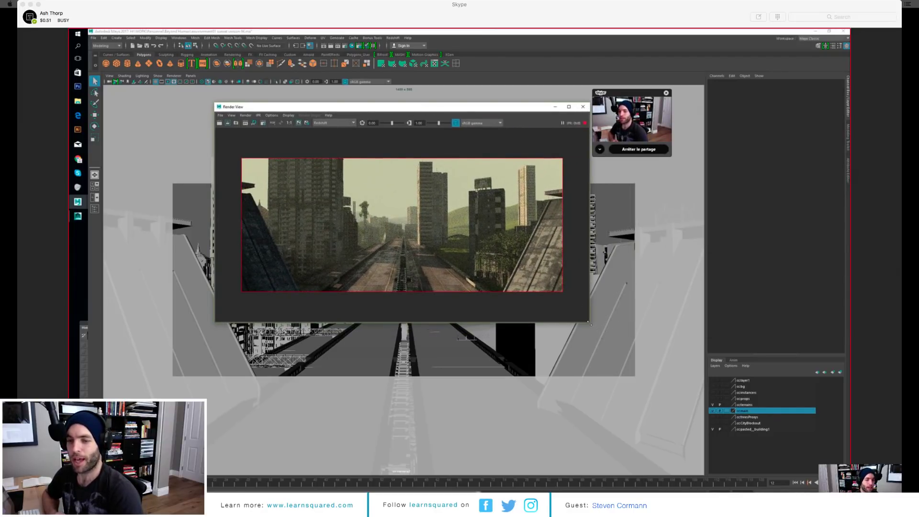
pyautogui.moveTo(590, 324); pyautogui.dragTo(616, 354)
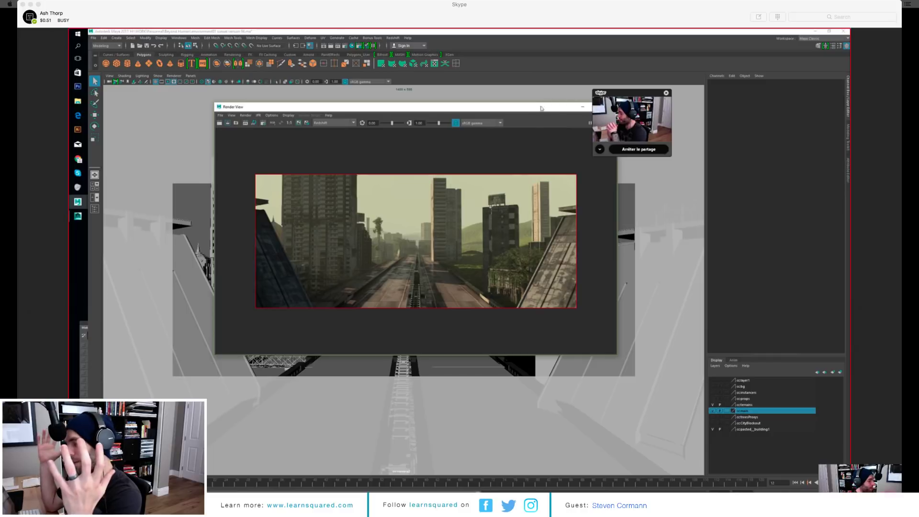
pyautogui.moveTo(530, 111); pyautogui.dragTo(537, 165)
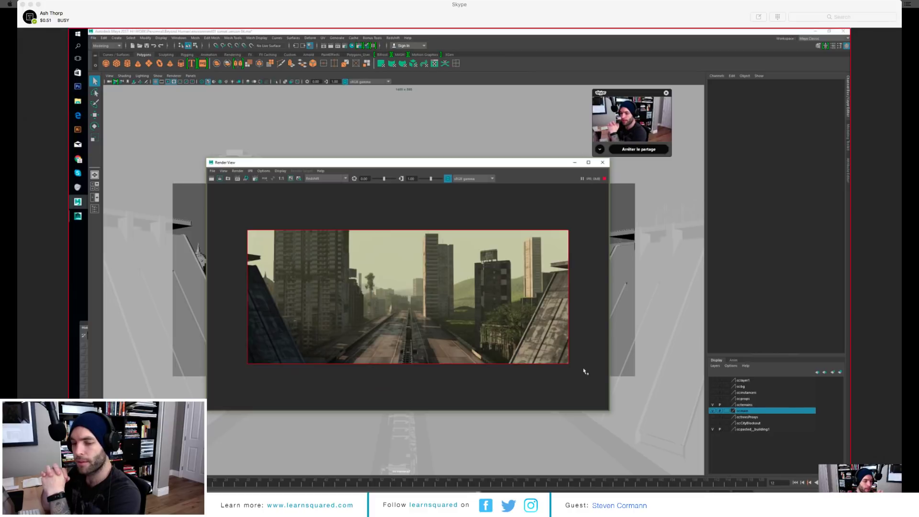
# Step: Make the instances display layer visible, examine the vegetation in the IPR render up close, and fit the image in the Render View
pyautogui.click(743, 398)
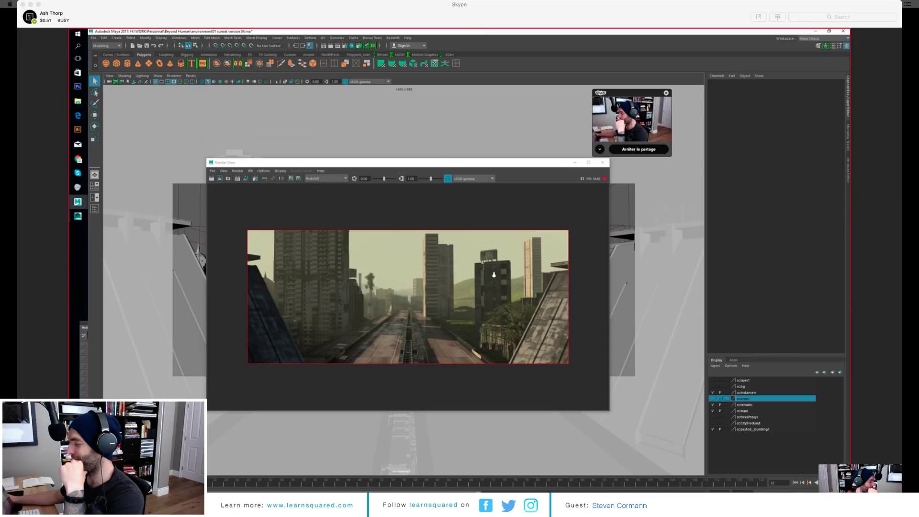
pyautogui.scroll(2, 493, 272)
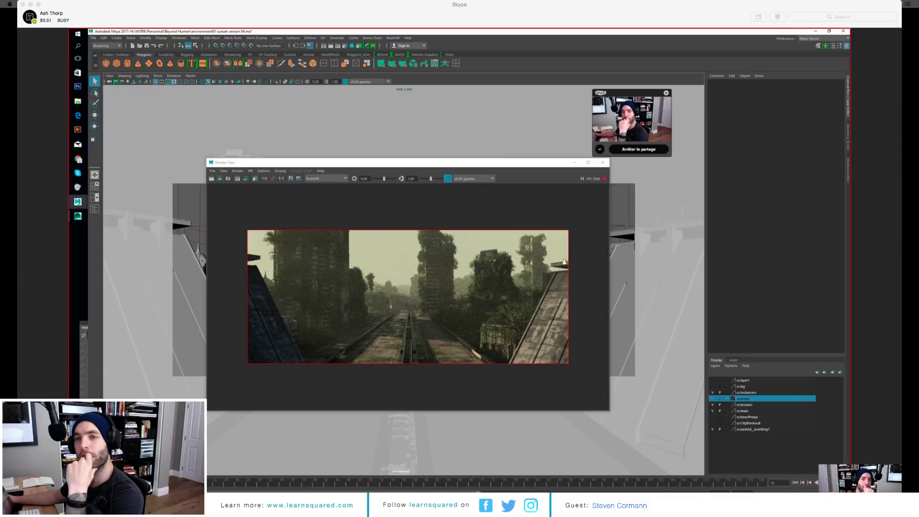
pyautogui.scroll(5, 569, 262)
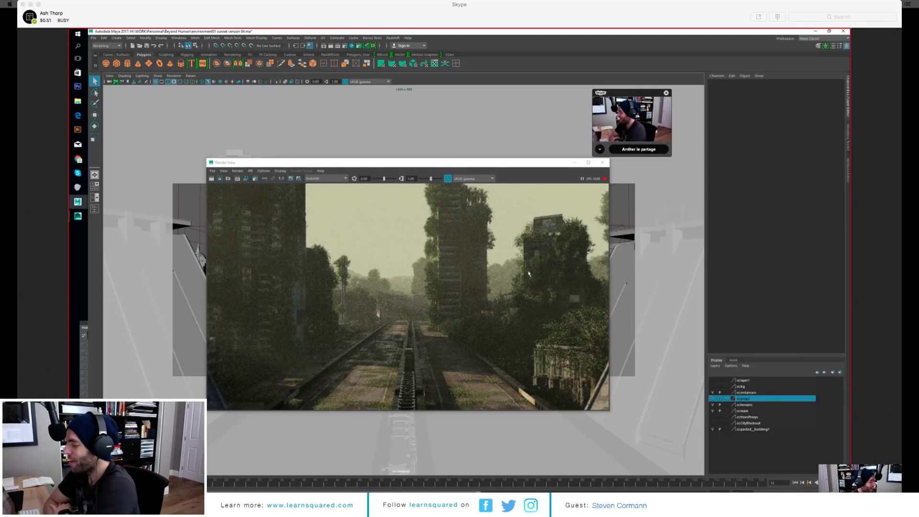
pyautogui.press('f')
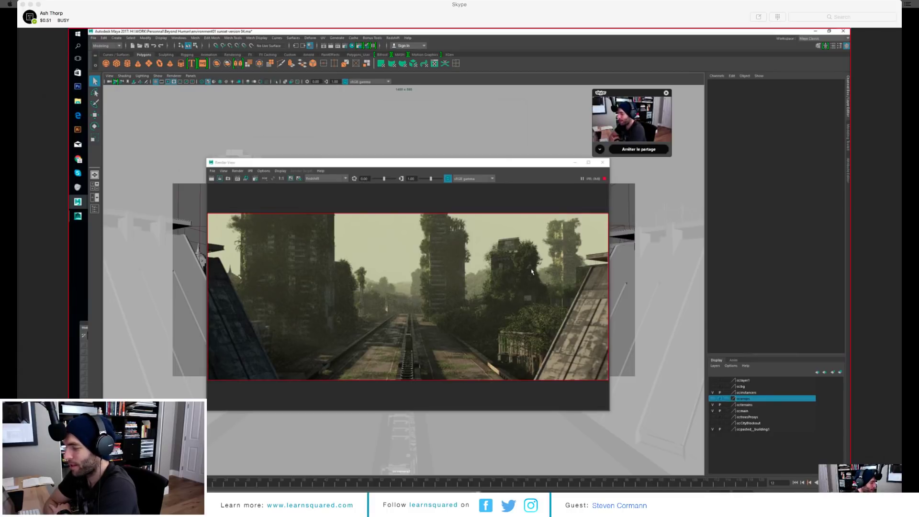
# Step: Open the render settings in Maya and examine the reflection and refraction sampling overrides
pyautogui.click(345, 46)
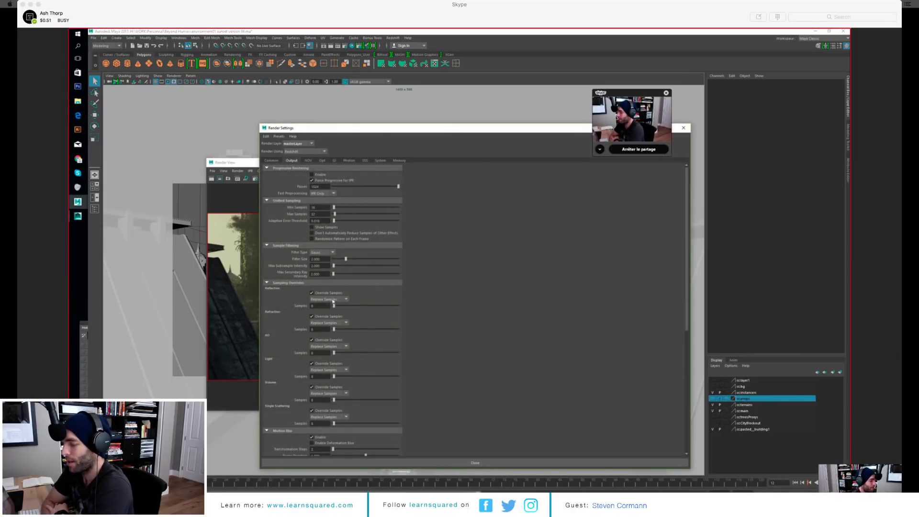
pyautogui.moveTo(318, 306); pyautogui.dragTo(288, 307)
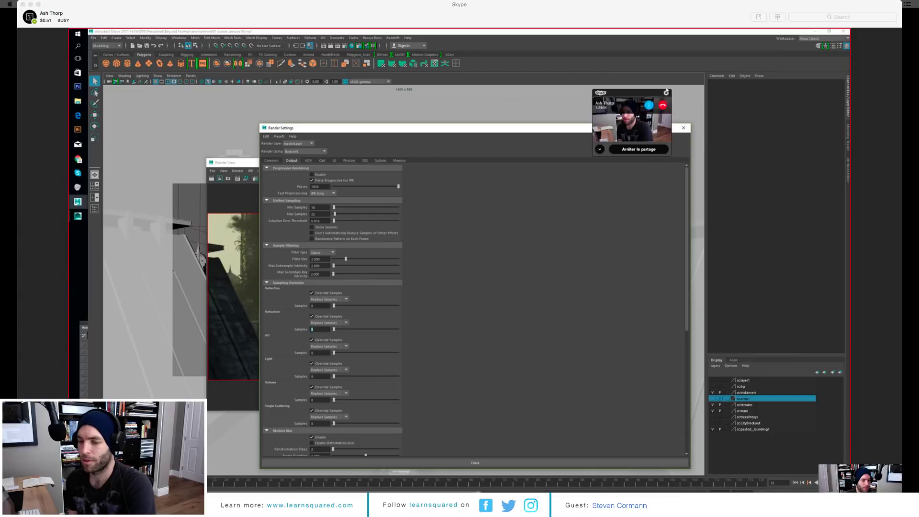
# Step: Switch to Chrome, return to the artist's ArtStation portfolio, and open the APC's in the rain artwork to view its raw render
pyautogui.click(78, 159)
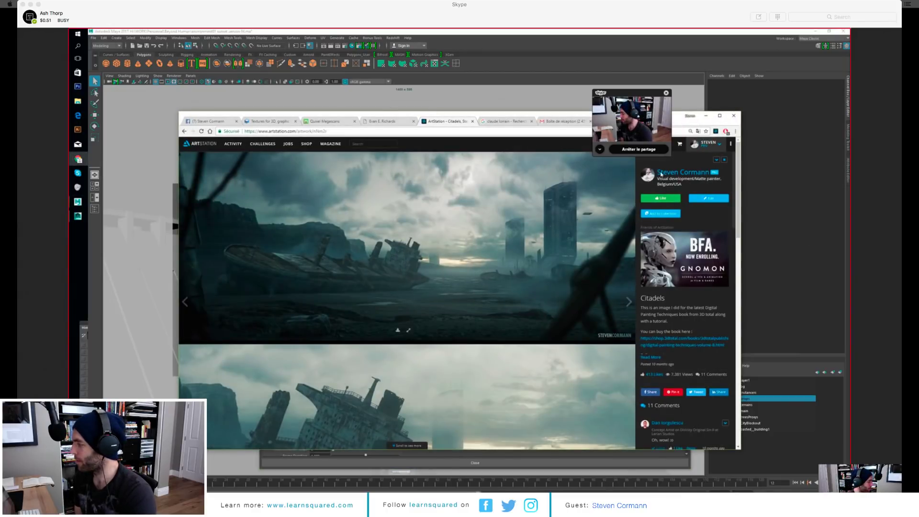
pyautogui.click(661, 31)
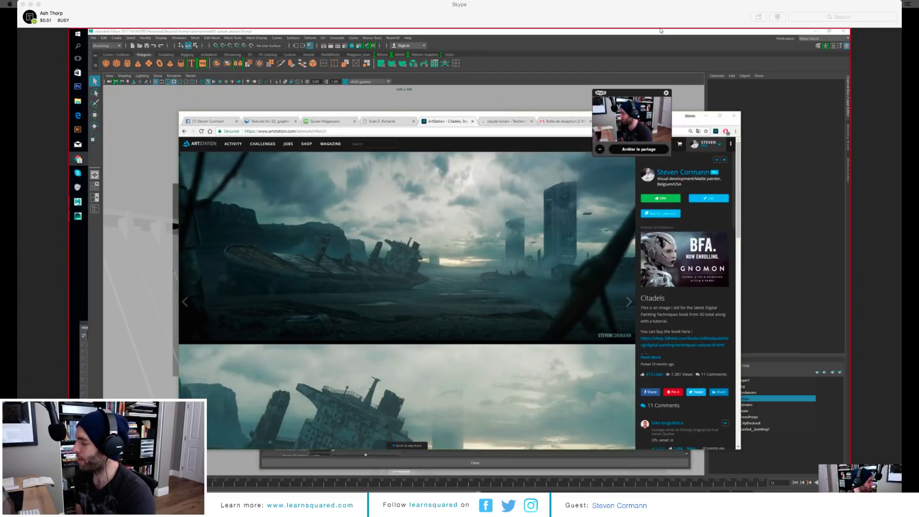
pyautogui.click(680, 172)
pyautogui.scroll(-3, 519, 245)
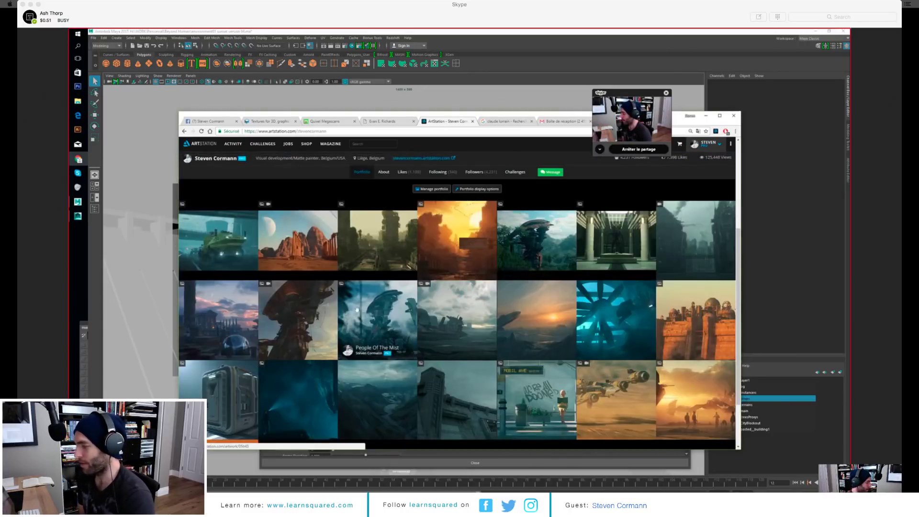
pyautogui.click(218, 228)
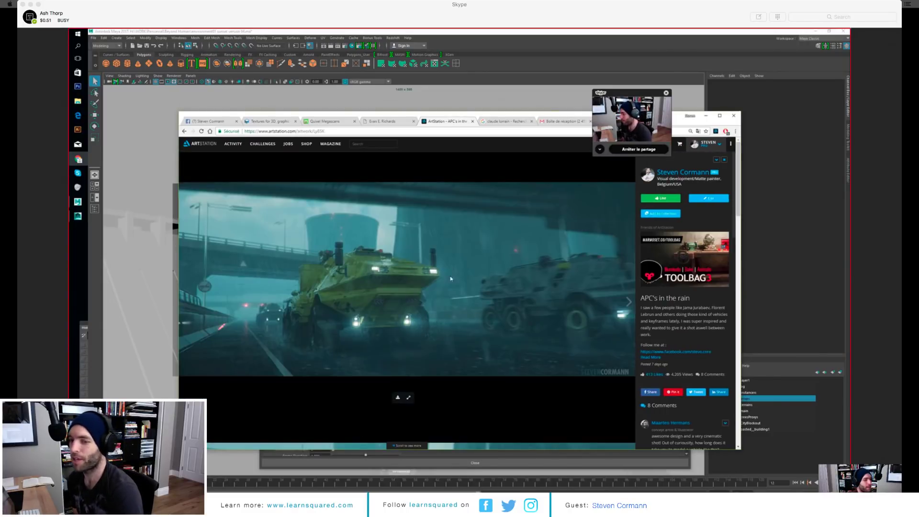
pyautogui.scroll(-2, 449, 290)
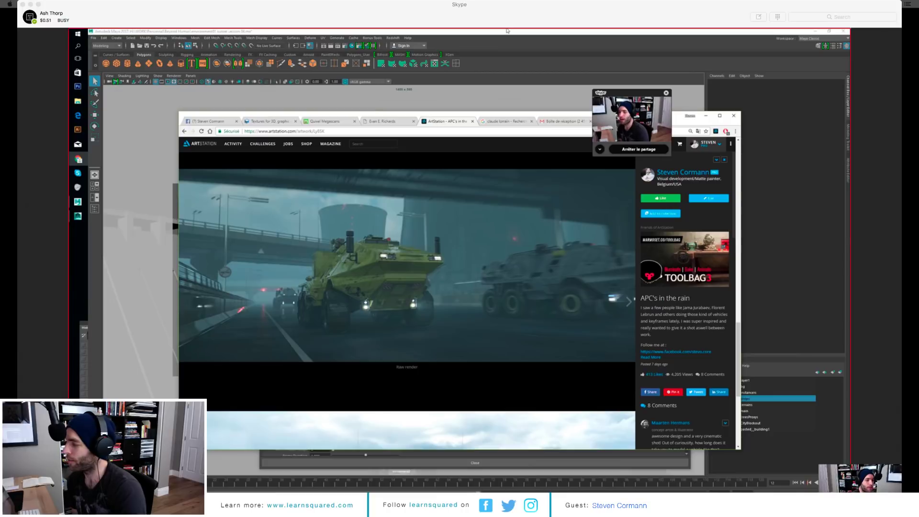
# Step: Return to Maya, move the Render Settings window off the render, and minimize it
pyautogui.click(707, 116)
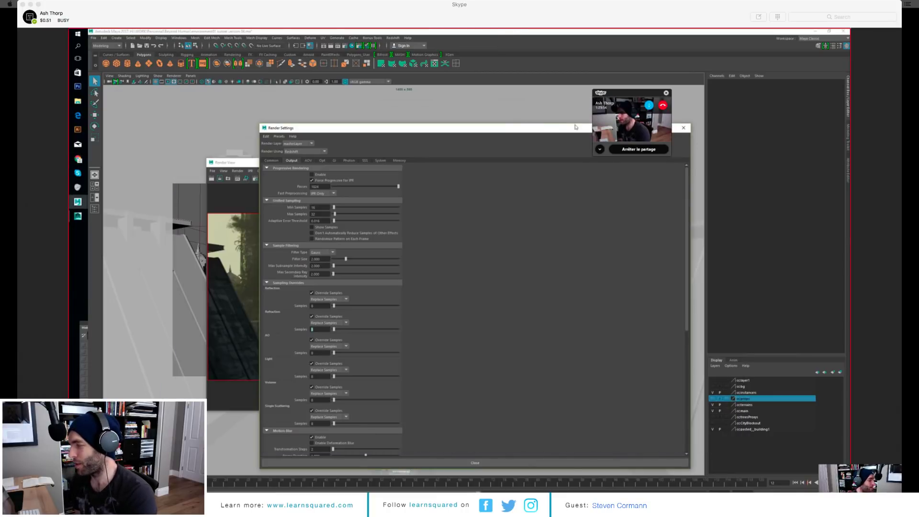
pyautogui.moveTo(547, 128); pyautogui.dragTo(434, 211)
pyautogui.click(541, 211)
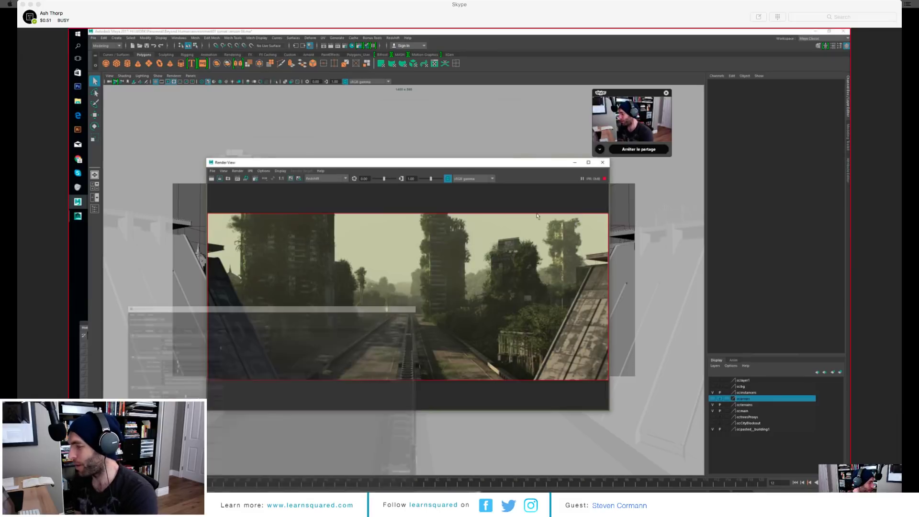
# Step: Switch to Chrome and compare the final image, raw render and untextured vehicle model in the APC's in the rain artwork
pyautogui.click(78, 159)
pyautogui.scroll(-3, 487, 231)
pyautogui.scroll(3, 488, 231)
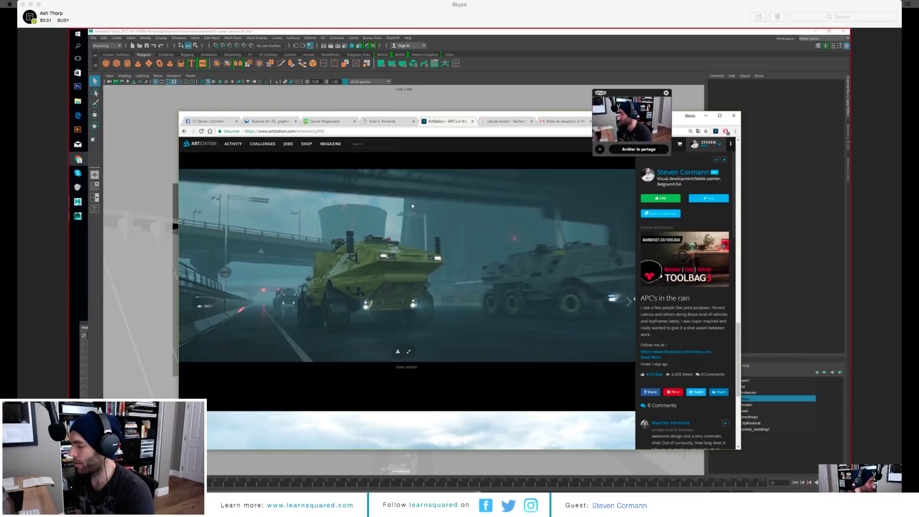
pyautogui.scroll(-10, 422, 225)
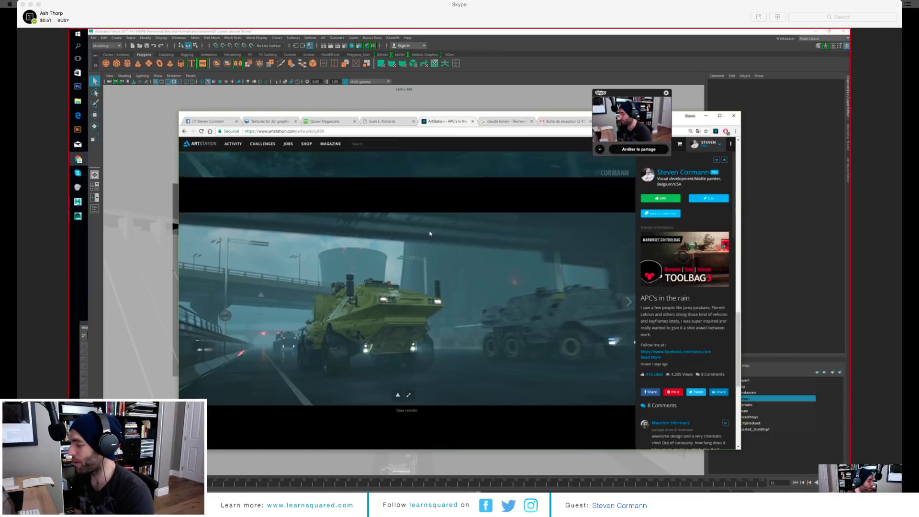
pyautogui.scroll(-5, 430, 232)
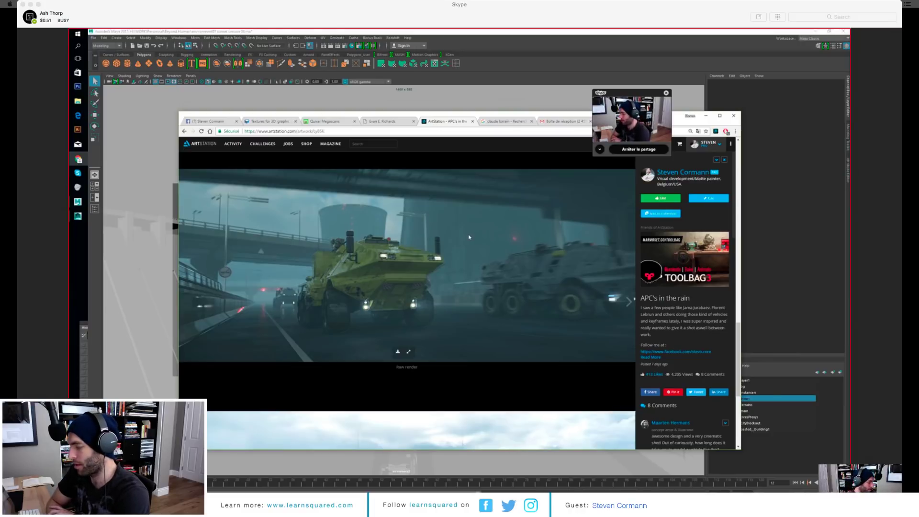
pyautogui.scroll(7, 468, 234)
pyautogui.scroll(7, 467, 240)
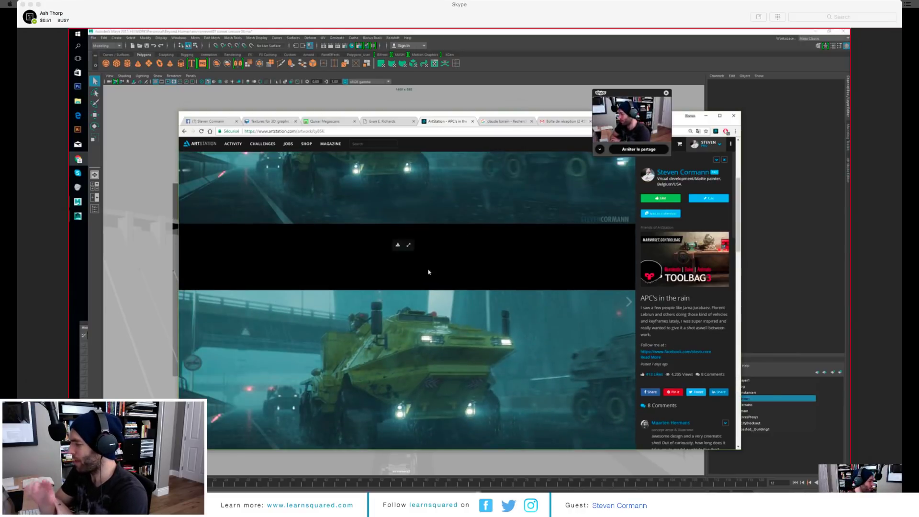
pyautogui.scroll(-5, 373, 234)
pyautogui.scroll(-3, 378, 233)
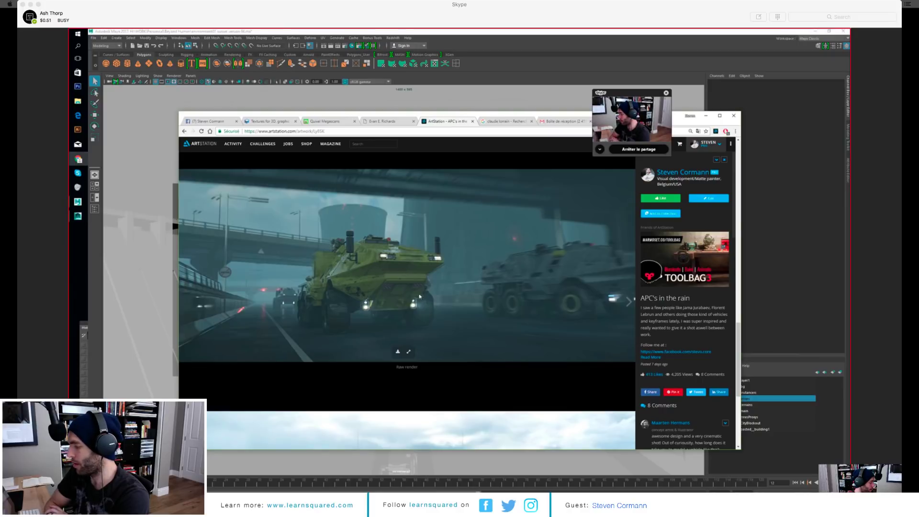
pyautogui.scroll(-3, 469, 258)
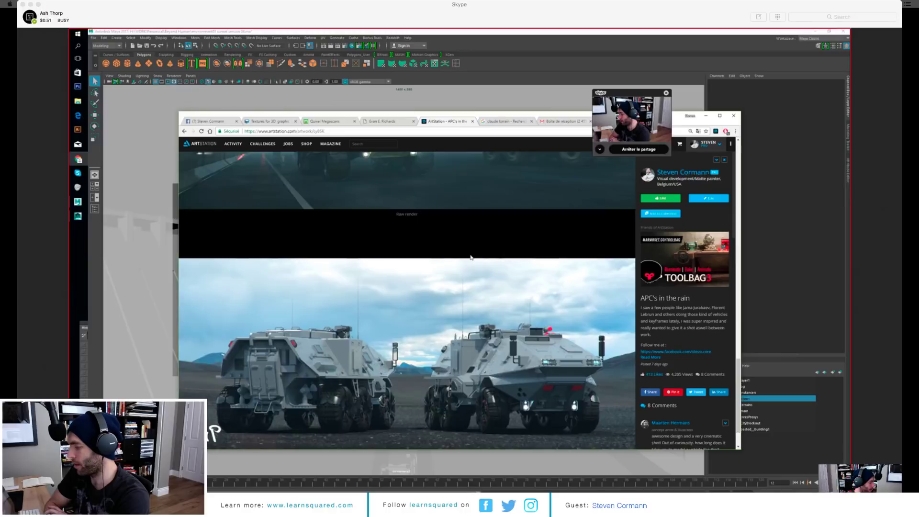
pyautogui.scroll(3, 470, 257)
pyautogui.scroll(5, 474, 257)
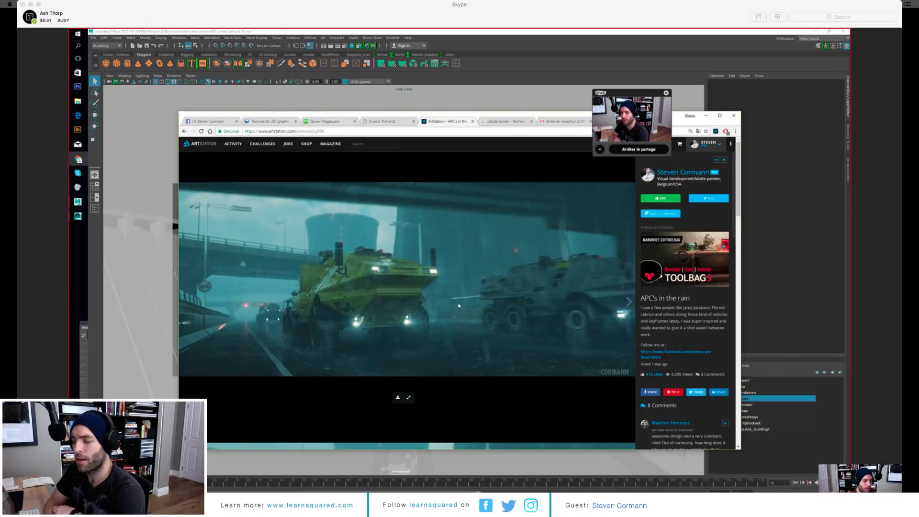
pyautogui.scroll(-1, 475, 302)
pyautogui.scroll(-10, 476, 301)
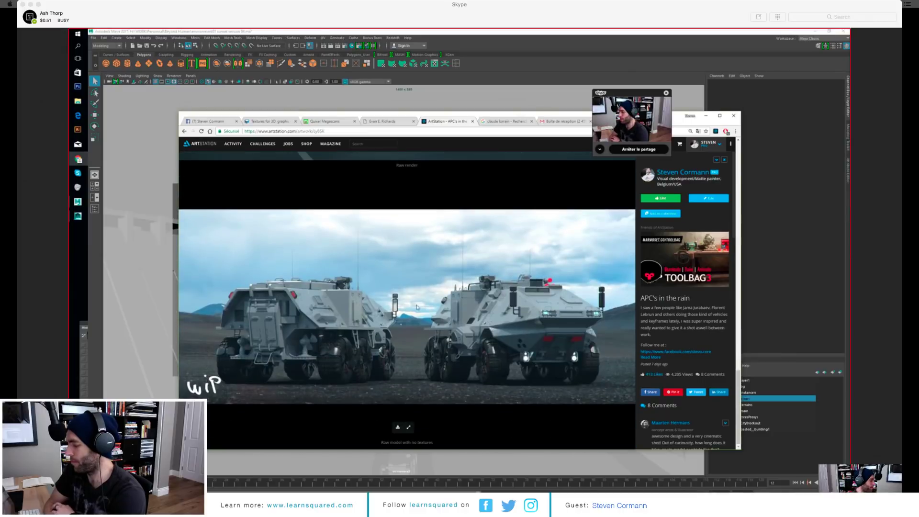
pyautogui.scroll(8, 450, 297)
pyautogui.scroll(-3, 450, 295)
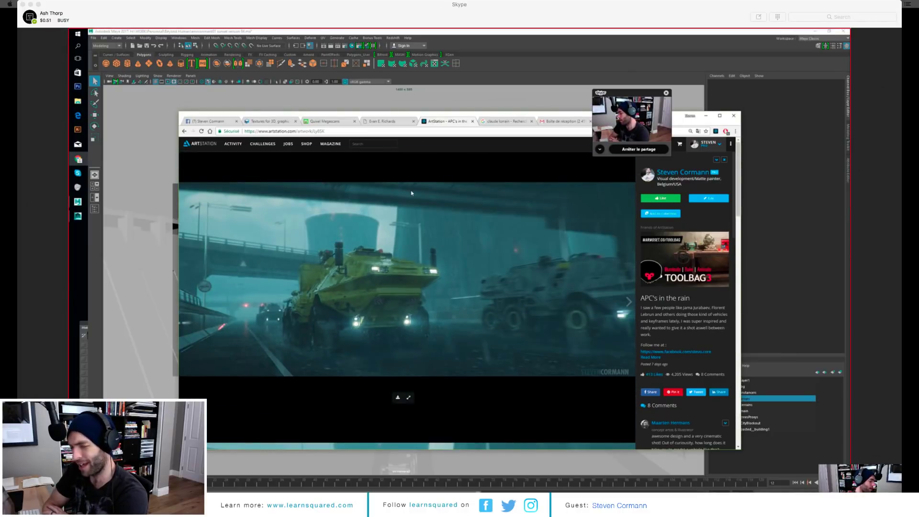
pyautogui.scroll(-1, 482, 195)
pyautogui.scroll(-4, 482, 196)
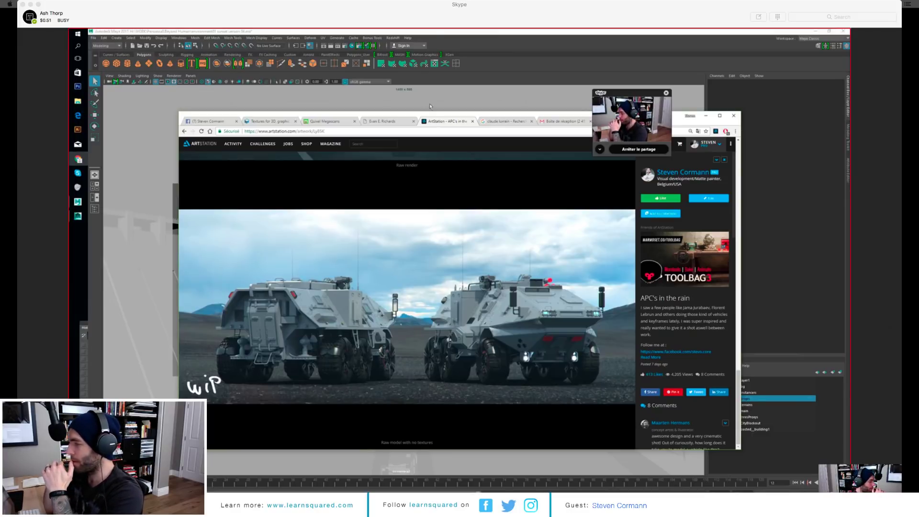
# Step: Switch back to Maya and reposition the Render View window higher over the viewport
pyautogui.click(345, 47)
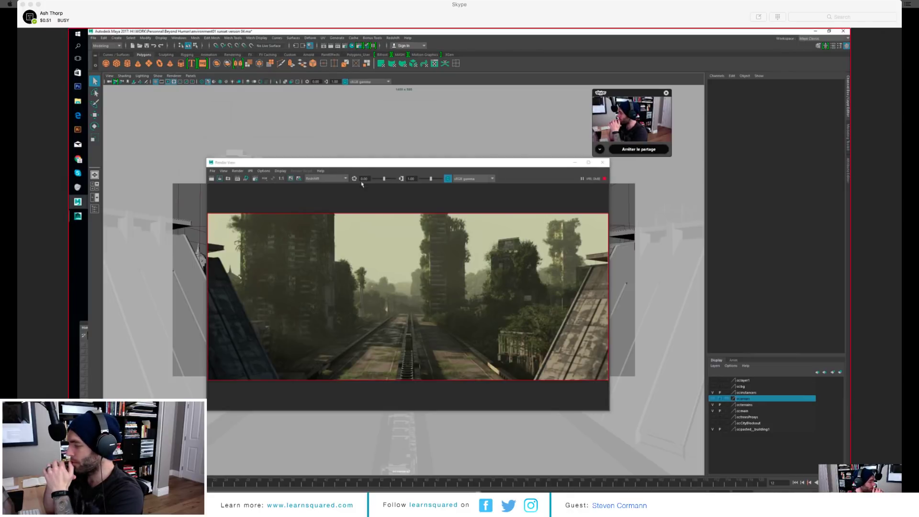
pyautogui.moveTo(368, 166); pyautogui.dragTo(375, 161)
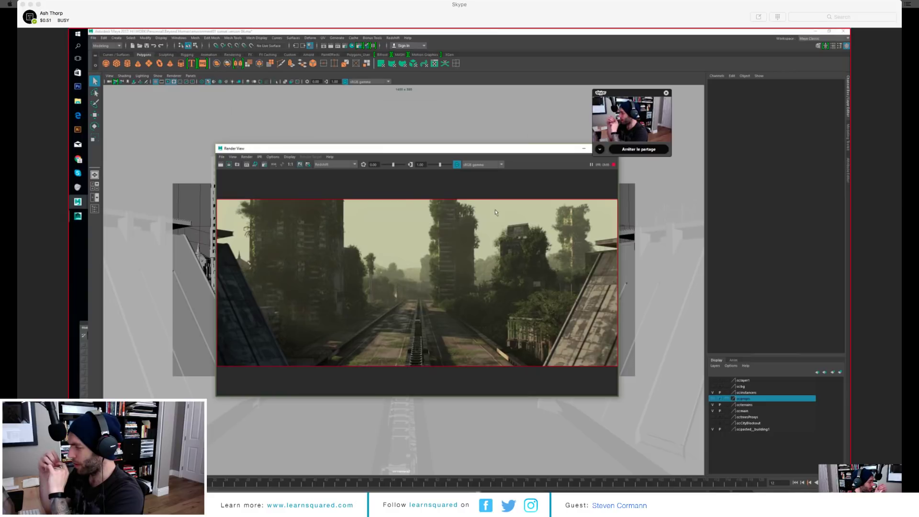
pyautogui.moveTo(543, 151); pyautogui.dragTo(502, 119)
pyautogui.click(346, 46)
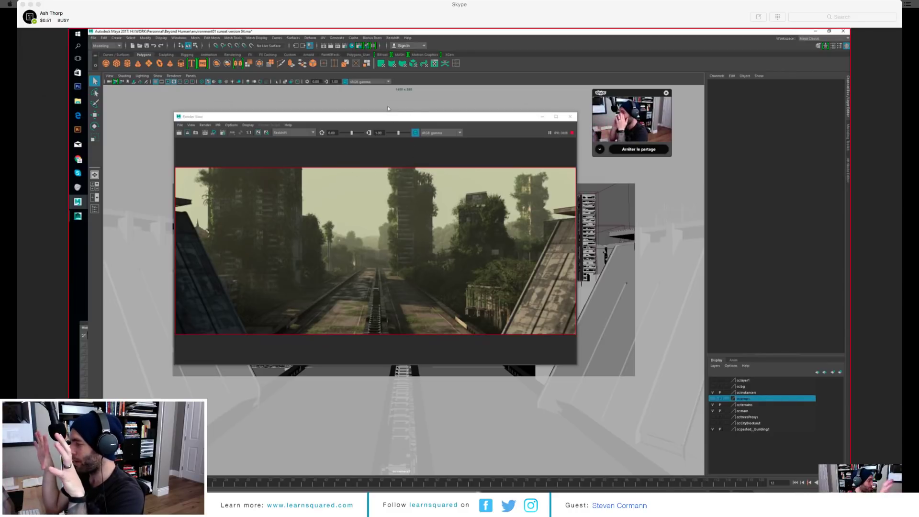
pyautogui.moveTo(388, 117); pyautogui.dragTo(380, 101)
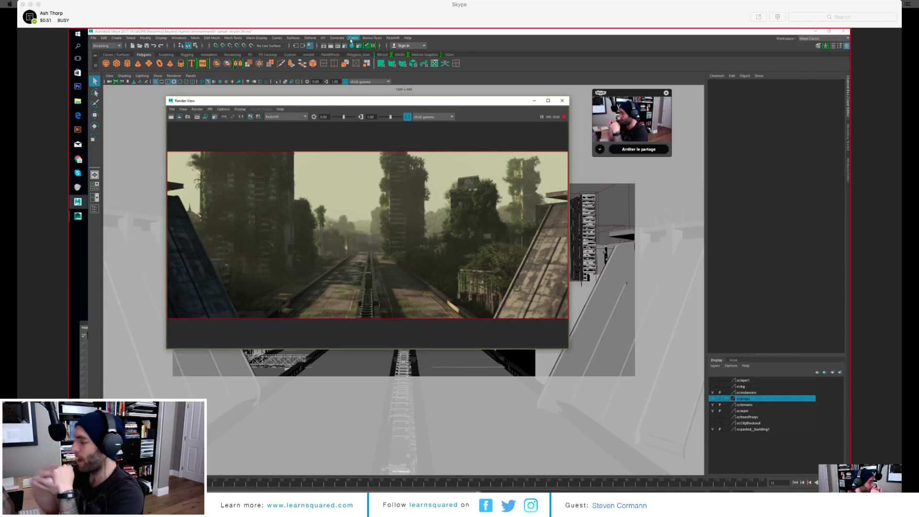
# Step: Show the attributes of the volume scattering node assigned as atmosphere in the Redshift output settings, and minimize the Render Settings window
pyautogui.click(343, 43)
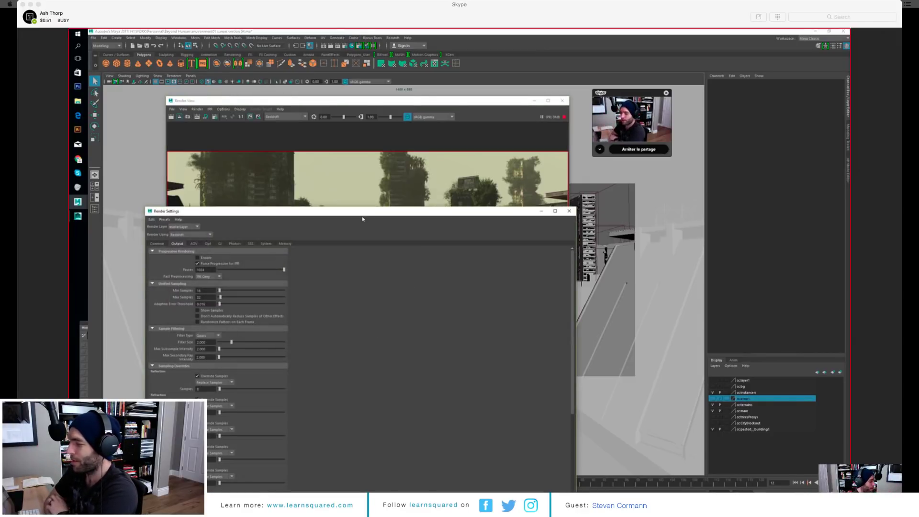
pyautogui.scroll(-10, 228, 183)
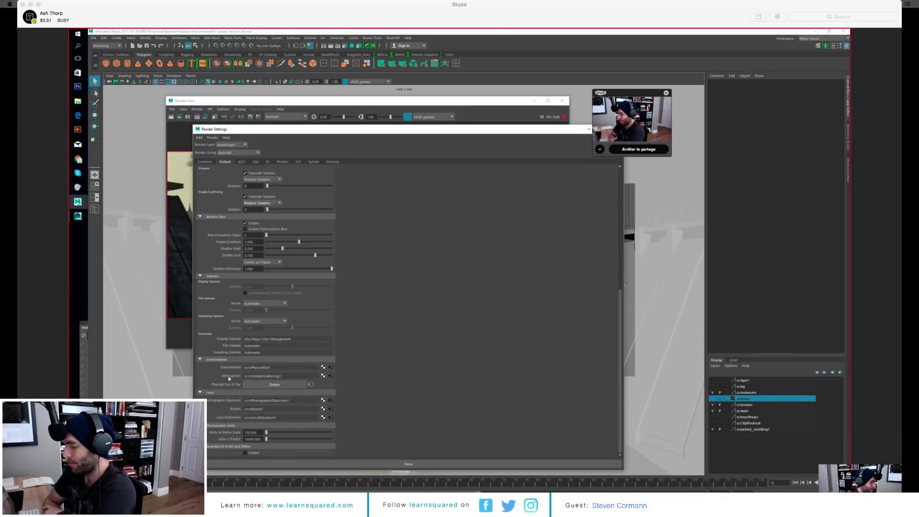
pyautogui.click(330, 377)
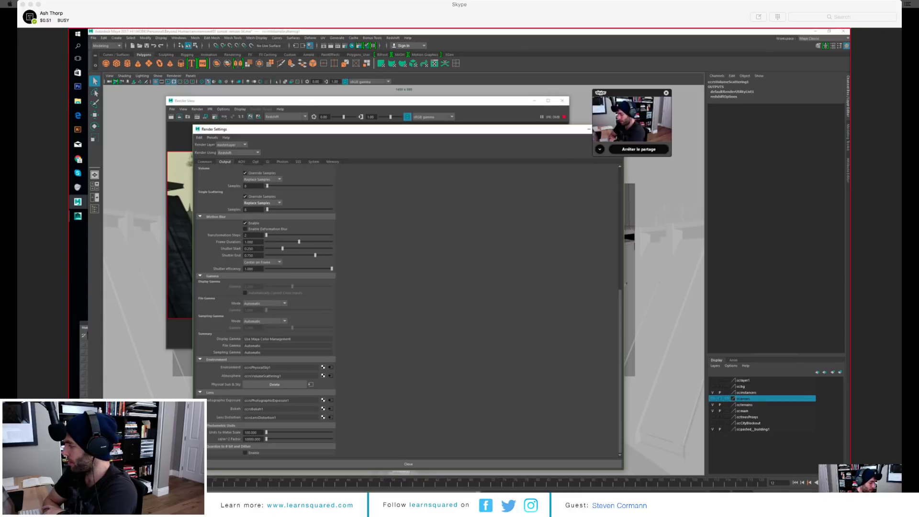
pyautogui.click(848, 170)
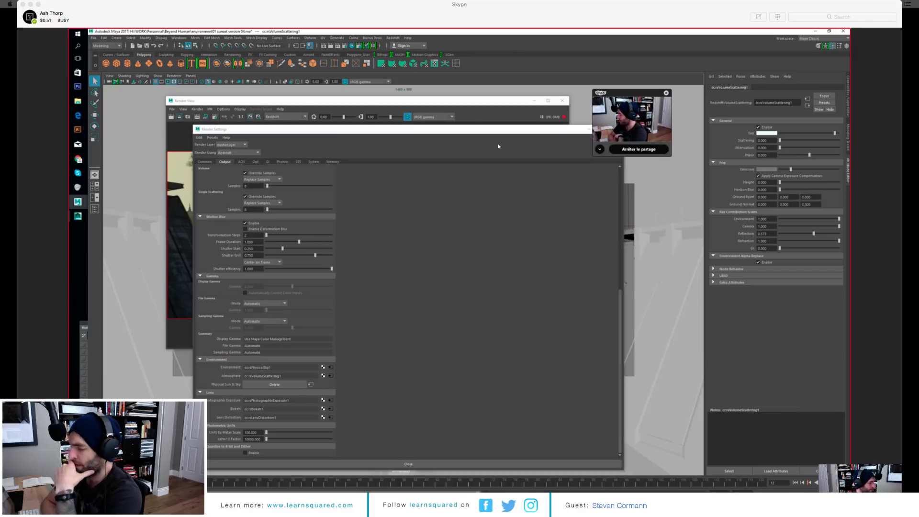
pyautogui.moveTo(525, 133); pyautogui.dragTo(458, 134)
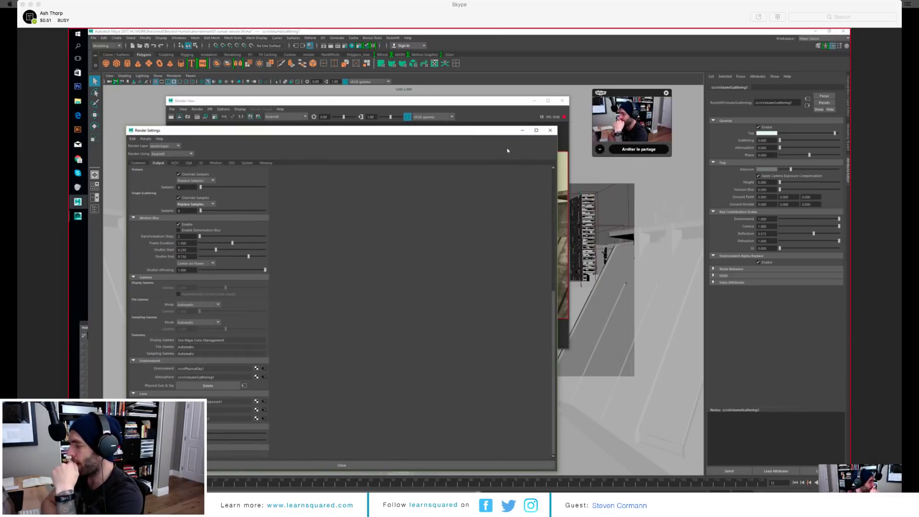
pyautogui.click(523, 130)
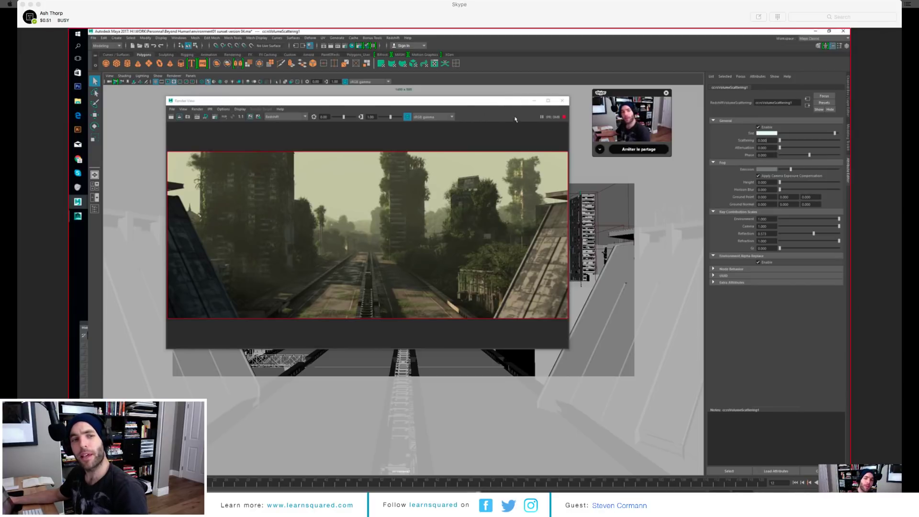
# Step: Shift the Render View window slightly over the viewport and enlarge it
pyautogui.click(508, 105)
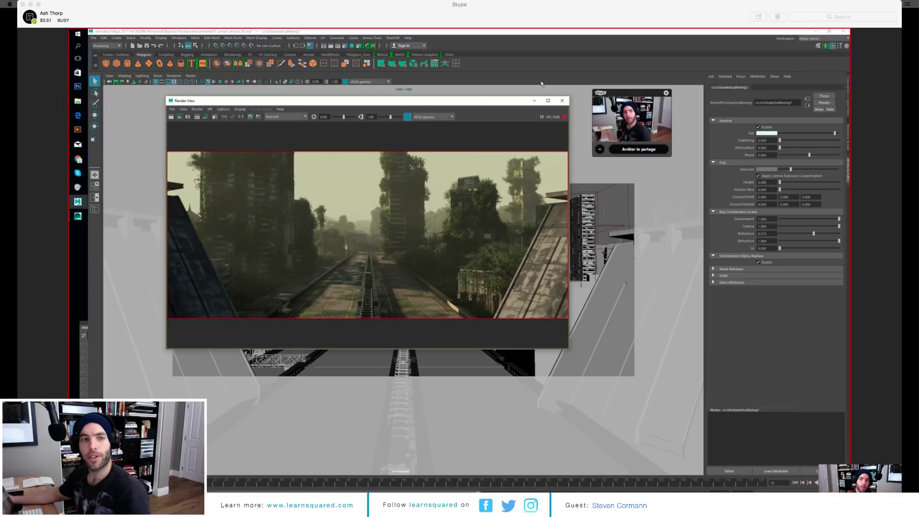
pyautogui.moveTo(484, 105); pyautogui.dragTo(506, 108)
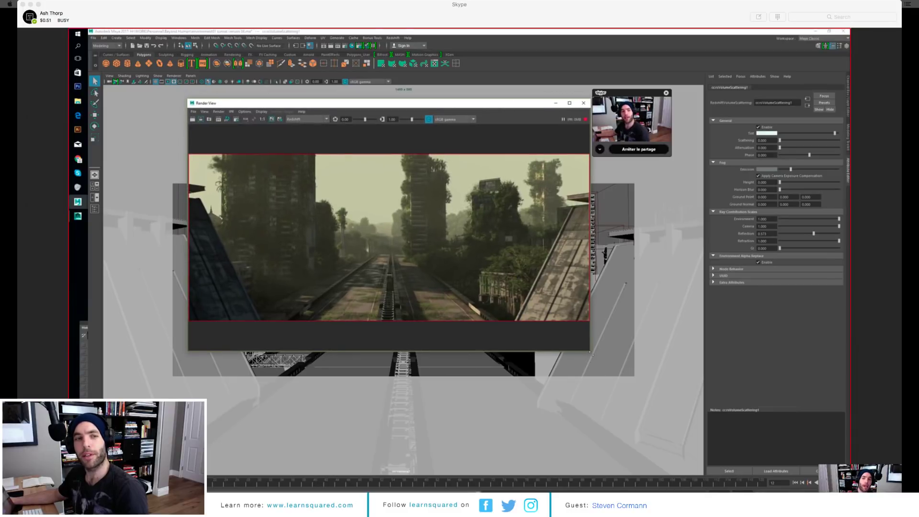
pyautogui.moveTo(591, 352); pyautogui.dragTo(613, 368)
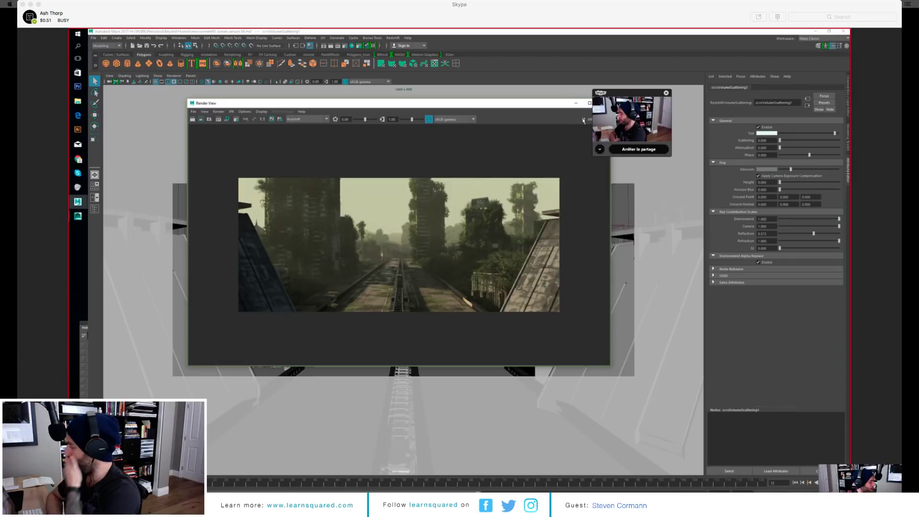
# Step: Minimize the Render View and select the street's ground plane, followed by the rooftop block of the building beyond the street
pyautogui.click(574, 104)
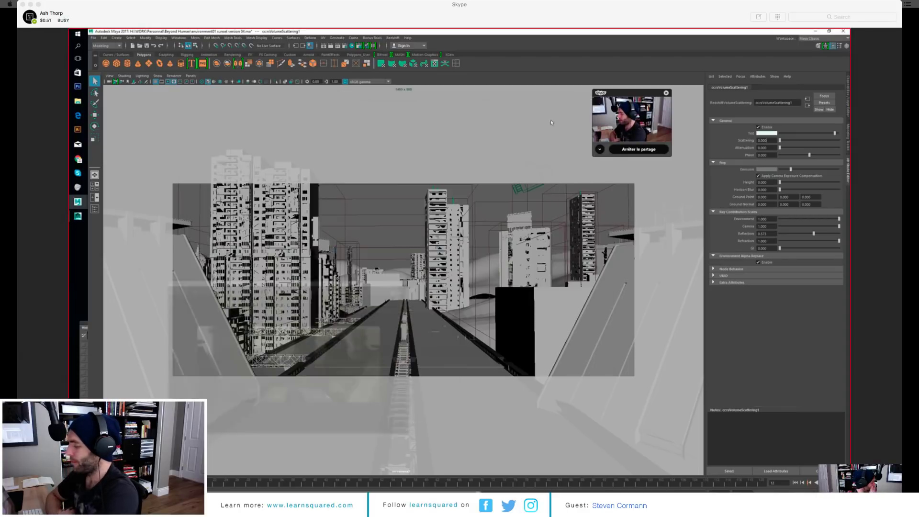
pyautogui.click(442, 365)
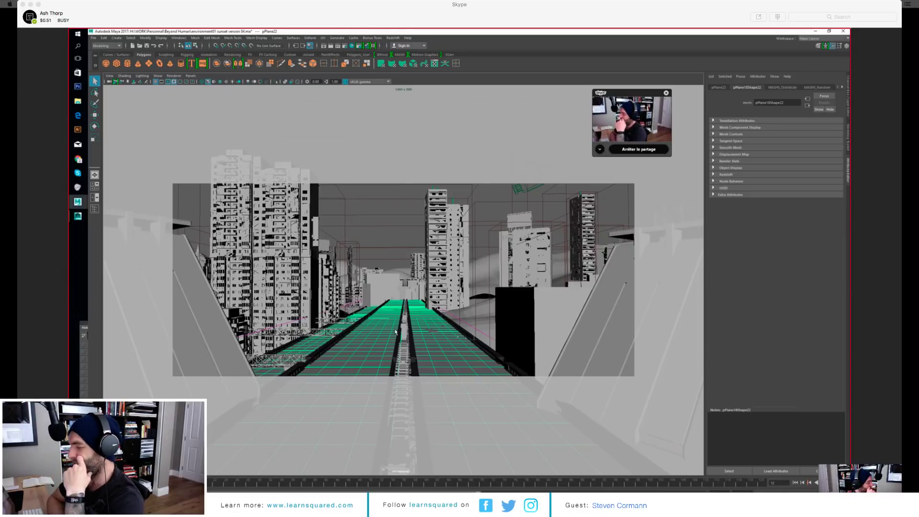
pyautogui.click(522, 219)
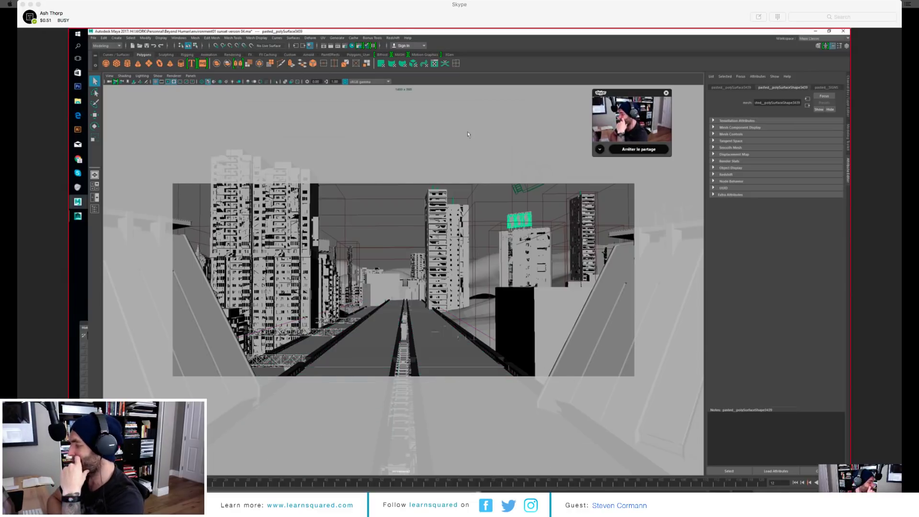
# Step: Open the UV Editor for the selected rooftop block and examine its UV shells over the stone wall texture
pyautogui.click(434, 64)
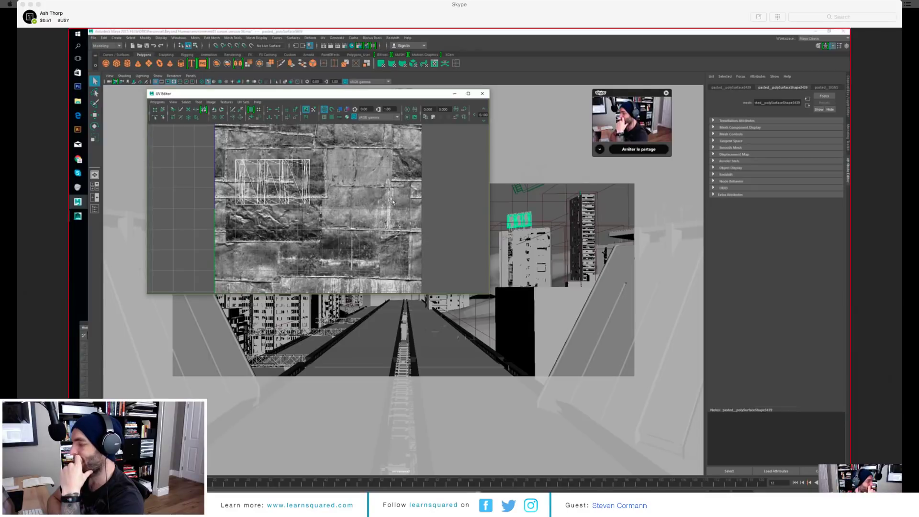
pyautogui.scroll(-5, 393, 202)
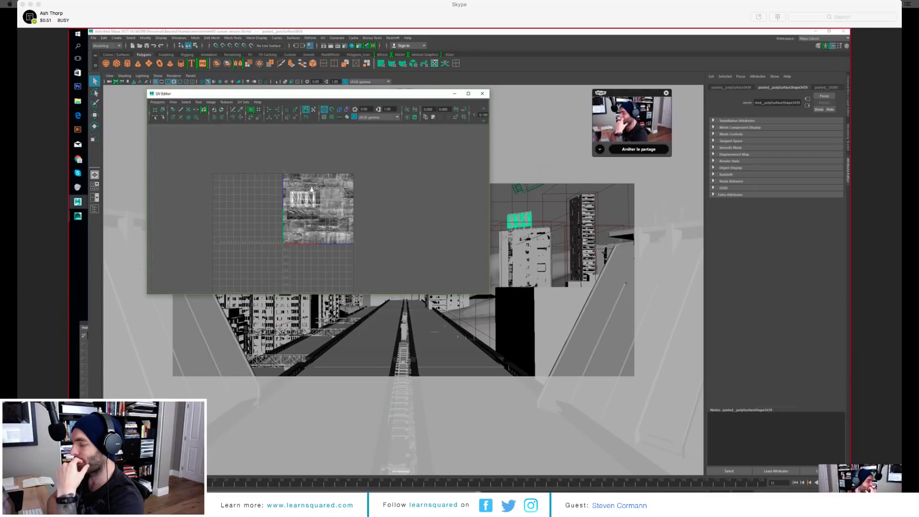
pyautogui.scroll(-2, 311, 192)
pyautogui.scroll(2, 312, 191)
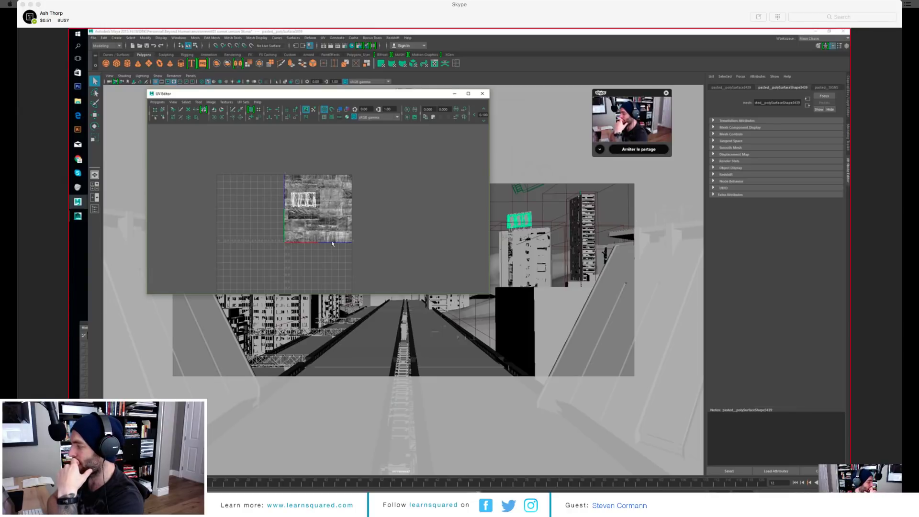
pyautogui.scroll(1, 329, 240)
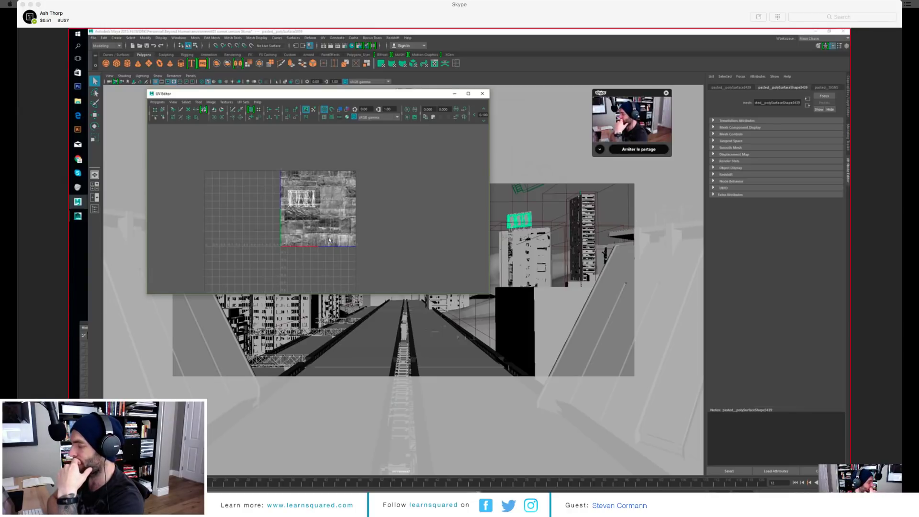
pyautogui.press('a')
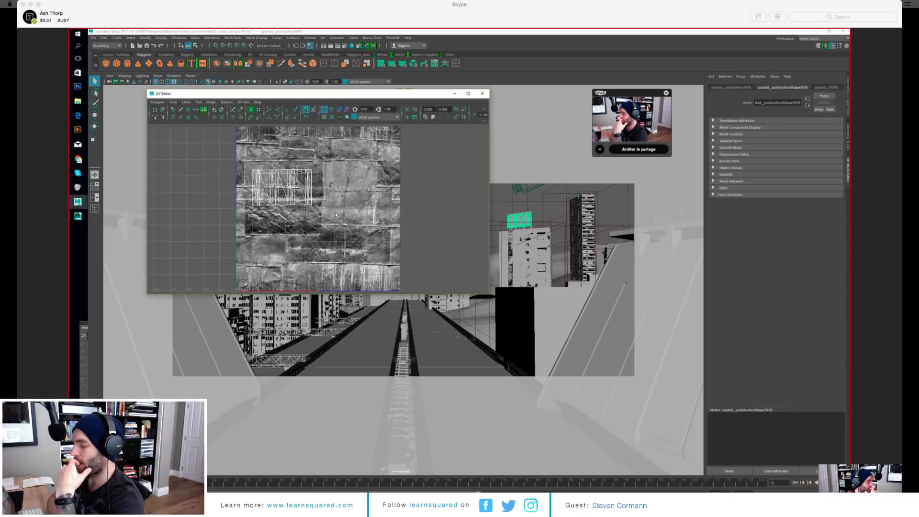
# Step: Show the available UV mapping commands, including the Automatic projection, without applying any, and close the UV Editor
pyautogui.click(323, 37)
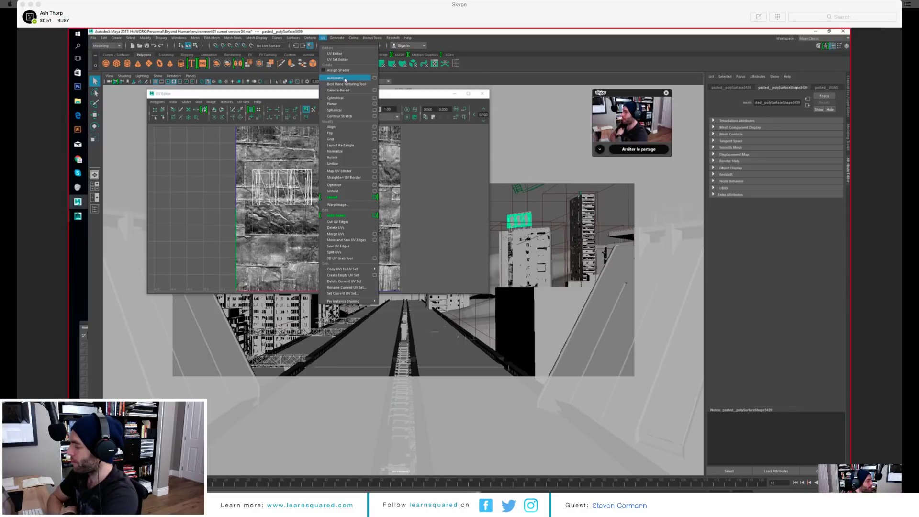
pyautogui.click(391, 208)
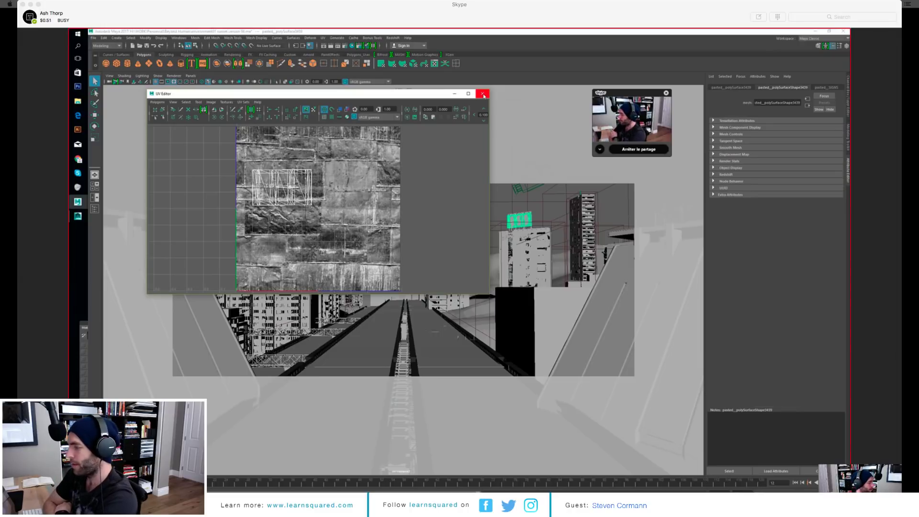
pyautogui.scroll(-2, 428, 143)
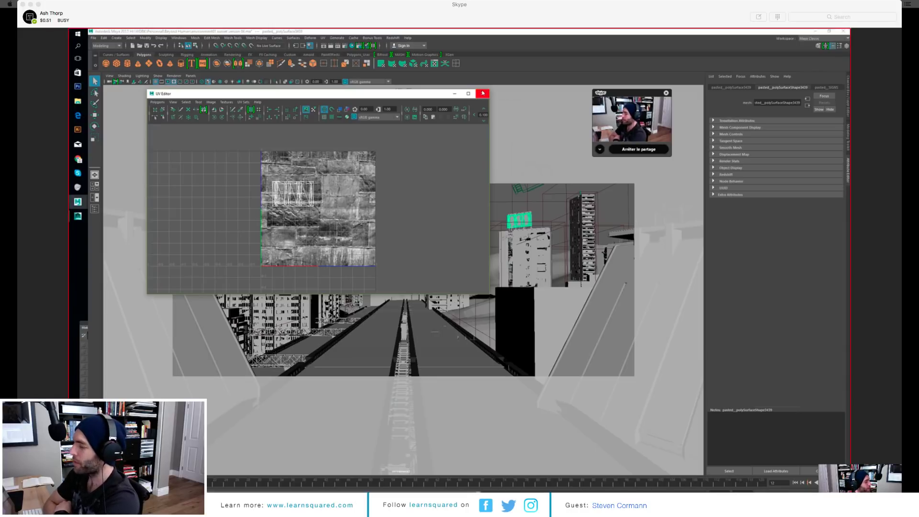
pyautogui.click(482, 94)
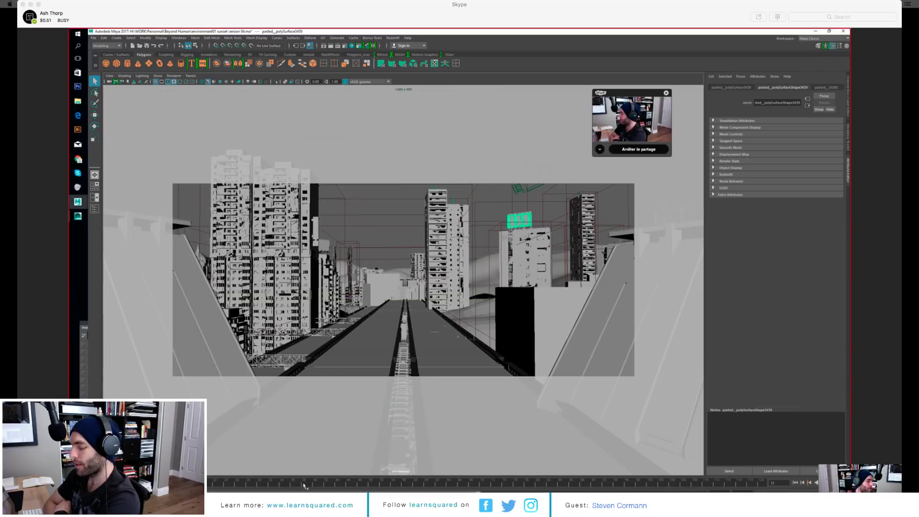
# Step: Bring up the Render View, and switch to Chrome to open the artwork Intro to 3d concept design 2 from the artist's ArtStation profile
pyautogui.click(324, 46)
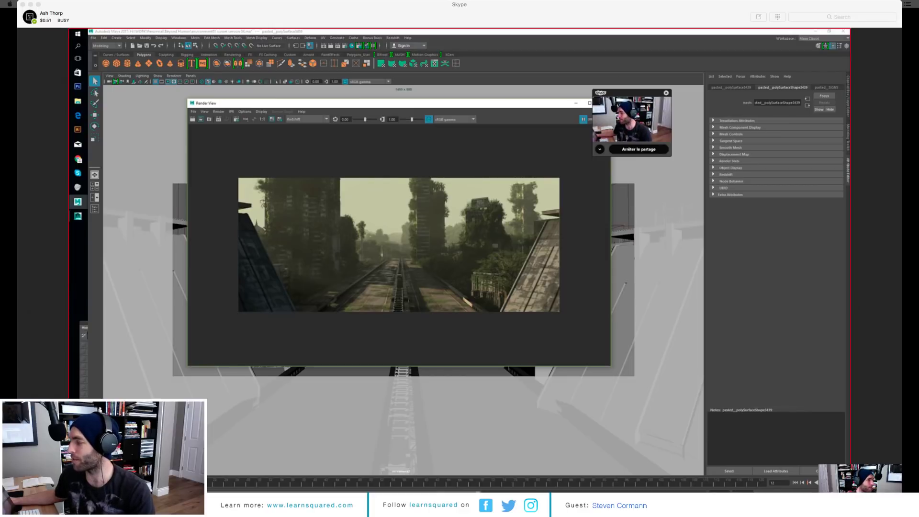
pyautogui.hotkey('alt', 'Tab')
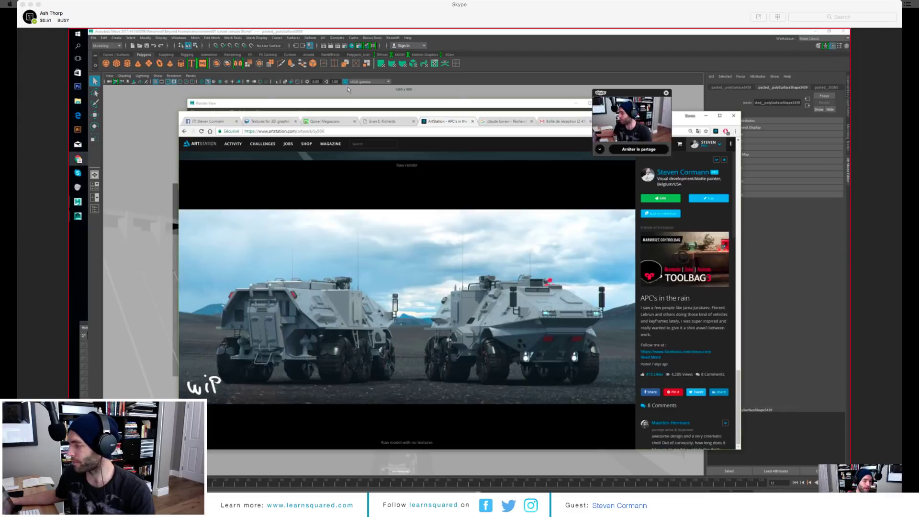
pyautogui.click(693, 175)
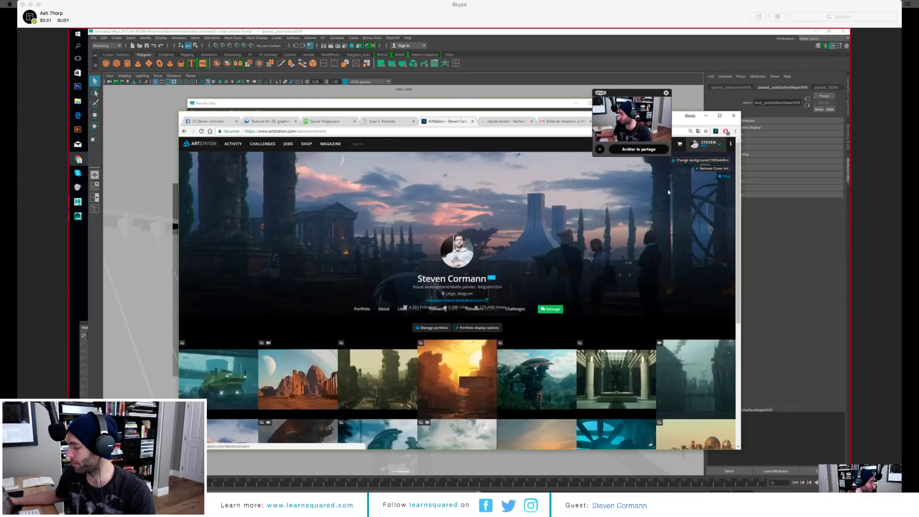
pyautogui.click(393, 402)
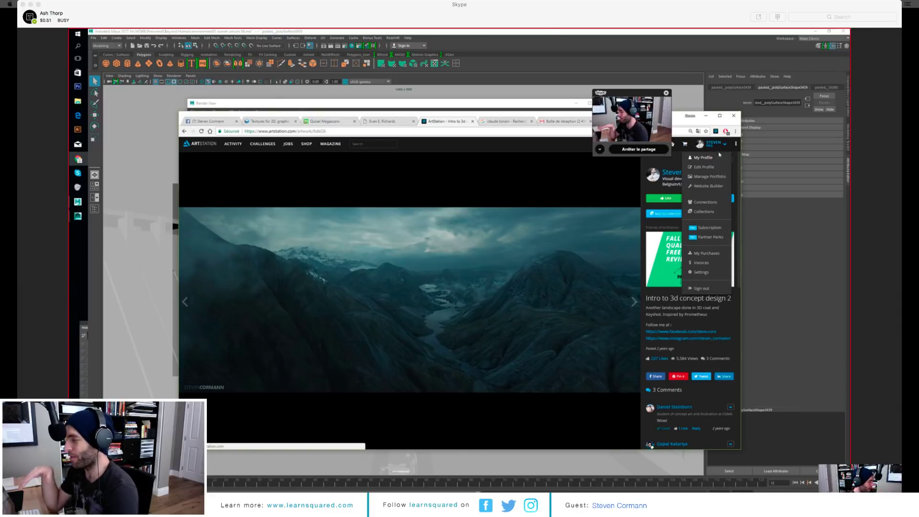
# Step: Return to the artist's ArtStation profile and open Beyond Human, part 2 to view its images
pyautogui.click(717, 159)
pyautogui.scroll(-4, 666, 169)
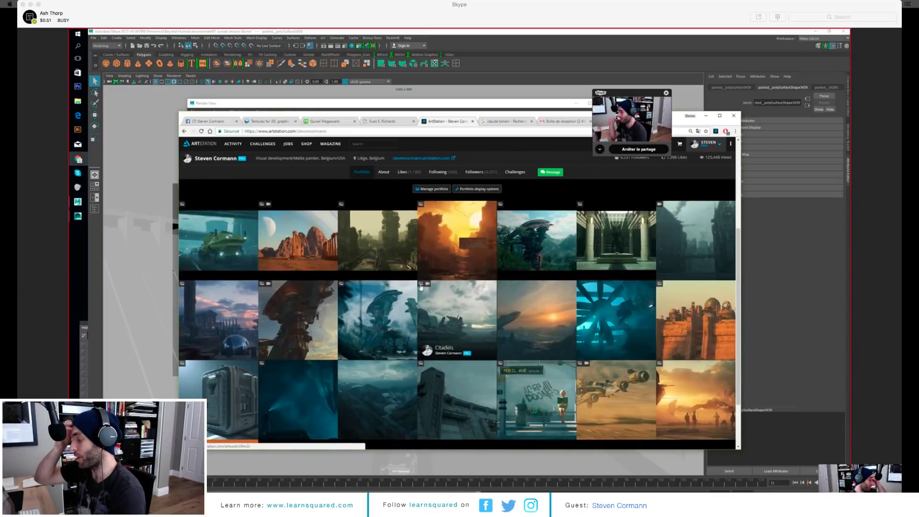
pyautogui.click(385, 229)
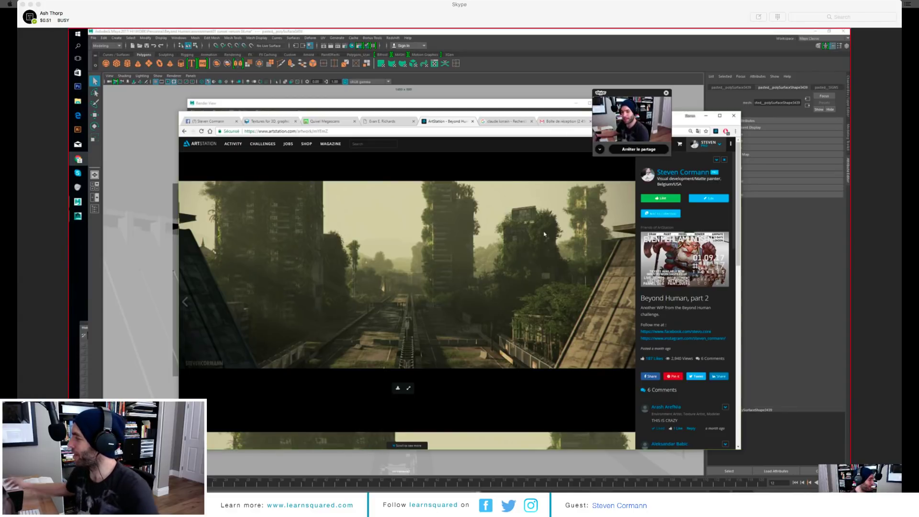
pyautogui.scroll(-4, 531, 297)
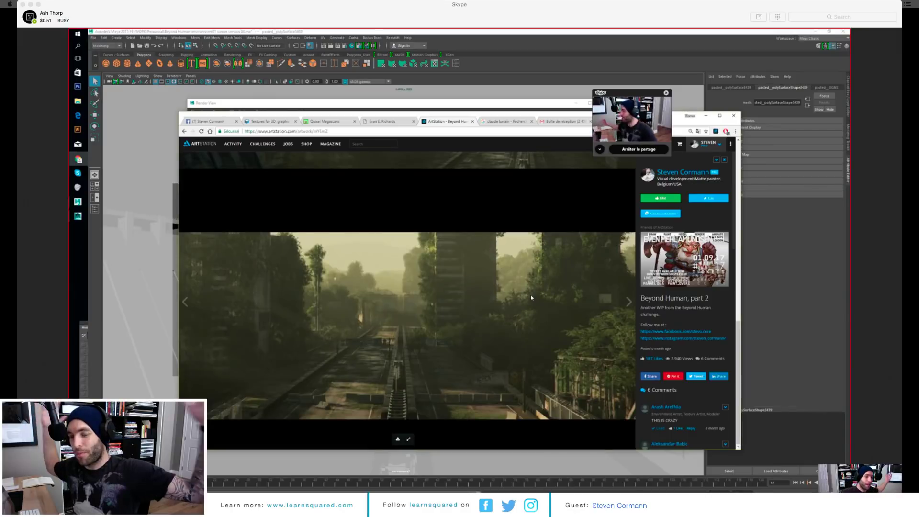